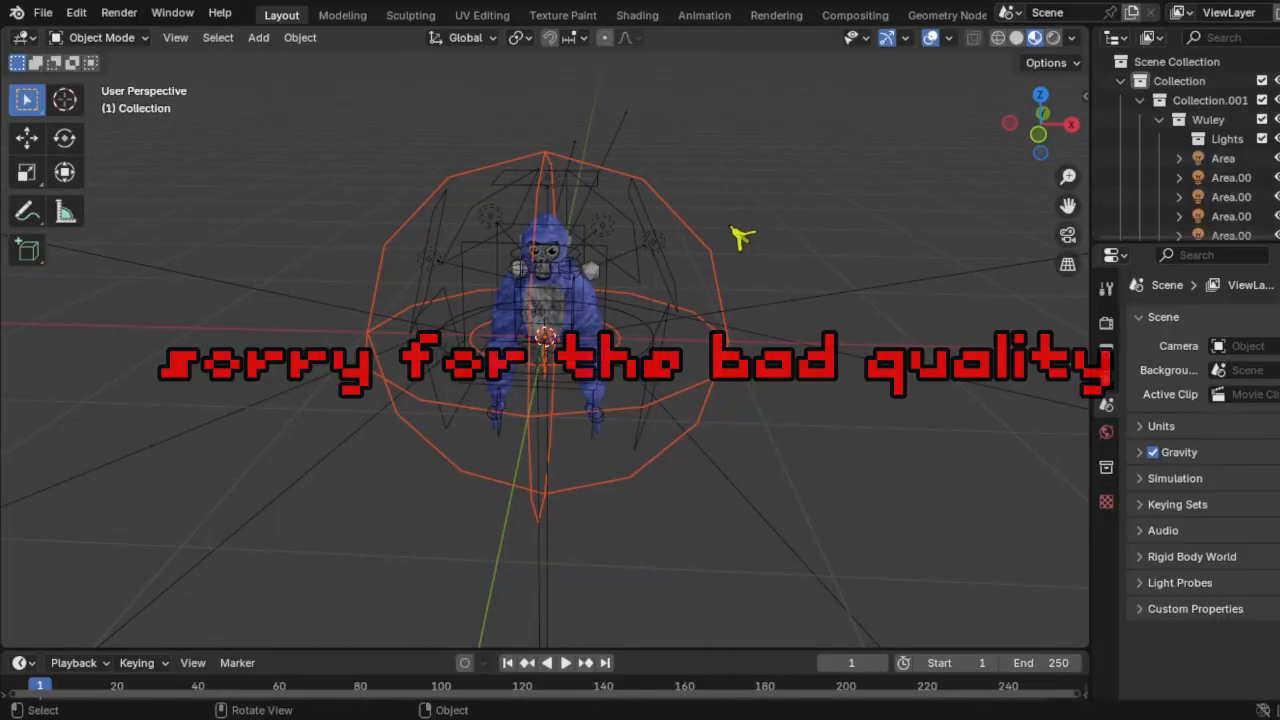
Step: Delete the five extra lights and cameras around the gorilla
{"action": "key", "text": "Delete"}
{"action": "scroll", "coordinate": [600, 309], "scroll_direction": "up", "scroll_amount": 8}
{"action": "scroll", "coordinate": [603, 309], "scroll_direction": "down", "scroll_amount": 6}
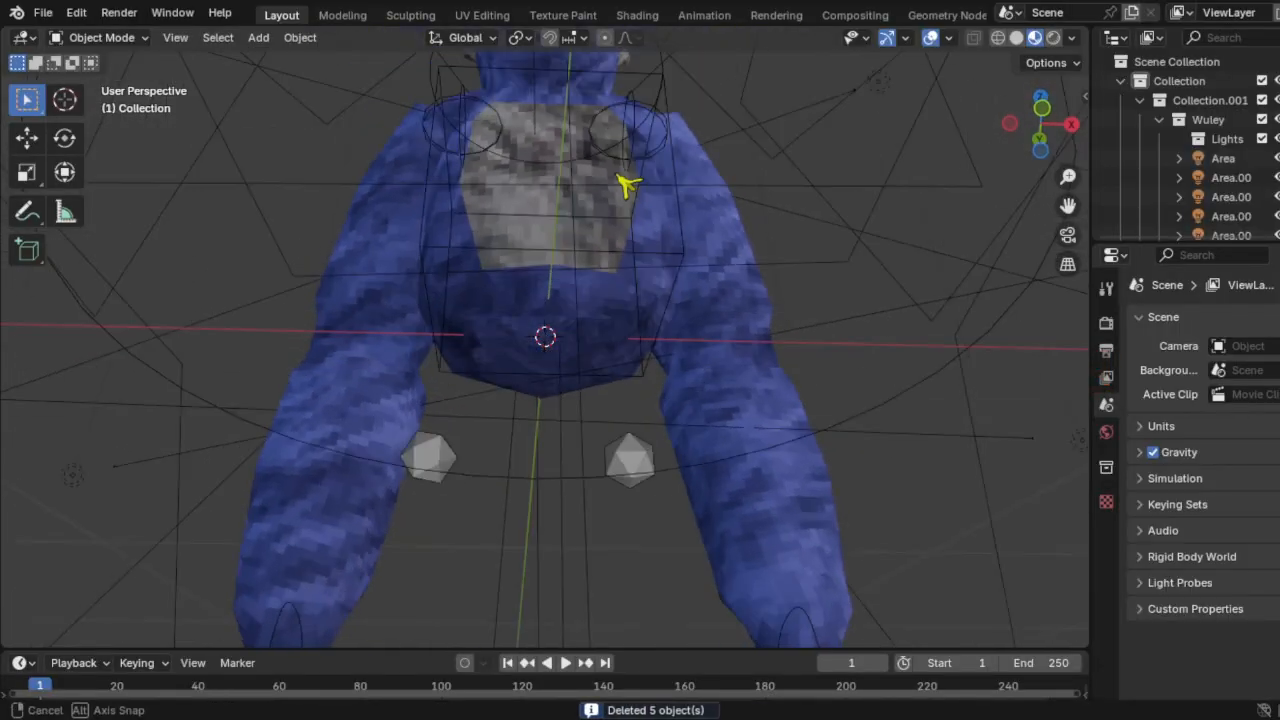
{"action": "middle_click_drag", "start_coordinate": [613, 285], "coordinate": [607, 392]}
{"action": "middle_click_drag", "start_coordinate": [583, 304], "coordinate": [590, 410], "text": "shift"}
Step: Select the GorillaTag_IK_RigV3 rig and switch it into Pose Mode
{"action": "left_click", "coordinate": [27, 138]}
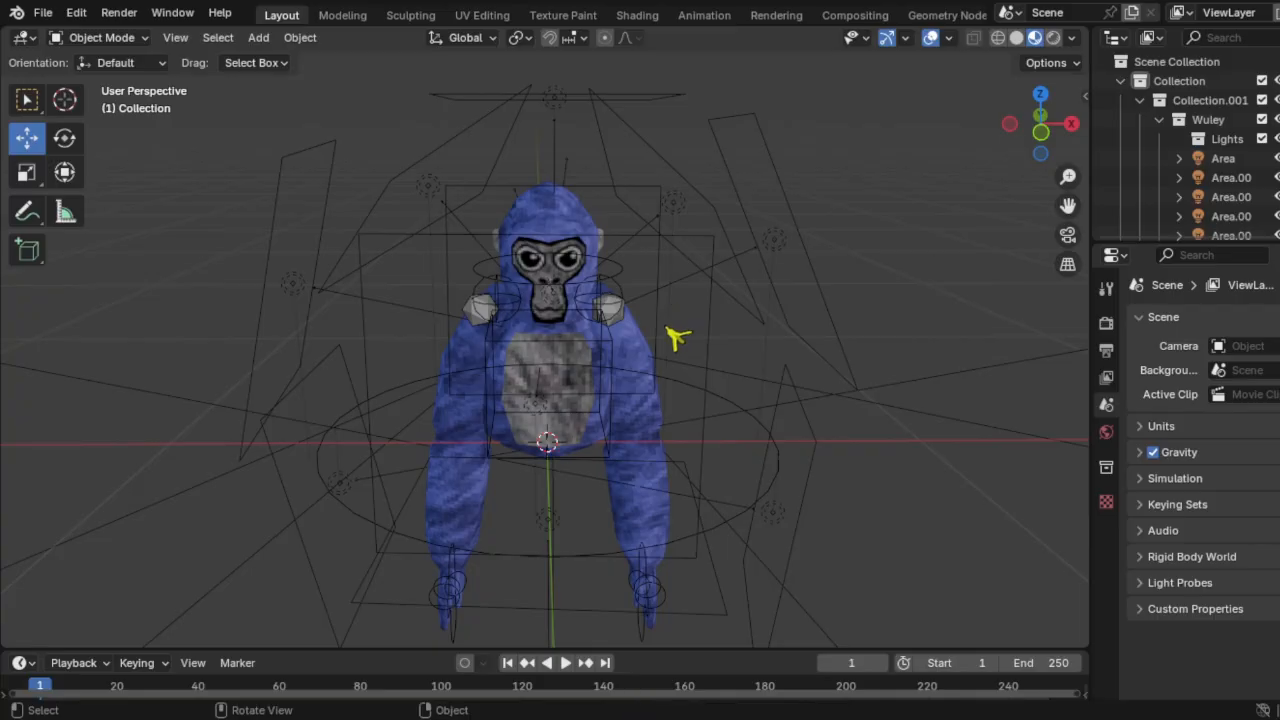
{"action": "left_click", "coordinate": [758, 502]}
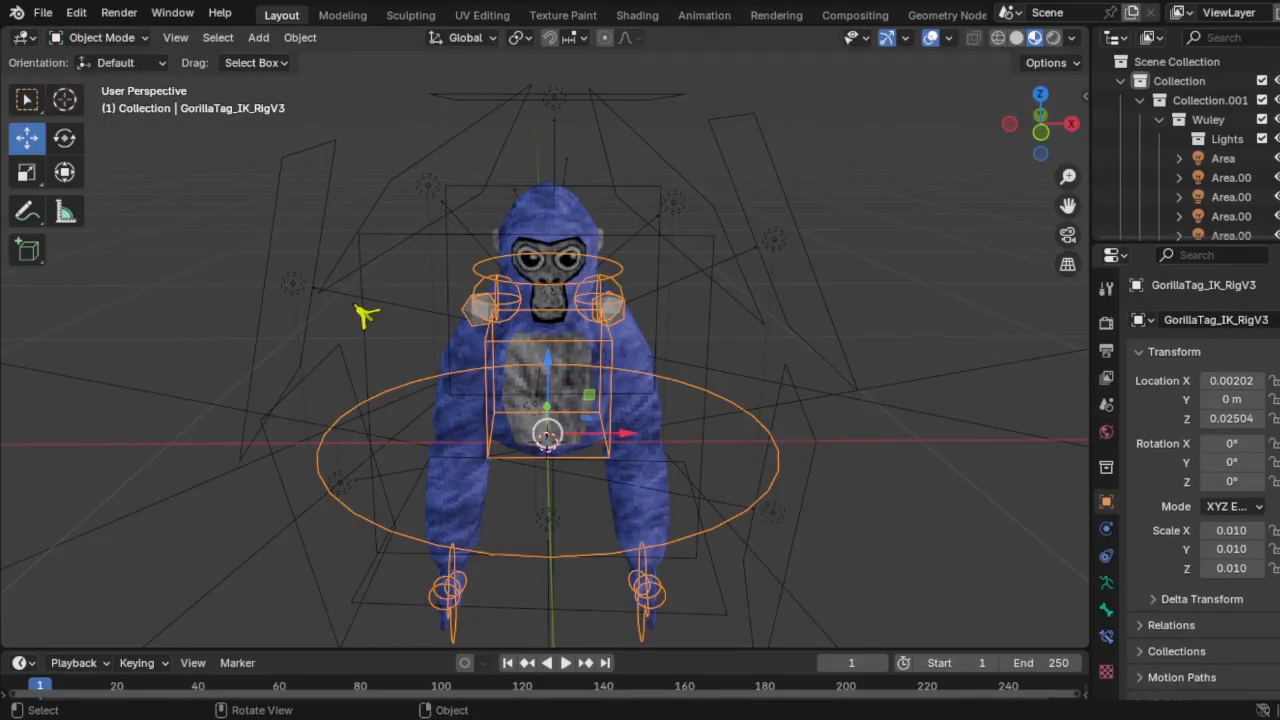
{"action": "left_click", "coordinate": [110, 62]}
{"action": "left_click", "coordinate": [102, 37]}
{"action": "left_click", "coordinate": [100, 99]}
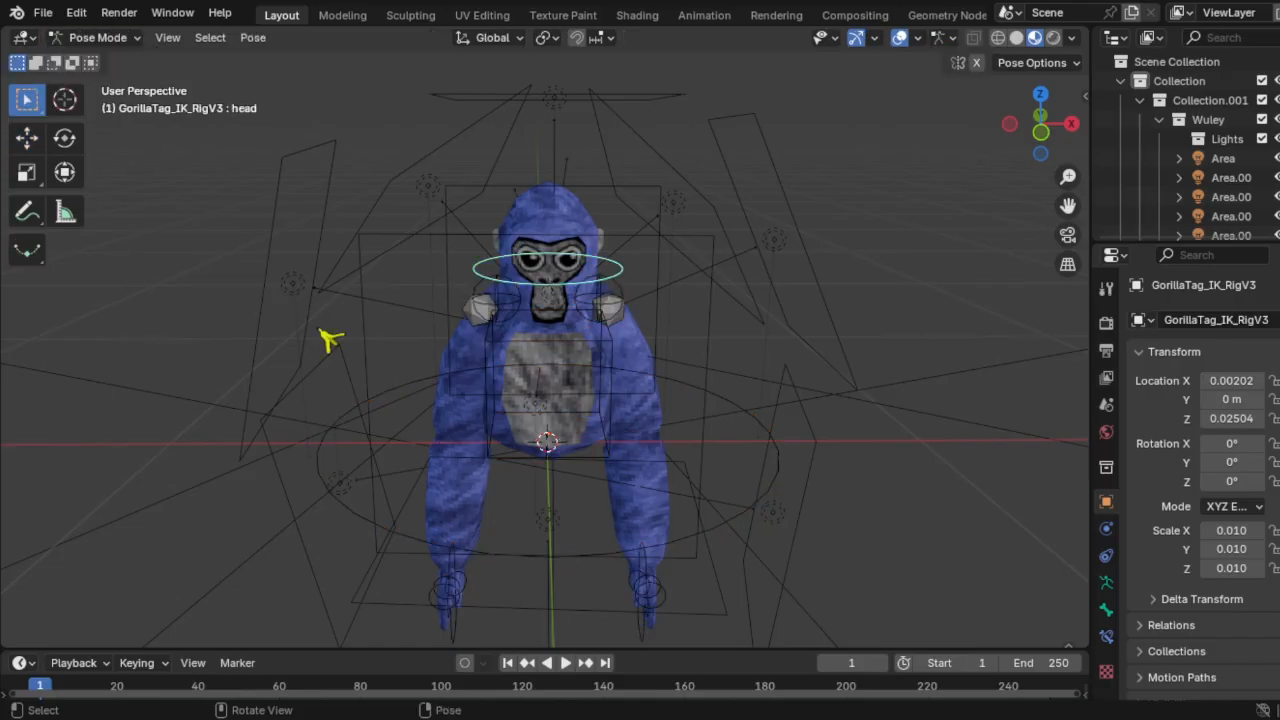
{"action": "scroll", "coordinate": [493, 585], "scroll_direction": "down", "scroll_amount": 1}
Step: Rotate the gorilla's right-hand bone about 102 degrees so the arm reaches forward
{"action": "left_click", "coordinate": [466, 560]}
{"action": "left_click", "coordinate": [64, 137]}
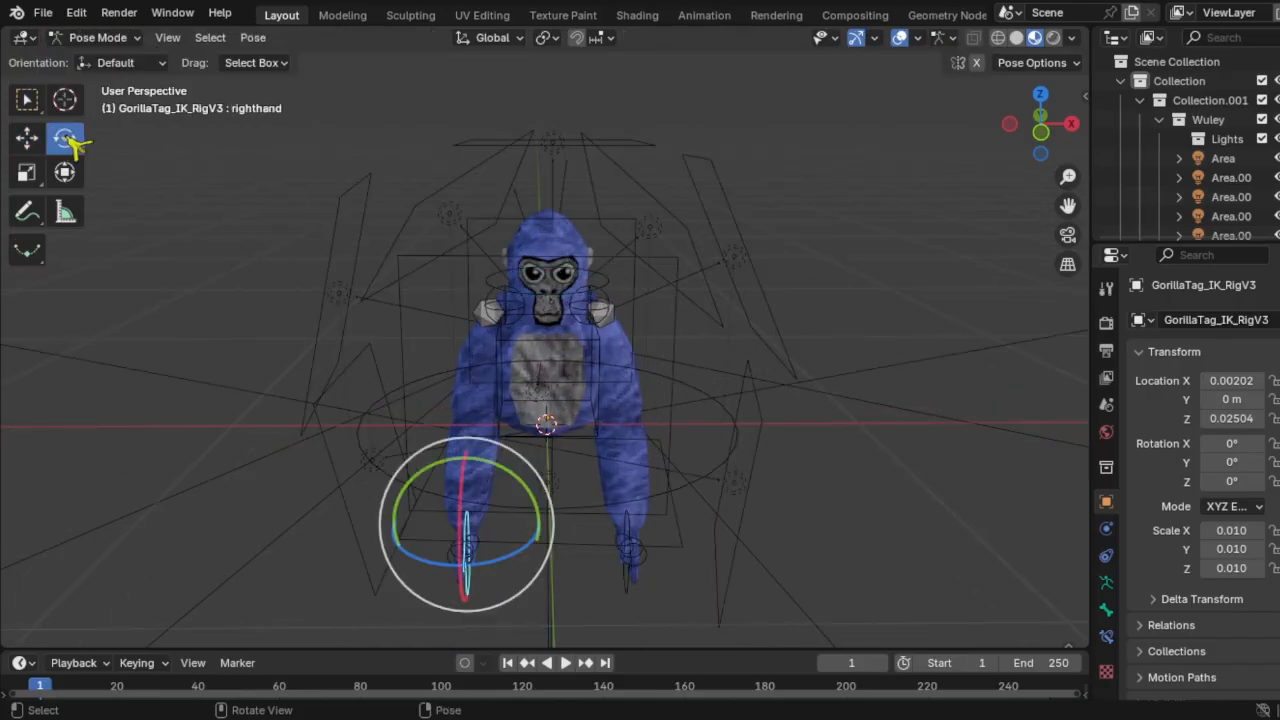
{"action": "left_click", "coordinate": [1071, 123]}
{"action": "key", "text": "r"}
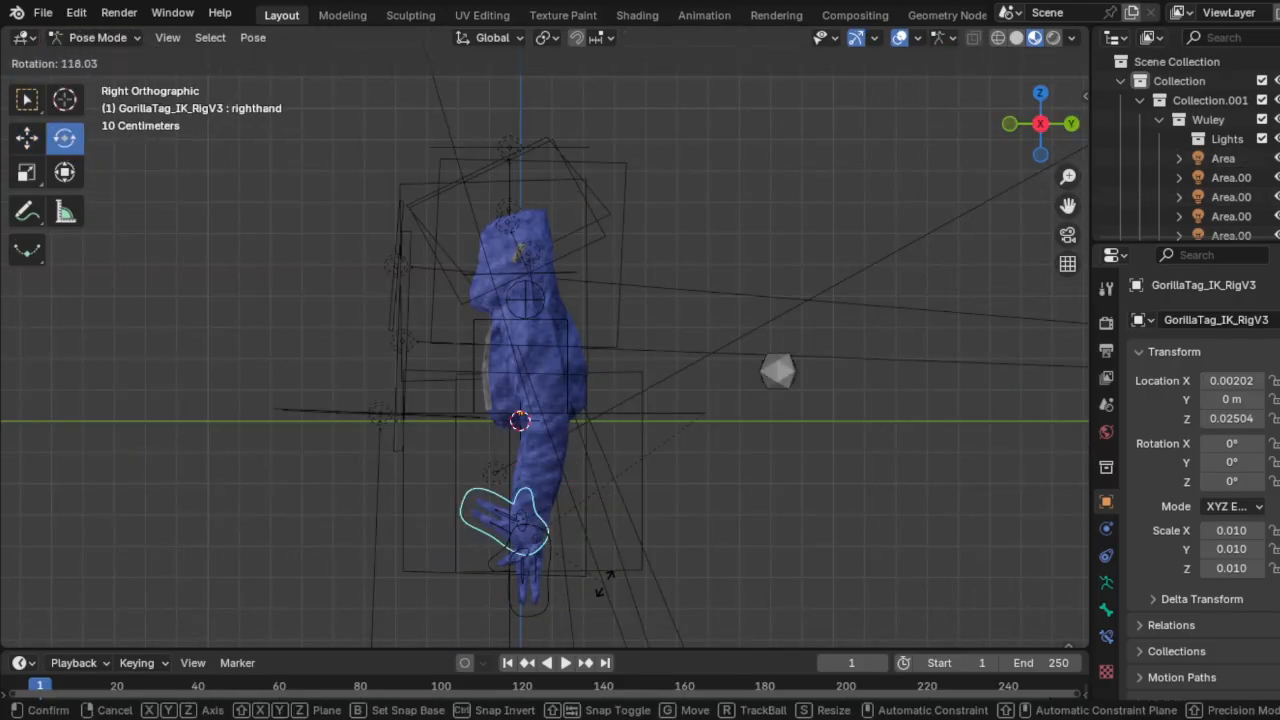
{"action": "left_click", "coordinate": [617, 530]}
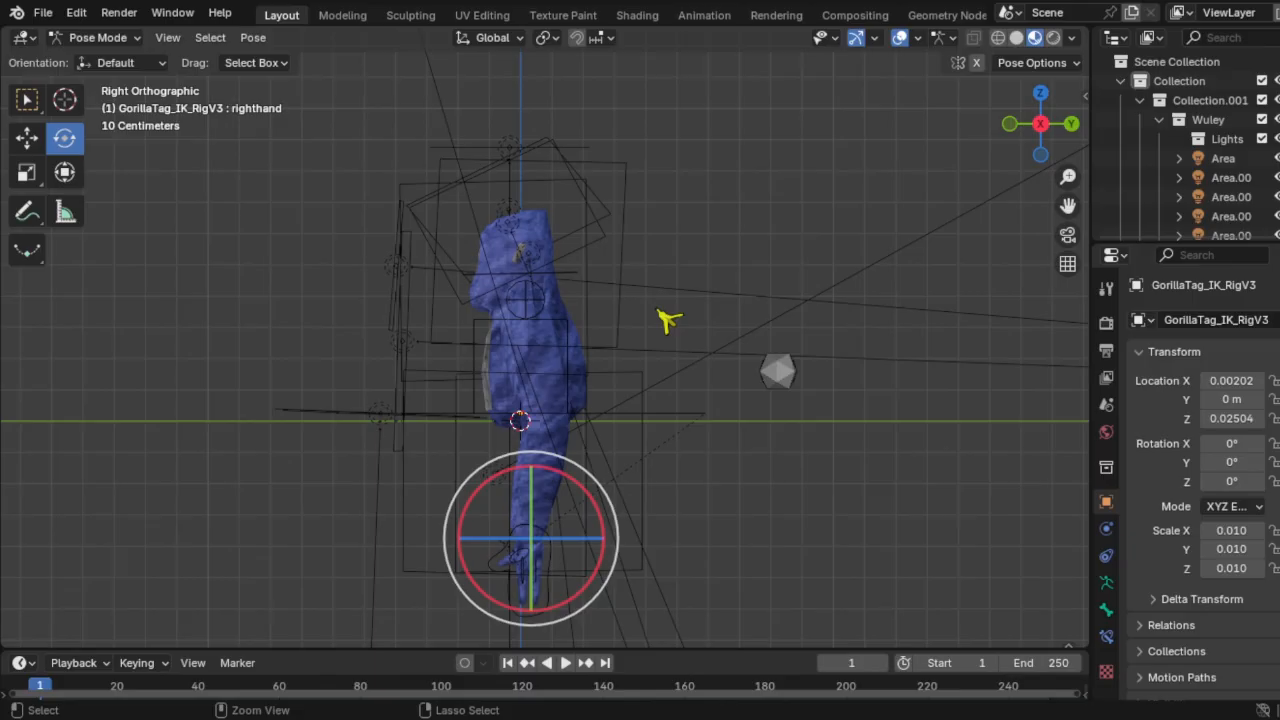
{"action": "left_click", "coordinate": [1010, 124]}
{"action": "left_click_drag", "start_coordinate": [1010, 124], "coordinate": [1020, 148]}
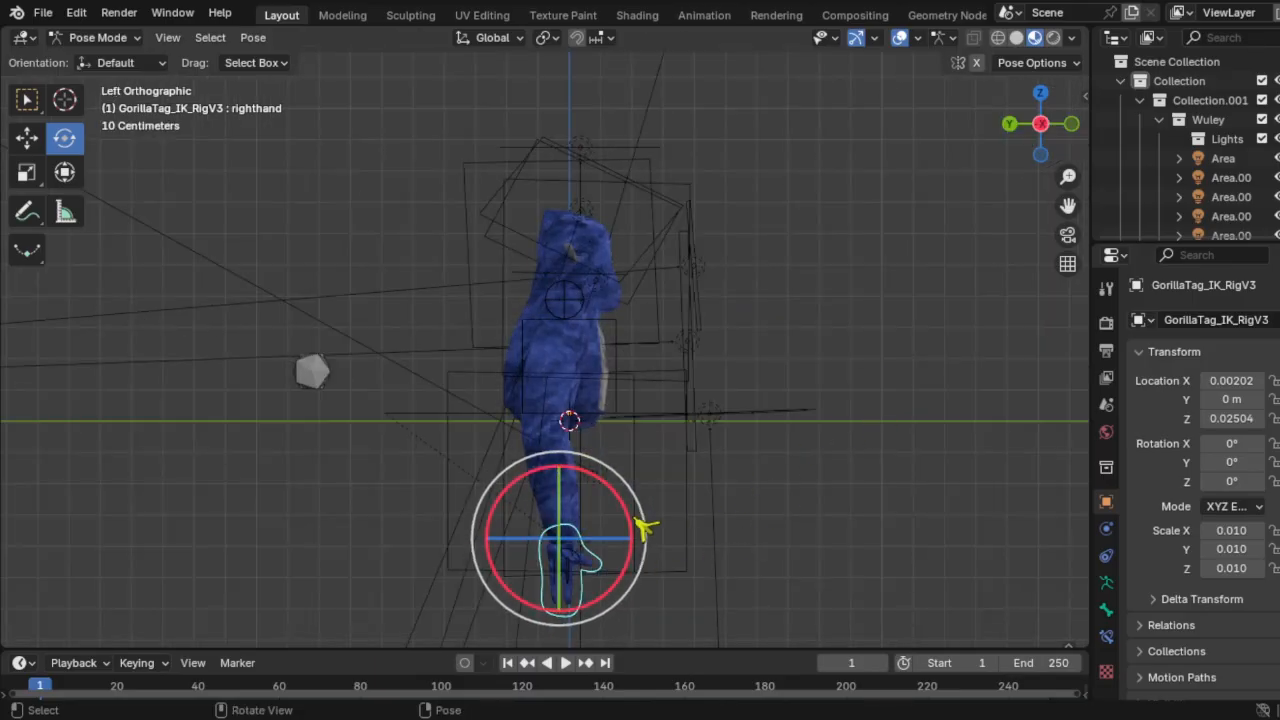
{"action": "left_click", "coordinate": [644, 526]}
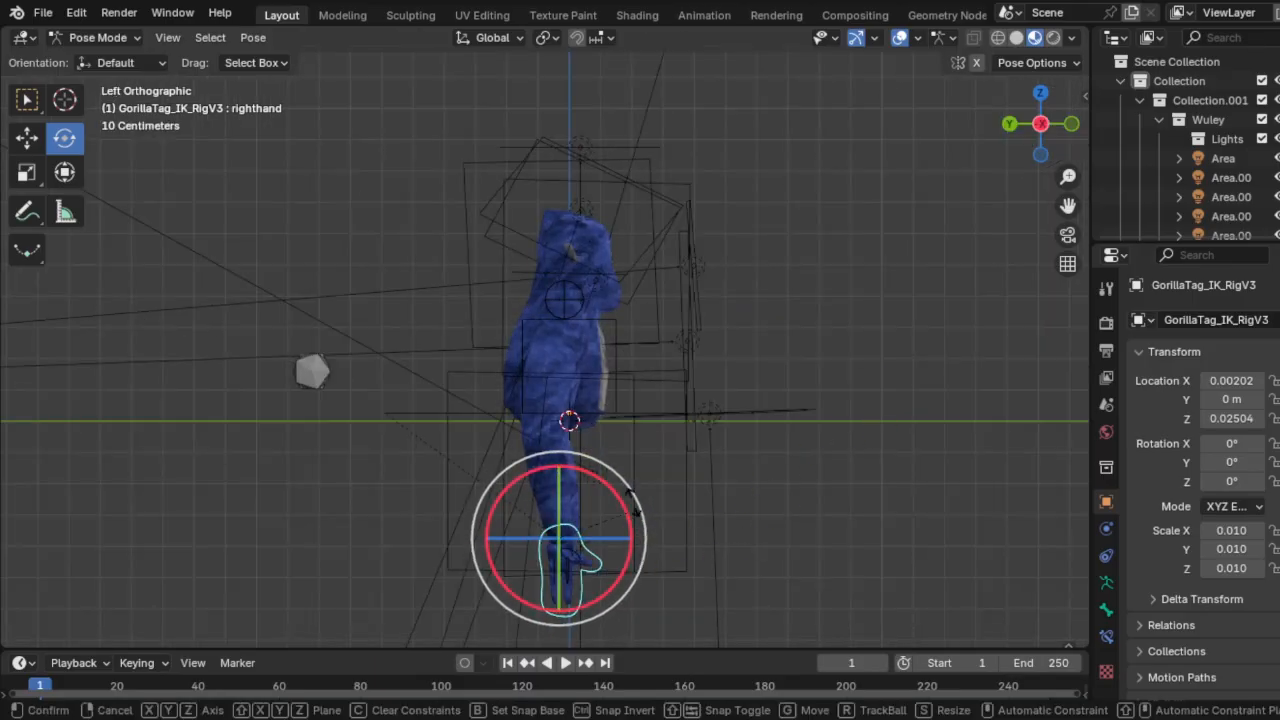
{"action": "left_click", "coordinate": [440, 240]}
{"action": "left_click", "coordinate": [1040, 92]}
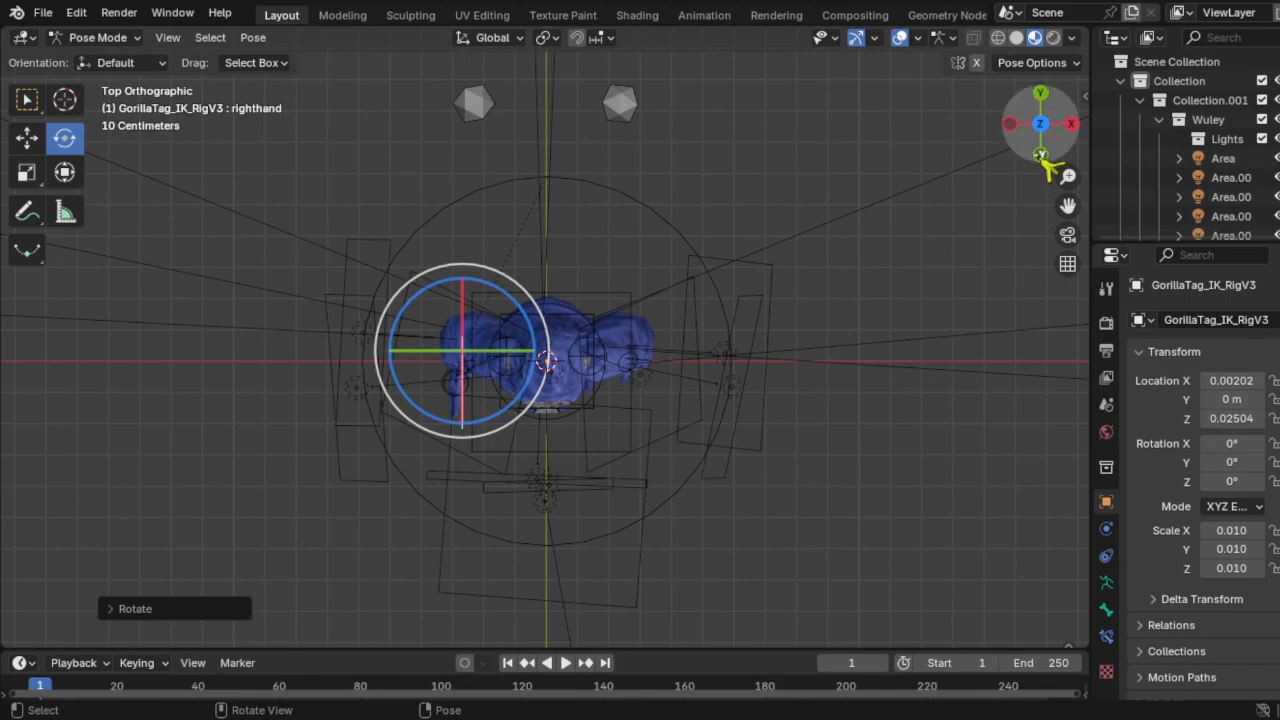
{"action": "left_click", "coordinate": [1040, 156]}
{"action": "left_click_drag", "start_coordinate": [514, 480], "coordinate": [528, 599]}
Step: Rotate the left hand and curl the f_middle_control.L middle finger
{"action": "left_click", "coordinate": [632, 611]}
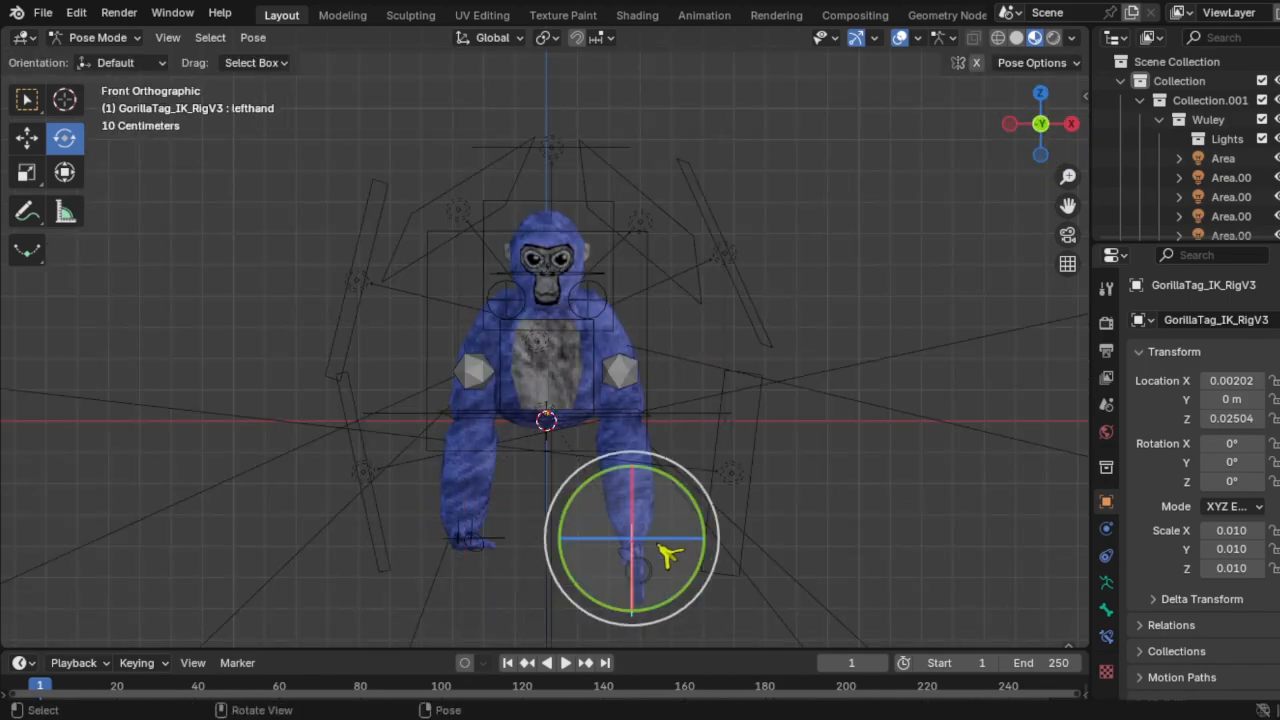
{"action": "left_click_drag", "start_coordinate": [657, 512], "coordinate": [657, 347]}
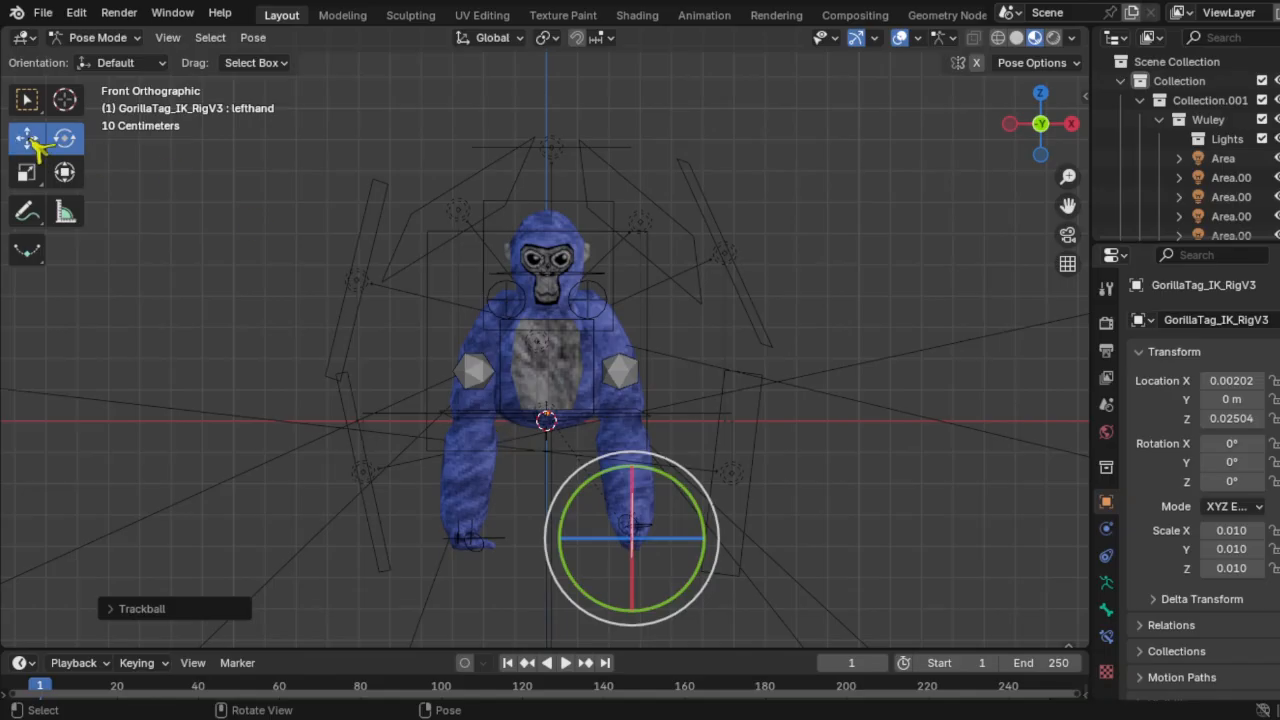
{"action": "left_click", "coordinate": [36, 144]}
{"action": "left_click", "coordinate": [1009, 123]}
{"action": "mouse_move", "coordinate": [534, 503]}
{"action": "left_mouse_down"}
{"action": "mouse_move", "coordinate": [651, 420]}
{"action": "mouse_move", "coordinate": [638, 522]}
{"action": "mouse_move", "coordinate": [654, 420]}
{"action": "mouse_move", "coordinate": [846, 343]}
{"action": "left_mouse_up"}
{"action": "scroll", "coordinate": [840, 355], "scroll_direction": "up", "scroll_amount": 5}
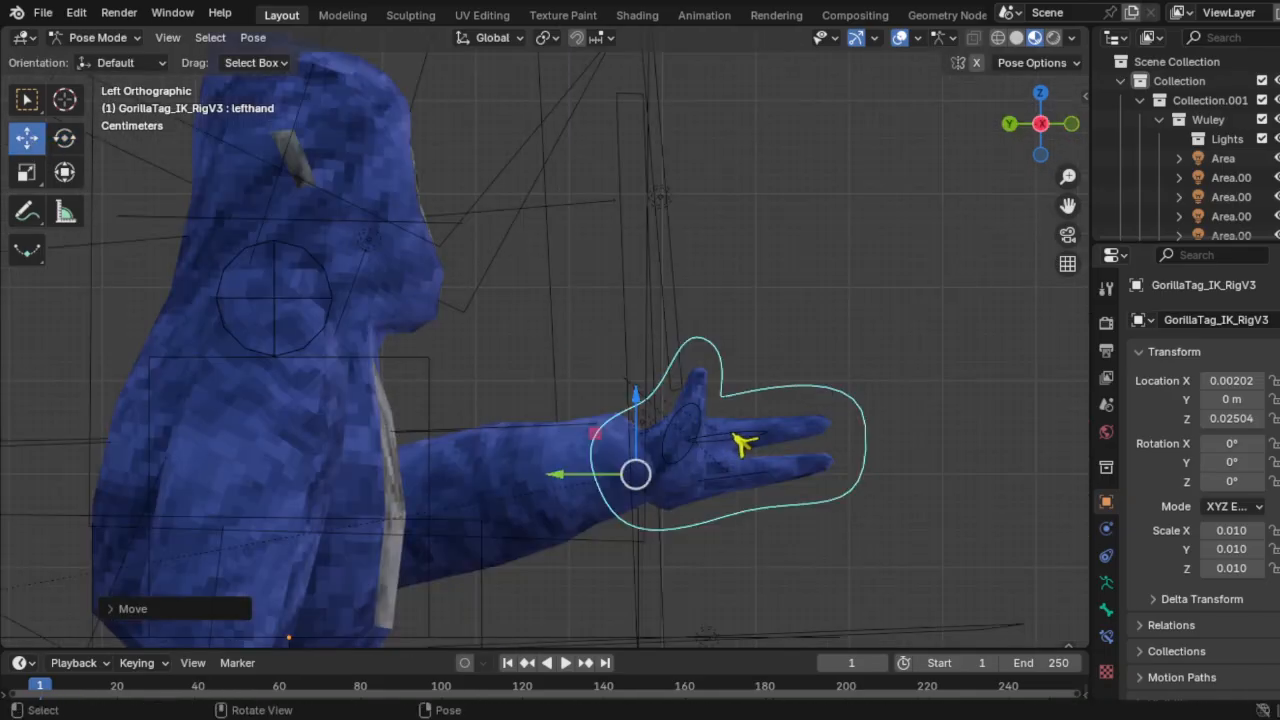
{"action": "left_click", "coordinate": [741, 445]}
{"action": "left_click", "coordinate": [64, 137]}
{"action": "left_click_drag", "start_coordinate": [745, 466], "coordinate": [760, 612]}
Step: Rotate the left hand upward and raise it higher
{"action": "middle_click_drag", "start_coordinate": [760, 612], "coordinate": [707, 352]}
{"action": "left_click", "coordinate": [734, 379]}
{"action": "left_click", "coordinate": [1022, 129]}
{"action": "left_click_drag", "start_coordinate": [676, 432], "coordinate": [704, 270]}
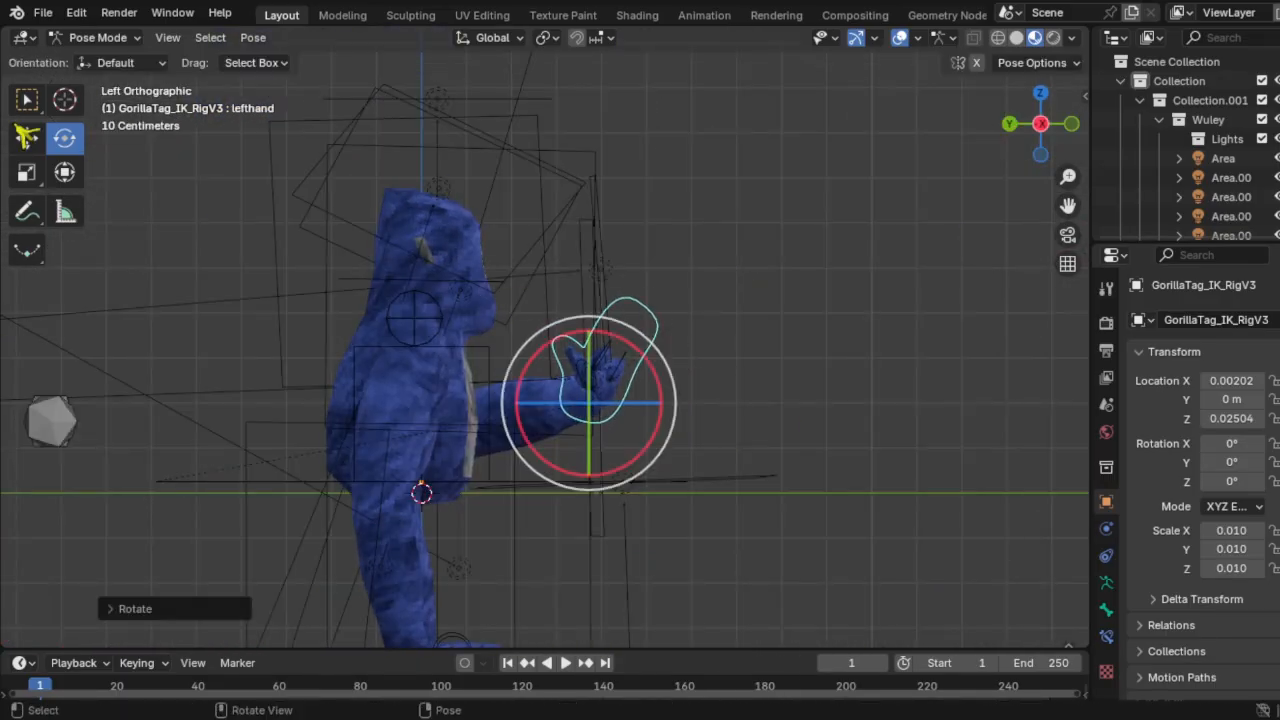
{"action": "left_click", "coordinate": [26, 137]}
{"action": "left_click_drag", "start_coordinate": [547, 362], "coordinate": [571, 279]}
Step: Rotate the left thumb control thumb_control.L
{"action": "left_click", "coordinate": [604, 292]}
{"action": "left_click", "coordinate": [64, 137]}
{"action": "scroll", "coordinate": [684, 233], "scroll_direction": "up", "scroll_amount": 3}
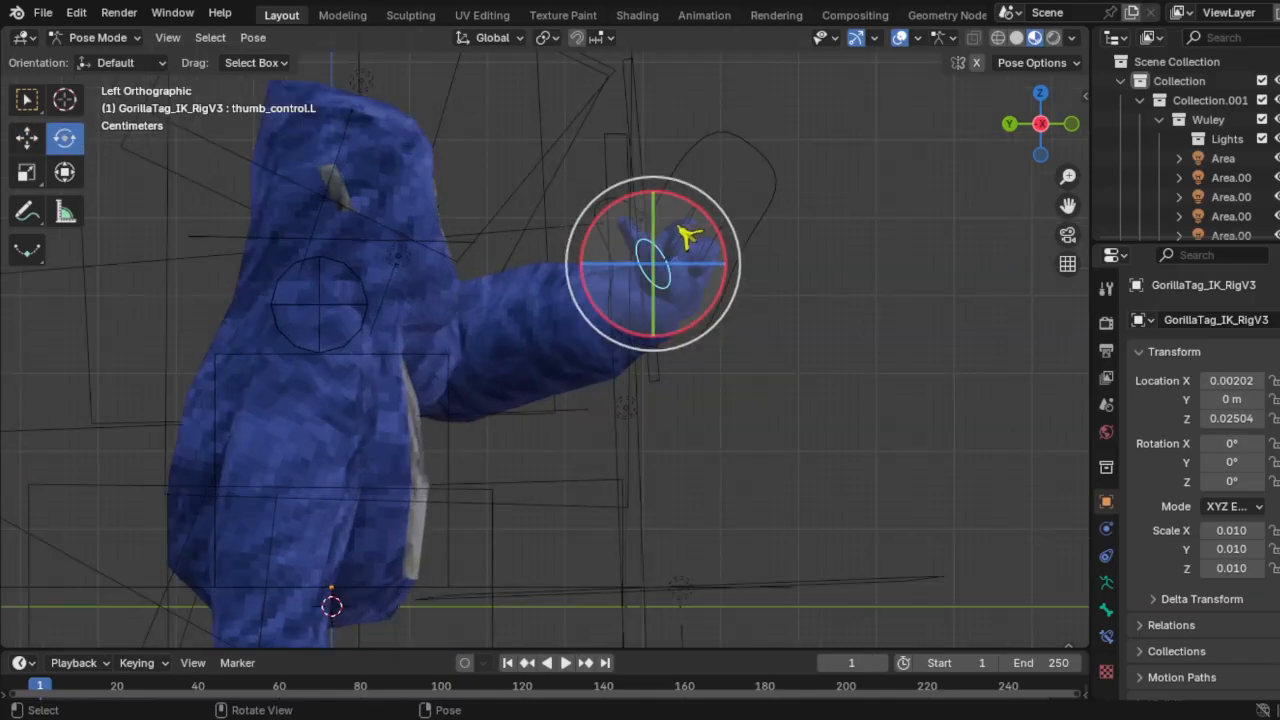
{"action": "left_click_drag", "start_coordinate": [690, 230], "coordinate": [748, 284]}
{"action": "left_click", "coordinate": [27, 138]}
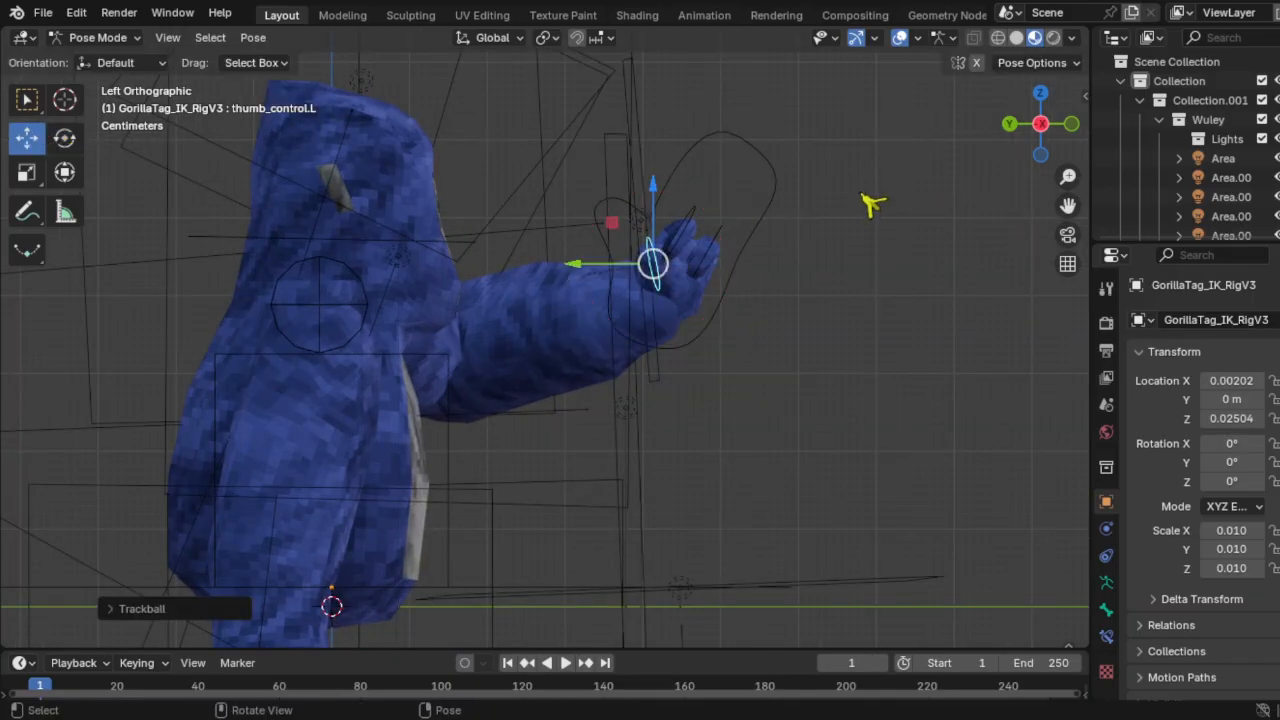
Step: Turn the gorilla's head and tilt it about 9 degrees
{"action": "scroll", "coordinate": [508, 329], "scroll_direction": "down", "scroll_amount": 6}
{"action": "left_click", "coordinate": [545, 305]}
{"action": "scroll", "coordinate": [545, 310], "scroll_direction": "up", "scroll_amount": 2}
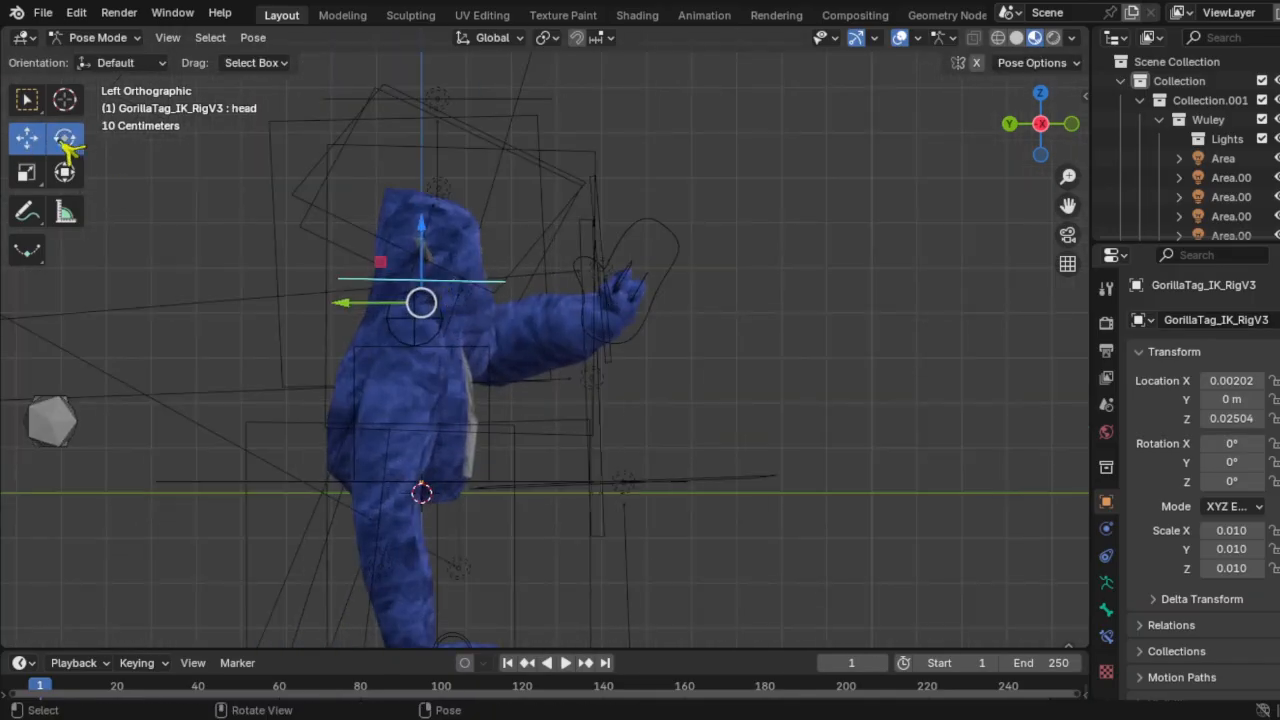
{"action": "left_click", "coordinate": [64, 141]}
{"action": "left_click_drag", "start_coordinate": [430, 264], "coordinate": [477, 266]}
{"action": "left_click_drag", "start_coordinate": [478, 258], "coordinate": [491, 283]}
Step: Return to Object Mode and select the GorillaTag_Model_V3 mesh
{"action": "scroll", "coordinate": [520, 393], "scroll_direction": "down", "scroll_amount": 2}
{"action": "left_click", "coordinate": [95, 39]}
{"action": "left_click", "coordinate": [100, 58]}
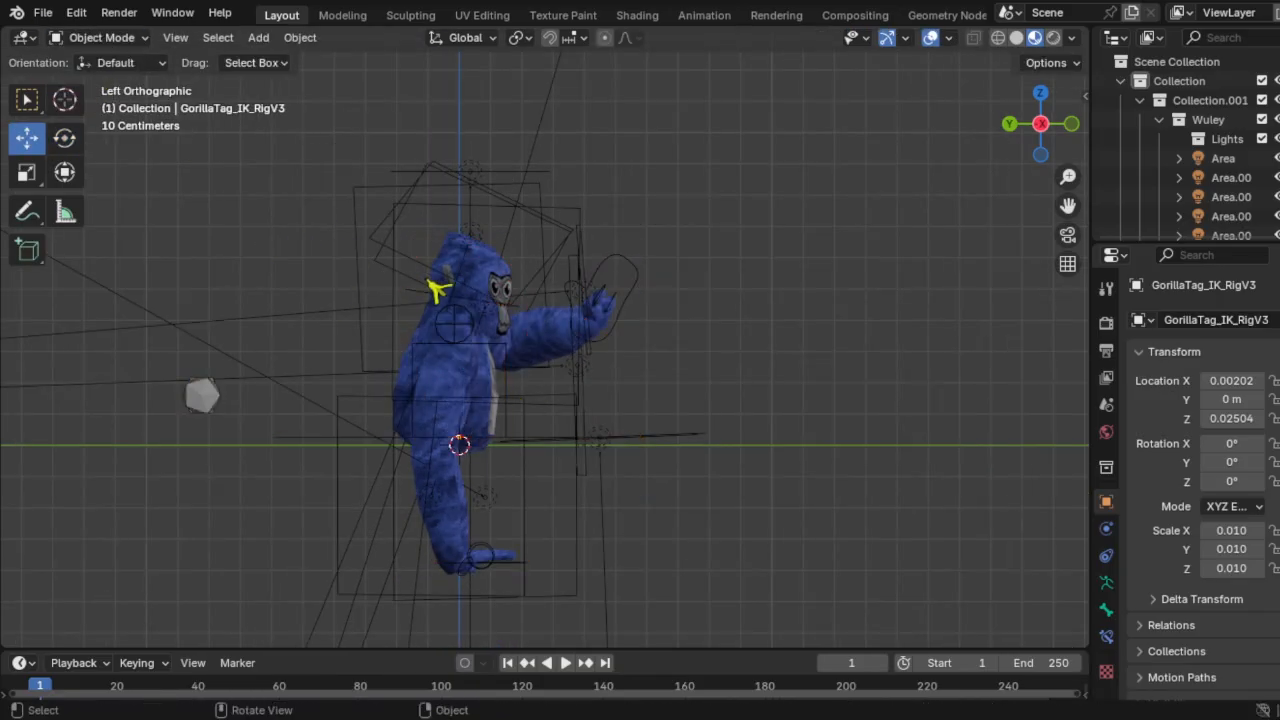
{"action": "left_click", "coordinate": [508, 283]}
Step: Set the GorillaTag_Model_V3 Primary material colour to red
{"action": "left_click", "coordinate": [1111, 666]}
{"action": "left_click", "coordinate": [1252, 563]}
{"action": "left_click", "coordinate": [1178, 423]}
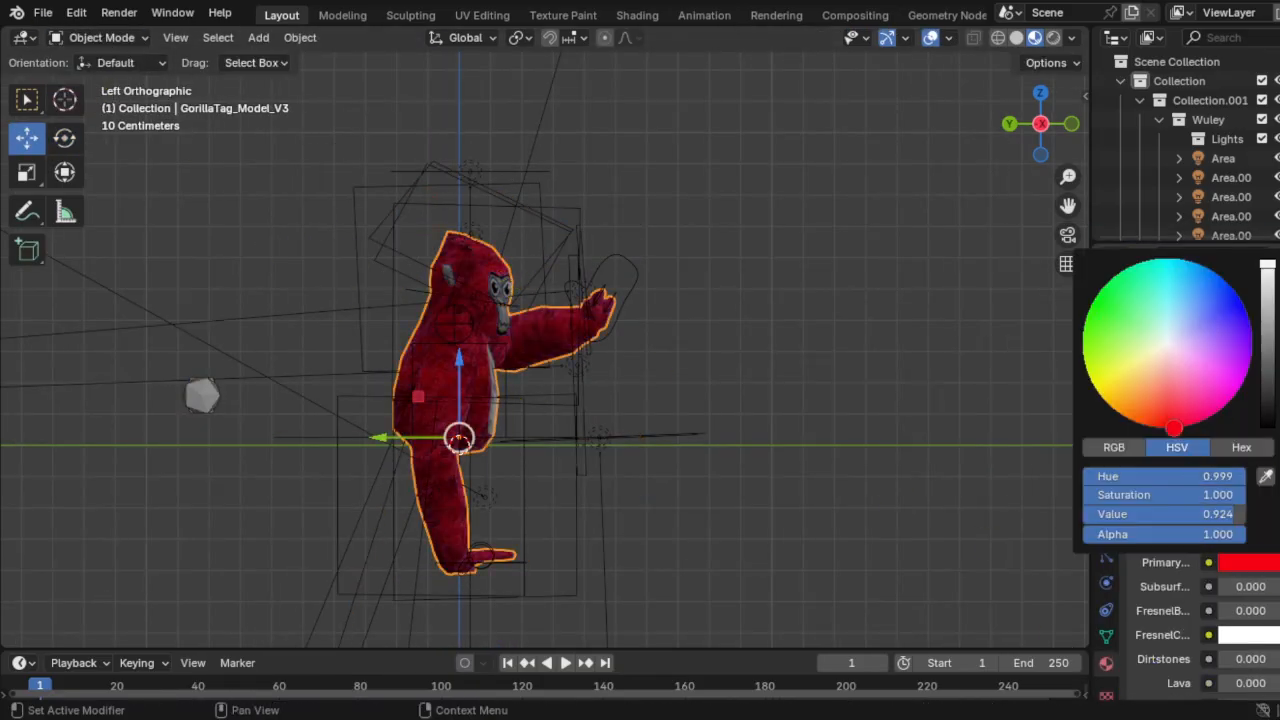
{"action": "left_click", "coordinate": [729, 264]}
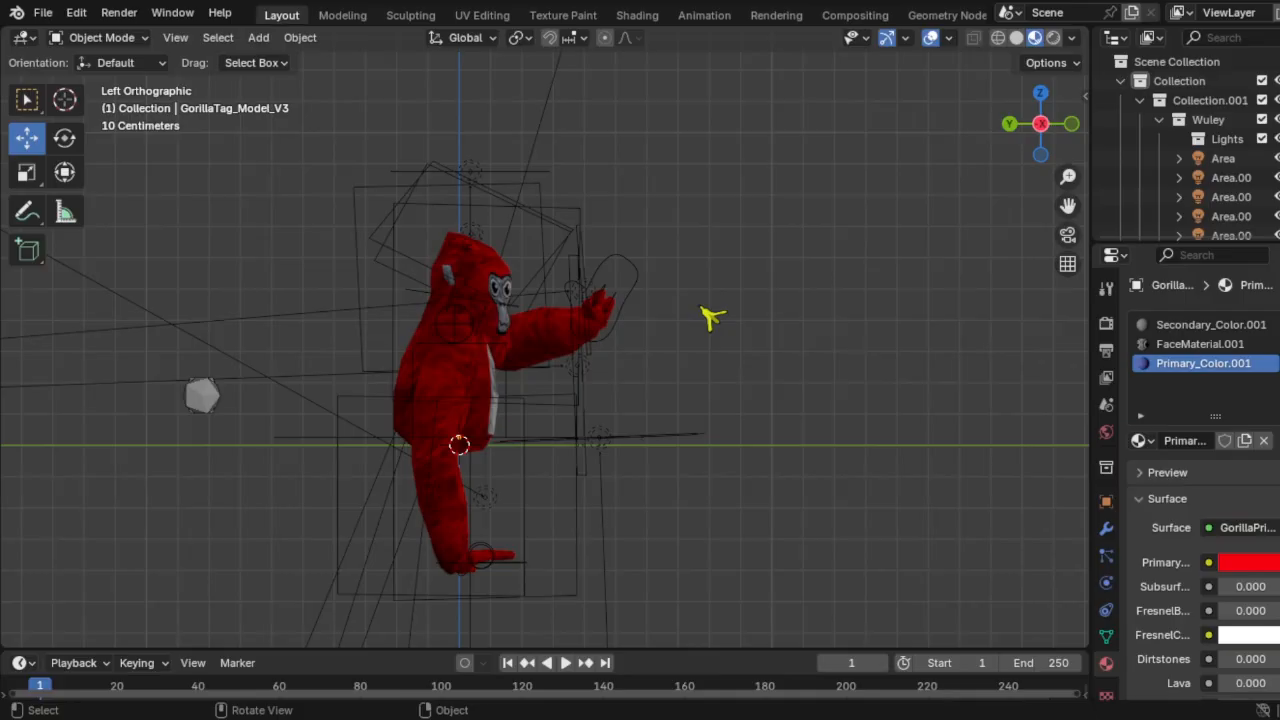
{"action": "mouse_move", "coordinate": [710, 316]}
{"action": "middle_mouse_down"}
{"action": "mouse_move", "coordinate": [614, 337]}
{"action": "mouse_move", "coordinate": [674, 337]}
{"action": "mouse_move", "coordinate": [585, 325]}
{"action": "mouse_move", "coordinate": [705, 308]}
{"action": "middle_mouse_up"}
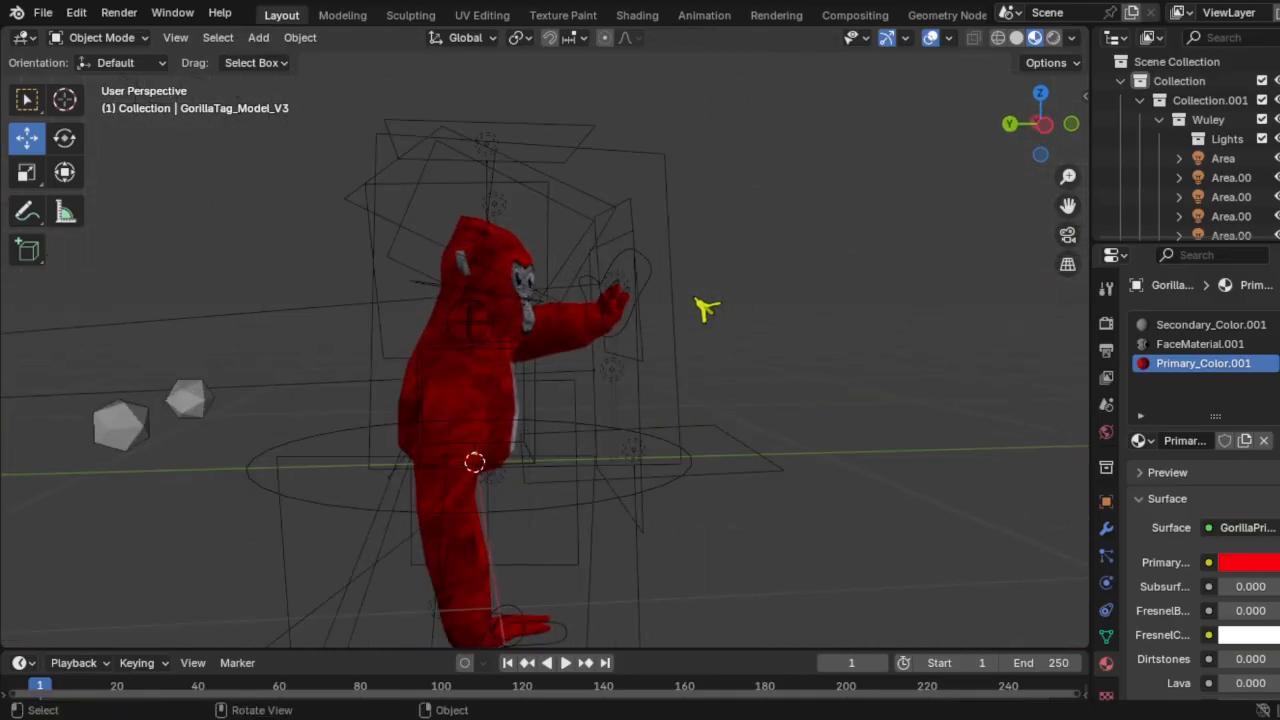
Step: In Pose Mode, lean the Torso bone forward and turn the head
{"action": "left_click", "coordinate": [549, 451]}
{"action": "left_click", "coordinate": [64, 137]}
{"action": "left_click", "coordinate": [100, 37]}
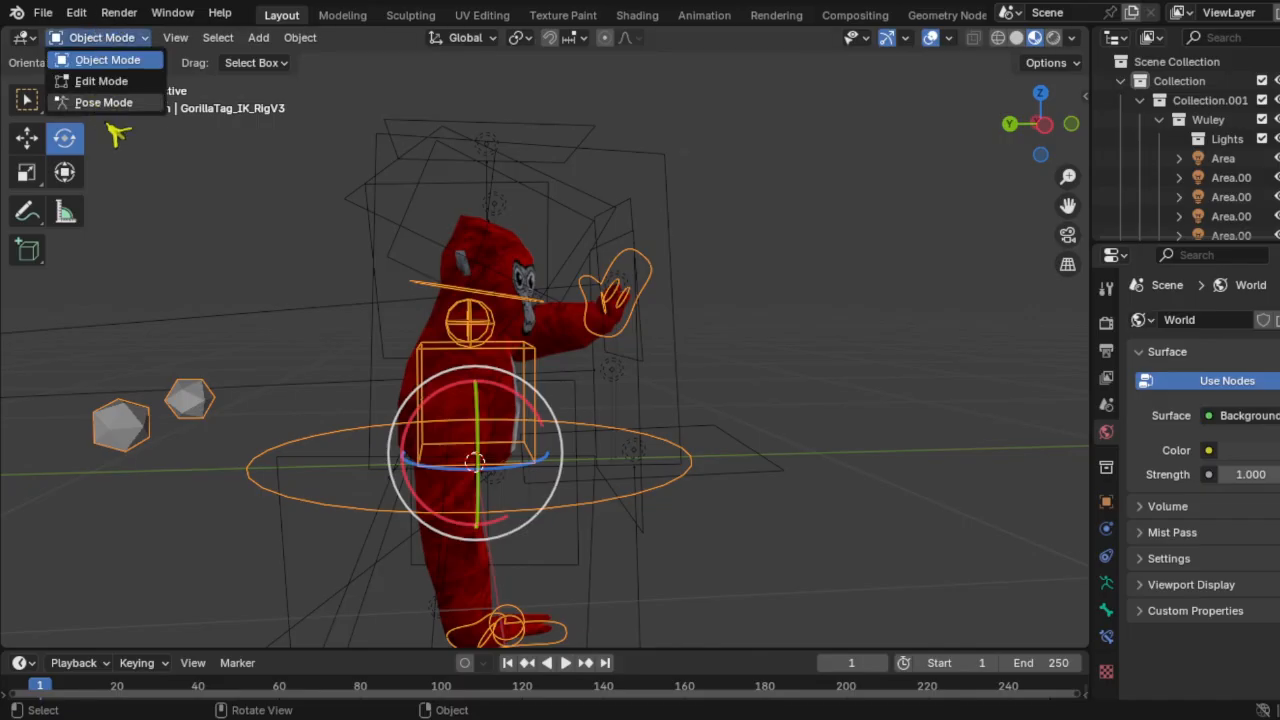
{"action": "left_click", "coordinate": [100, 103]}
{"action": "left_click", "coordinate": [549, 420]}
{"action": "left_click_drag", "start_coordinate": [549, 420], "coordinate": [597, 263]}
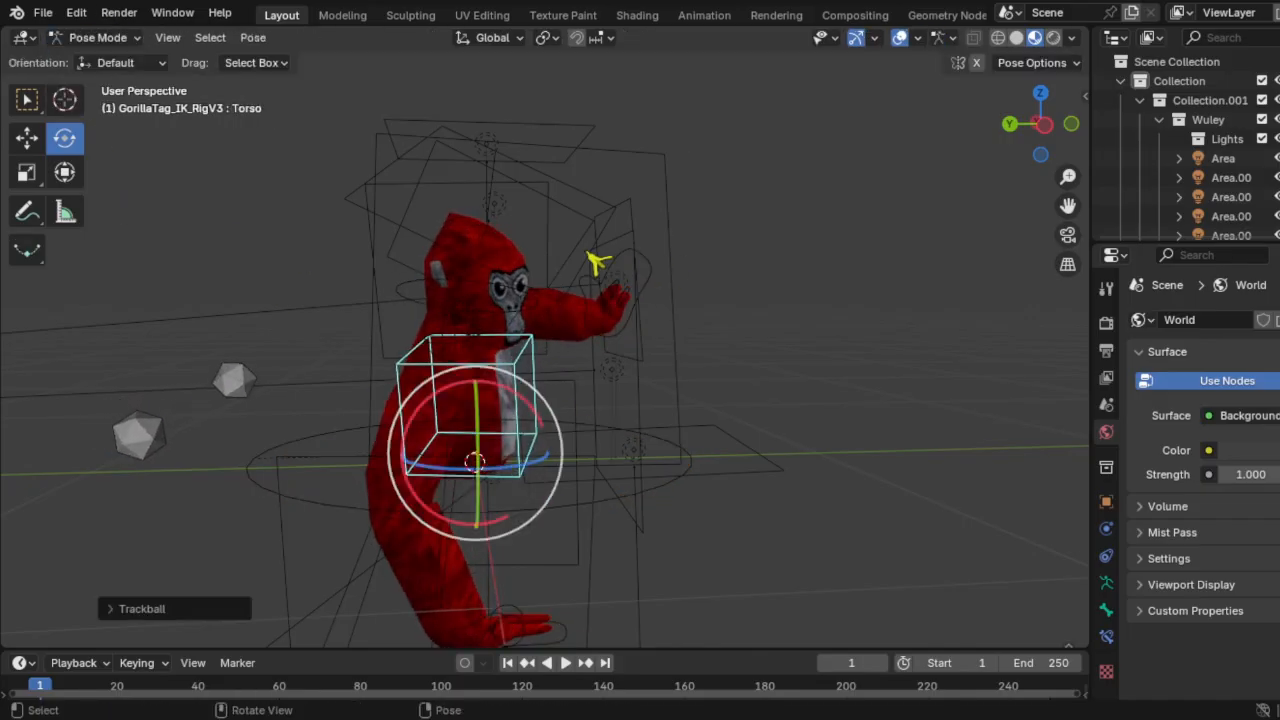
{"action": "left_click", "coordinate": [27, 142]}
{"action": "left_click", "coordinate": [494, 327]}
{"action": "left_click", "coordinate": [66, 139]}
{"action": "left_click_drag", "start_coordinate": [496, 279], "coordinate": [514, 285]}
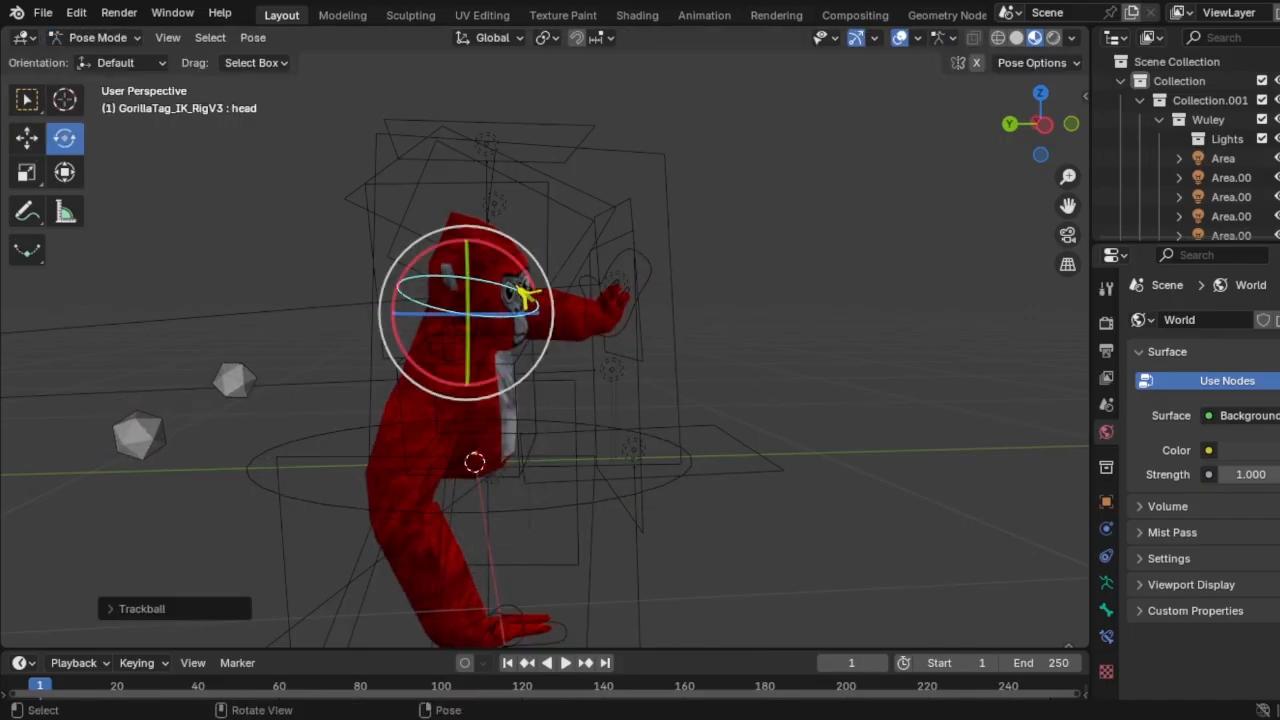
Step: Return to Object Mode, deselect the rig and view the gorilla's front
{"action": "left_click", "coordinate": [32, 143]}
{"action": "left_click", "coordinate": [98, 40]}
{"action": "left_click", "coordinate": [102, 63]}
{"action": "left_click", "coordinate": [235, 248]}
{"action": "middle_click_drag", "start_coordinate": [400, 325], "coordinate": [640, 365]}
{"action": "scroll", "coordinate": [695, 357], "scroll_direction": "up", "scroll_amount": 3}
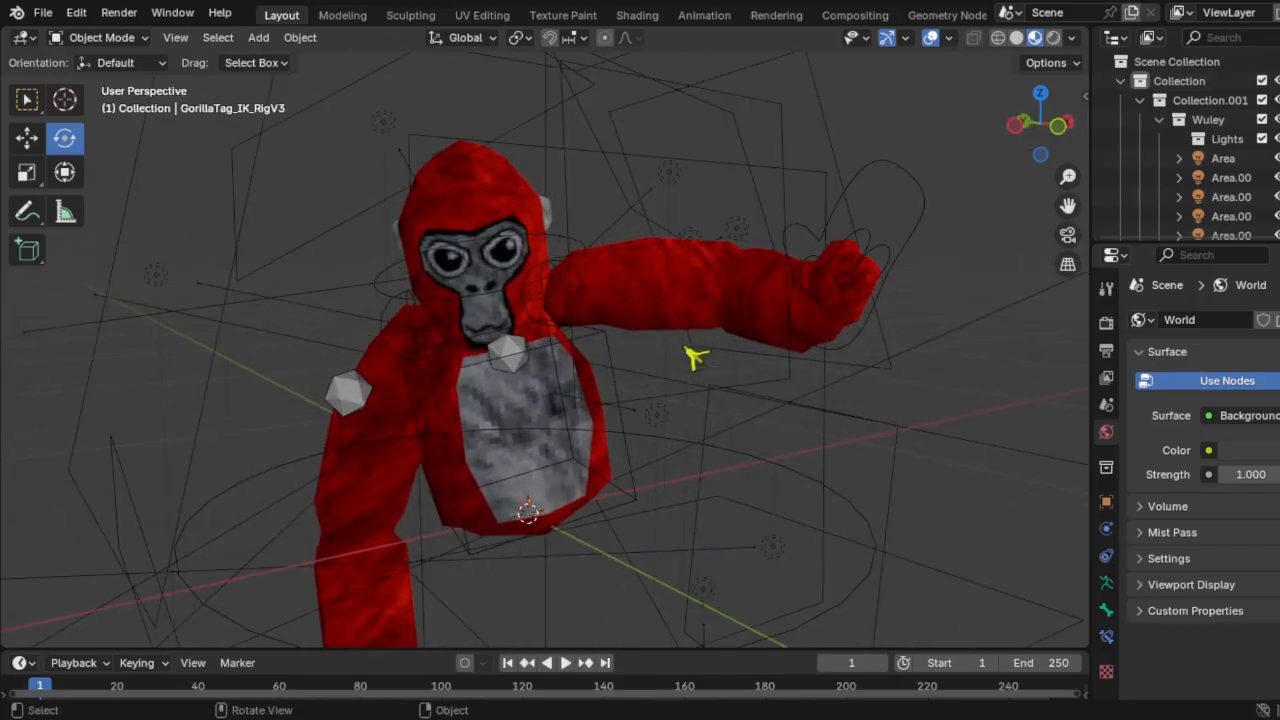
Step: Back in Pose Mode, rotate the left-hand control and pull it toward the body
{"action": "left_click", "coordinate": [905, 180]}
{"action": "left_click", "coordinate": [98, 37]}
{"action": "left_click", "coordinate": [95, 98]}
{"action": "left_click", "coordinate": [922, 175]}
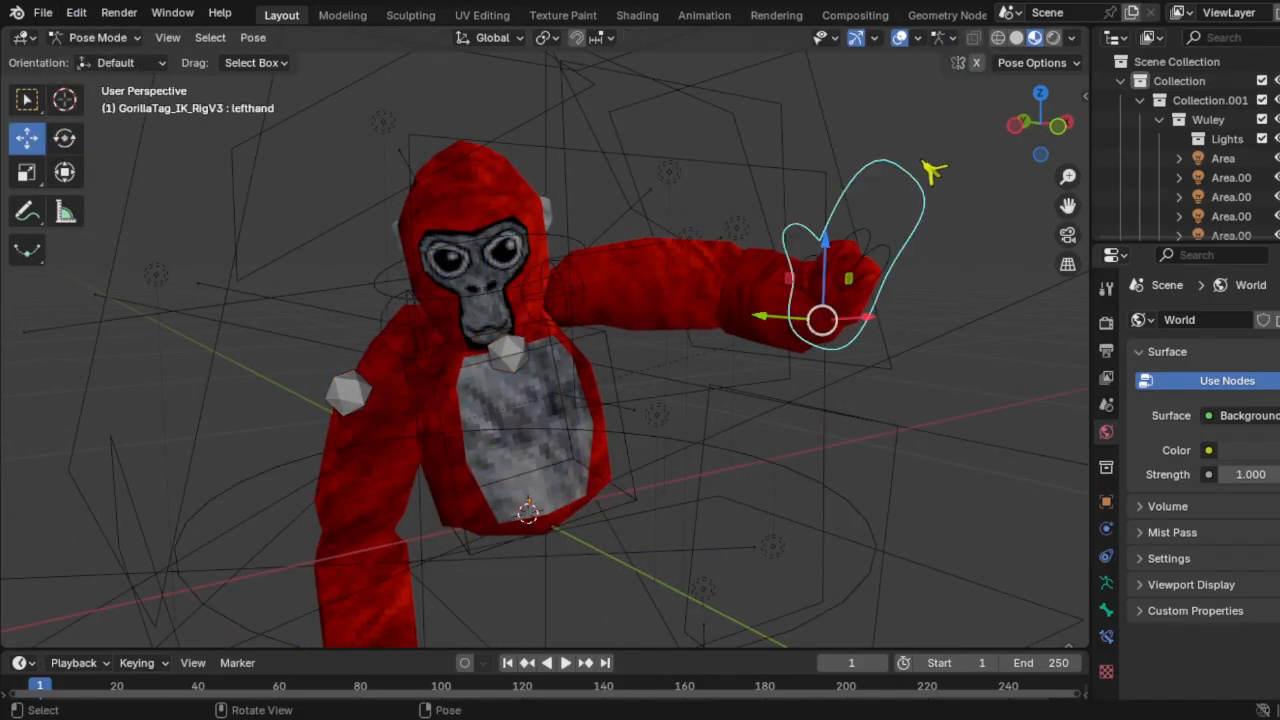
{"action": "left_click", "coordinate": [62, 138]}
{"action": "left_click_drag", "start_coordinate": [805, 307], "coordinate": [718, 335]}
{"action": "left_click", "coordinate": [32, 145]}
{"action": "middle_click_drag", "start_coordinate": [405, 250], "coordinate": [511, 245]}
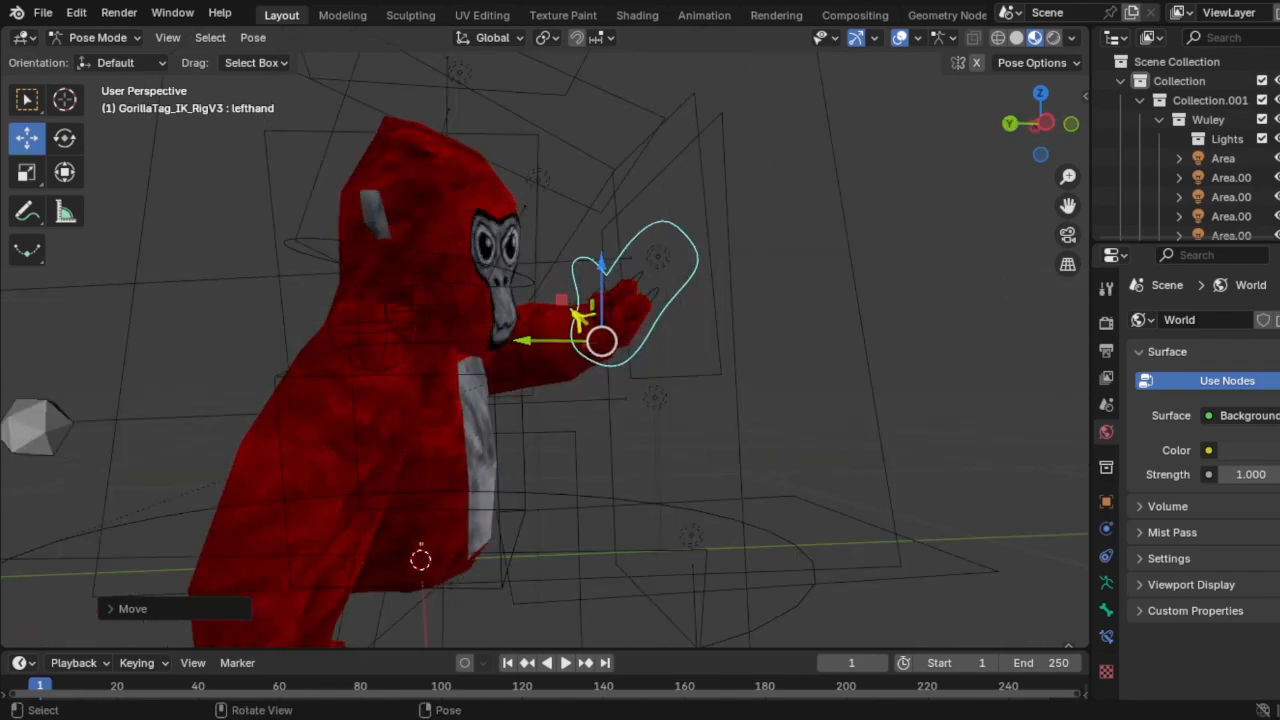
Step: Toggle the rig through Edit Mode and back into Pose Mode
{"action": "left_click_drag", "start_coordinate": [580, 320], "coordinate": [620, 329]}
{"action": "left_click", "coordinate": [98, 38]}
{"action": "left_click", "coordinate": [95, 79]}
{"action": "left_click", "coordinate": [95, 37]}
{"action": "left_click", "coordinate": [95, 79]}
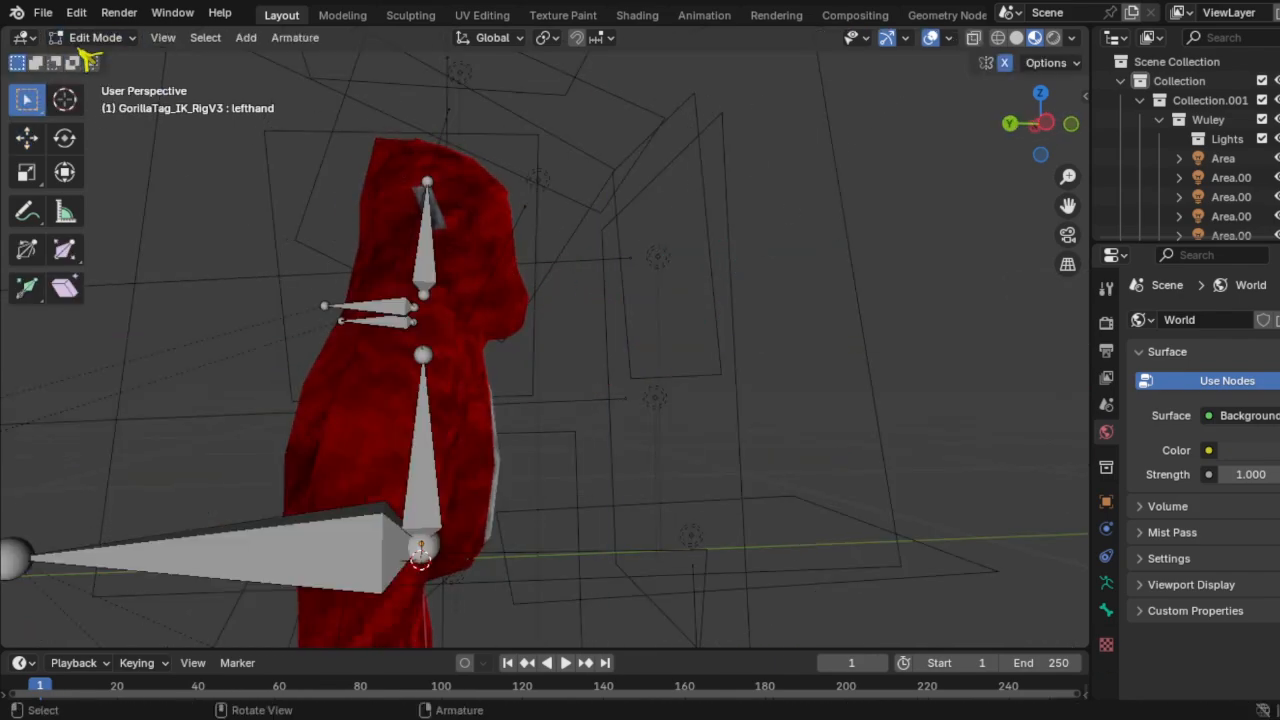
{"action": "left_click", "coordinate": [95, 37]}
{"action": "left_click", "coordinate": [95, 98]}
Step: Move the left hand within the side plane and rotate it into place
{"action": "left_click_drag", "start_coordinate": [602, 307], "coordinate": [633, 287]}
{"action": "key", "text": "r"}
{"action": "left_click", "coordinate": [745, 225]}
{"action": "key", "text": "r"}
{"action": "left_click", "coordinate": [864, 306]}
{"action": "key", "text": "r"}
{"action": "left_click", "coordinate": [795, 215]}
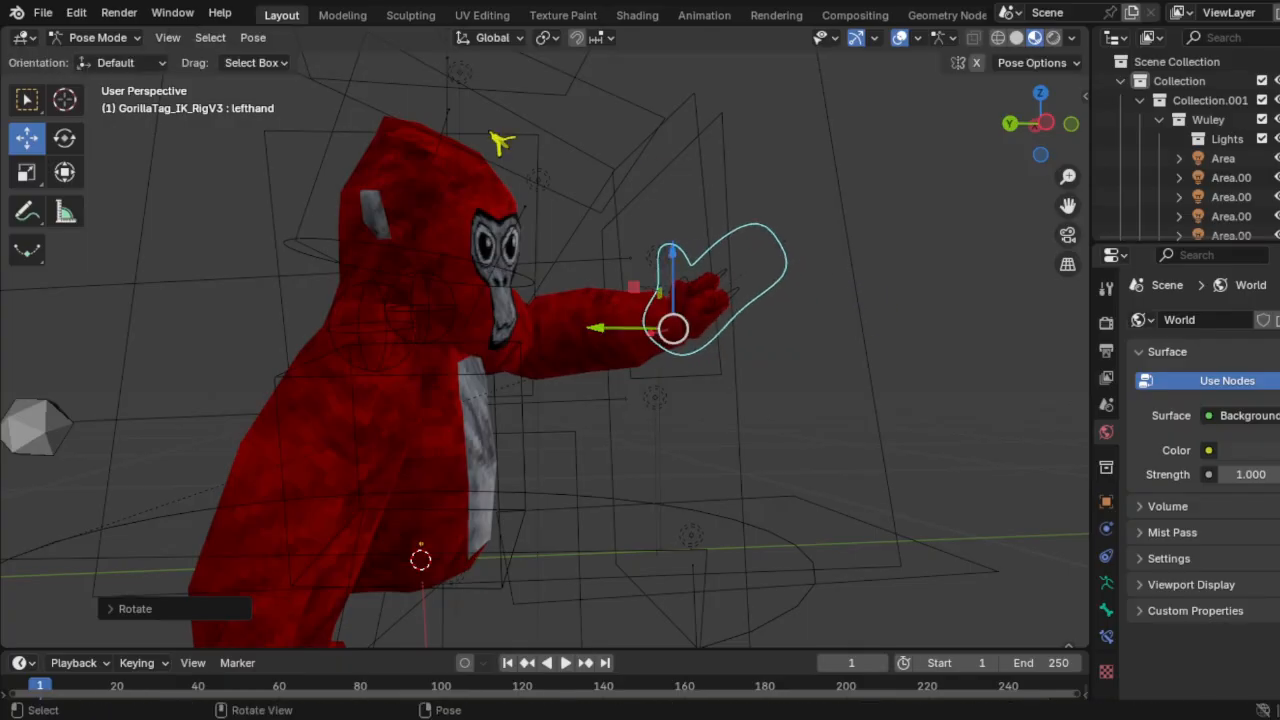
Step: Return to Object Mode and orbit back toward the gorilla's front
{"action": "left_click", "coordinate": [96, 38]}
{"action": "left_click", "coordinate": [95, 60]}
{"action": "left_click", "coordinate": [848, 210]}
{"action": "scroll", "coordinate": [890, 209], "scroll_direction": "down", "scroll_amount": 4}
{"action": "left_click", "coordinate": [894, 209]}
{"action": "middle_click_drag", "start_coordinate": [800, 232], "coordinate": [777, 340]}
{"action": "scroll", "coordinate": [602, 268], "scroll_direction": "up", "scroll_amount": 3}
{"action": "scroll", "coordinate": [777, 340], "scroll_direction": "down", "scroll_amount": 4}
{"action": "scroll", "coordinate": [777, 340], "scroll_direction": "up", "scroll_amount": 4}
{"action": "left_click", "coordinate": [27, 138]}
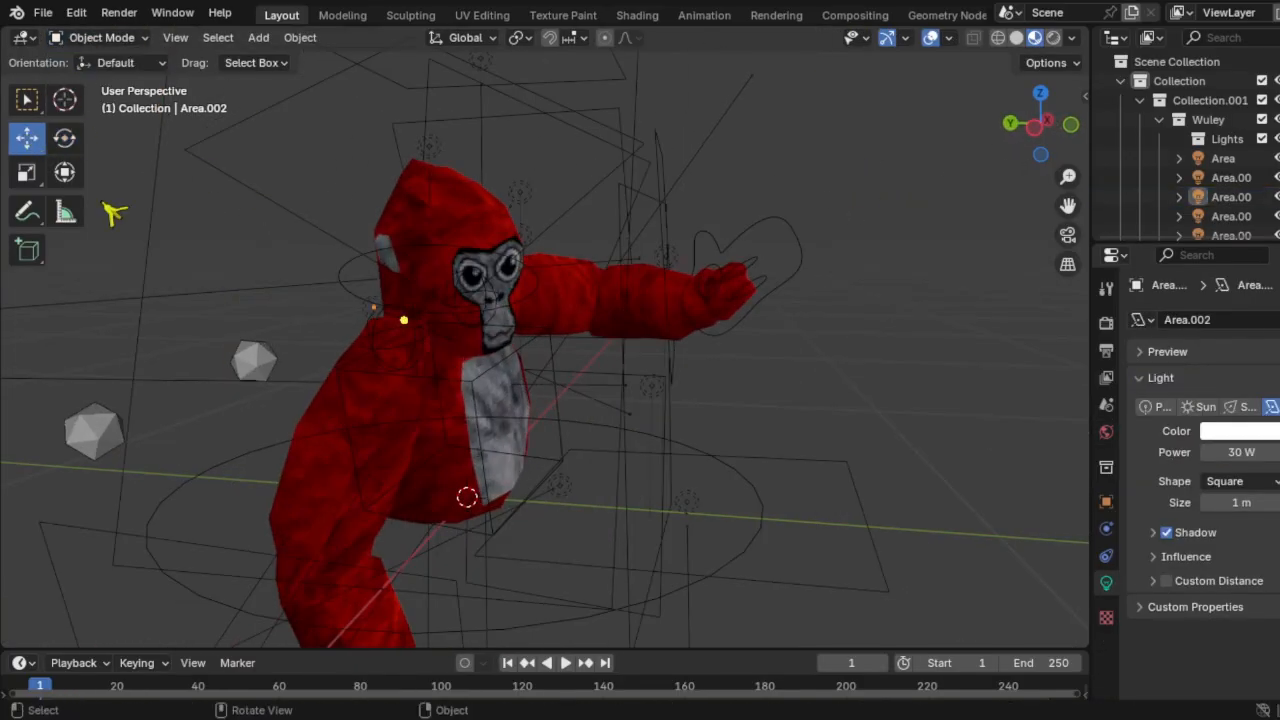
Step: Box-select the gorilla, rig and lights, copy and paste them, then undo the paste
{"action": "scroll", "coordinate": [443, 322], "scroll_direction": "down", "scroll_amount": 3}
{"action": "scroll", "coordinate": [600, 335], "scroll_direction": "up", "scroll_amount": 2}
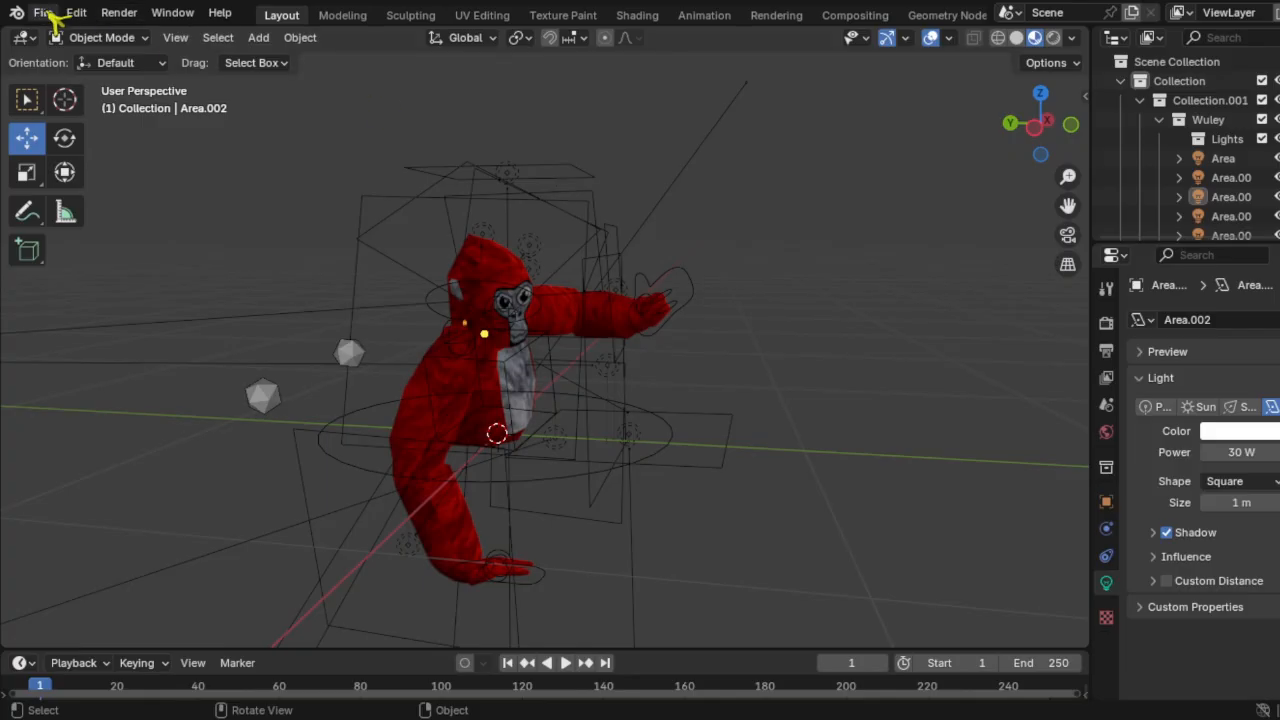
{"action": "scroll", "coordinate": [672, 228], "scroll_direction": "down", "scroll_amount": 2}
{"action": "scroll", "coordinate": [822, 126], "scroll_direction": "up", "scroll_amount": 1}
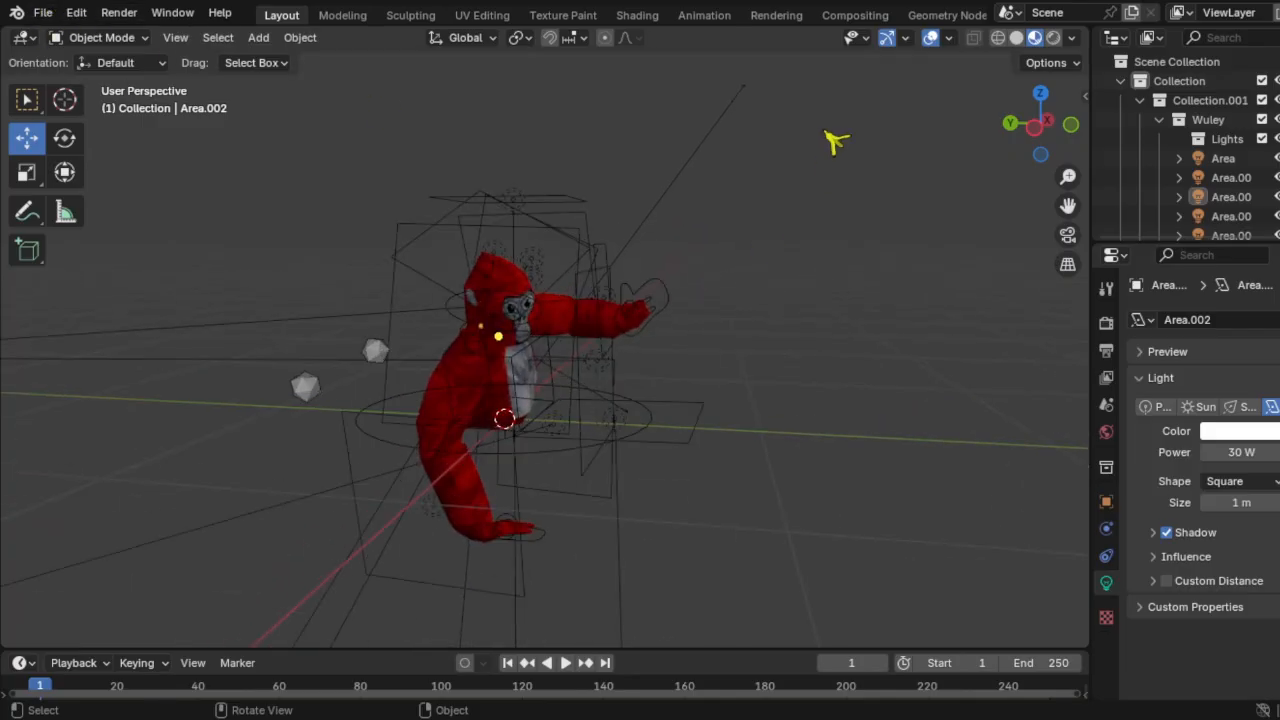
{"action": "left_click_drag", "start_coordinate": [803, 129], "coordinate": [446, 510]}
{"action": "key", "text": "ctrl+c"}
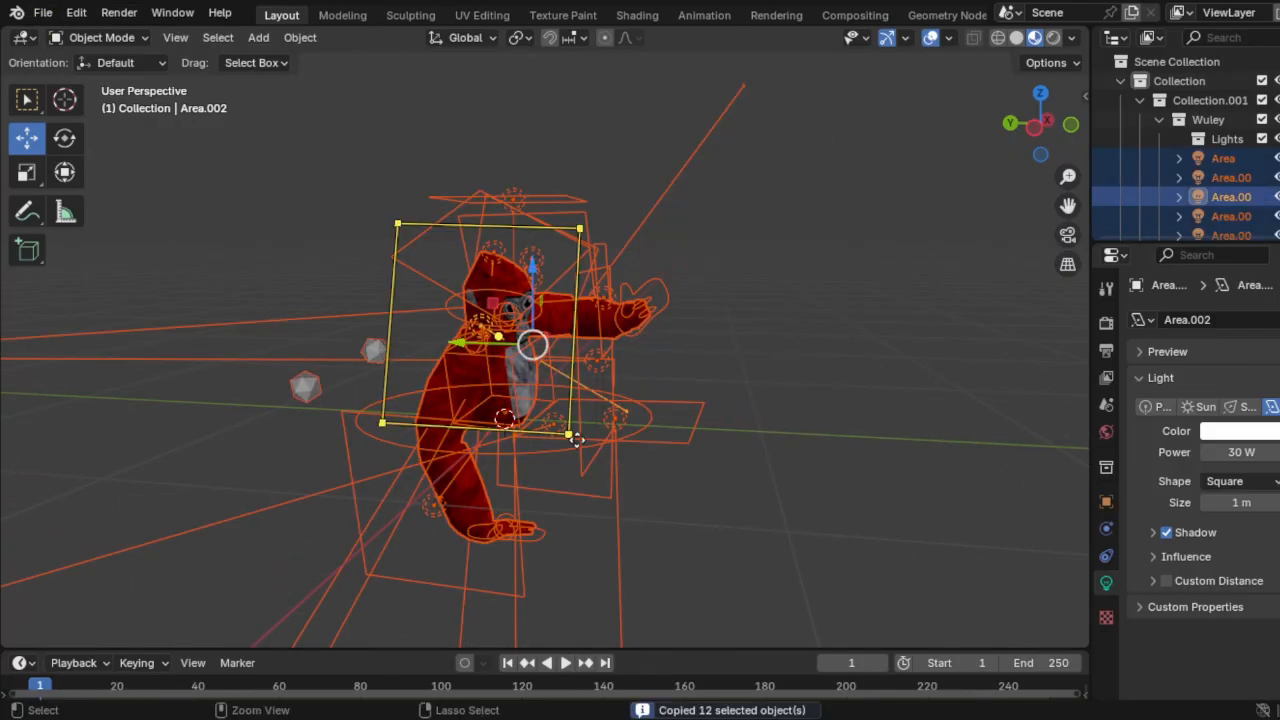
{"action": "key", "text": "ctrl+v"}
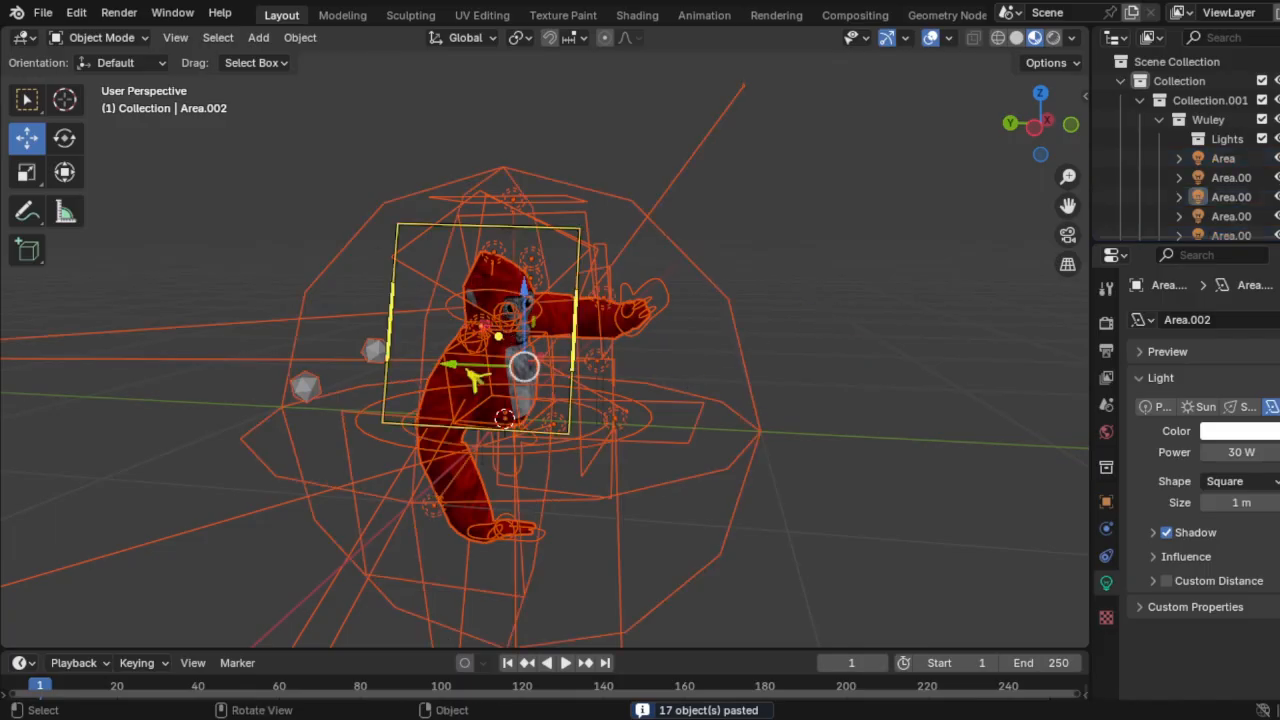
{"action": "middle_click_drag", "start_coordinate": [457, 371], "coordinate": [697, 345]}
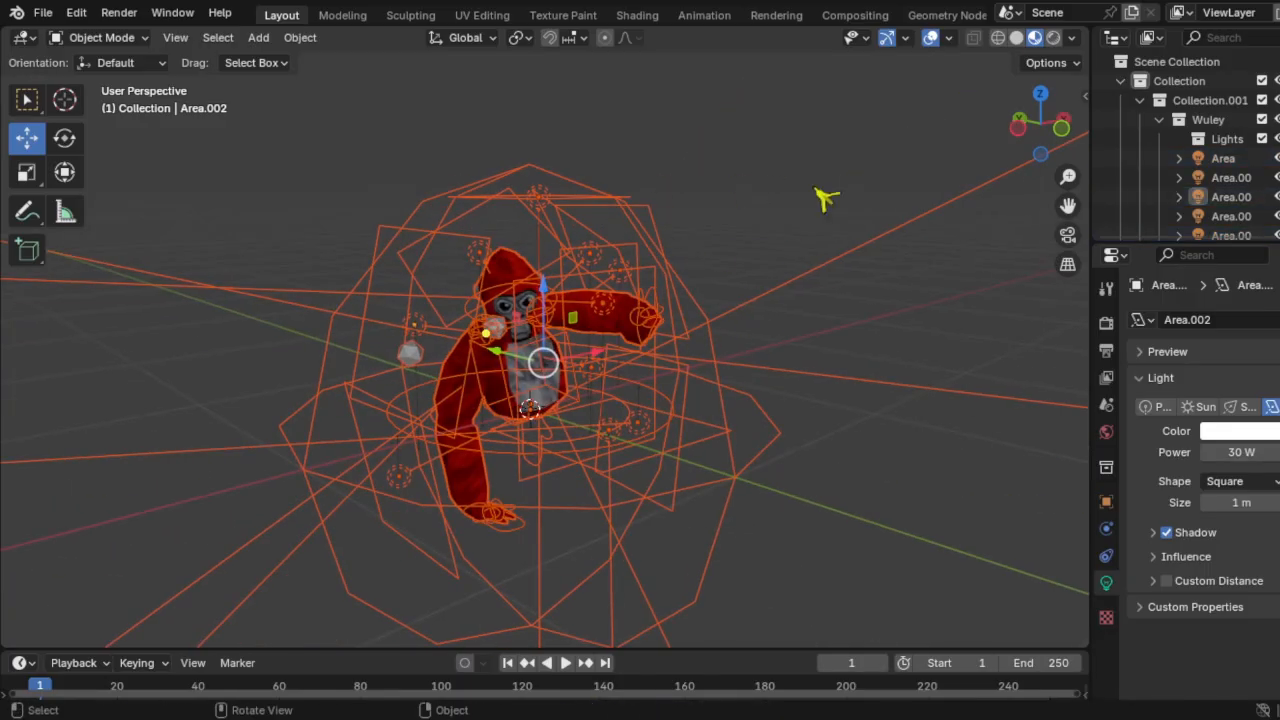
{"action": "key", "text": "ctrl+z"}
Step: Paste a second gorilla character and move its rig along Y
{"action": "left_click", "coordinate": [566, 211]}
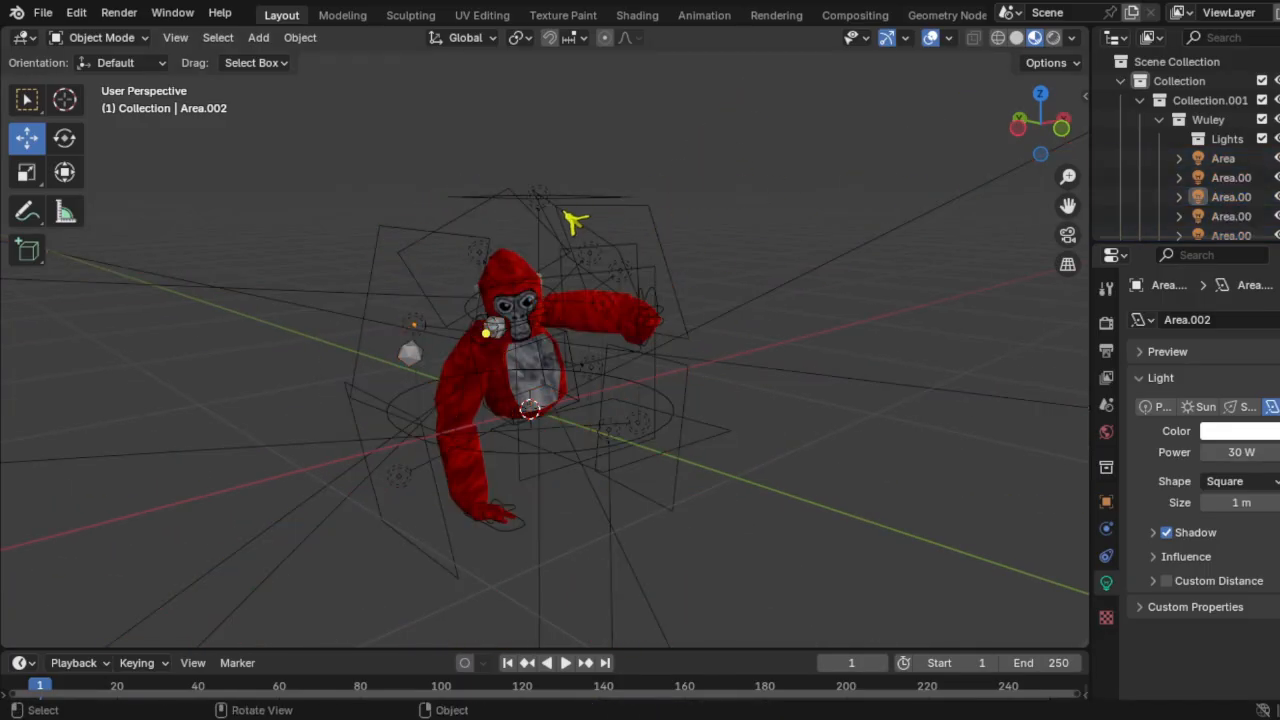
{"action": "scroll", "coordinate": [590, 270], "scroll_direction": "down", "scroll_amount": 3}
{"action": "left_click", "coordinate": [649, 394]}
{"action": "key", "text": "ctrl+z"}
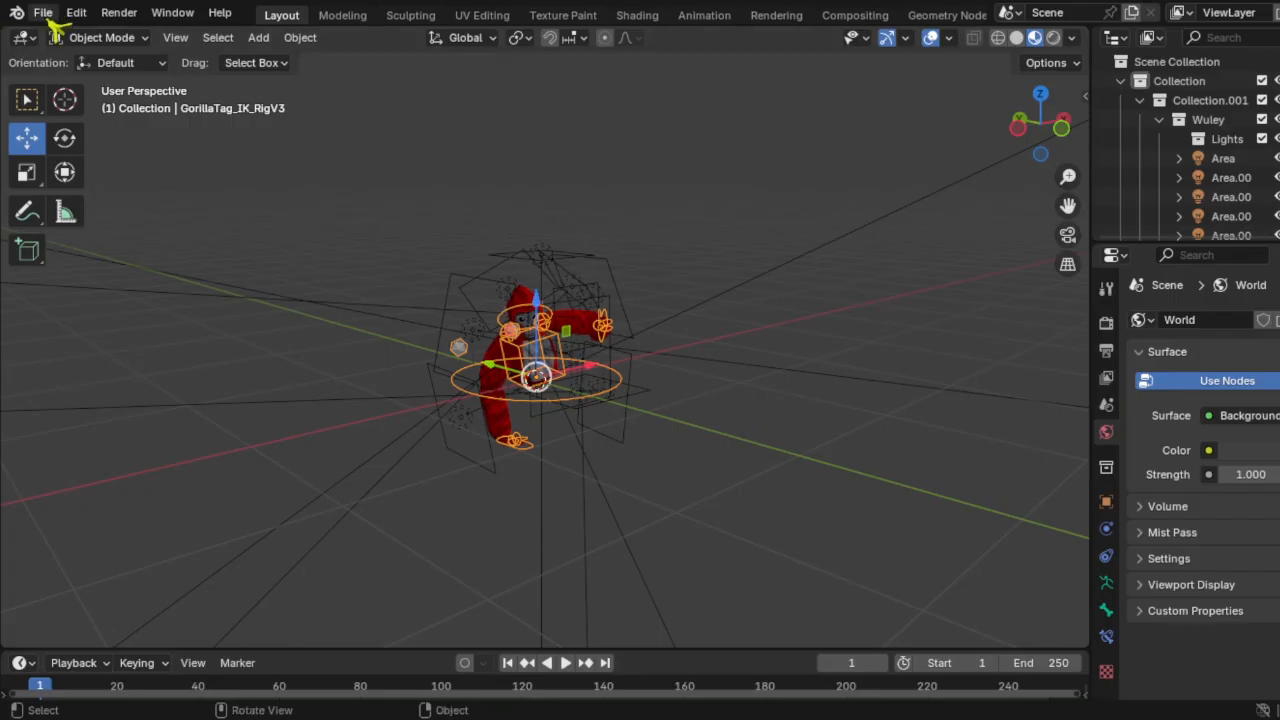
{"action": "left_click", "coordinate": [48, 18]}
{"action": "key", "text": "ctrl+v"}
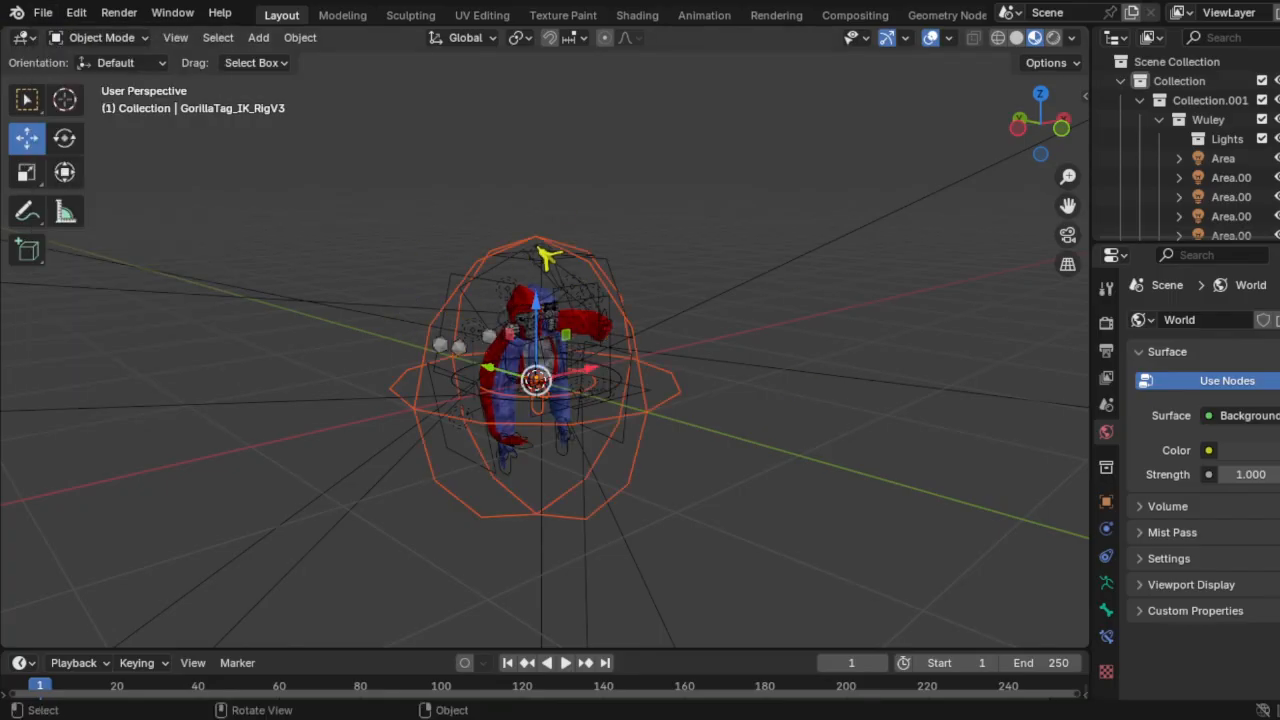
{"action": "left_click_drag", "start_coordinate": [489, 369], "coordinate": [774, 500]}
Step: Delete the duplicated rig and pasted lights, then clear the selection
{"action": "left_click", "coordinate": [580, 293]}
{"action": "left_click", "coordinate": [611, 294]}
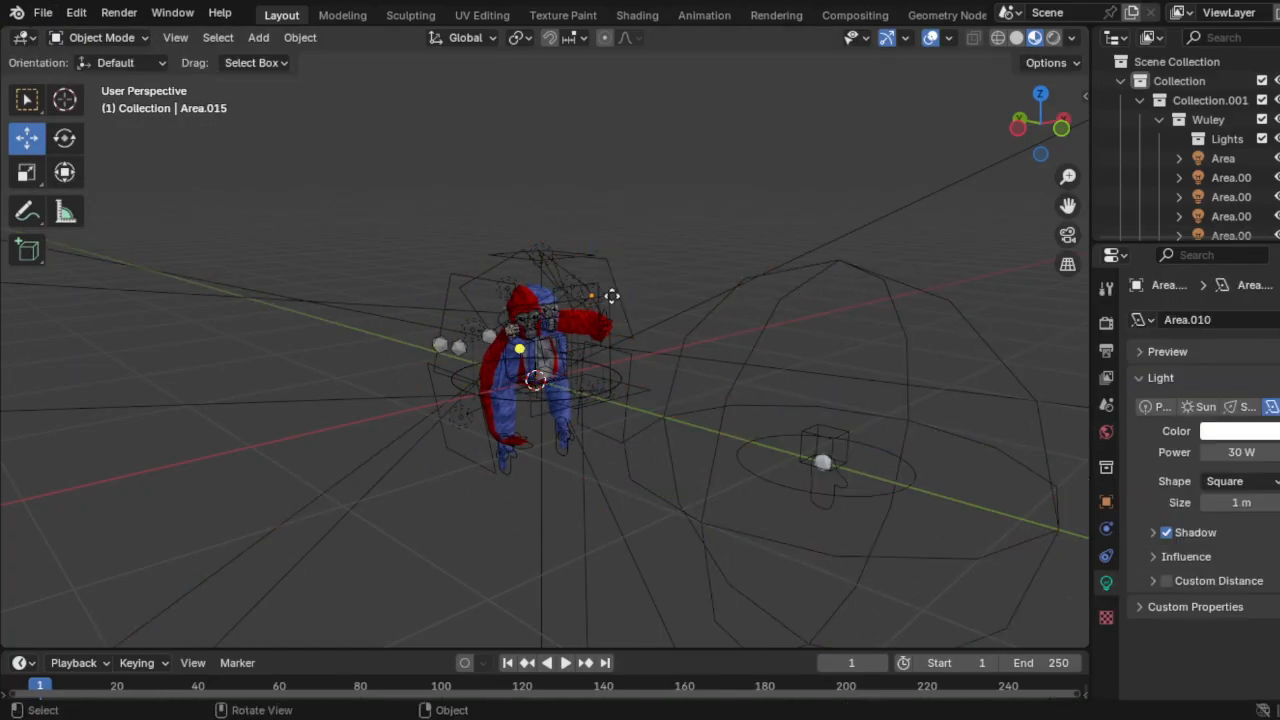
{"action": "key", "text": "ctrl+z"}
{"action": "key", "text": "ctrl+z"}
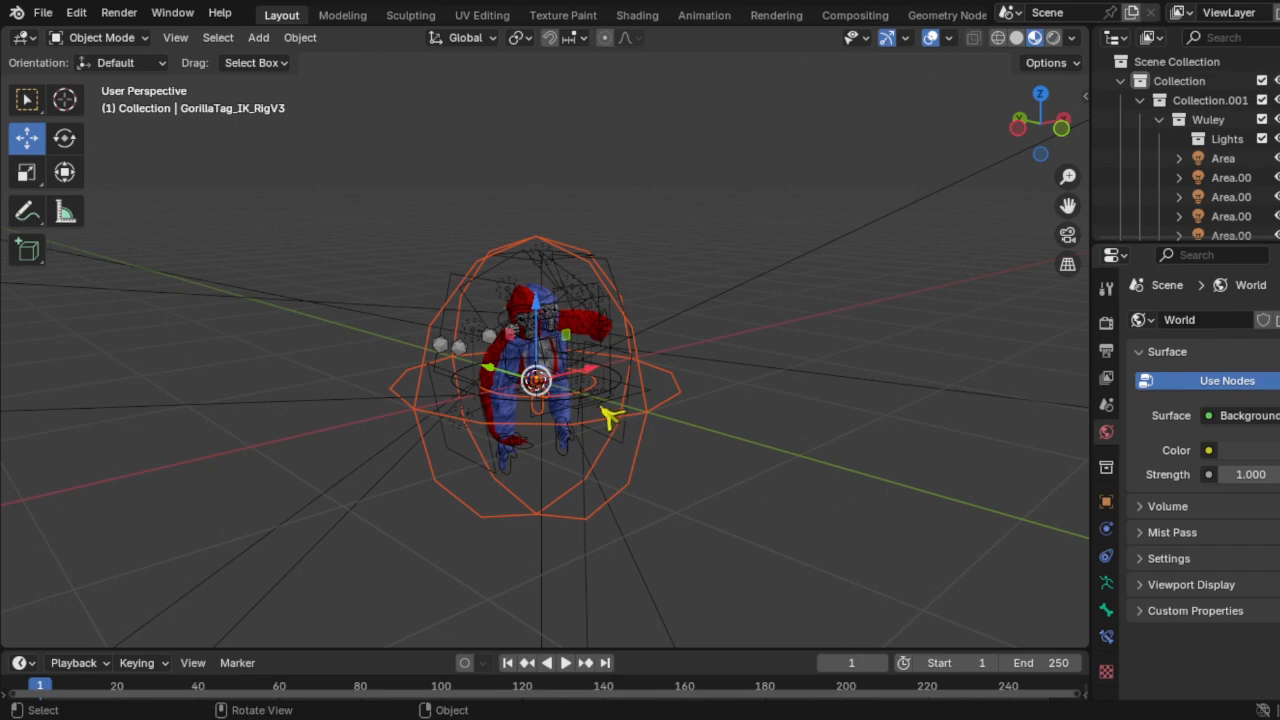
{"action": "key", "text": "Delete"}
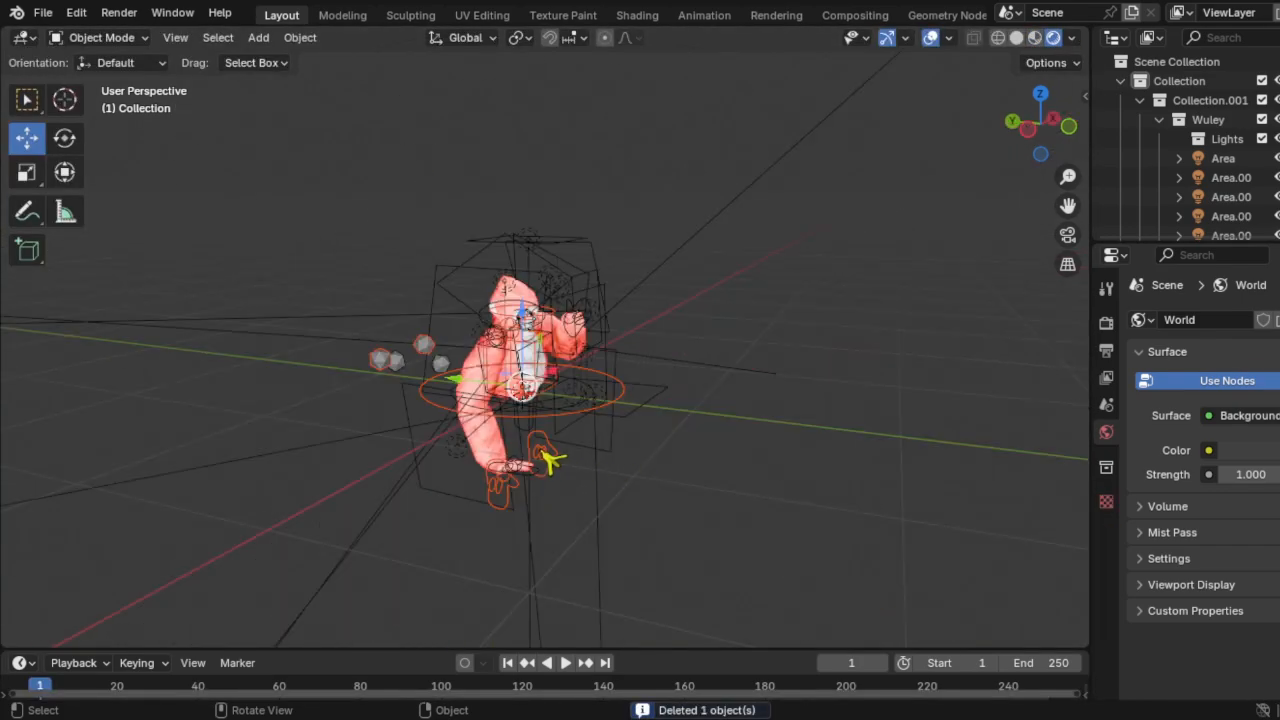
{"action": "left_click", "coordinate": [548, 460]}
{"action": "left_click", "coordinate": [580, 468]}
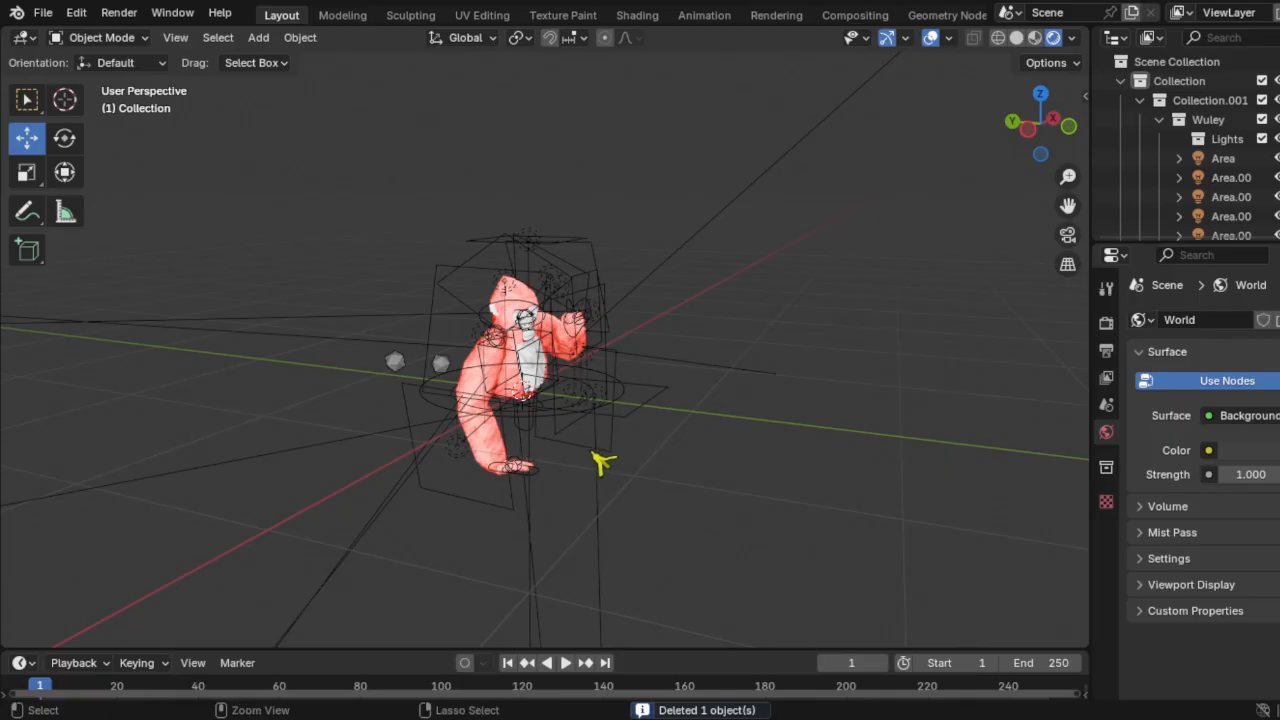
{"action": "left_click", "coordinate": [601, 462]}
{"action": "left_click", "coordinate": [628, 437]}
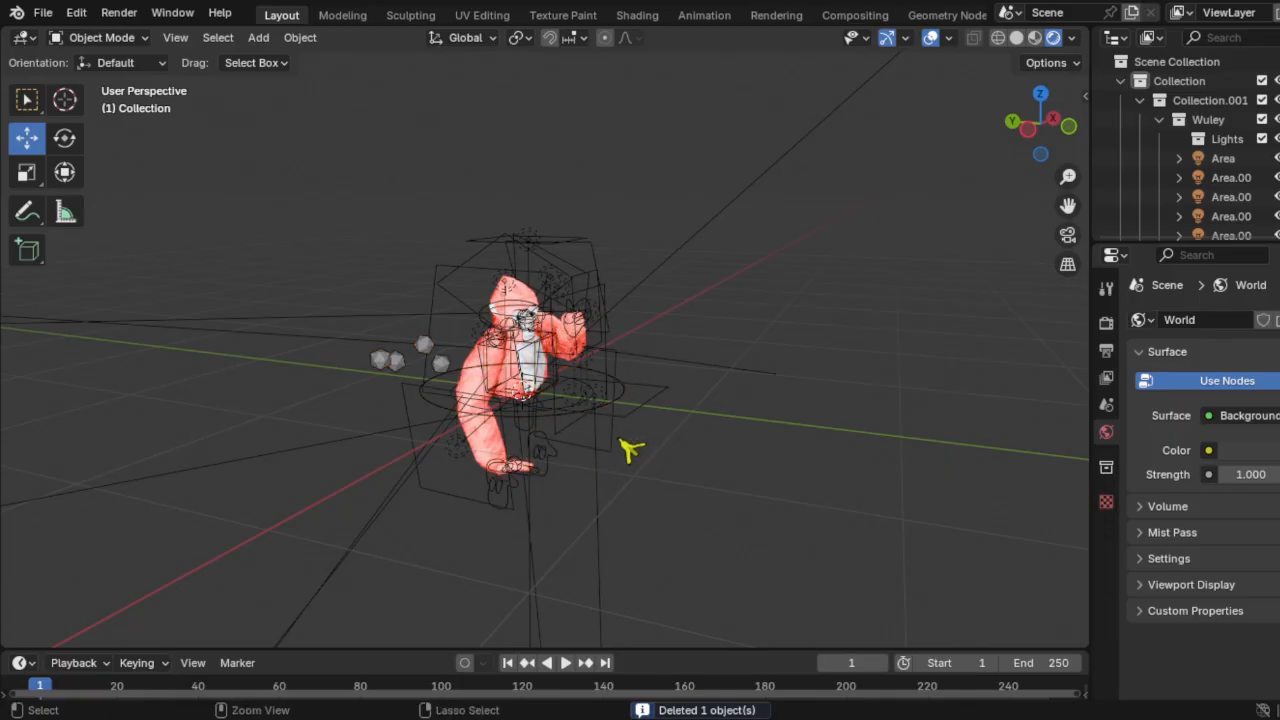
Step: Move the second gorilla's rig beside the red gorilla and rotate it 180 degrees
{"action": "left_click", "coordinate": [563, 440]}
{"action": "left_click", "coordinate": [563, 474]}
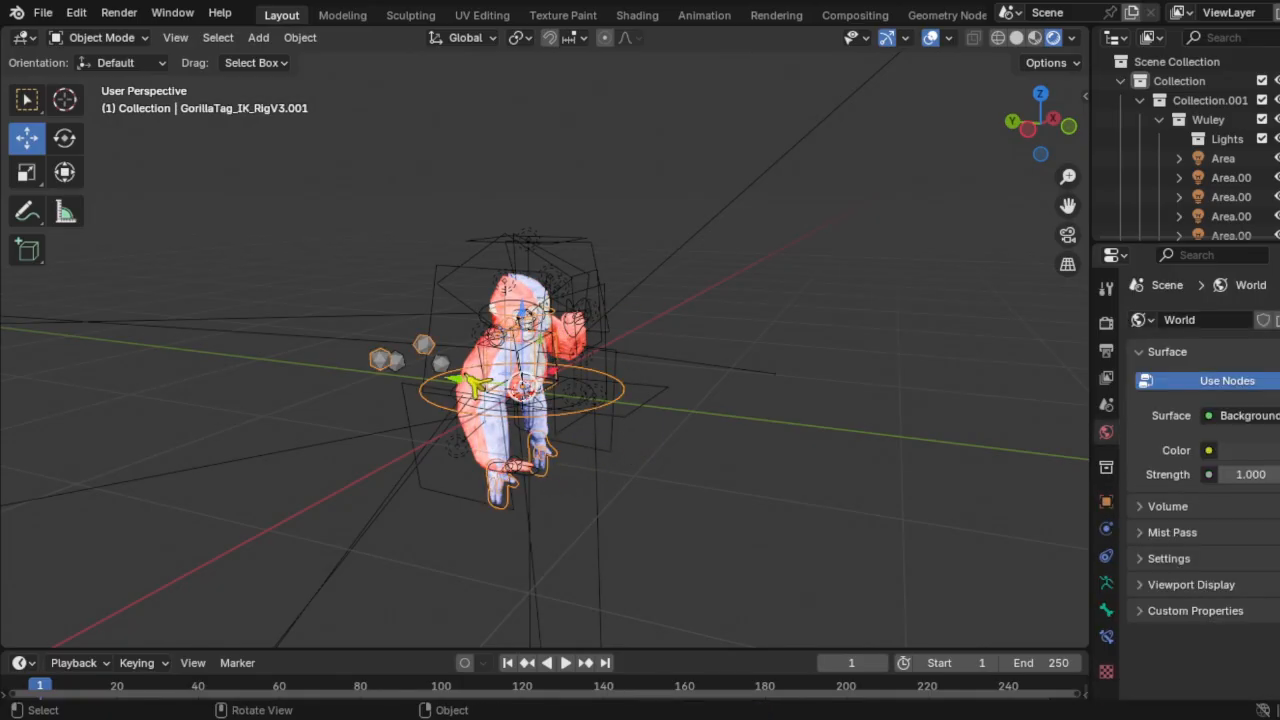
{"action": "key", "text": "g"}
{"action": "left_click", "coordinate": [675, 410]}
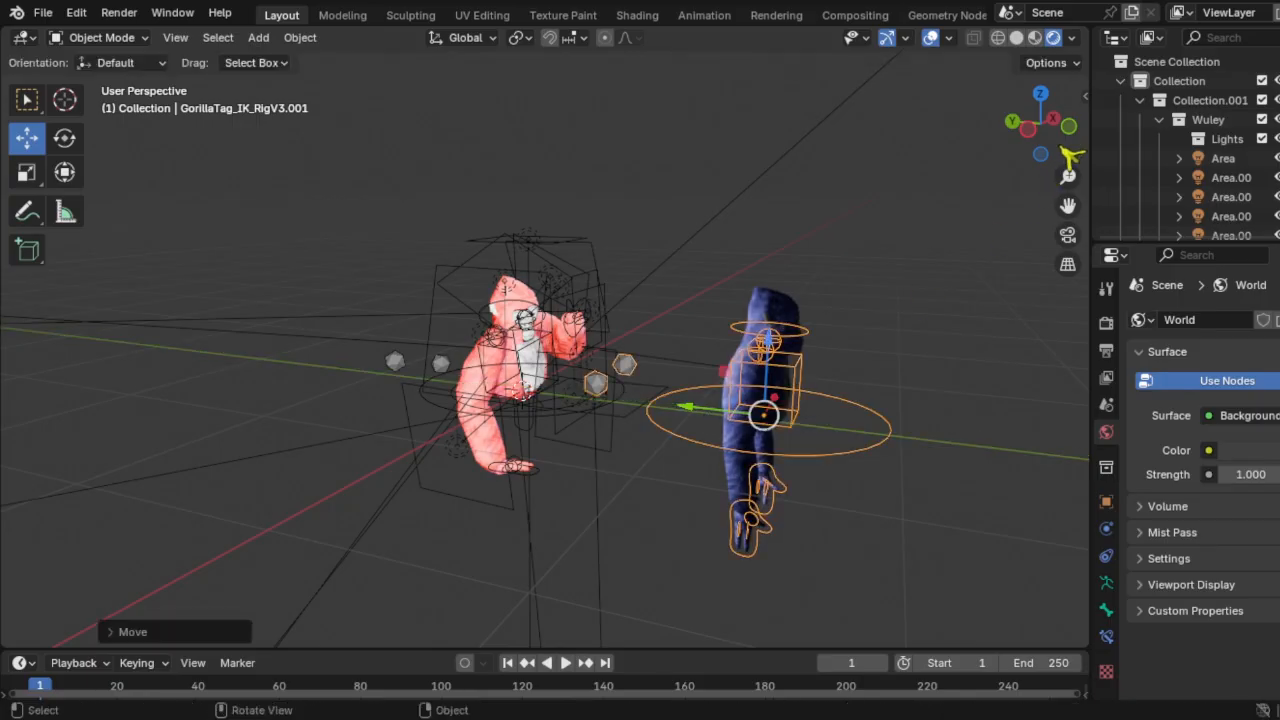
{"action": "left_click", "coordinate": [1040, 93]}
{"action": "key", "text": "r"}
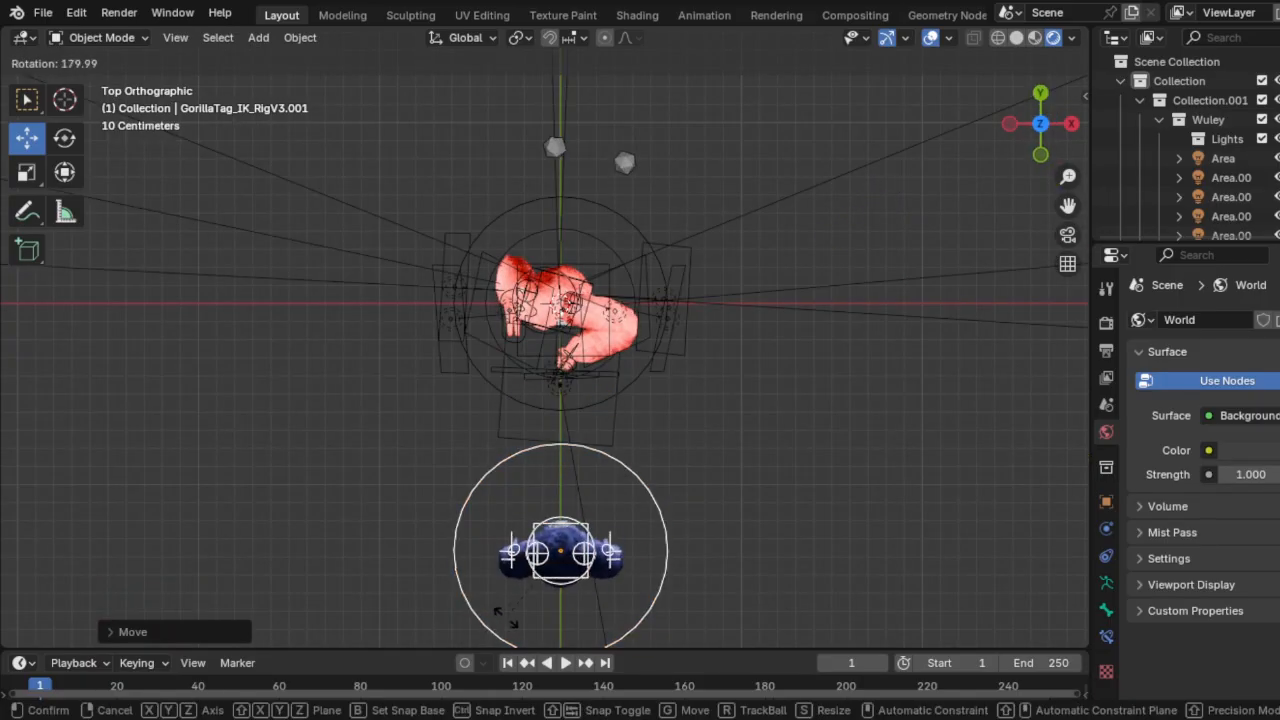
{"action": "left_click", "coordinate": [630, 537]}
Step: Refine the second gorilla's position and rotation so it stands facing the red one
{"action": "scroll", "coordinate": [630, 537], "scroll_direction": "up", "scroll_amount": 1}
{"action": "key", "text": "g"}
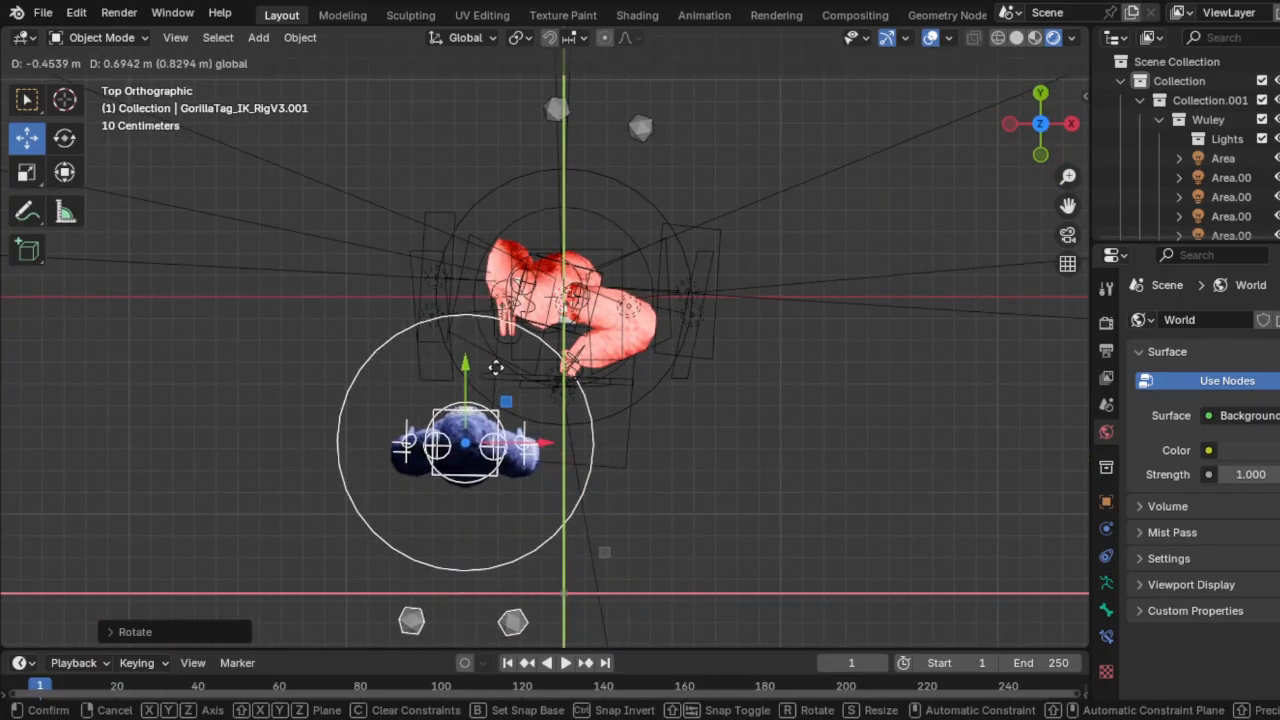
{"action": "left_click", "coordinate": [493, 329]}
{"action": "key", "text": "r"}
{"action": "left_click", "coordinate": [678, 355]}
{"action": "middle_click_drag", "start_coordinate": [678, 355], "coordinate": [789, 234]}
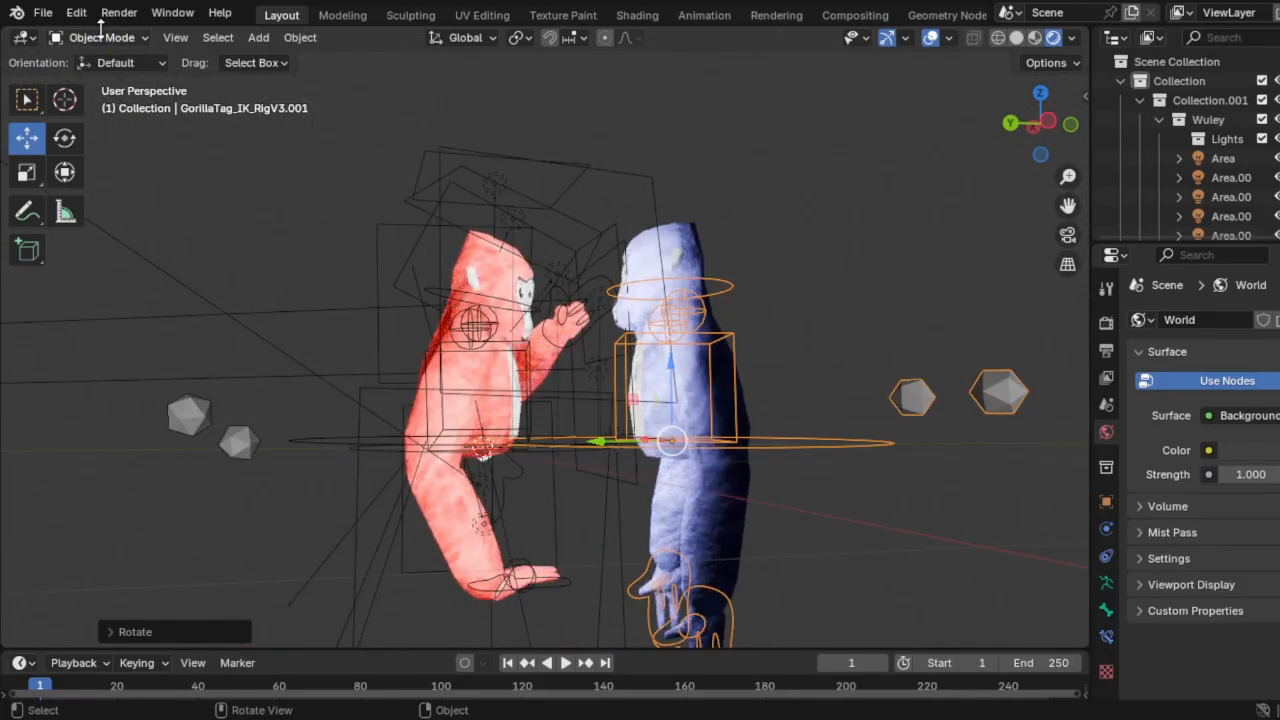
{"action": "left_click", "coordinate": [690, 245]}
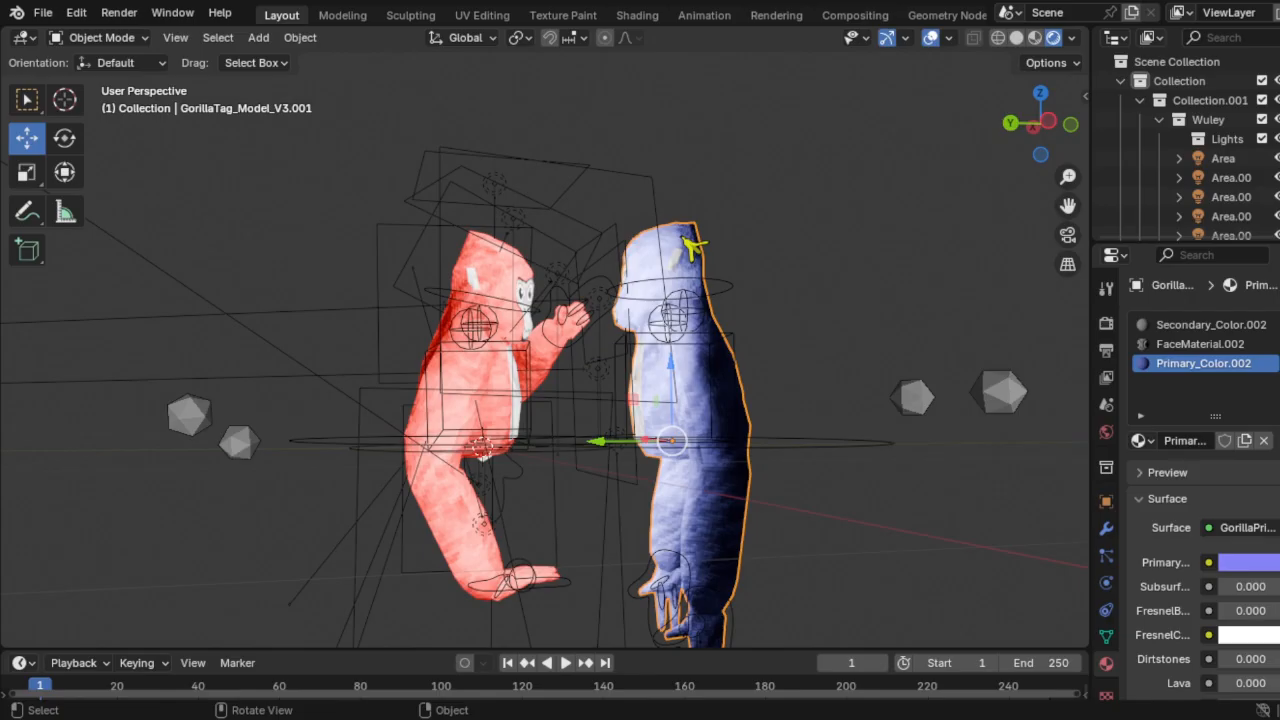
Step: Set the second gorilla's primary colour to saturated cyan (hue 0.456, saturation 1.000)
{"action": "left_click", "coordinate": [1240, 564]}
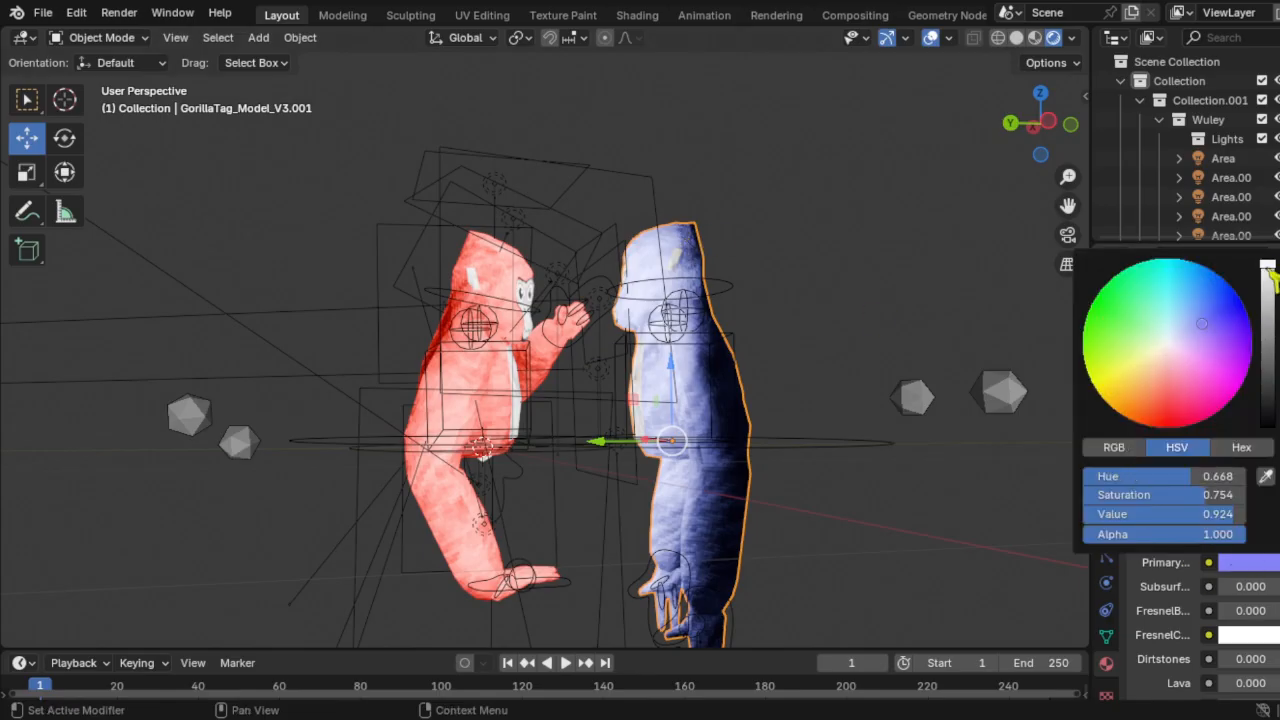
{"action": "mouse_move", "coordinate": [1205, 376]}
{"action": "left_mouse_down"}
{"action": "mouse_move", "coordinate": [1227, 283]}
{"action": "mouse_move", "coordinate": [1201, 264]}
{"action": "left_mouse_up"}
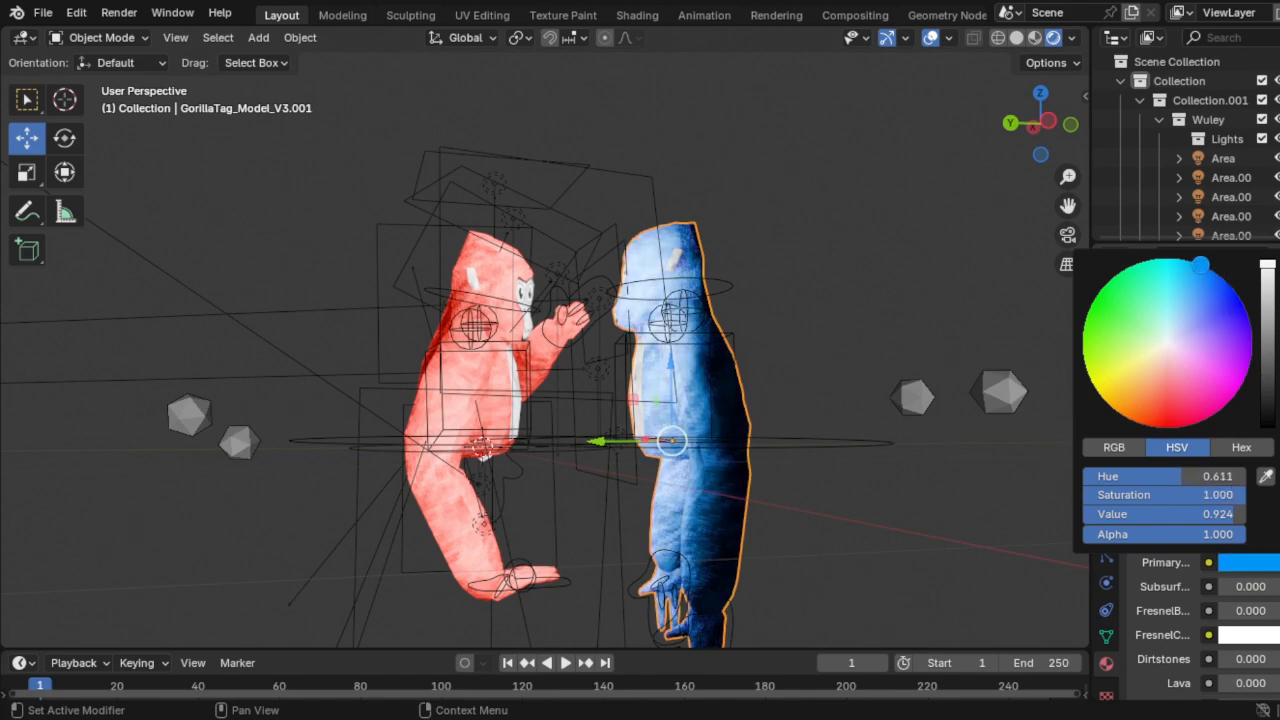
{"action": "left_click_drag", "start_coordinate": [1201, 264], "coordinate": [1163, 265]}
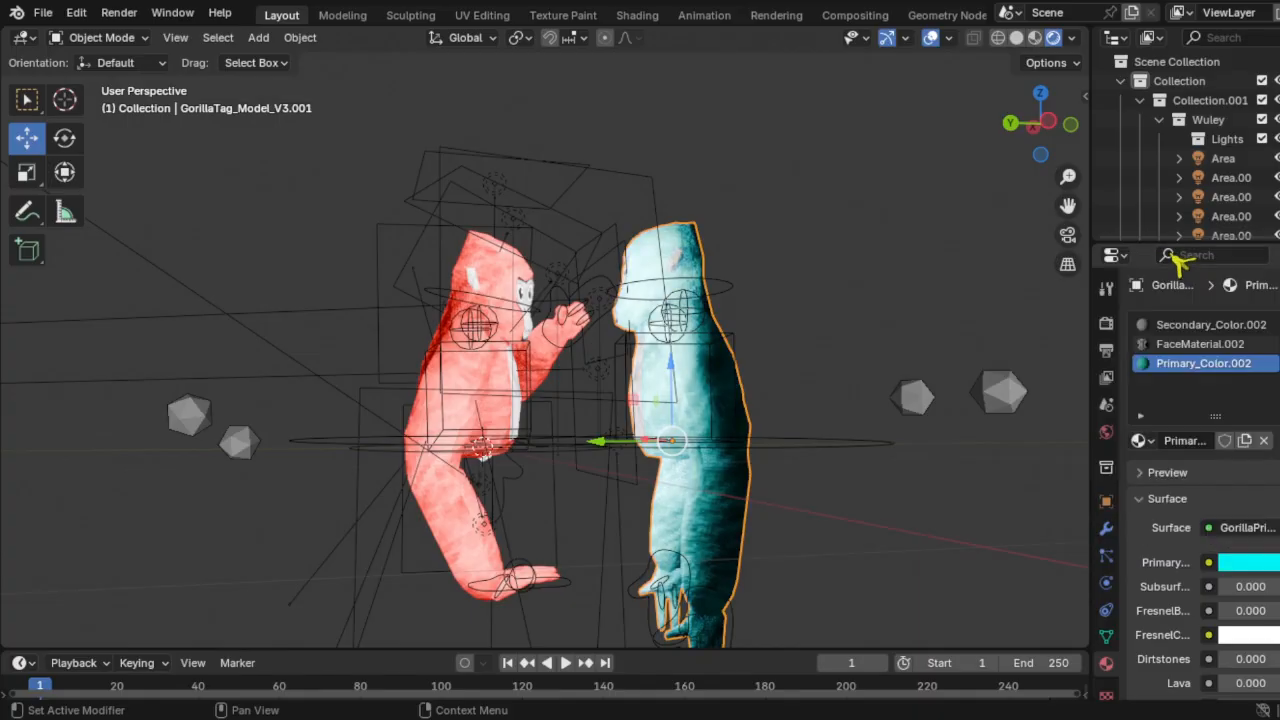
{"action": "scroll", "coordinate": [866, 235], "scroll_direction": "down", "scroll_amount": 5}
{"action": "scroll", "coordinate": [680, 358], "scroll_direction": "up", "scroll_amount": 2}
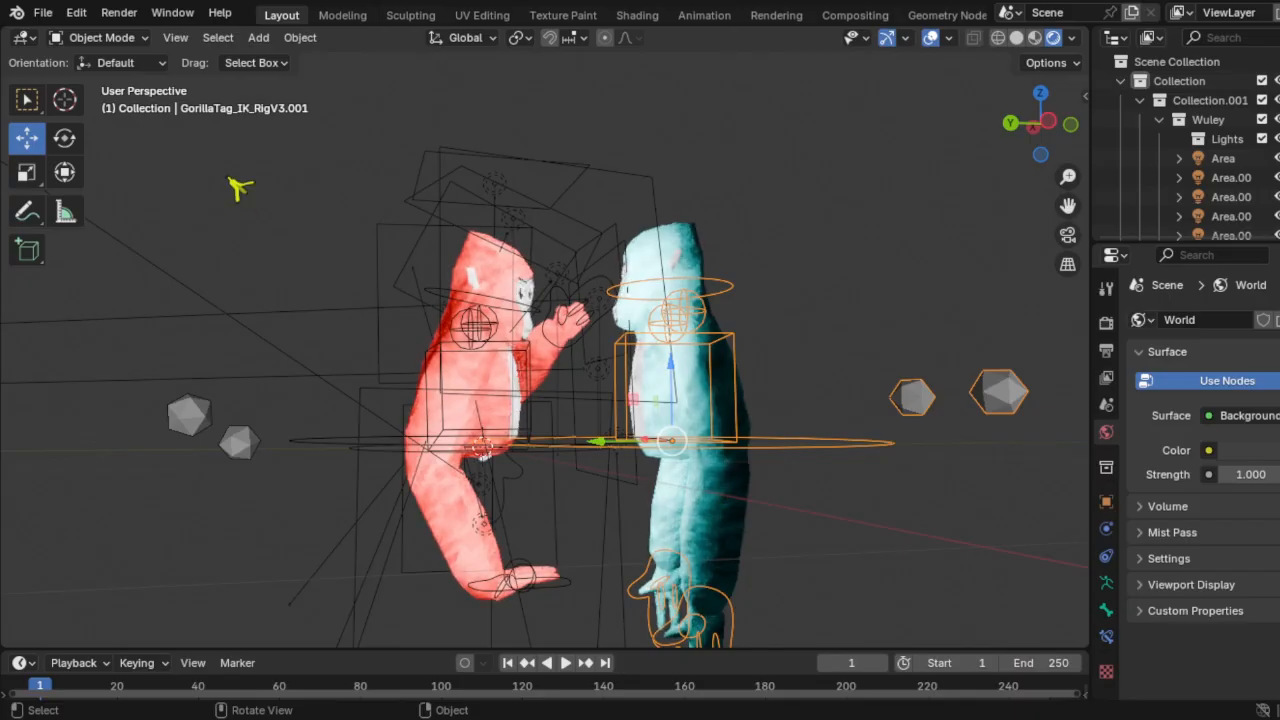
Step: Switch the cyan gorilla's rig into Pose Mode in a side view
{"action": "left_click", "coordinate": [57, 12]}
{"action": "left_click", "coordinate": [1048, 121]}
{"action": "scroll", "coordinate": [851, 334], "scroll_direction": "up", "scroll_amount": 3}
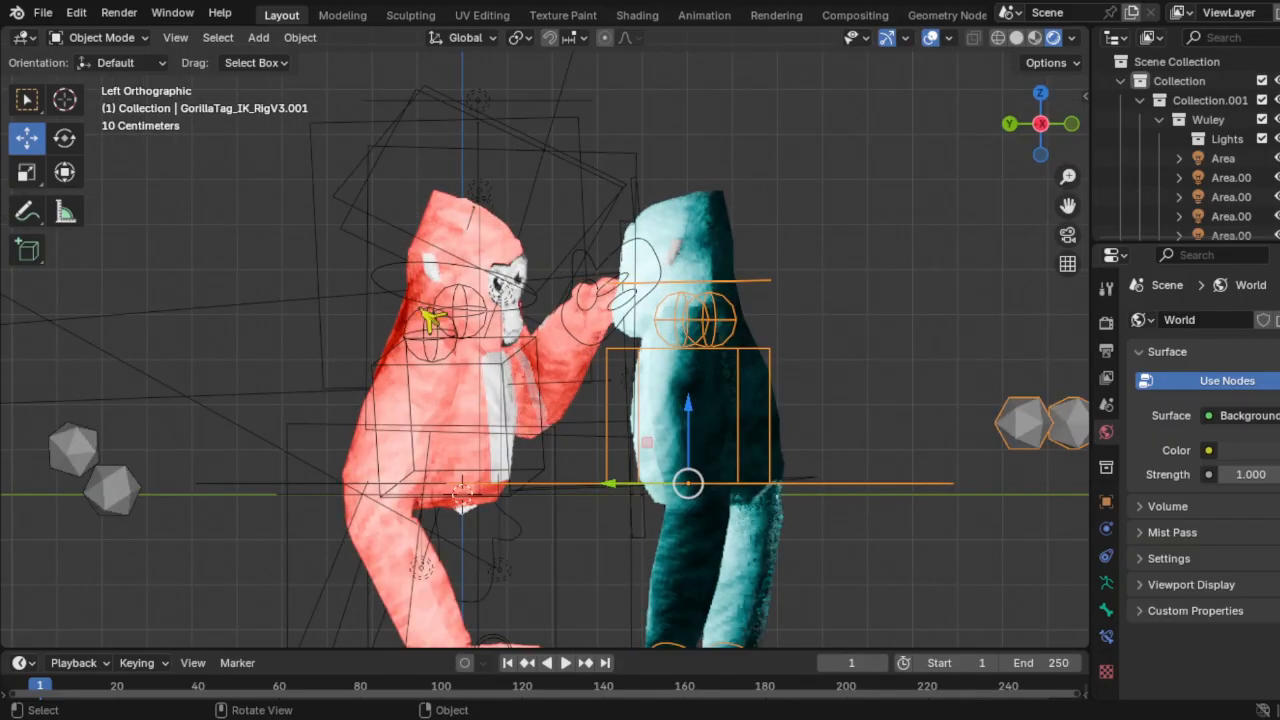
{"action": "left_click", "coordinate": [125, 45]}
{"action": "left_click", "coordinate": [106, 111]}
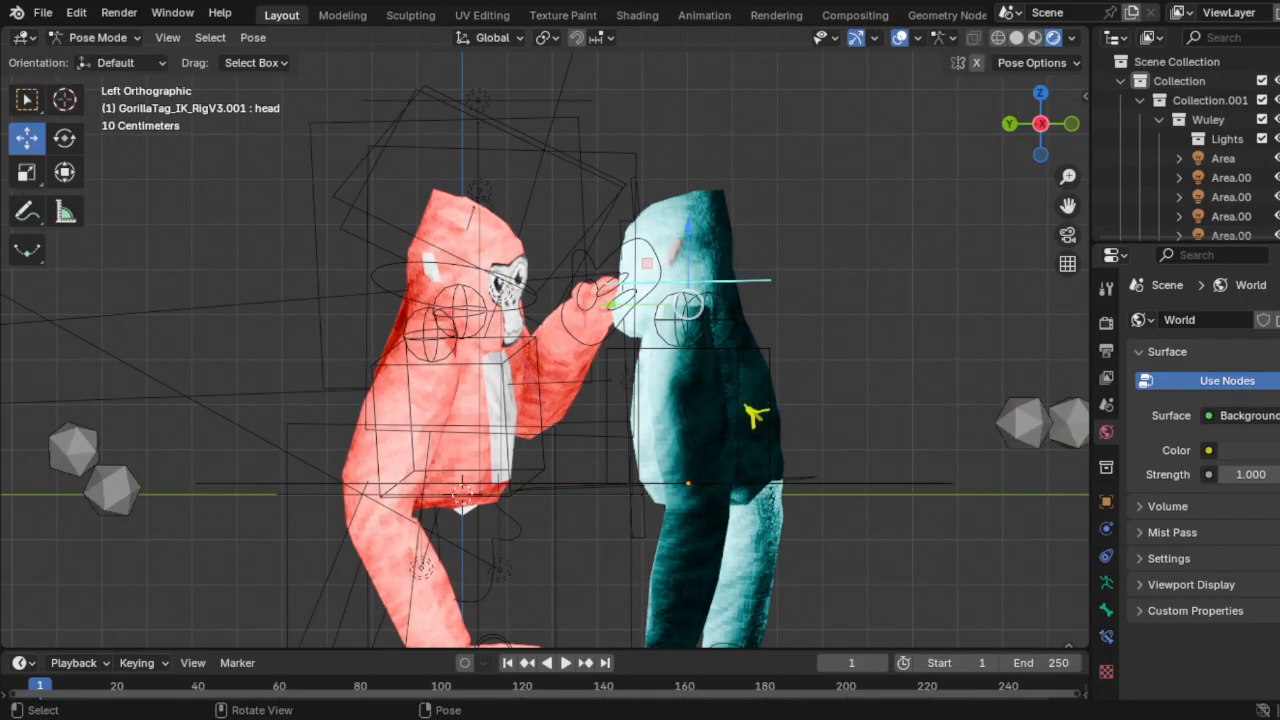
{"action": "scroll", "coordinate": [738, 455], "scroll_direction": "down", "scroll_amount": 2}
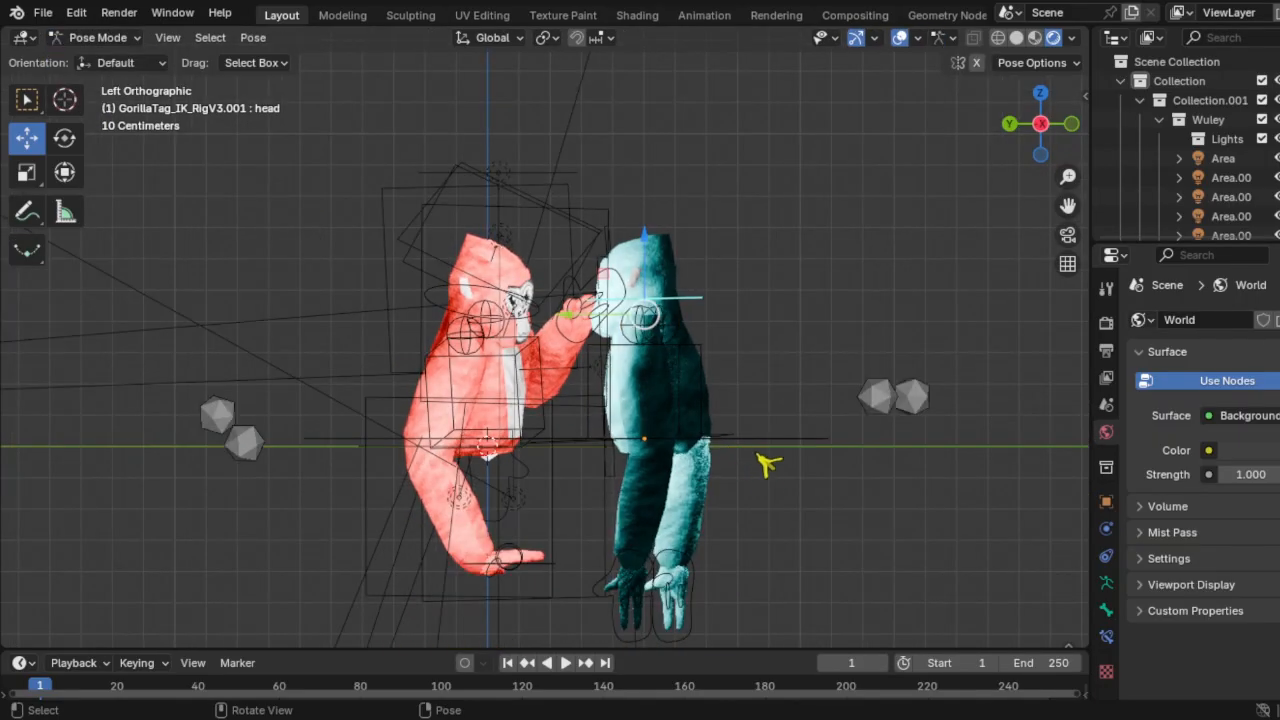
Step: Rotate the cyan gorilla's right-hand bone
{"action": "left_click", "coordinate": [697, 598]}
{"action": "key", "text": "r"}
{"action": "key", "text": "KP_7"}
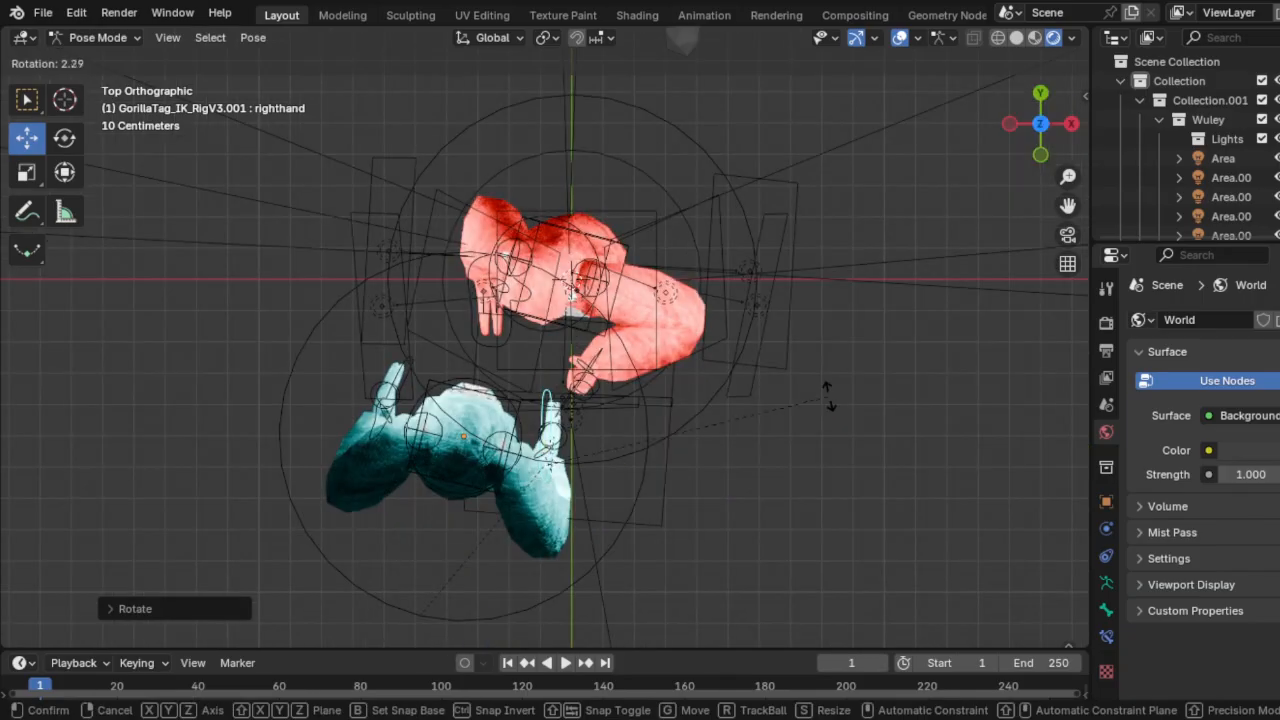
{"action": "left_click", "coordinate": [829, 397]}
{"action": "left_click", "coordinate": [1071, 124]}
{"action": "left_click", "coordinate": [1071, 124]}
{"action": "key", "text": "r"}
{"action": "left_click", "coordinate": [648, 600]}
{"action": "middle_click_drag", "start_coordinate": [900, 320], "coordinate": [786, 289]}
Step: Tilt the cyan gorilla's head bone toward the red gorilla
{"action": "left_click", "coordinate": [780, 285]}
{"action": "key", "text": "r"}
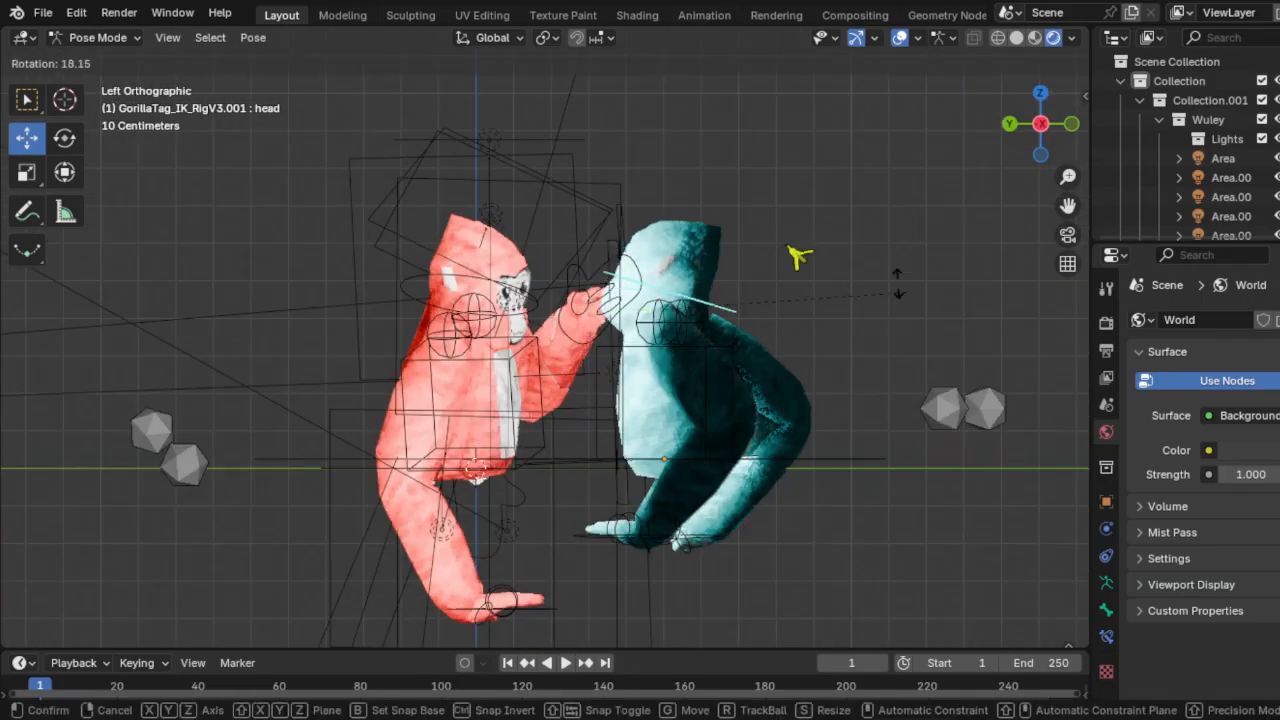
{"action": "left_click", "coordinate": [789, 247]}
{"action": "left_click", "coordinate": [65, 138]}
{"action": "left_click_drag", "start_coordinate": [650, 252], "coordinate": [660, 262]}
Step: Back in Object Mode, lower the whole cyan gorilla closer to the ground
{"action": "left_click", "coordinate": [85, 40]}
{"action": "left_click", "coordinate": [92, 62]}
{"action": "left_click_drag", "start_coordinate": [630, 420], "coordinate": [640, 504]}
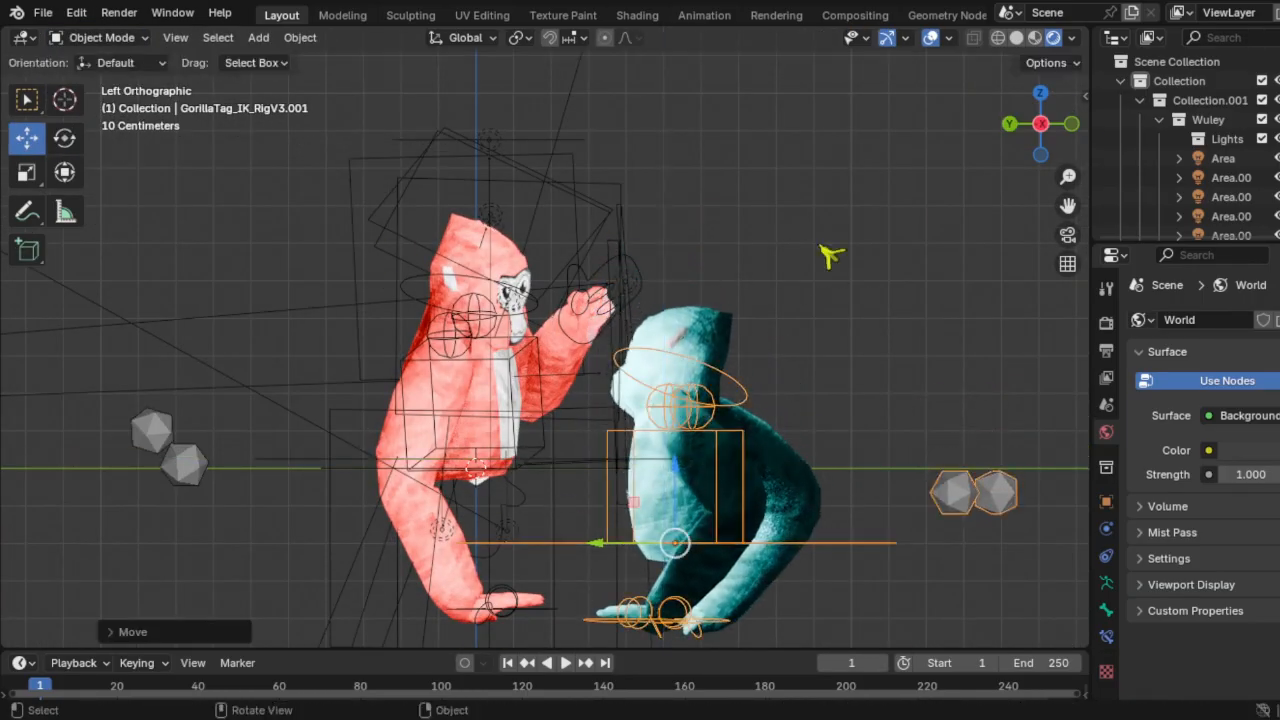
{"action": "middle_click_drag", "start_coordinate": [822, 248], "coordinate": [773, 302]}
Step: Add a Sun light and place it beside the gorillas, aimed at them
{"action": "scroll", "coordinate": [773, 302], "scroll_direction": "down", "scroll_amount": 4}
{"action": "key", "text": "shift+a"}
{"action": "mouse_move", "coordinate": [700, 554]}
{"action": "left_click", "coordinate": [828, 572]}
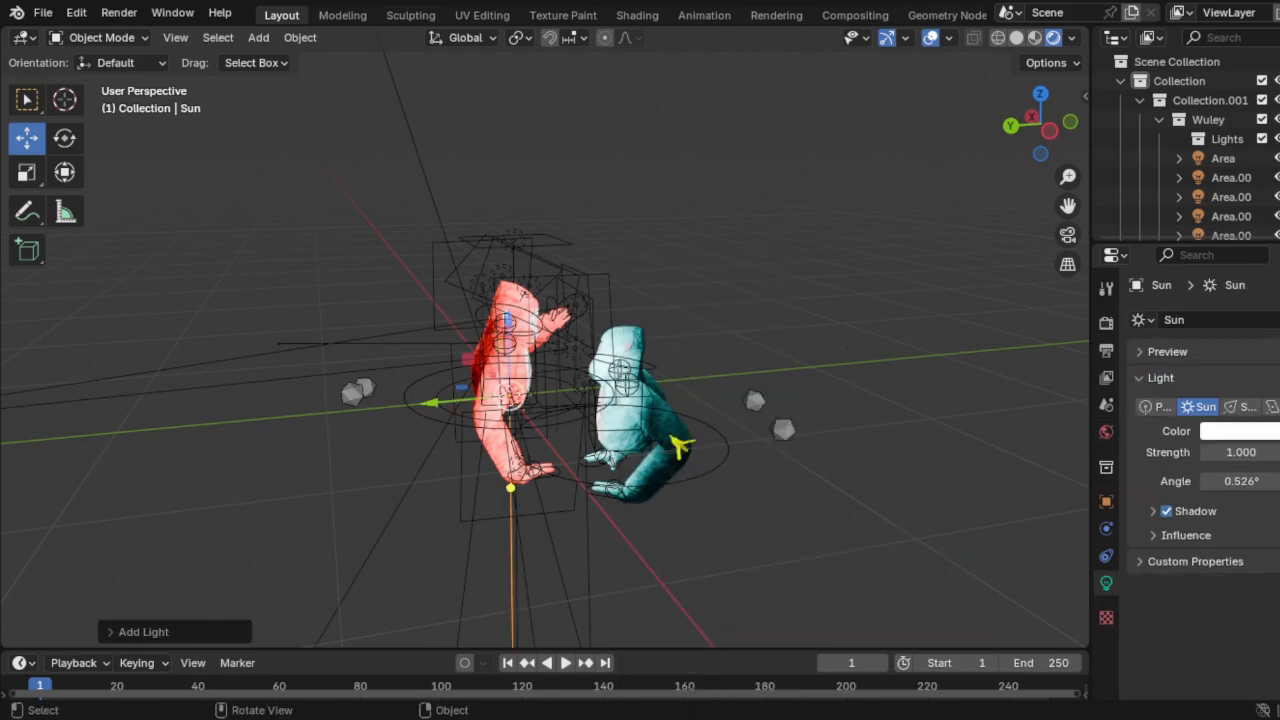
{"action": "left_click_drag", "start_coordinate": [432, 403], "coordinate": [735, 372]}
{"action": "left_click", "coordinate": [1049, 131]}
{"action": "left_click_drag", "start_coordinate": [829, 326], "coordinate": [829, 361]}
{"action": "left_click_drag", "start_coordinate": [829, 526], "coordinate": [620, 413]}
{"action": "middle_click_drag", "start_coordinate": [696, 510], "coordinate": [777, 519]}
{"action": "left_click_drag", "start_coordinate": [714, 491], "coordinate": [463, 443]}
Step: Turn the light into an enlarged Area light with 50 W power
{"action": "left_click", "coordinate": [1271, 407]}
{"action": "middle_click_drag", "start_coordinate": [640, 420], "coordinate": [812, 390]}
{"action": "key", "text": "s"}
{"action": "left_click", "coordinate": [857, 366]}
{"action": "left_click", "coordinate": [1237, 452]}
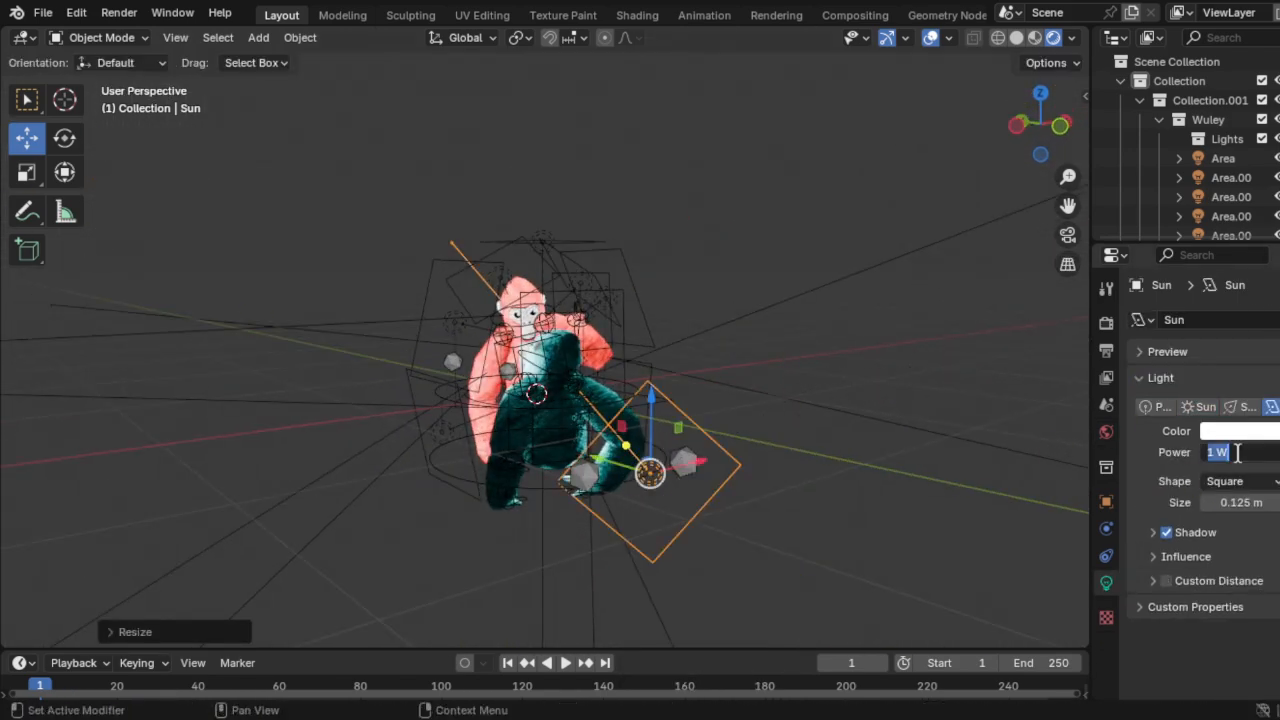
{"action": "type", "text": "50"}
{"action": "key", "text": "Return"}
{"action": "middle_click_drag", "start_coordinate": [700, 410], "coordinate": [847, 424]}
Step: Duplicate the light, move the copy to the gorillas' right and make it an Area light
{"action": "key", "text": "ctrl+c"}
{"action": "key", "text": "ctrl+v"}
{"action": "left_click", "coordinate": [1198, 407]}
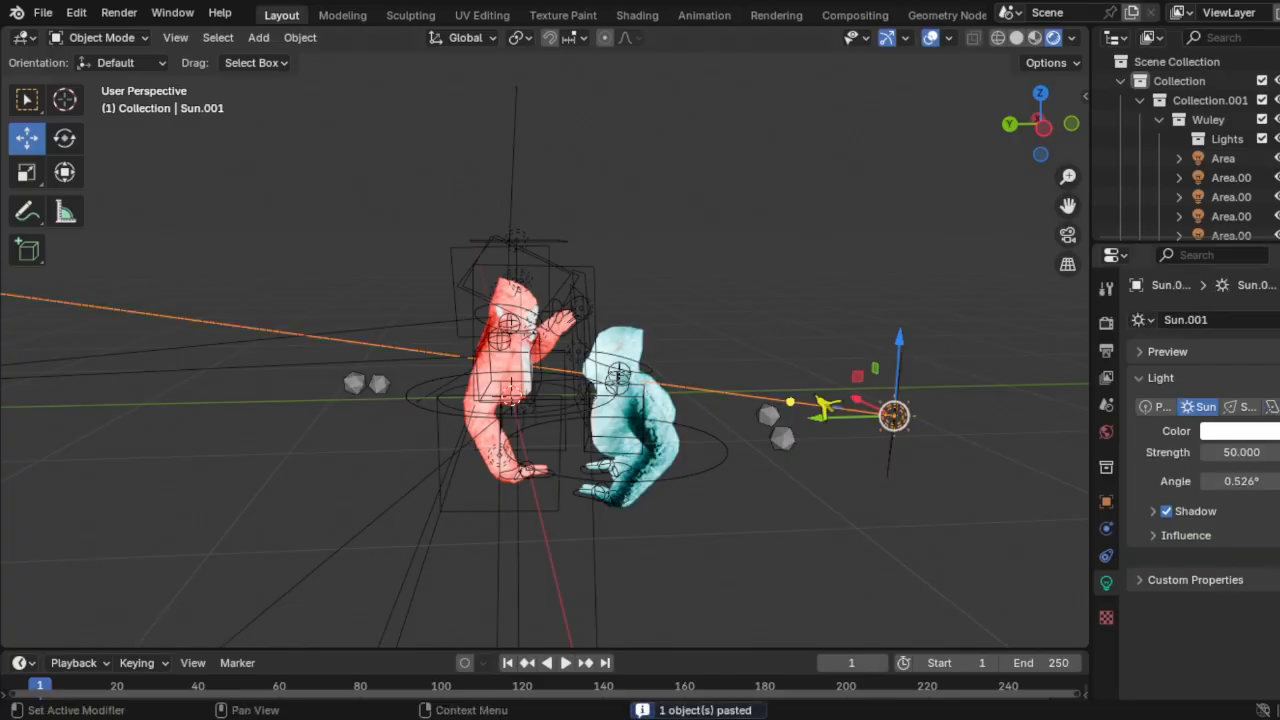
{"action": "left_click_drag", "start_coordinate": [814, 406], "coordinate": [600, 425]}
{"action": "middle_click_drag", "start_coordinate": [600, 425], "coordinate": [734, 443]}
{"action": "left_click", "coordinate": [1271, 407]}
{"action": "scroll", "coordinate": [757, 380], "scroll_direction": "up", "scroll_amount": 1}
{"action": "middle_click_drag", "start_coordinate": [734, 380], "coordinate": [746, 323]}
{"action": "scroll", "coordinate": [746, 323], "scroll_direction": "up", "scroll_amount": 3}
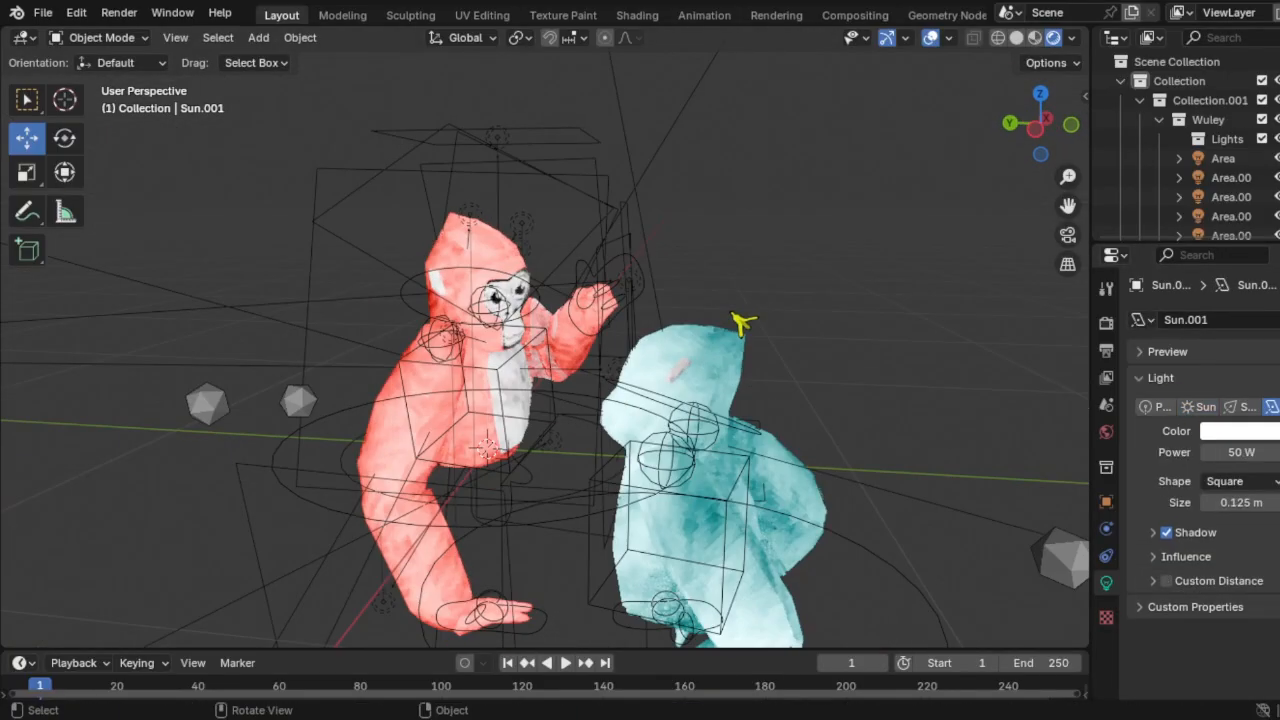
{"action": "scroll", "coordinate": [478, 488], "scroll_direction": "down", "scroll_amount": 4}
Step: Open the File menu, then box-select the objects around the gorillas
{"action": "left_click", "coordinate": [43, 12]}
{"action": "mouse_move", "coordinate": [110, 290]}
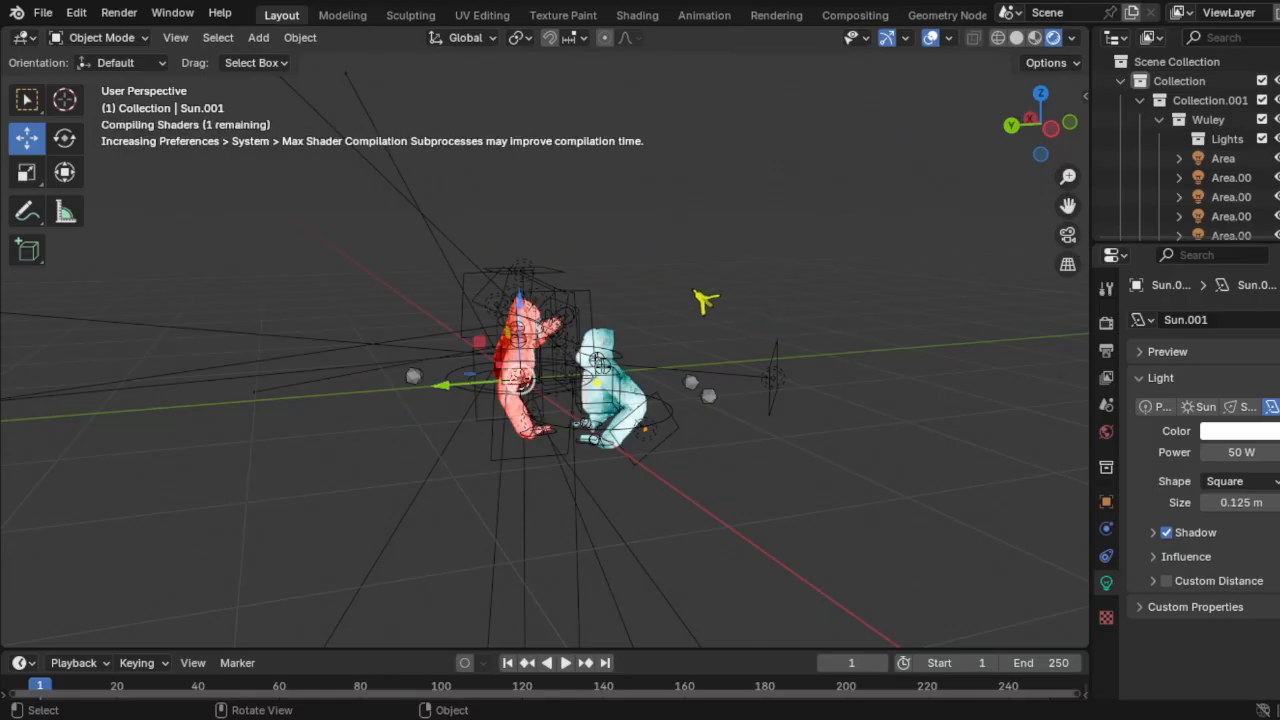
{"action": "scroll", "coordinate": [500, 370], "scroll_direction": "up", "scroll_amount": 4}
{"action": "left_click_drag", "start_coordinate": [456, 385], "coordinate": [528, 391]}
Step: Select the party hat, undoing a trial sideways move
{"action": "scroll", "coordinate": [514, 351], "scroll_direction": "up", "scroll_amount": 2}
{"action": "middle_click_drag", "start_coordinate": [457, 394], "coordinate": [362, 205]}
{"action": "left_click", "coordinate": [563, 217]}
{"action": "left_click", "coordinate": [598, 265]}
{"action": "left_click", "coordinate": [592, 290]}
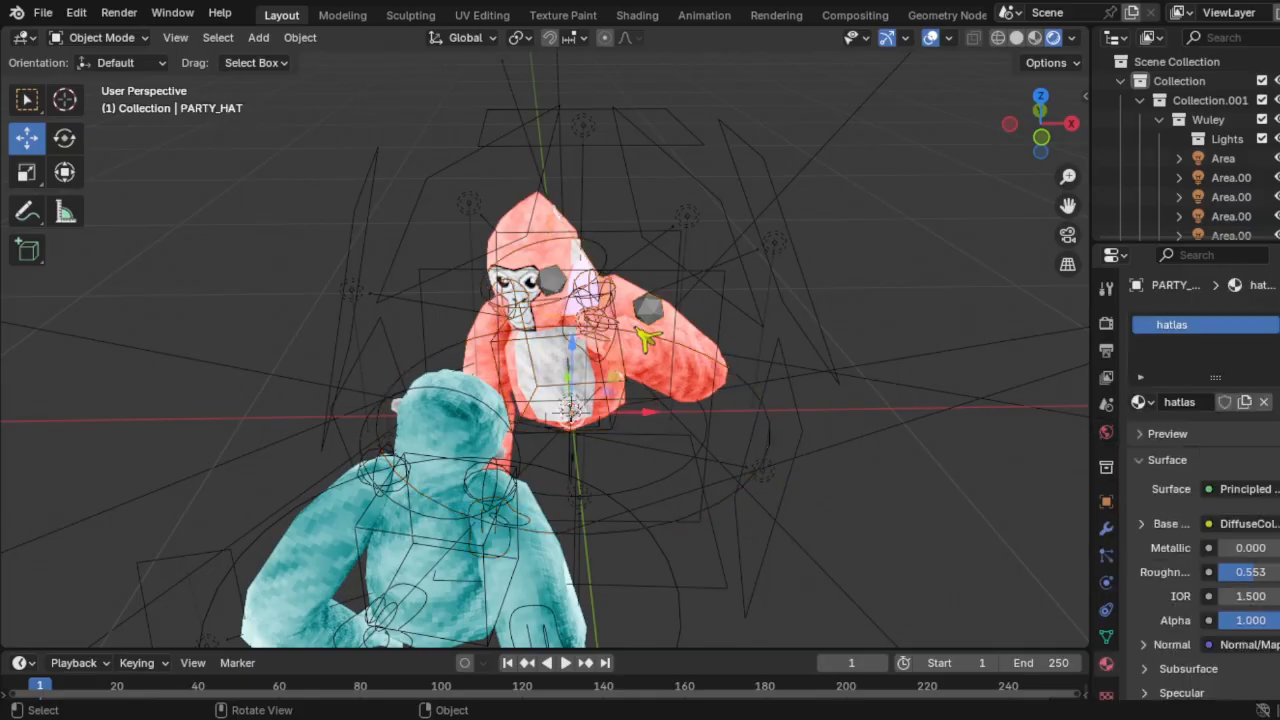
{"action": "scroll", "coordinate": [636, 408], "scroll_direction": "up", "scroll_amount": 1}
{"action": "left_click_drag", "start_coordinate": [636, 412], "coordinate": [460, 422]}
{"action": "middle_click_drag", "start_coordinate": [460, 422], "coordinate": [630, 430]}
{"action": "scroll", "coordinate": [600, 425], "scroll_direction": "down", "scroll_amount": 4}
{"action": "key", "text": "ctrl+z"}
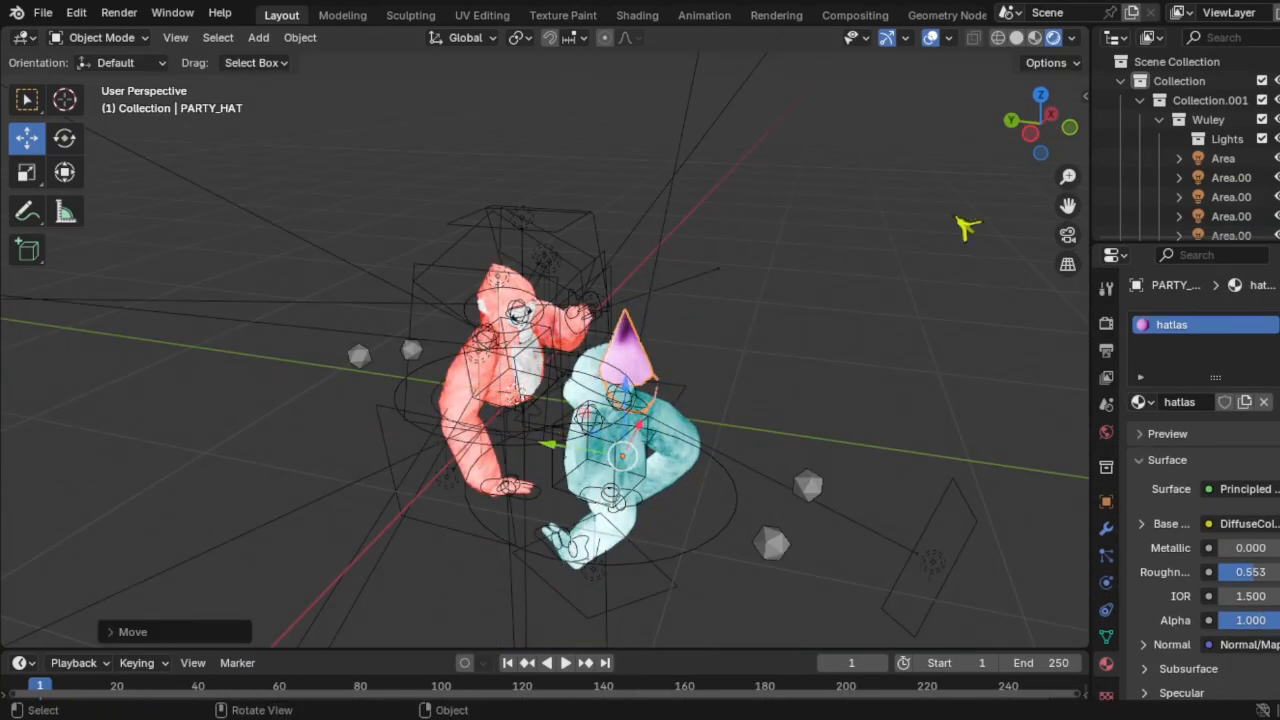
Step: Rotate the hat in top view and slide it horizontally toward the cyan gorilla
{"action": "key", "text": "KP_7"}
{"action": "key", "text": "r"}
{"action": "left_click", "coordinate": [670, 238]}
{"action": "scroll", "coordinate": [664, 305], "scroll_direction": "up", "scroll_amount": 3}
{"action": "key", "text": "r"}
{"action": "left_click", "coordinate": [668, 309]}
{"action": "key", "text": "g"}
{"action": "key", "text": "shift+z"}
{"action": "left_click", "coordinate": [734, 225]}
{"action": "key", "text": "KP_1"}
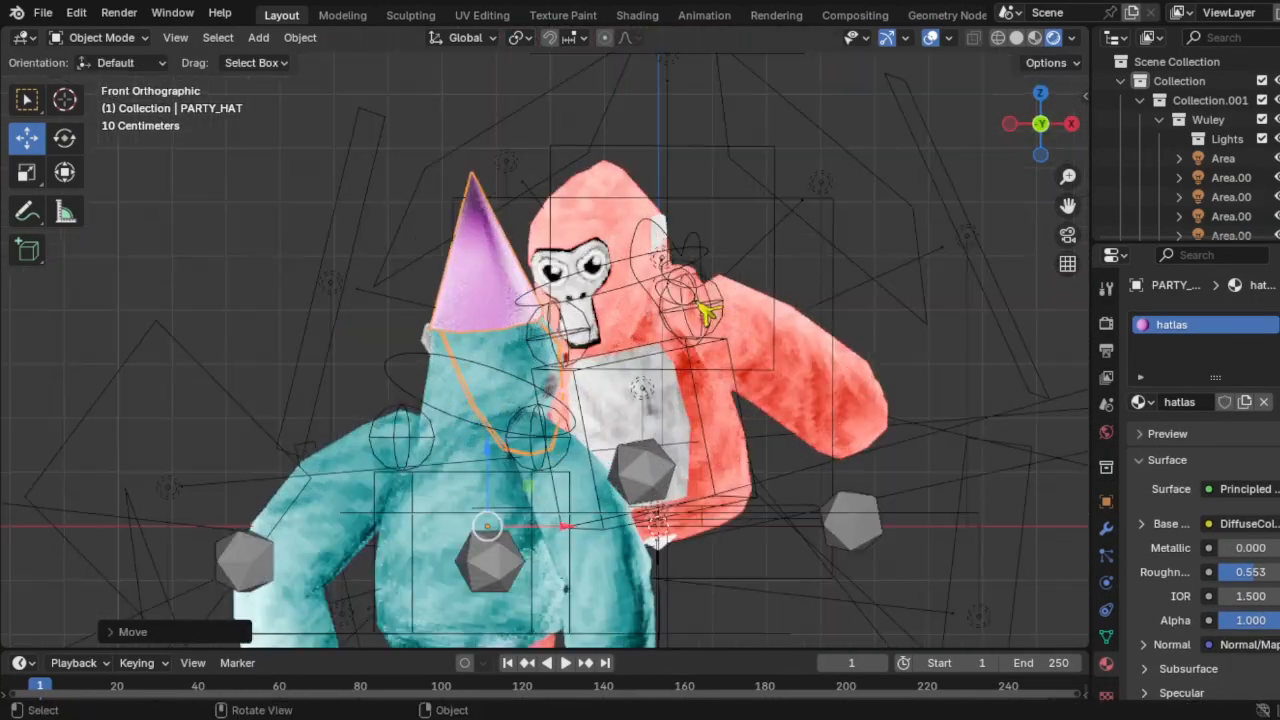
{"action": "key", "text": "r"}
{"action": "left_click", "coordinate": [716, 452]}
Step: Move the hat onto the cyan gorilla's head and rotate it in left side view
{"action": "left_click_drag", "start_coordinate": [528, 487], "coordinate": [376, 440]}
{"action": "middle_click_drag", "start_coordinate": [340, 305], "coordinate": [525, 275]}
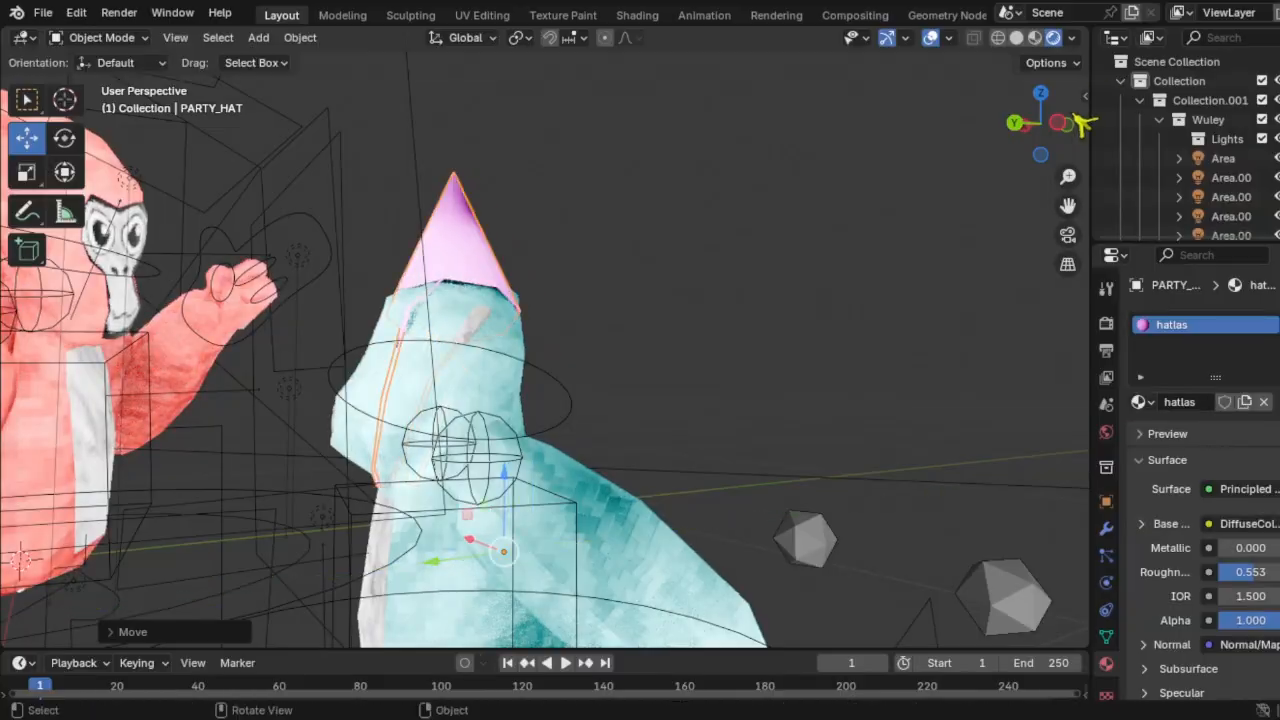
{"action": "left_click", "coordinate": [1059, 122]}
{"action": "key", "text": "r"}
{"action": "left_click", "coordinate": [797, 327]}
{"action": "left_click_drag", "start_coordinate": [351, 458], "coordinate": [323, 460]}
{"action": "middle_click_drag", "start_coordinate": [300, 302], "coordinate": [493, 317]}
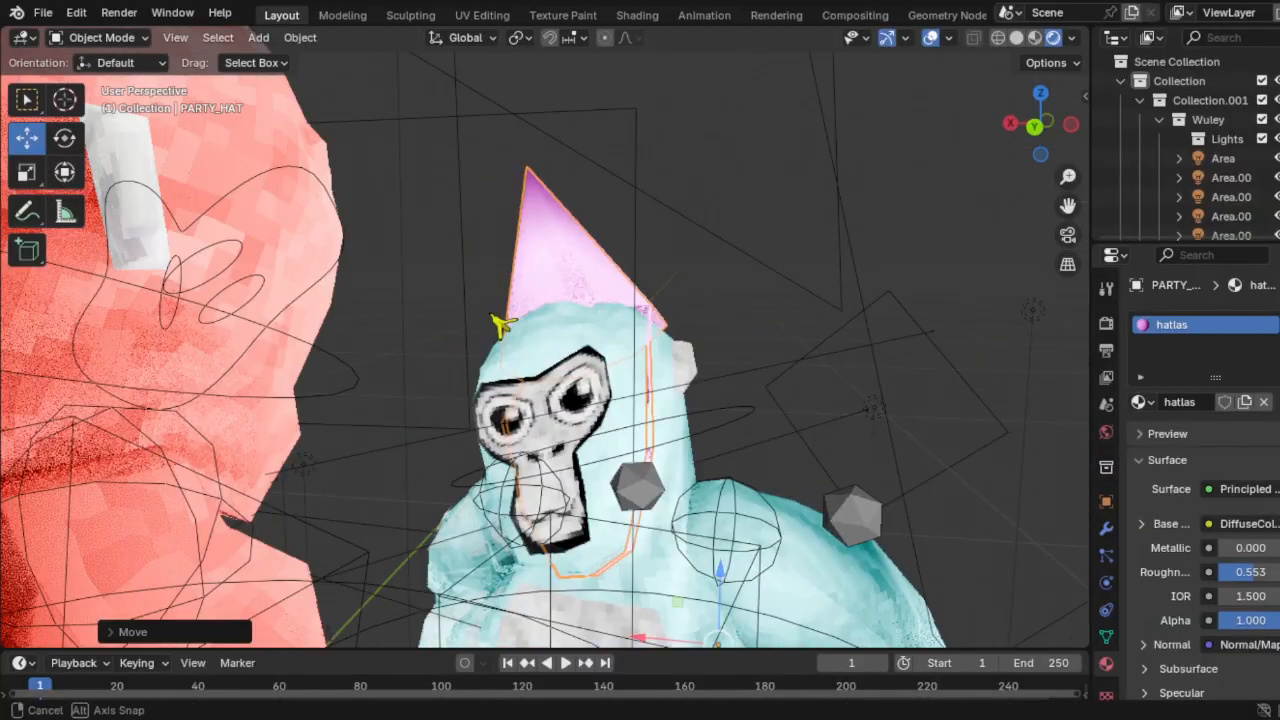
{"action": "scroll", "coordinate": [496, 320], "scroll_direction": "down", "scroll_amount": 5}
{"action": "left_click_drag", "start_coordinate": [588, 446], "coordinate": [574, 438]}
Step: Refine the hat's position on the head from the side and from behind
{"action": "middle_click_drag", "start_coordinate": [640, 436], "coordinate": [791, 580]}
{"action": "scroll", "coordinate": [543, 429], "scroll_direction": "up", "scroll_amount": 5}
{"action": "left_click_drag", "start_coordinate": [791, 580], "coordinate": [709, 602]}
{"action": "left_click_drag", "start_coordinate": [773, 528], "coordinate": [771, 534]}
{"action": "middle_click_drag", "start_coordinate": [765, 536], "coordinate": [686, 545]}
{"action": "left_click_drag", "start_coordinate": [677, 565], "coordinate": [677, 573]}
{"action": "left_click_drag", "start_coordinate": [633, 615], "coordinate": [658, 622]}
{"action": "middle_click_drag", "start_coordinate": [668, 400], "coordinate": [580, 373]}
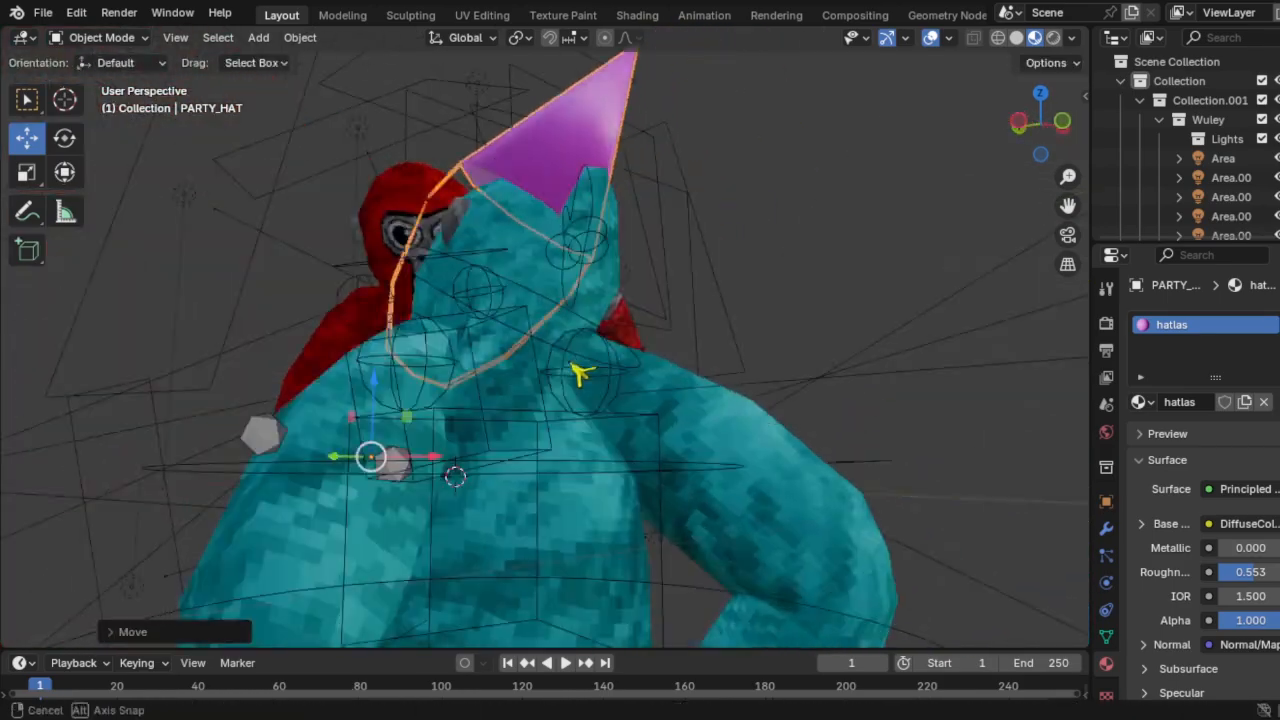
{"action": "left_click_drag", "start_coordinate": [398, 479], "coordinate": [429, 491]}
{"action": "middle_click_drag", "start_coordinate": [429, 491], "coordinate": [672, 480]}
{"action": "left_click_drag", "start_coordinate": [677, 486], "coordinate": [690, 489]}
{"action": "middle_click_drag", "start_coordinate": [725, 440], "coordinate": [650, 385]}
Step: Tilt the hat and settle it into place on the cyan gorilla's head
{"action": "key", "text": "r"}
{"action": "left_click", "coordinate": [690, 373]}
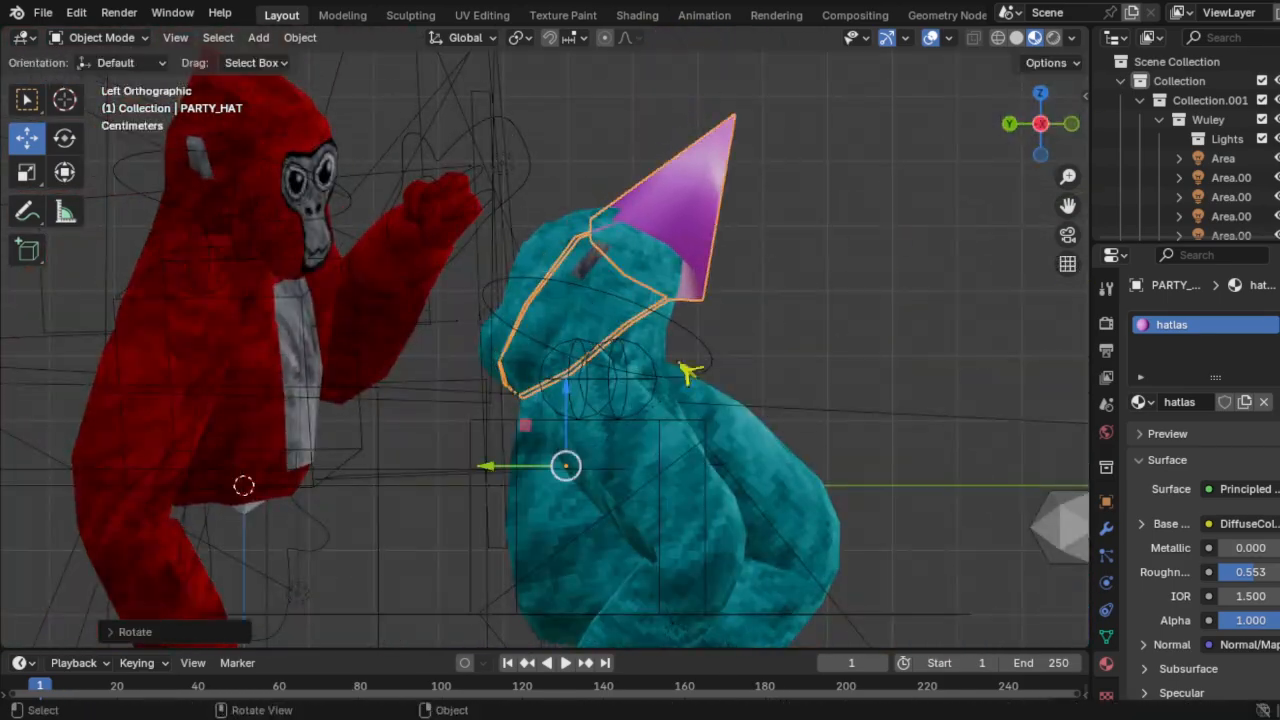
{"action": "left_click_drag", "start_coordinate": [524, 425], "coordinate": [498, 416]}
{"action": "middle_click_drag", "start_coordinate": [600, 390], "coordinate": [540, 305]}
{"action": "scroll", "coordinate": [750, 300], "scroll_direction": "down", "scroll_amount": 6}
{"action": "left_click", "coordinate": [748, 300]}
{"action": "left_click", "coordinate": [594, 293]}
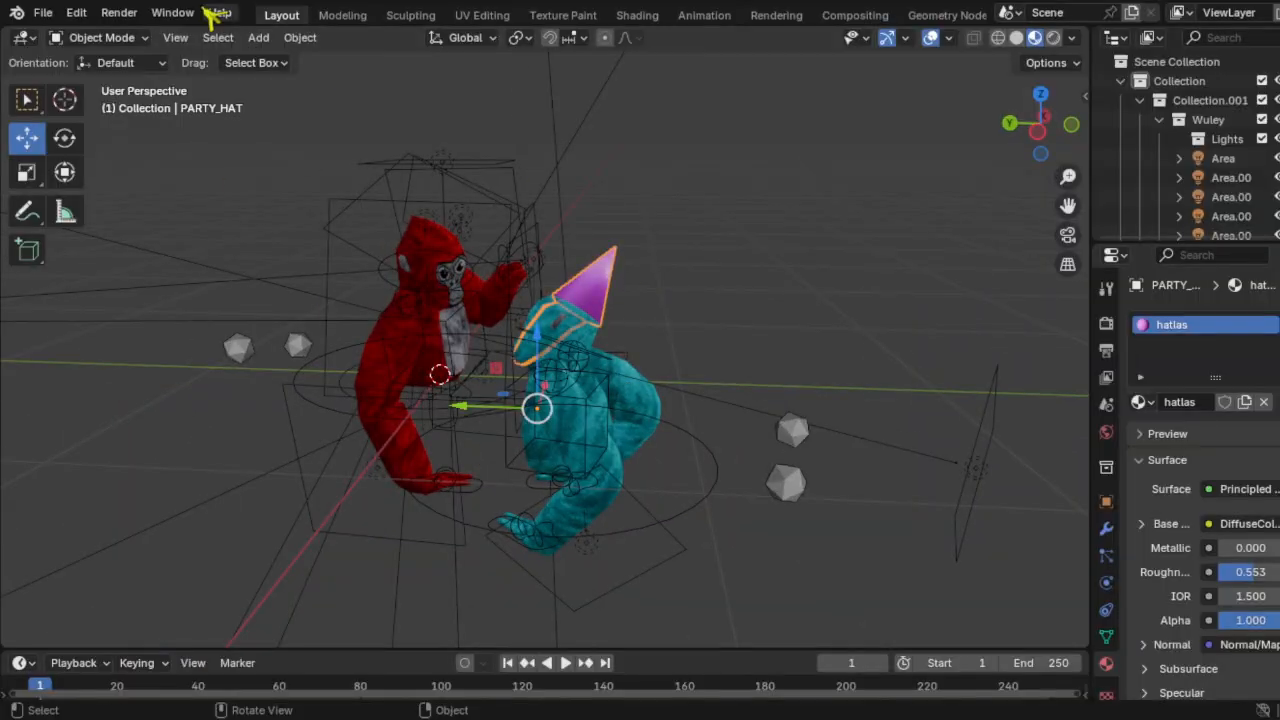
Step: Give the hat its rainbow-stripe hatlas2.png texture in the Shading workspace
{"action": "left_click", "coordinate": [637, 14]}
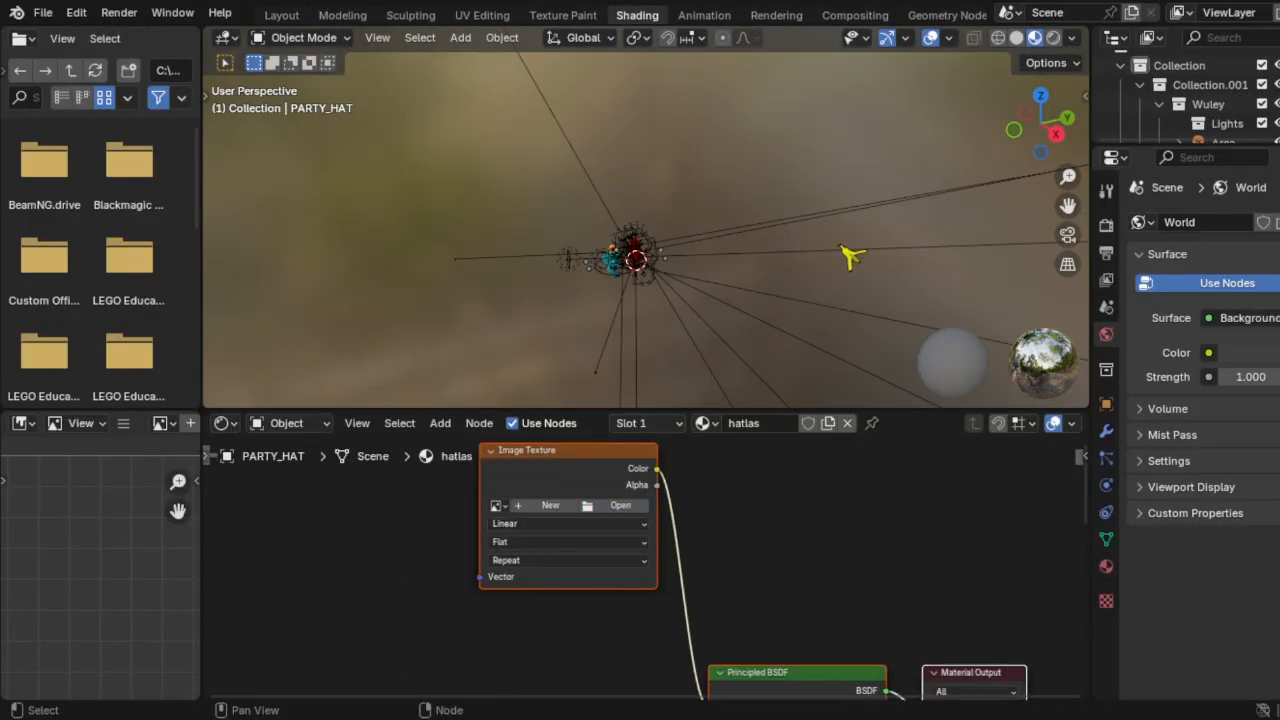
{"action": "left_click", "coordinate": [290, 15]}
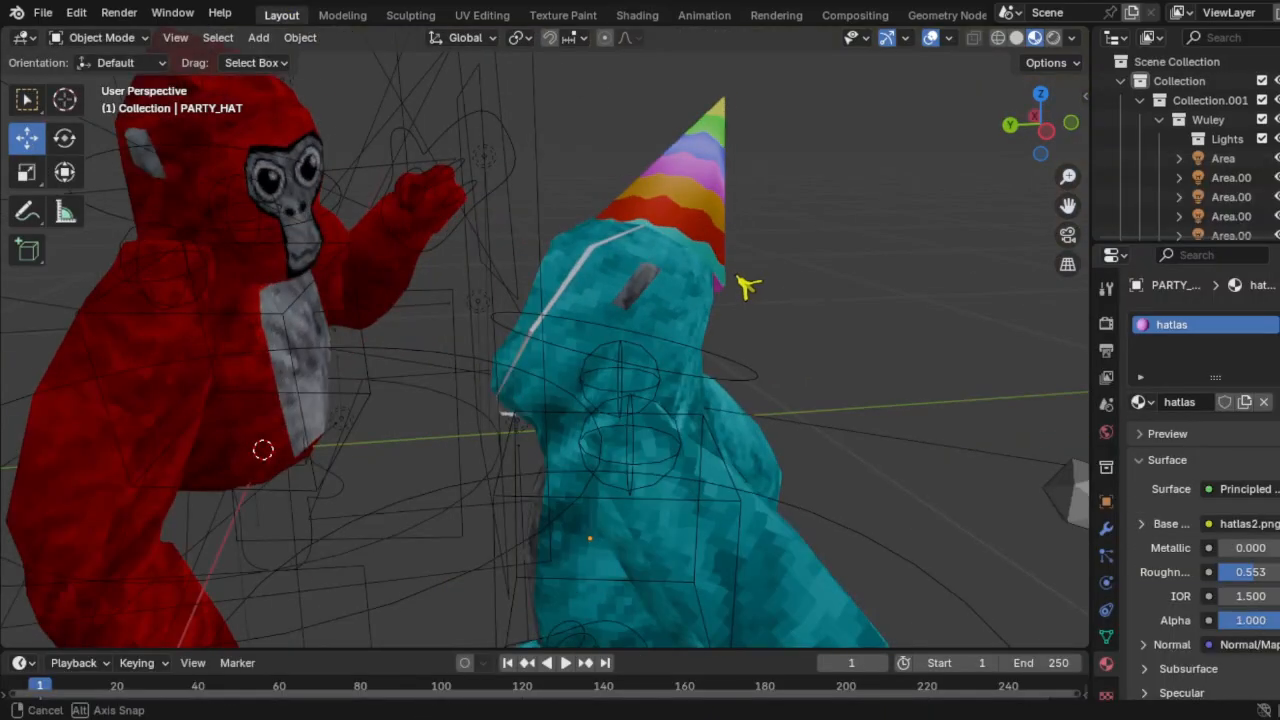
{"action": "scroll", "coordinate": [835, 212], "scroll_direction": "down", "scroll_amount": 5}
{"action": "scroll", "coordinate": [523, 366], "scroll_direction": "up", "scroll_amount": 5}
Step: Load the 1.0.png texture into the red gorilla's face material
{"action": "left_click", "coordinate": [400, 480]}
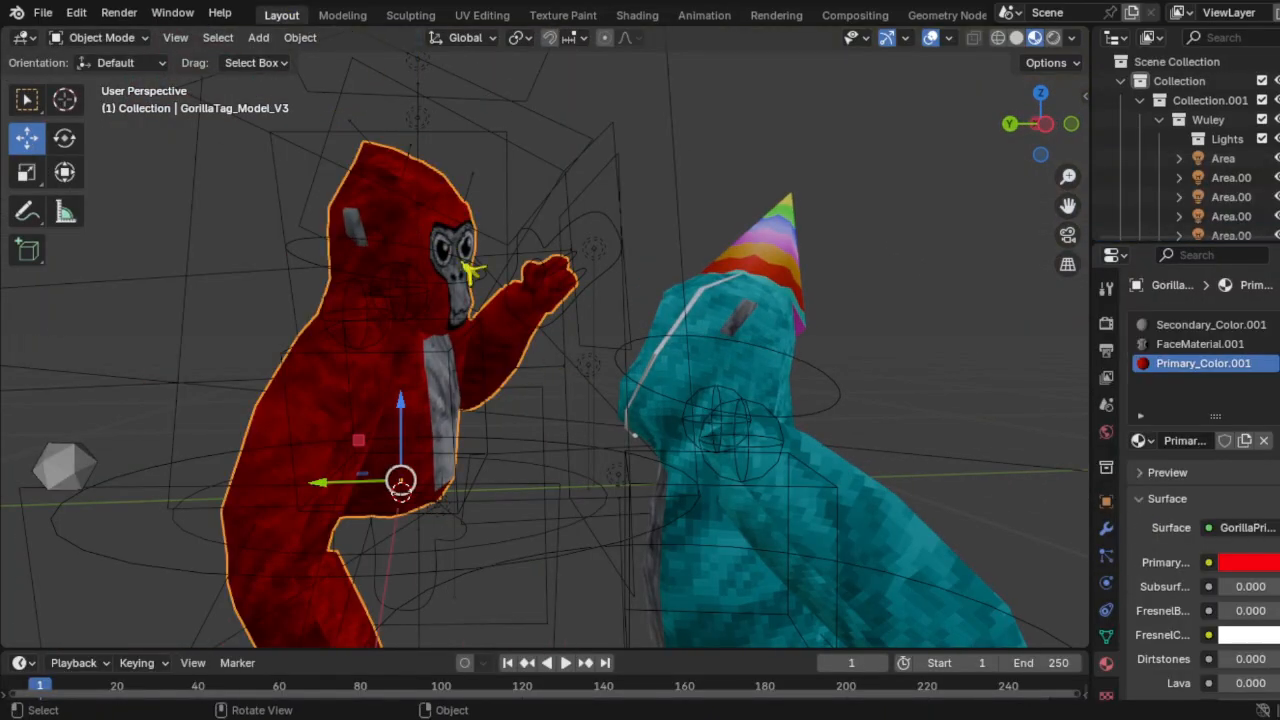
{"action": "middle_click_drag", "start_coordinate": [510, 308], "coordinate": [540, 320]}
{"action": "left_click", "coordinate": [1200, 343]}
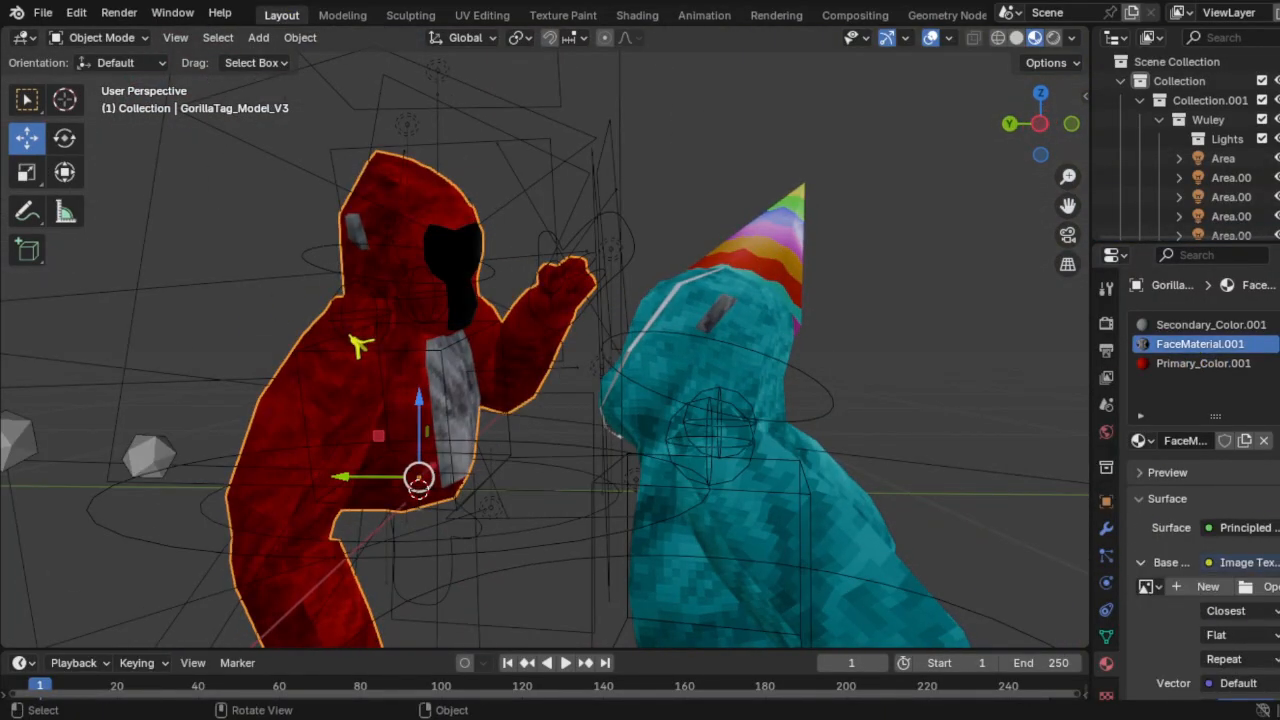
{"action": "scroll", "coordinate": [700, 220], "scroll_direction": "down", "scroll_amount": 5}
{"action": "left_click", "coordinate": [726, 169]}
{"action": "scroll", "coordinate": [726, 169], "scroll_direction": "up", "scroll_amount": 4}
Step: Use Walk Navigation to pull the camera back so both gorillas are framed
{"action": "middle_click_drag", "start_coordinate": [726, 169], "coordinate": [770, 225]}
{"action": "scroll", "coordinate": [900, 240], "scroll_direction": "down", "scroll_amount": 4}
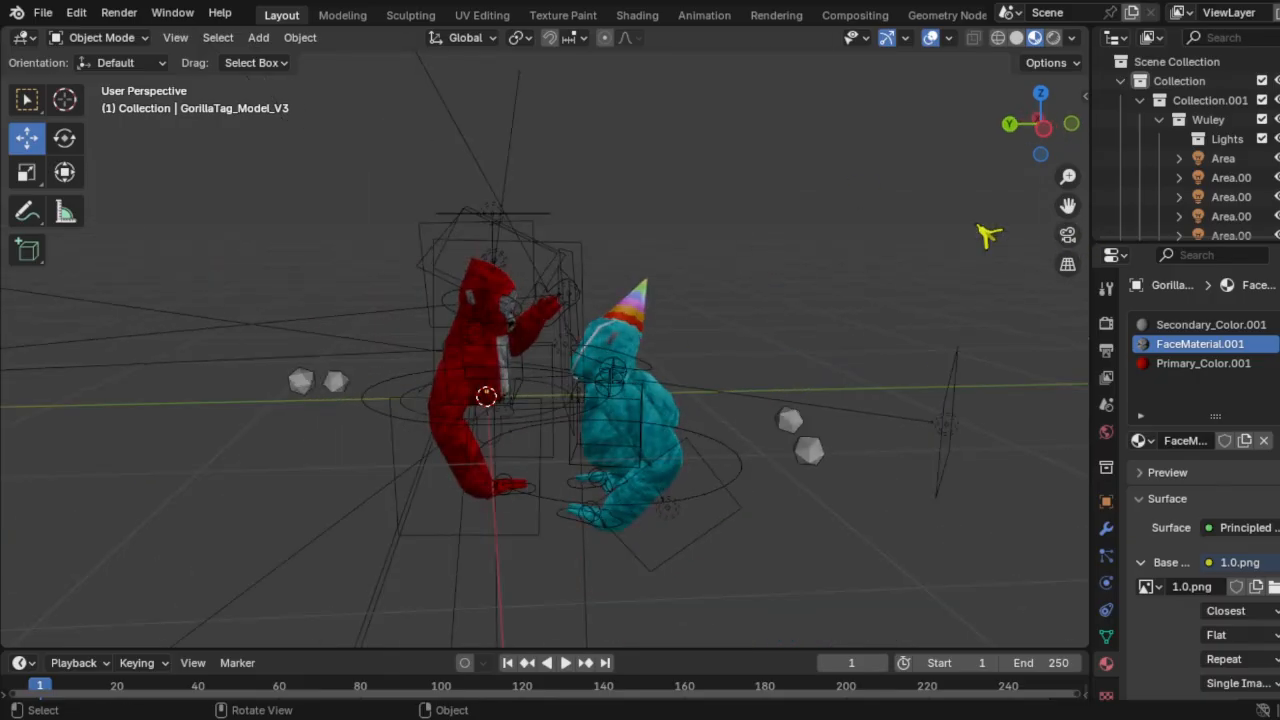
{"action": "scroll", "coordinate": [900, 250], "scroll_direction": "down", "scroll_amount": 2}
{"action": "key", "text": "shift+a"}
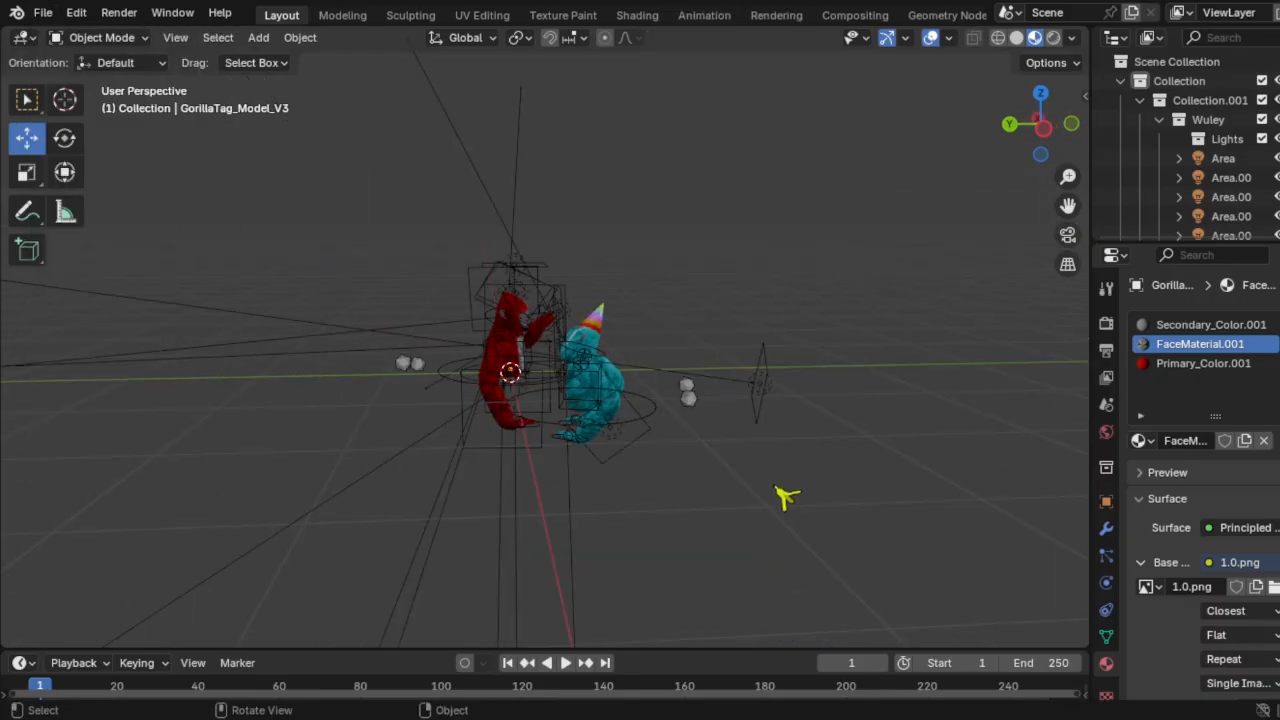
{"action": "left_click", "coordinate": [461, 360]}
{"action": "left_click", "coordinate": [1070, 236]}
{"action": "left_click", "coordinate": [176, 38]}
{"action": "mouse_move", "coordinate": [226, 312]}
{"action": "left_click", "coordinate": [455, 652]}
{"action": "key", "text": "s"}
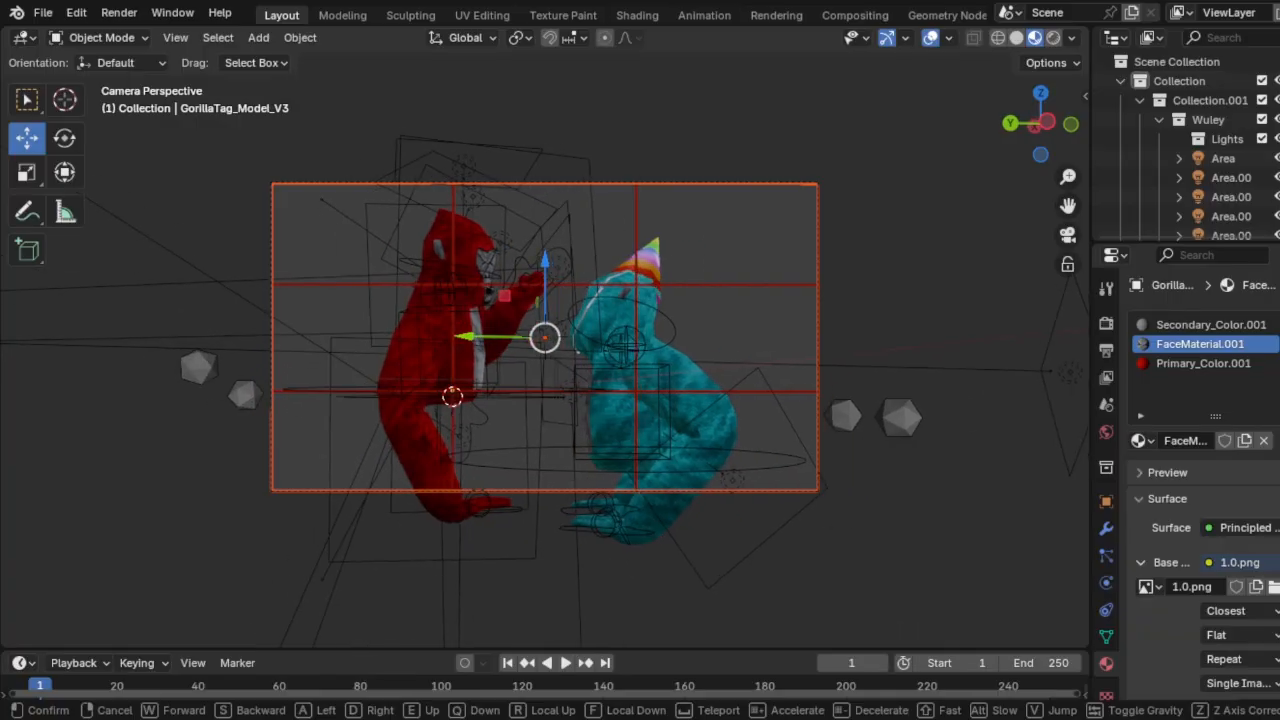
{"action": "left_click", "coordinate": [890, 215]}
Step: Add a plane, move it down beneath the gorillas and scale it up
{"action": "middle_click_drag", "start_coordinate": [890, 215], "coordinate": [890, 300]}
{"action": "key", "text": "shift+a"}
{"action": "left_click", "coordinate": [690, 115]}
{"action": "left_click_drag", "start_coordinate": [437, 342], "coordinate": [465, 433]}
{"action": "left_click", "coordinate": [1068, 236]}
{"action": "key", "text": "s"}
{"action": "left_click", "coordinate": [598, 198]}
{"action": "middle_click_drag", "start_coordinate": [598, 198], "coordinate": [706, 426]}
Step: Give the plane a new material with a grass.jpg base-colour texture, using Closest interpolation
{"action": "key", "text": "s"}
{"action": "left_click", "coordinate": [925, 450]}
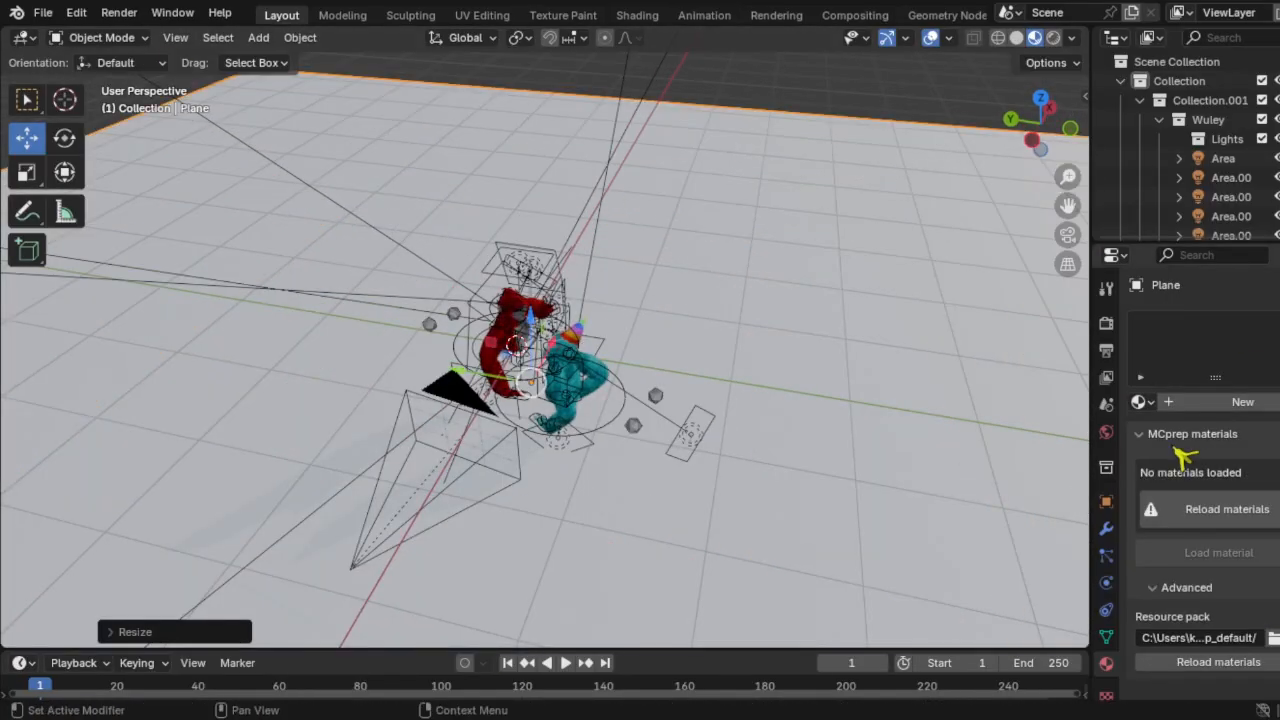
{"action": "left_click", "coordinate": [1239, 400]}
{"action": "left_click", "coordinate": [1209, 524]}
{"action": "left_click", "coordinate": [590, 392]}
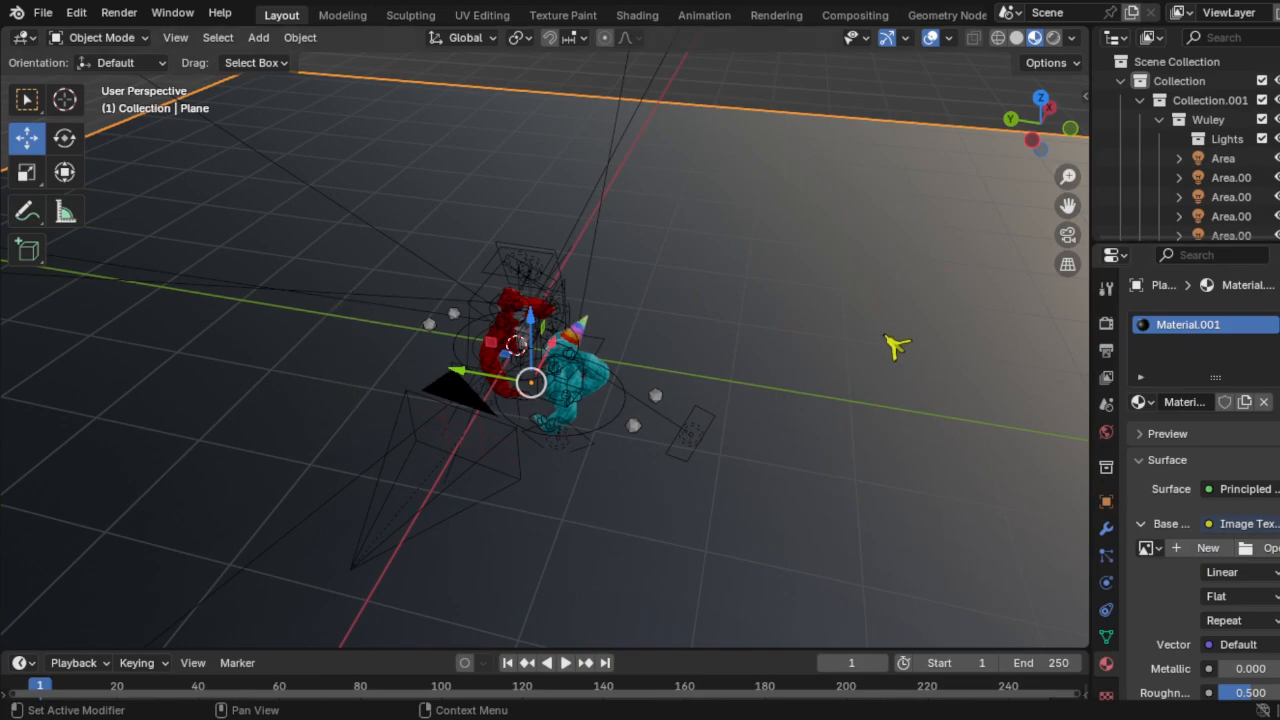
{"action": "double_click", "coordinate": [897, 347]}
{"action": "scroll", "coordinate": [728, 386], "scroll_direction": "down", "scroll_amount": 6}
{"action": "left_click", "coordinate": [1247, 574]}
{"action": "left_click", "coordinate": [1240, 636]}
{"action": "scroll", "coordinate": [509, 350], "scroll_direction": "up", "scroll_amount": 8}
Step: Scale the plane's UVs up so the grass texture tiles
{"action": "scroll", "coordinate": [509, 350], "scroll_direction": "down", "scroll_amount": 4}
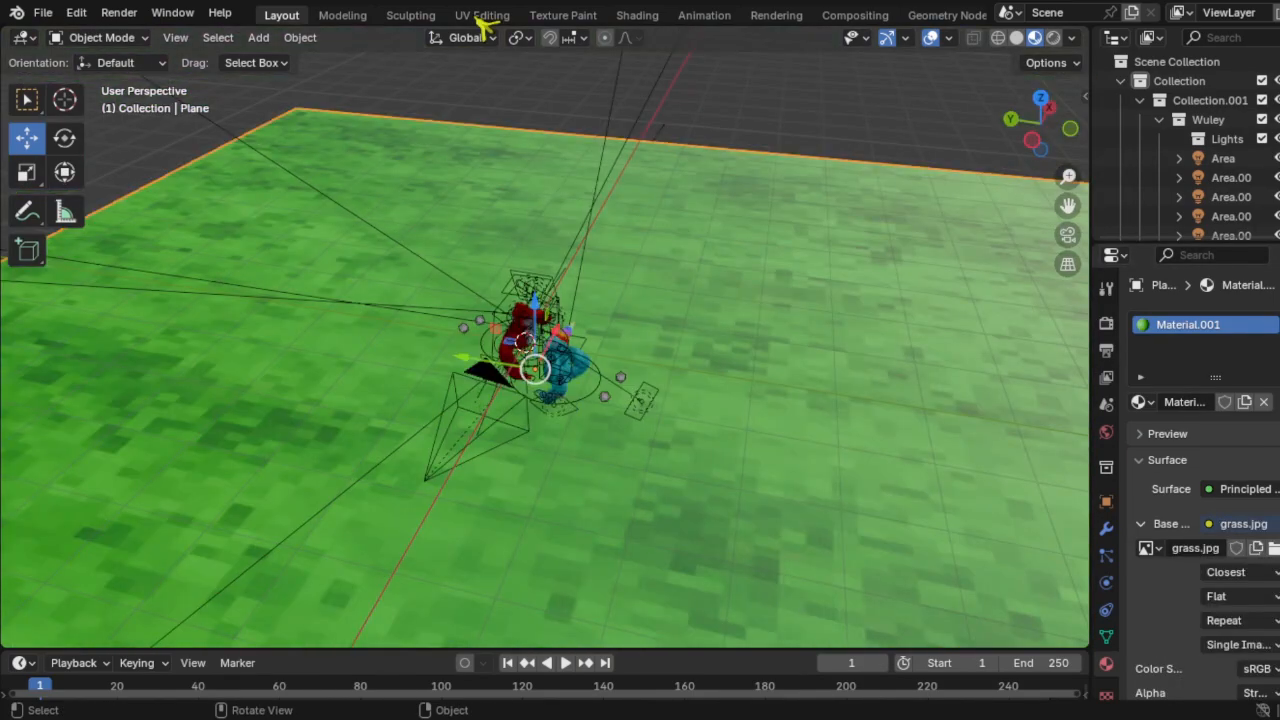
{"action": "left_click", "coordinate": [478, 18]}
{"action": "scroll", "coordinate": [768, 442], "scroll_direction": "down", "scroll_amount": 5}
{"action": "scroll", "coordinate": [245, 345], "scroll_direction": "down", "scroll_amount": 8}
{"action": "key", "text": "s"}
{"action": "left_click", "coordinate": [180, 262]}
{"action": "left_click", "coordinate": [281, 16]}
{"action": "scroll", "coordinate": [802, 472], "scroll_direction": "down", "scroll_amount": 4}
{"action": "scroll", "coordinate": [802, 472], "scroll_direction": "up", "scroll_amount": 5}
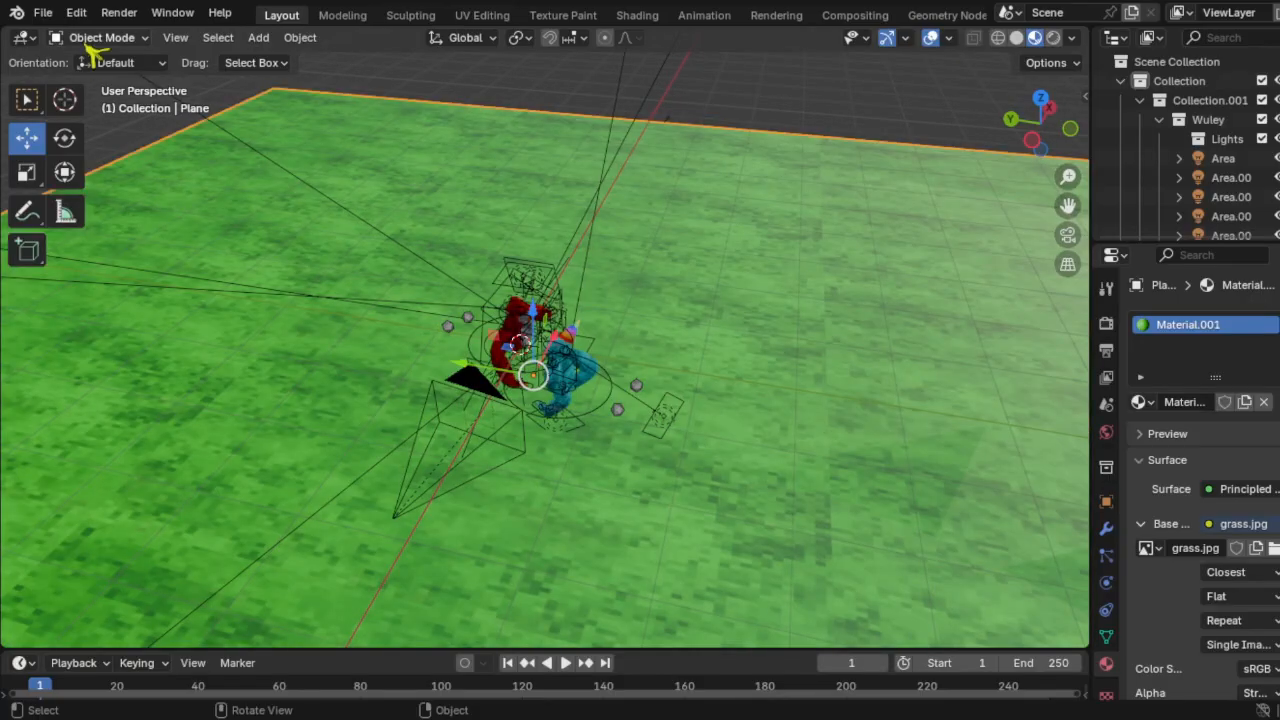
Step: In Edit Mode, subdivide the plane twice
{"action": "left_click", "coordinate": [95, 40]}
{"action": "left_click", "coordinate": [98, 82]}
{"action": "right_click", "coordinate": [624, 330]}
{"action": "left_click", "coordinate": [632, 270]}
{"action": "right_click", "coordinate": [637, 278]}
{"action": "left_click", "coordinate": [637, 270]}
Step: Raise three faces of the plane as a trial, then undo those edits
{"action": "left_click", "coordinate": [192, 38]}
{"action": "left_click", "coordinate": [503, 239]}
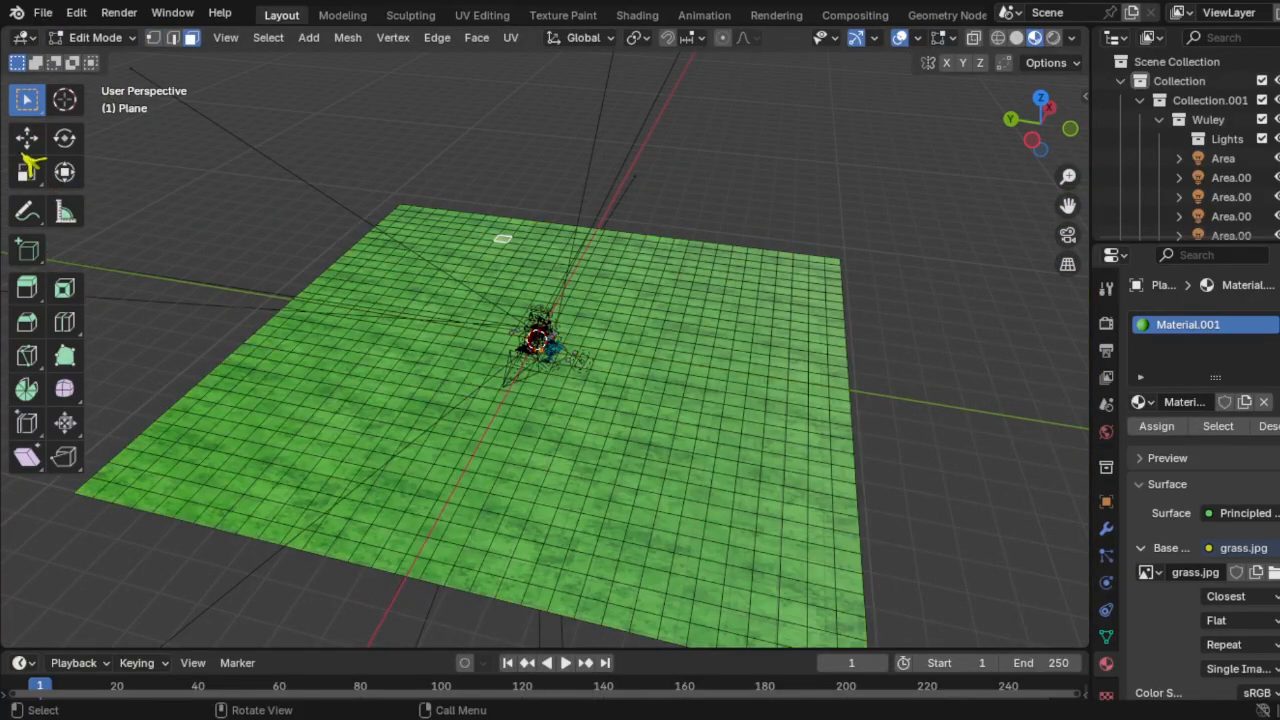
{"action": "left_click", "coordinate": [27, 140]}
{"action": "left_click_drag", "start_coordinate": [501, 170], "coordinate": [501, 164]}
{"action": "left_click", "coordinate": [717, 274]}
{"action": "left_click_drag", "start_coordinate": [728, 218], "coordinate": [729, 220]}
{"action": "left_click", "coordinate": [615, 248]}
{"action": "left_click_drag", "start_coordinate": [620, 180], "coordinate": [620, 174]}
{"action": "key", "text": "ctrl+z"}
{"action": "key", "text": "ctrl+z"}
{"action": "key", "text": "ctrl+z"}
{"action": "key", "text": "ctrl+z"}
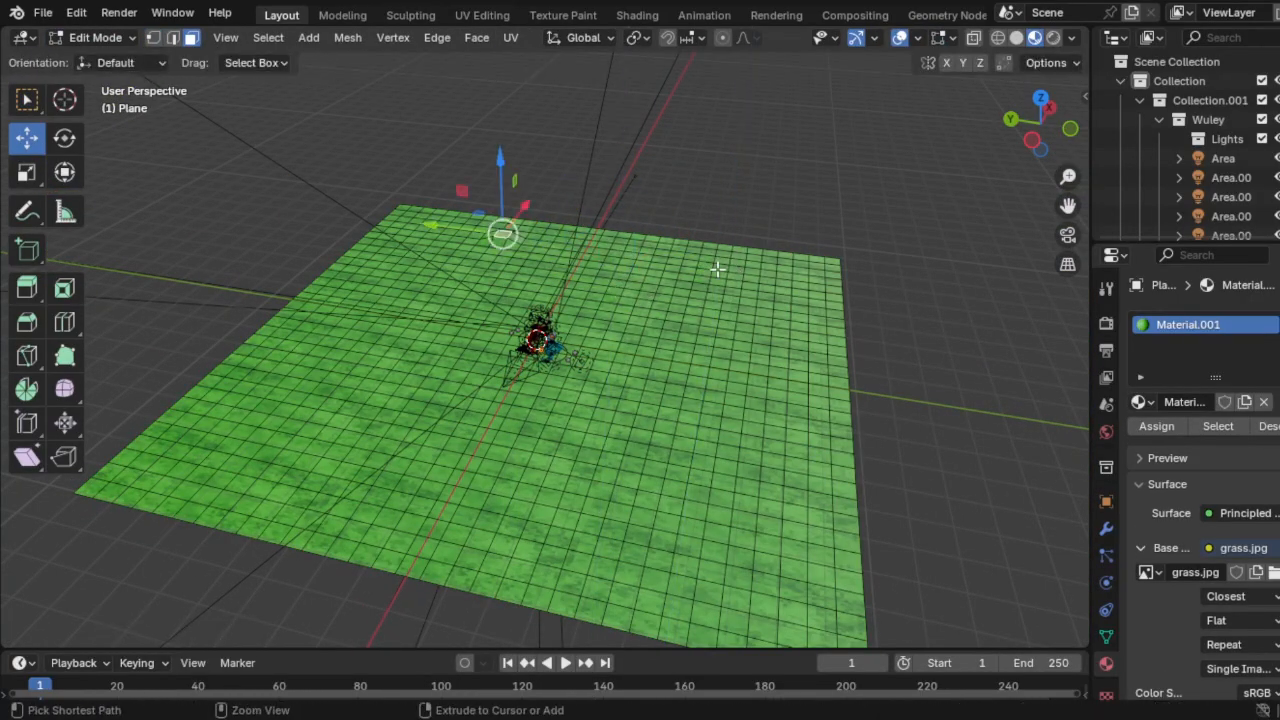
{"action": "key", "text": "ctrl+z"}
{"action": "key", "text": "ctrl+z"}
{"action": "key", "text": "ctrl+z"}
{"action": "key", "text": "ctrl+z"}
Step: Raise parts of the plane's far edge into the first hills
{"action": "left_click", "coordinate": [530, 244]}
{"action": "left_click", "coordinate": [173, 38]}
{"action": "left_click", "coordinate": [521, 243]}
{"action": "left_click_drag", "start_coordinate": [524, 165], "coordinate": [525, 150]}
{"action": "left_click", "coordinate": [663, 268]}
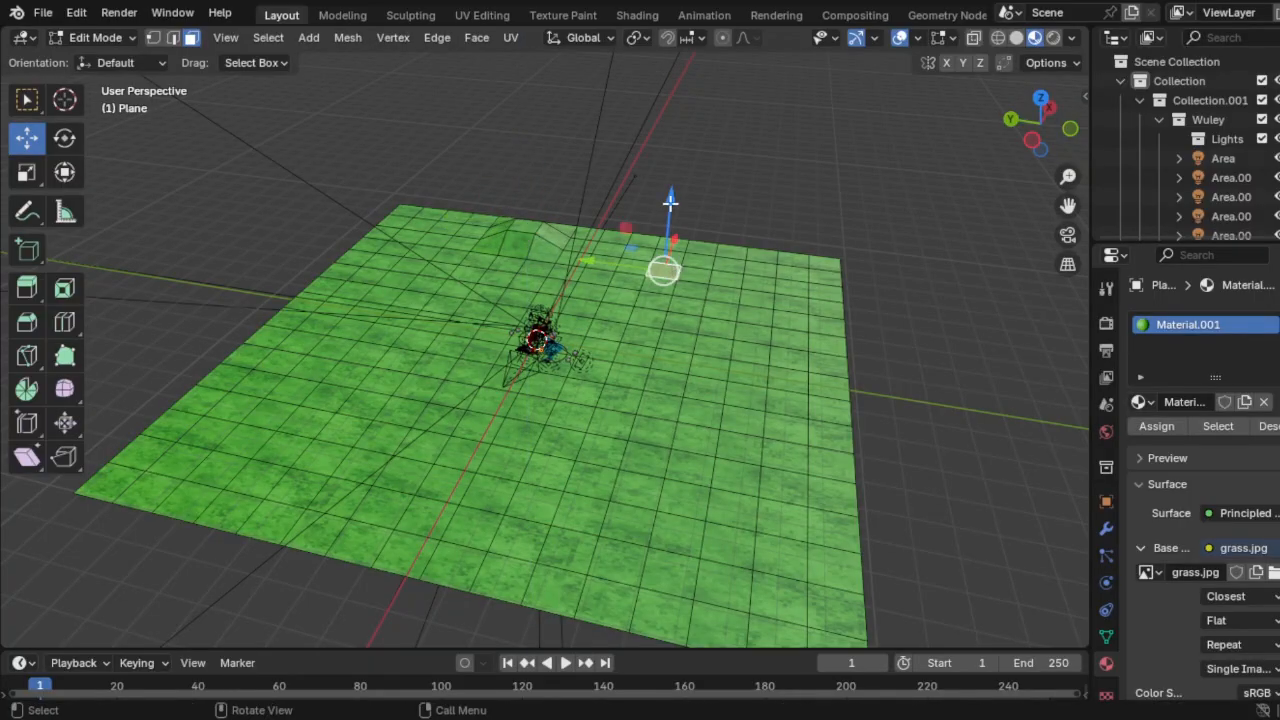
{"action": "left_click_drag", "start_coordinate": [671, 196], "coordinate": [673, 178]}
{"action": "left_click", "coordinate": [603, 256]}
{"action": "left_click_drag", "start_coordinate": [613, 194], "coordinate": [618, 185]}
{"action": "left_click", "coordinate": [434, 236]}
{"action": "left_click_drag", "start_coordinate": [431, 190], "coordinate": [434, 184]}
Step: Raise more far-edge faces into additional hills
{"action": "left_click", "coordinate": [763, 271]}
{"action": "left_click", "coordinate": [759, 275]}
{"action": "left_click", "coordinate": [826, 364]}
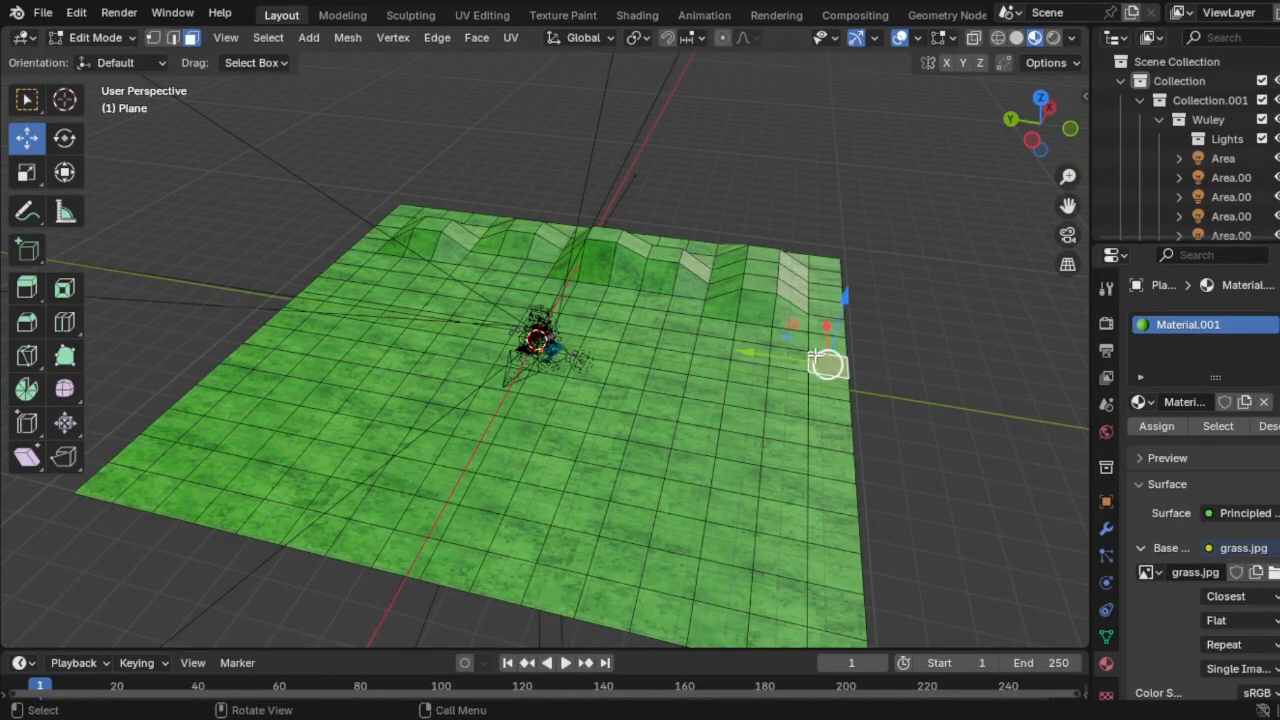
{"action": "left_click_drag", "start_coordinate": [846, 296], "coordinate": [849, 278]}
{"action": "left_click", "coordinate": [411, 265]}
{"action": "left_click_drag", "start_coordinate": [411, 184], "coordinate": [411, 164]}
{"action": "left_click", "coordinate": [505, 278]}
{"action": "left_click_drag", "start_coordinate": [513, 224], "coordinate": [514, 208]}
{"action": "left_click", "coordinate": [588, 290]}
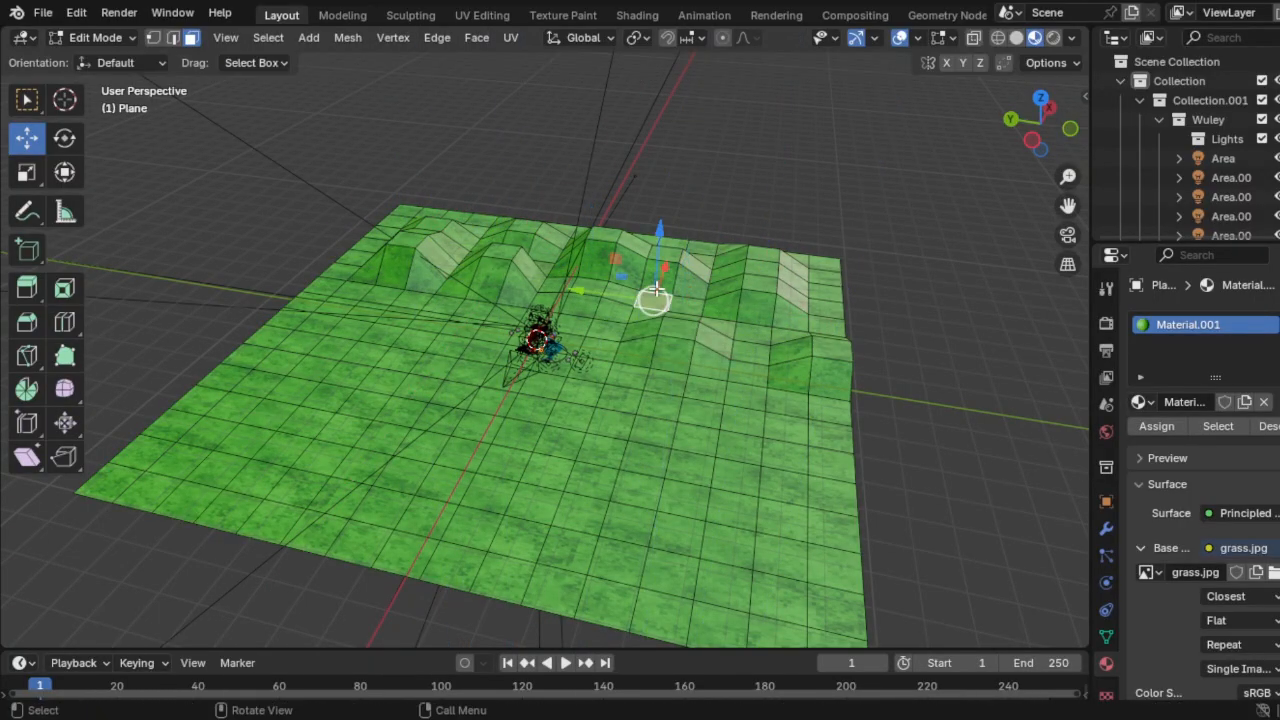
{"action": "left_click_drag", "start_coordinate": [660, 232], "coordinate": [661, 216]}
Step: Return to Object Mode and smooth-shade the hilly ground
{"action": "middle_click_drag", "start_coordinate": [664, 218], "coordinate": [735, 170]}
{"action": "left_click", "coordinate": [1067, 235]}
{"action": "left_click", "coordinate": [115, 39]}
{"action": "left_click", "coordinate": [110, 58]}
{"action": "right_click", "coordinate": [152, 424]}
{"action": "left_click", "coordinate": [110, 336]}
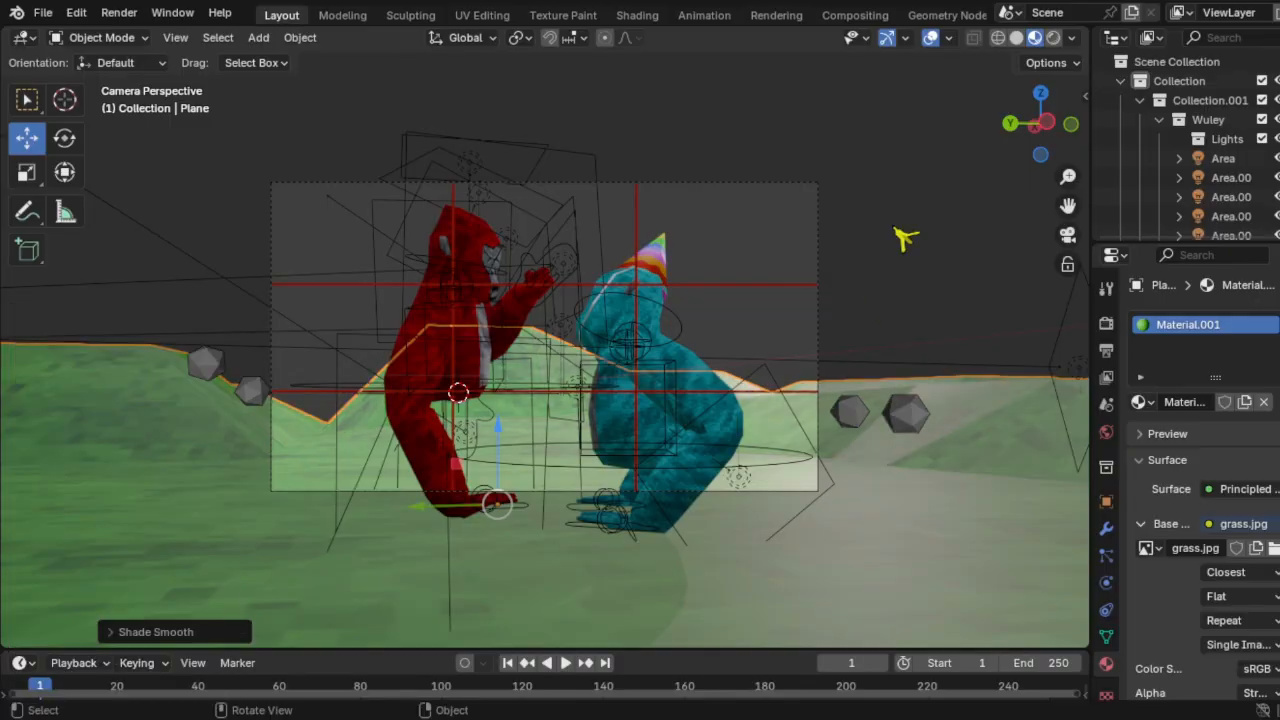
Step: Check the scene in rendered shading through the camera, then go back to material preview
{"action": "scroll", "coordinate": [694, 349], "scroll_direction": "down", "scroll_amount": 6}
{"action": "mouse_move", "coordinate": [800, 240]}
{"action": "middle_mouse_down"}
{"action": "mouse_move", "coordinate": [694, 349]}
{"action": "mouse_move", "coordinate": [700, 250]}
{"action": "middle_mouse_up"}
{"action": "scroll", "coordinate": [700, 260], "scroll_direction": "up", "scroll_amount": 4}
{"action": "left_click", "coordinate": [1053, 38]}
{"action": "scroll", "coordinate": [672, 350], "scroll_direction": "down", "scroll_amount": 5}
{"action": "middle_click_drag", "start_coordinate": [690, 330], "coordinate": [668, 357]}
{"action": "scroll", "coordinate": [668, 357], "scroll_direction": "up", "scroll_amount": 6}
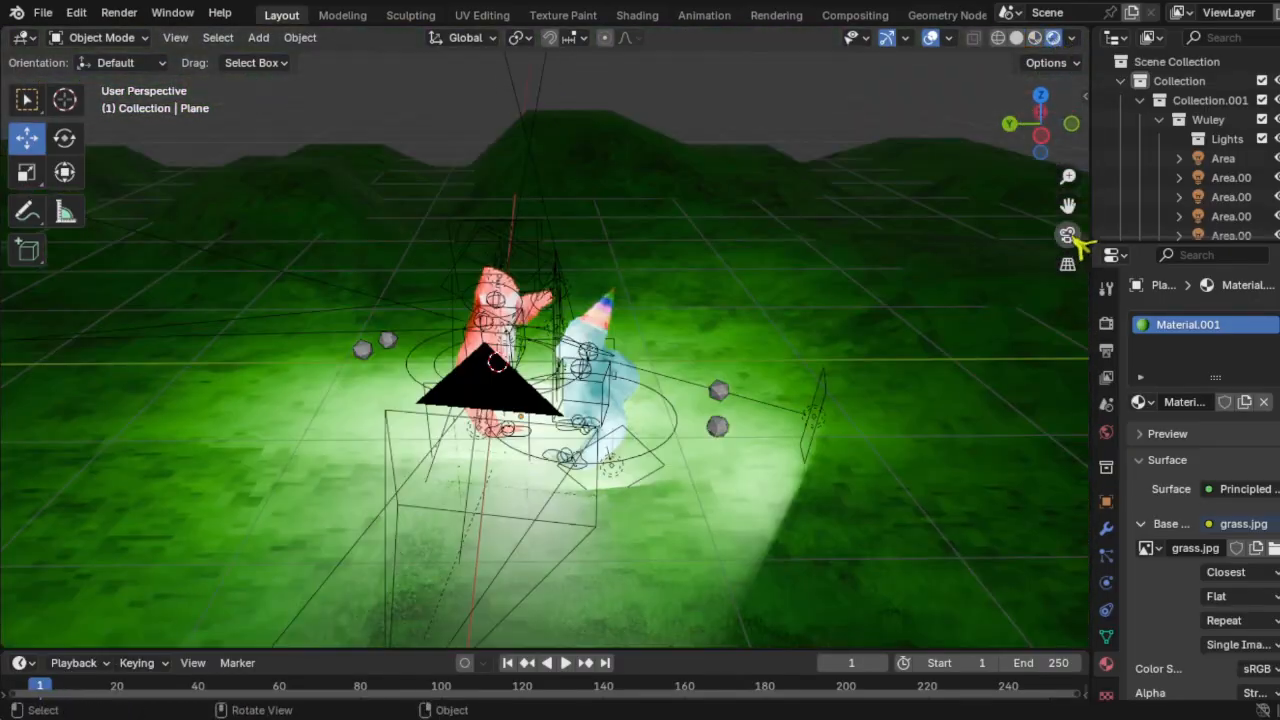
{"action": "left_click", "coordinate": [1068, 235]}
{"action": "mouse_move", "coordinate": [946, 213]}
{"action": "middle_mouse_down"}
{"action": "mouse_move", "coordinate": [823, 268]}
{"action": "mouse_move", "coordinate": [747, 247]}
{"action": "middle_mouse_up"}
{"action": "scroll", "coordinate": [747, 247], "scroll_direction": "down", "scroll_amount": 6}
{"action": "left_click", "coordinate": [1035, 38]}
Step: Hide the grass terrain plane with H
{"action": "left_click", "coordinate": [850, 370]}
{"action": "mouse_move", "coordinate": [850, 370]}
{"action": "middle_mouse_down"}
{"action": "mouse_move", "coordinate": [847, 408]}
{"action": "mouse_move", "coordinate": [657, 460]}
{"action": "middle_mouse_up"}
{"action": "key", "text": "h"}
{"action": "scroll", "coordinate": [800, 420], "scroll_direction": "up", "scroll_amount": 5}
Step: Select the cyan gorilla and its area lights, leaving Area.017 out of the selection
{"action": "left_click_drag", "start_coordinate": [600, 300], "coordinate": [720, 480]}
{"action": "left_click", "coordinate": [657, 374], "text": "shift"}
{"action": "middle_click_drag", "start_coordinate": [803, 483], "coordinate": [620, 426]}
{"action": "left_click", "coordinate": [645, 376], "text": "shift"}
{"action": "scroll", "coordinate": [1212, 160], "scroll_direction": "down", "scroll_amount": 4}
{"action": "left_click", "coordinate": [1213, 162], "text": "ctrl"}
Step: Hide the cyan gorilla, its lights and a collection, leaving the red gorilla in camera view
{"action": "key", "text": "h"}
{"action": "middle_click_drag", "start_coordinate": [940, 335], "coordinate": [1052, 235]}
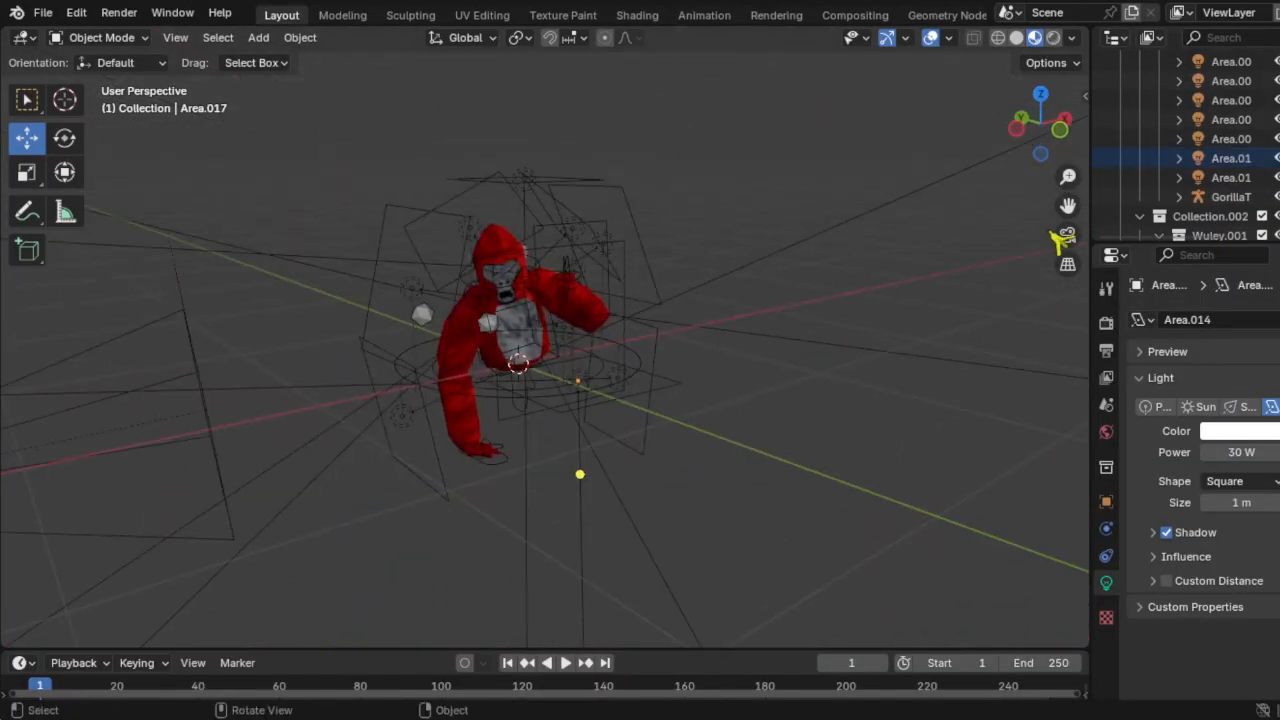
{"action": "left_click", "coordinate": [1068, 235]}
{"action": "key", "text": "ctrl+h"}
{"action": "left_click", "coordinate": [914, 323]}
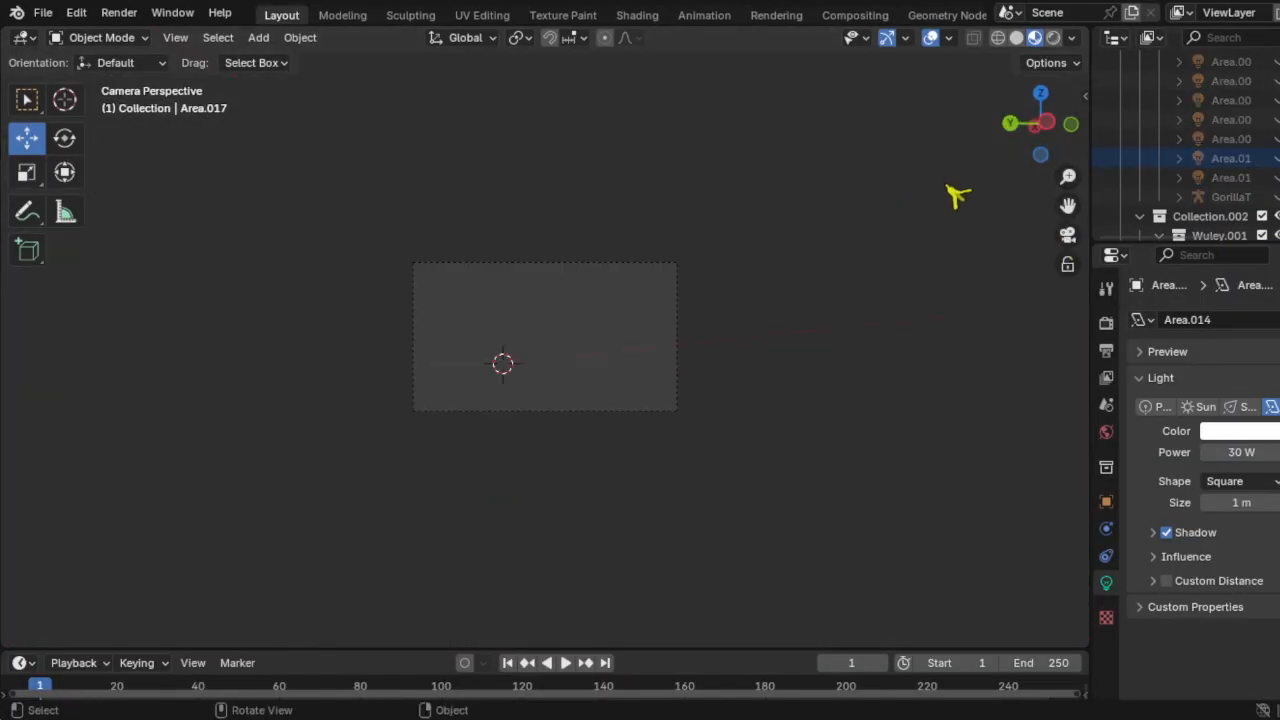
{"action": "middle_click_drag", "start_coordinate": [948, 187], "coordinate": [739, 273]}
{"action": "key", "text": "alt+h"}
{"action": "middle_click_drag", "start_coordinate": [617, 237], "coordinate": [739, 293]}
{"action": "scroll", "coordinate": [739, 293], "scroll_direction": "down", "scroll_amount": 5}
{"action": "key", "text": "ctrl+z"}
{"action": "key", "text": "ctrl+z"}
{"action": "left_click", "coordinate": [1068, 235]}
{"action": "scroll", "coordinate": [928, 205], "scroll_direction": "up", "scroll_amount": 3}
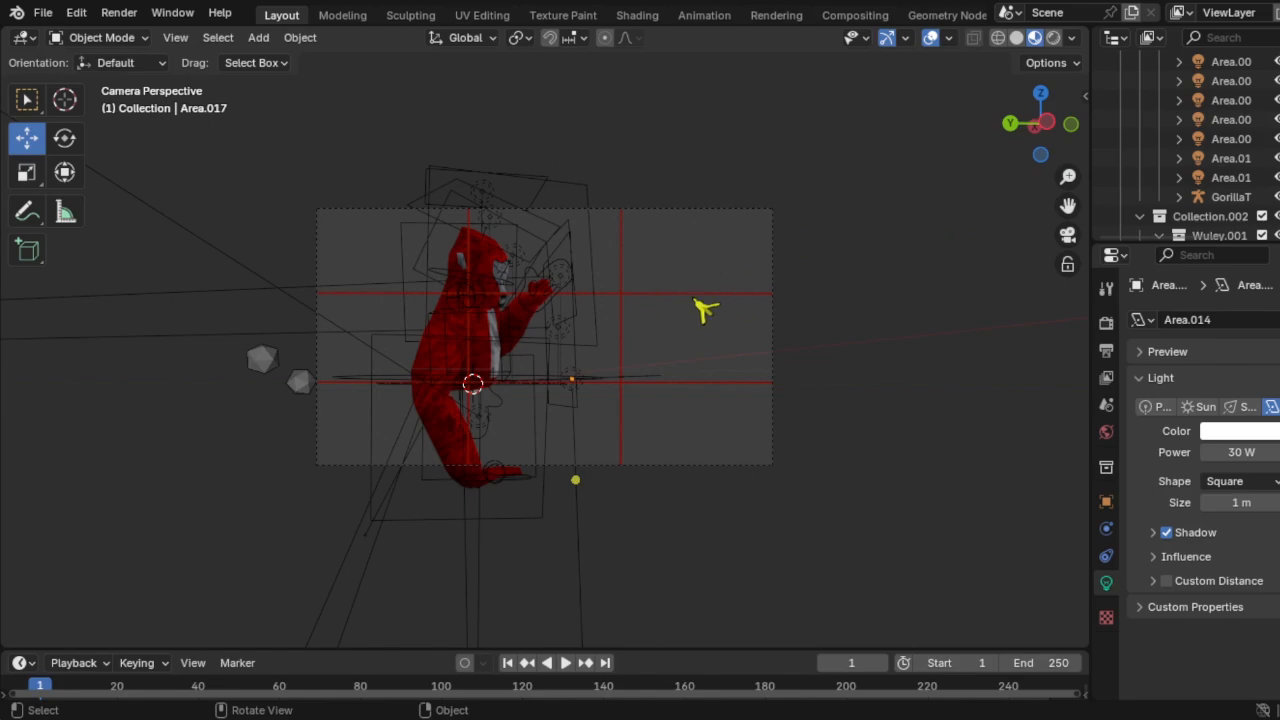
Step: Hide the RulesOfThirds guide, enable Film > Transparent, and render the red gorilla
{"action": "left_click", "coordinate": [752, 298]}
{"action": "scroll", "coordinate": [750, 298], "scroll_direction": "up", "scroll_amount": 3}
{"action": "key", "text": "h"}
{"action": "left_click", "coordinate": [77, 13]}
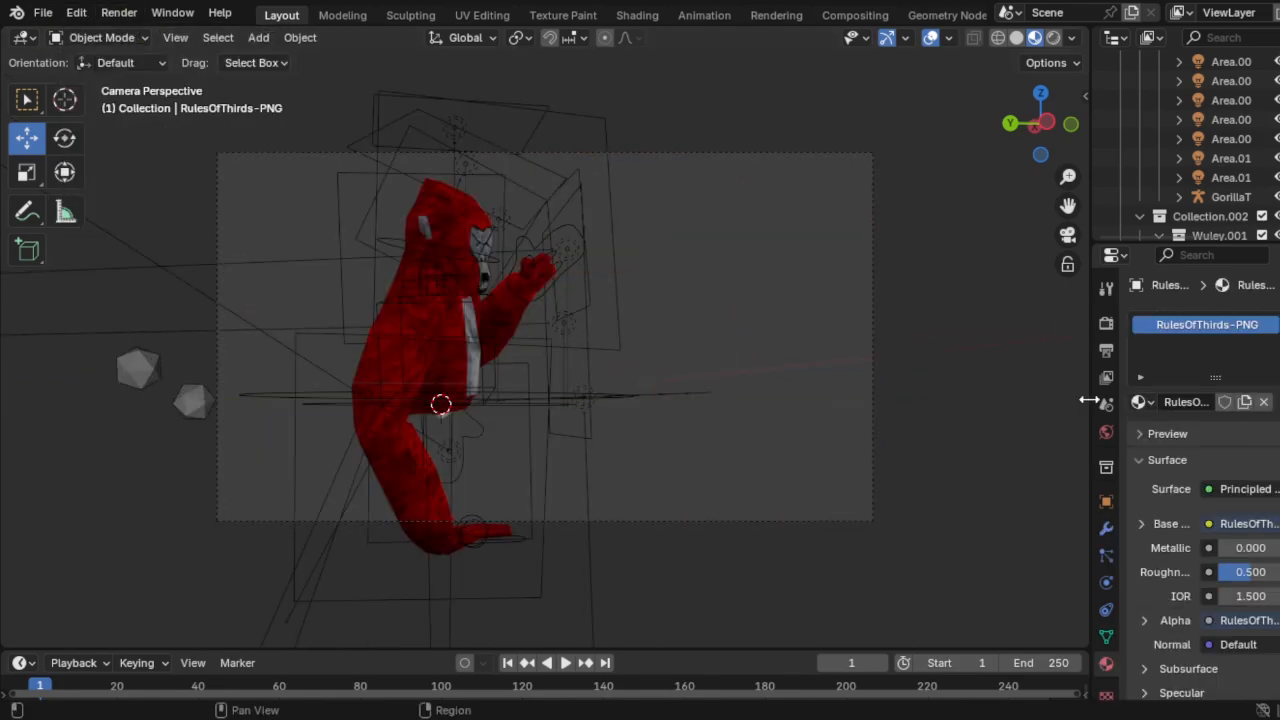
{"action": "left_click", "coordinate": [1106, 323]}
{"action": "scroll", "coordinate": [1180, 500], "scroll_direction": "down", "scroll_amount": 4}
{"action": "left_click", "coordinate": [1218, 636]}
{"action": "key", "text": "F12"}
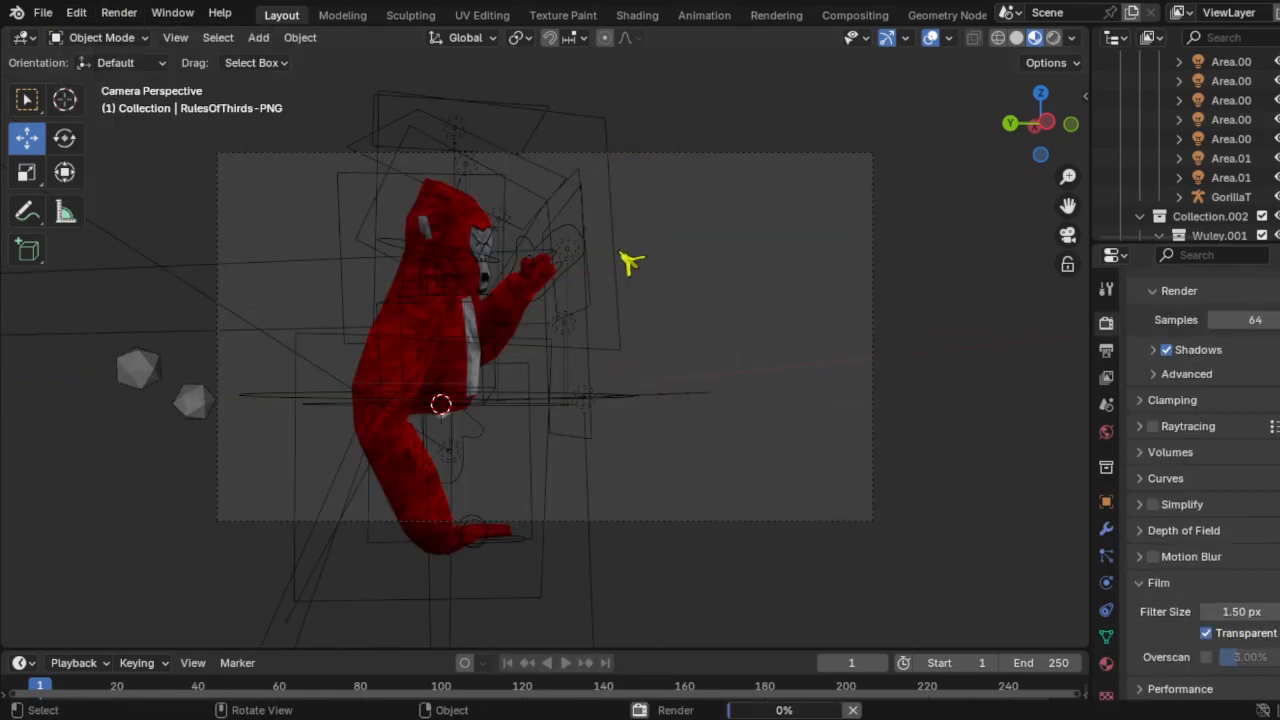
Step: Reveal all hidden objects, reposition them, and render the camera image again
{"action": "key", "text": "alt+h"}
{"action": "middle_click_drag", "start_coordinate": [845, 285], "coordinate": [717, 309]}
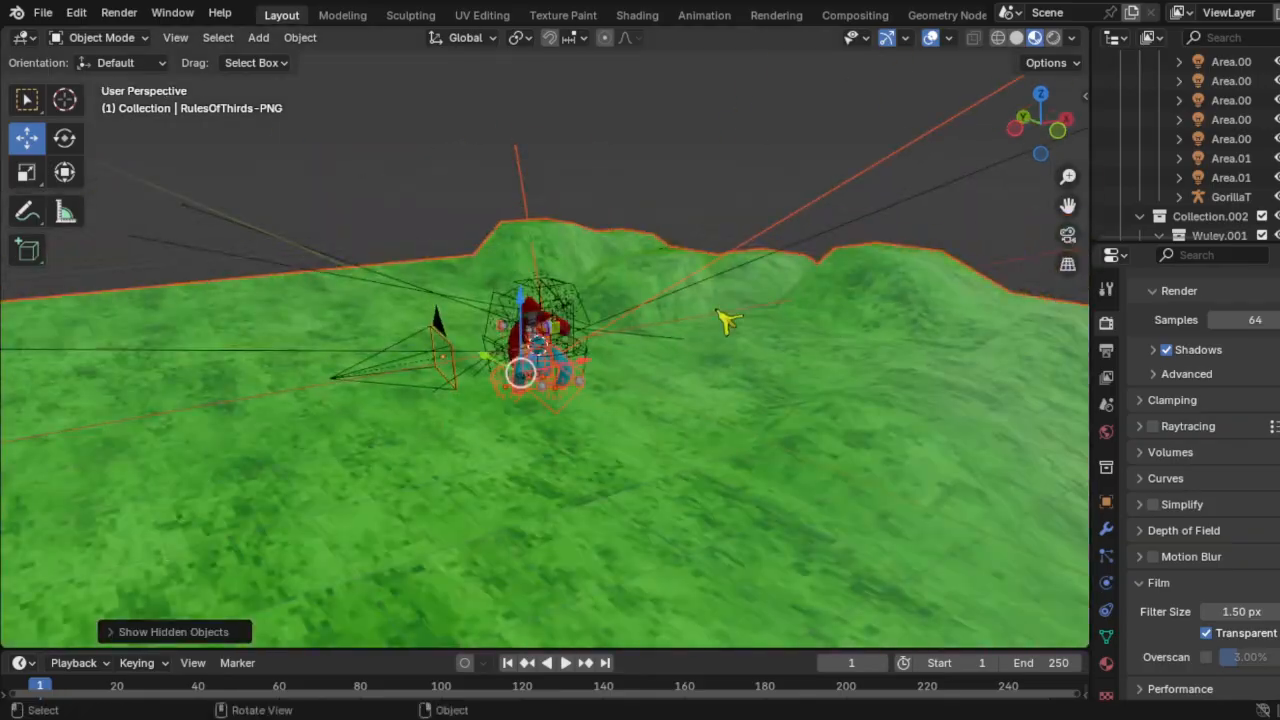
{"action": "scroll", "coordinate": [700, 300], "scroll_direction": "down", "scroll_amount": 5}
{"action": "left_click_drag", "start_coordinate": [540, 240], "coordinate": [556, 70]}
{"action": "scroll", "coordinate": [720, 160], "scroll_direction": "up", "scroll_amount": 5}
{"action": "left_click", "coordinate": [1066, 236]}
{"action": "middle_click_drag", "start_coordinate": [674, 314], "coordinate": [570, 318]}
{"action": "scroll", "coordinate": [481, 314], "scroll_direction": "down", "scroll_amount": 5}
{"action": "scroll", "coordinate": [481, 314], "scroll_direction": "up", "scroll_amount": 5}
{"action": "left_click", "coordinate": [119, 13]}
{"action": "left_click", "coordinate": [150, 38]}
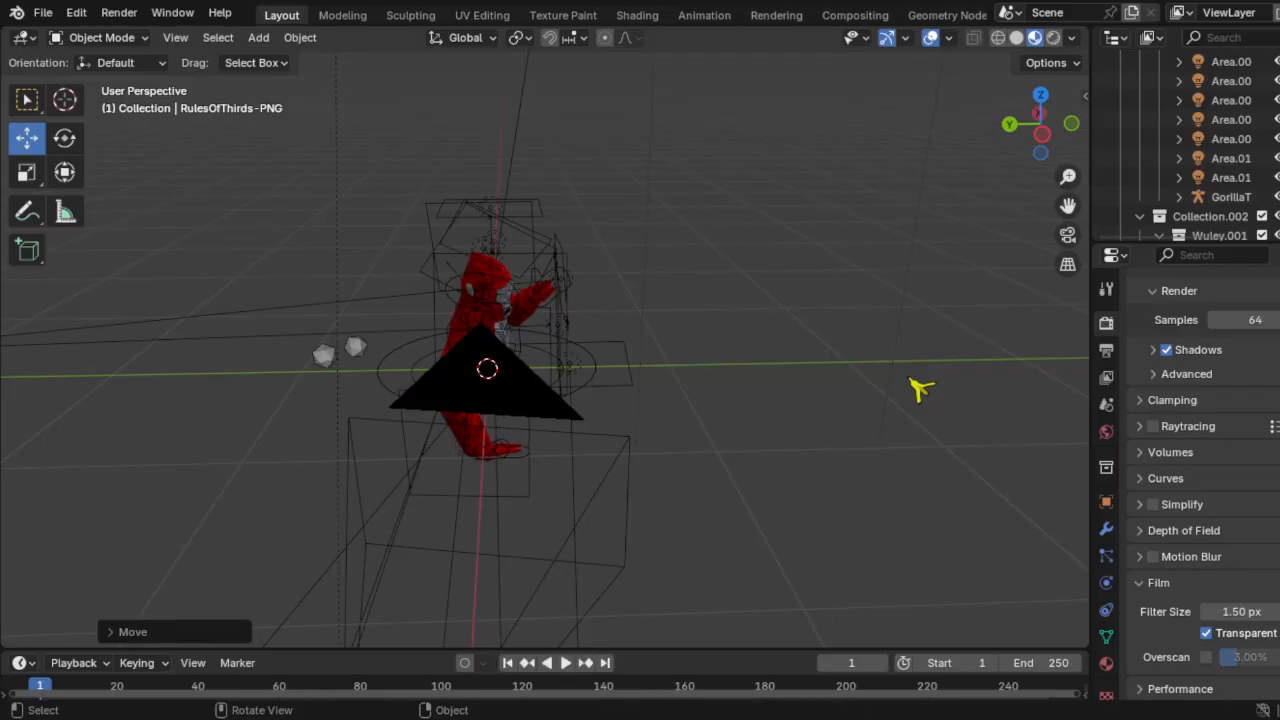
Step: Delete the controller icosphere at the gorilla's hand, re-render, and inspect the red gorilla
{"action": "scroll", "coordinate": [640, 360], "scroll_direction": "up", "scroll_amount": 4}
{"action": "middle_click_drag", "start_coordinate": [640, 360], "coordinate": [560, 350]}
{"action": "left_click", "coordinate": [369, 490]}
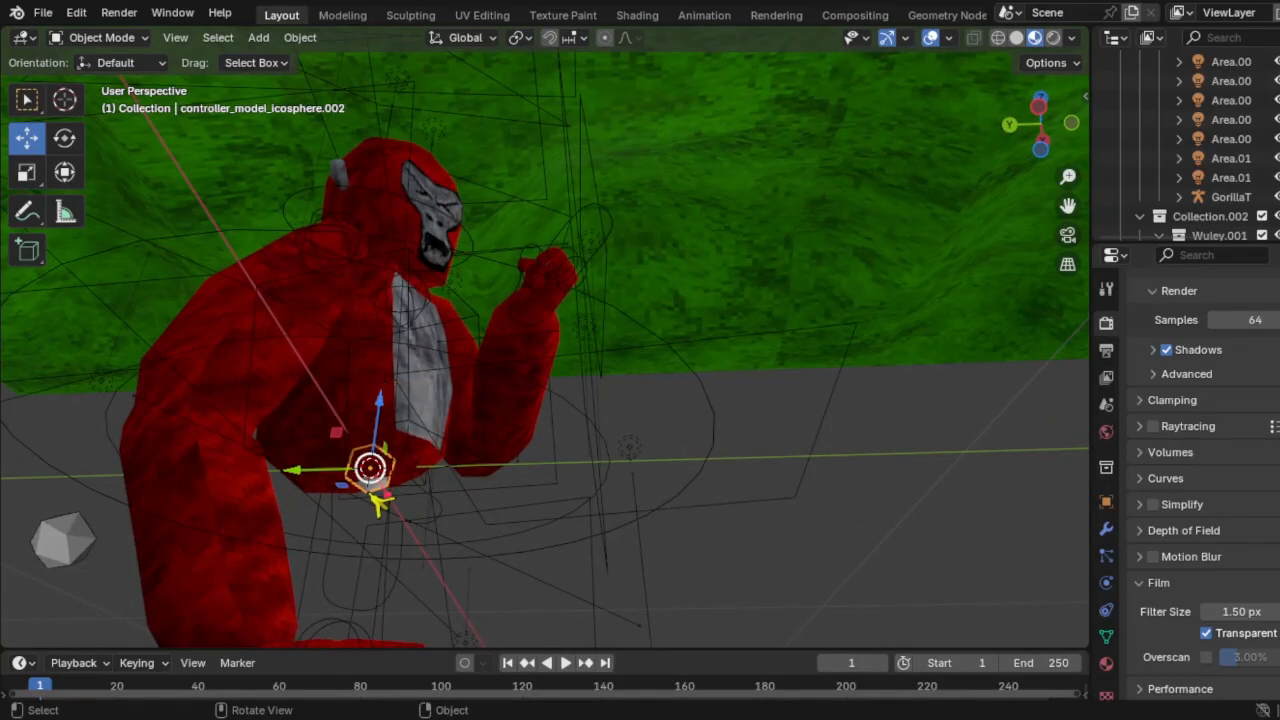
{"action": "key", "text": "Delete"}
{"action": "middle_click_drag", "start_coordinate": [400, 485], "coordinate": [558, 409]}
{"action": "key", "text": "F12"}
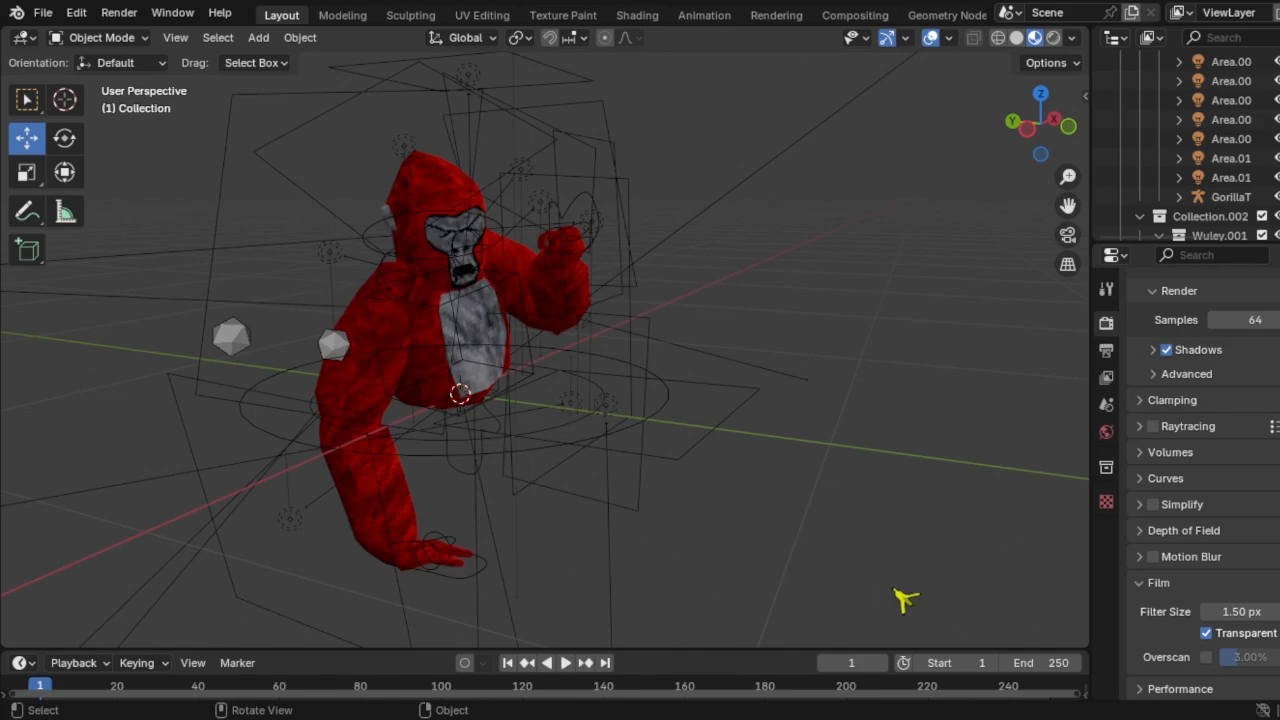
{"action": "middle_click_drag", "start_coordinate": [900, 362], "coordinate": [590, 382]}
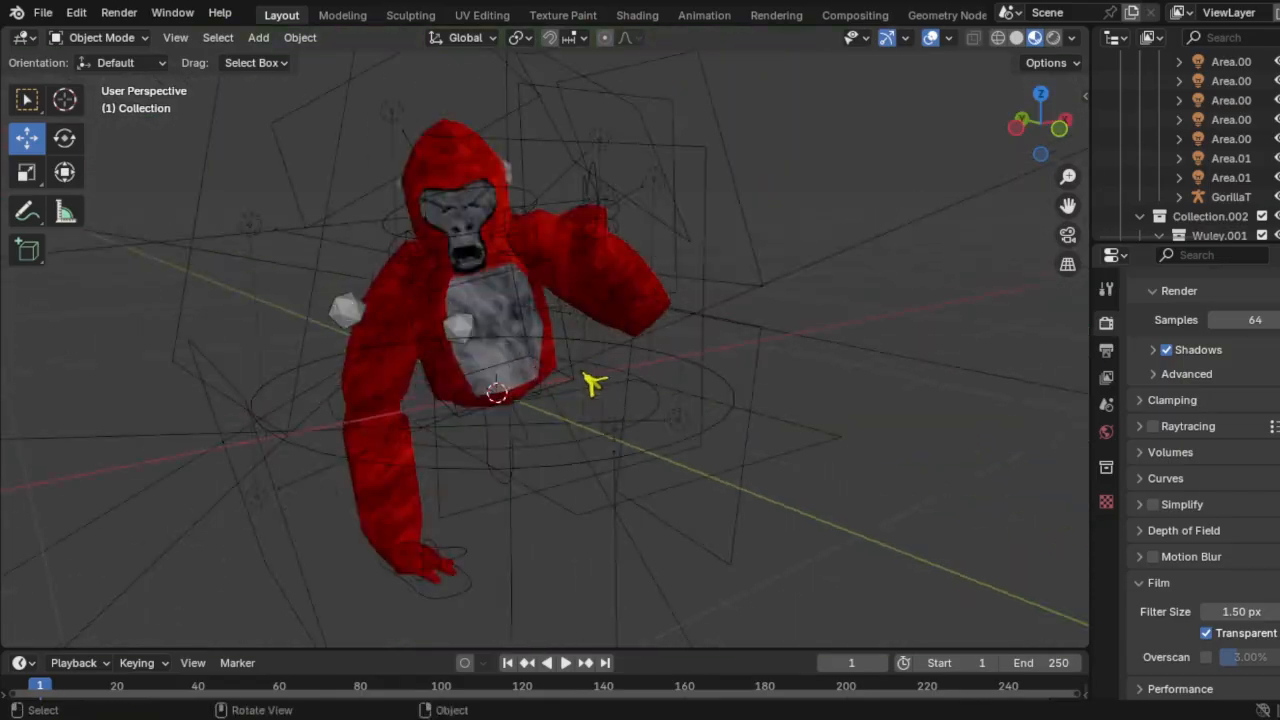
{"action": "middle_click_drag", "start_coordinate": [535, 438], "coordinate": [668, 392]}
{"action": "left_click_drag", "start_coordinate": [269, 223], "coordinate": [508, 517]}
Step: Select the cyan gorilla's rig and lights, then delete the red gorilla's rig
{"action": "scroll", "coordinate": [760, 400], "scroll_direction": "up", "scroll_amount": 2}
{"action": "left_click", "coordinate": [787, 388], "text": "shift"}
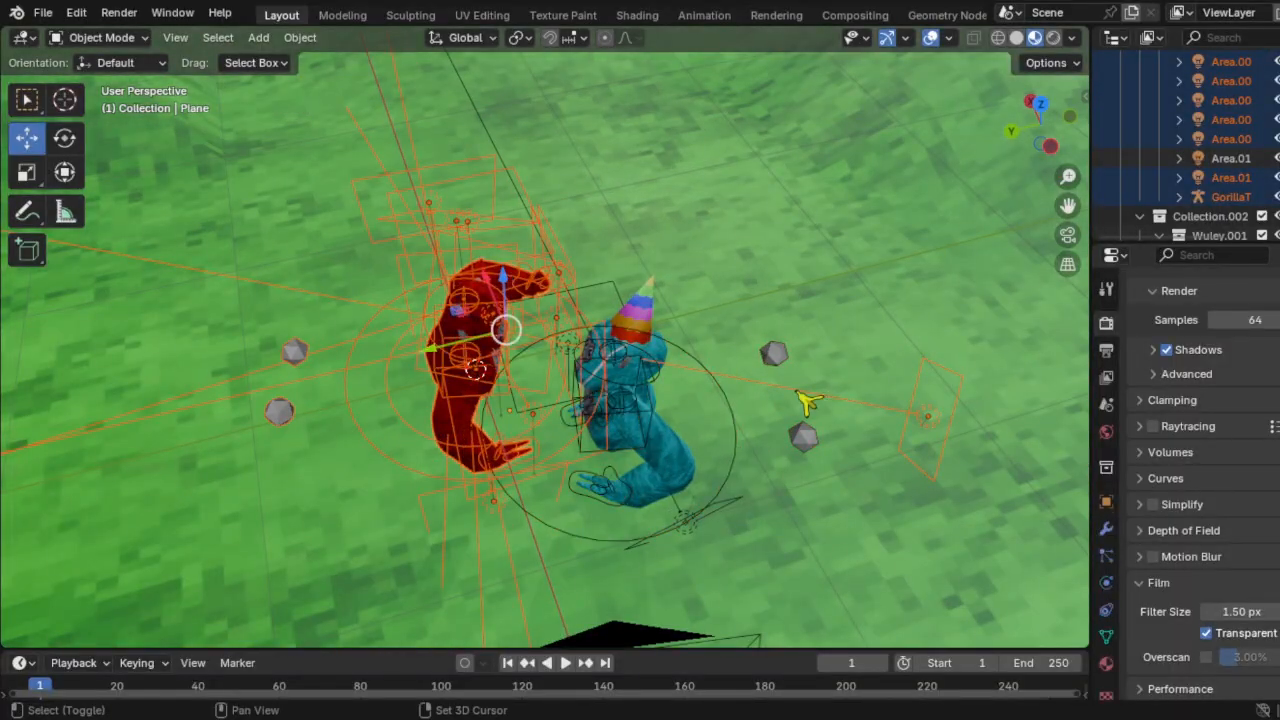
{"action": "left_click", "coordinate": [808, 400], "text": "shift"}
{"action": "left_click", "coordinate": [606, 337]}
{"action": "scroll", "coordinate": [618, 375], "scroll_direction": "down", "scroll_amount": 6}
{"action": "left_click_drag", "start_coordinate": [623, 386], "coordinate": [690, 326]}
{"action": "scroll", "coordinate": [650, 425], "scroll_direction": "up", "scroll_amount": 3}
{"action": "left_click", "coordinate": [651, 431], "text": "shift"}
{"action": "scroll", "coordinate": [630, 440], "scroll_direction": "up", "scroll_amount": 3}
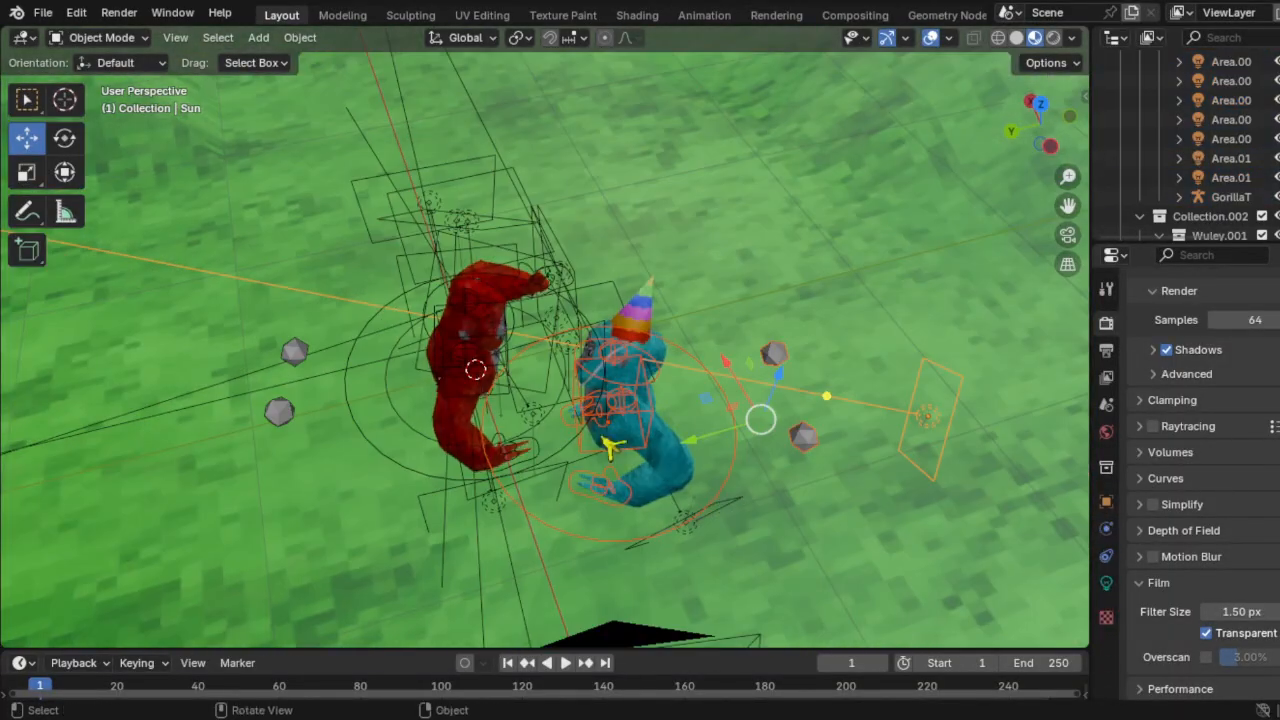
{"action": "left_click", "coordinate": [728, 502], "text": "shift"}
{"action": "left_click", "coordinate": [482, 375]}
{"action": "left_click_drag", "start_coordinate": [367, 398], "coordinate": [228, 433]}
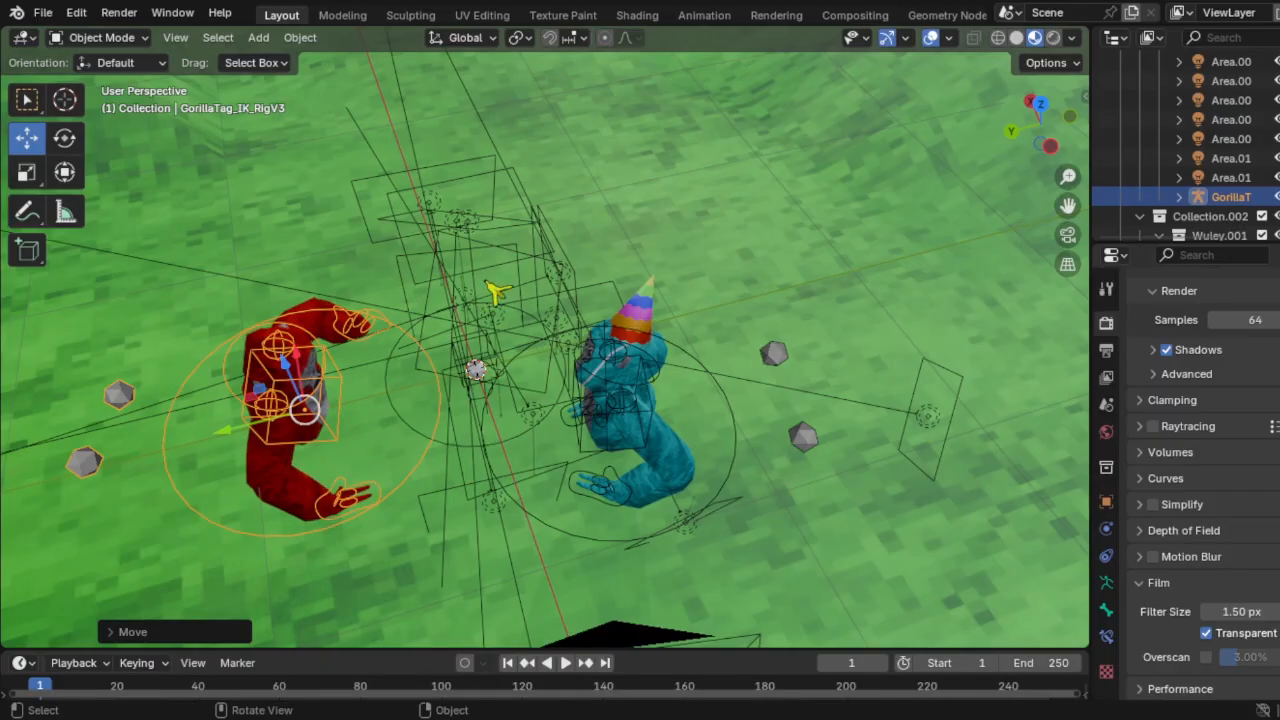
{"action": "key", "text": "Delete"}
Step: Delete the red gorilla's remaining objects and lights, keeping the sun
{"action": "scroll", "coordinate": [488, 284], "scroll_direction": "down", "scroll_amount": 7}
{"action": "left_click_drag", "start_coordinate": [606, 395], "coordinate": [470, 297]}
{"action": "scroll", "coordinate": [520, 280], "scroll_direction": "up", "scroll_amount": 7}
{"action": "left_click", "coordinate": [582, 216]}
{"action": "key", "text": "ctrl+z"}
{"action": "scroll", "coordinate": [650, 228], "scroll_direction": "down", "scroll_amount": 8}
{"action": "left_click", "coordinate": [650, 228], "text": "shift"}
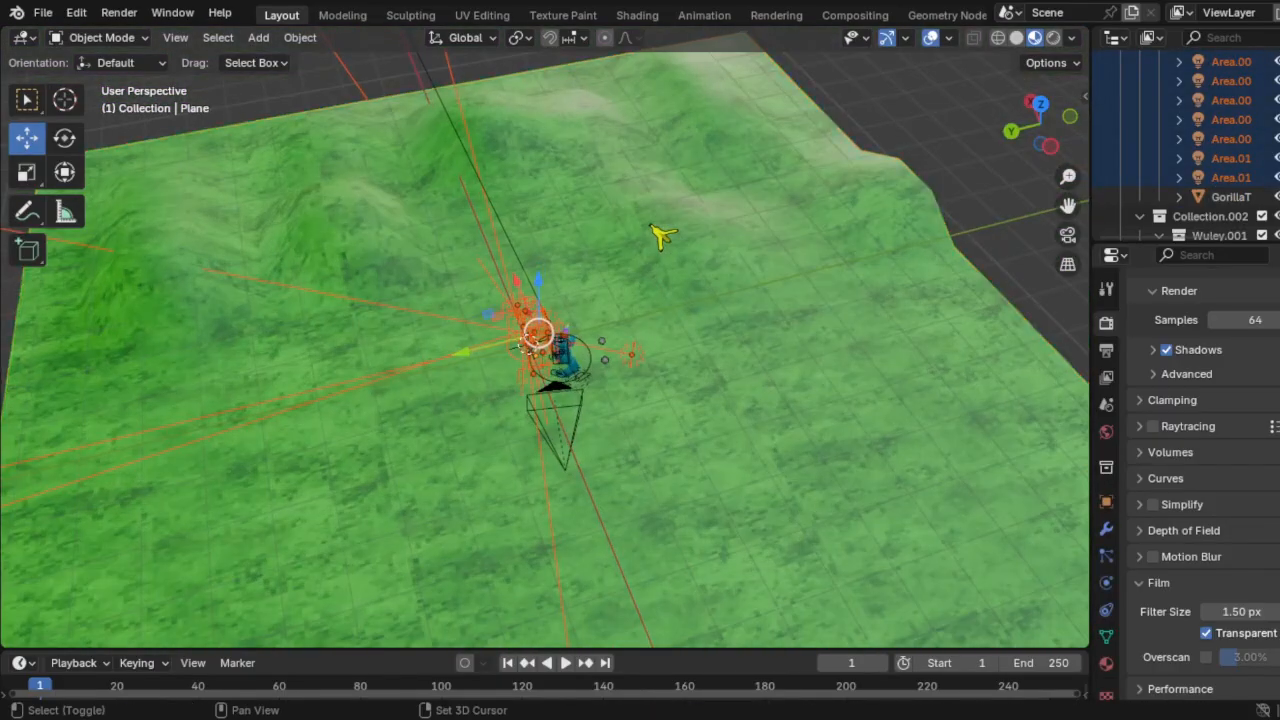
{"action": "scroll", "coordinate": [650, 228], "scroll_direction": "up", "scroll_amount": 7}
{"action": "left_click", "coordinate": [862, 404], "text": "shift"}
{"action": "key", "text": "Delete"}
{"action": "scroll", "coordinate": [600, 380], "scroll_direction": "up", "scroll_amount": 2}
Step: Delete the leftover red gorilla objects and the red guide object
{"action": "left_click_drag", "start_coordinate": [478, 364], "coordinate": [456, 398]}
{"action": "scroll", "coordinate": [553, 276], "scroll_direction": "down", "scroll_amount": 8}
{"action": "left_click", "coordinate": [553, 276], "text": "shift"}
{"action": "key", "text": "Delete"}
{"action": "scroll", "coordinate": [553, 276], "scroll_direction": "up", "scroll_amount": 7}
{"action": "middle_click_drag", "start_coordinate": [560, 330], "coordinate": [686, 400]}
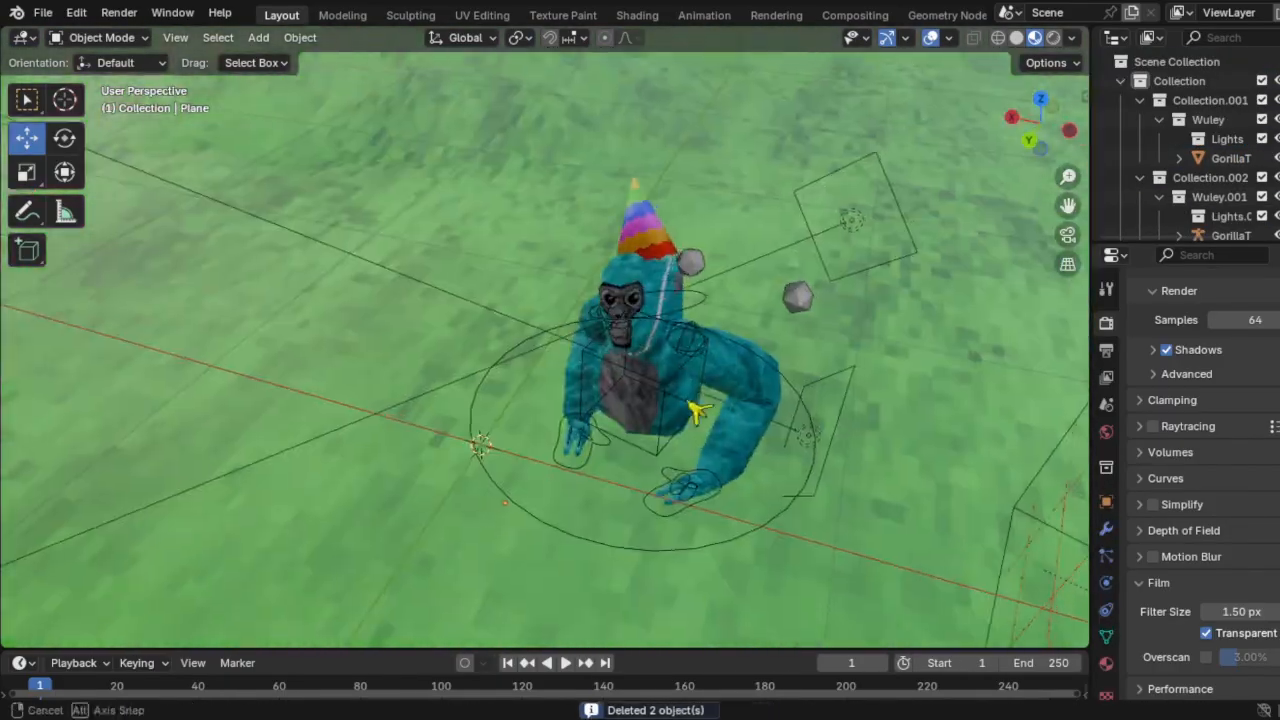
{"action": "key", "text": "KP_0"}
{"action": "left_click", "coordinate": [634, 305]}
{"action": "key", "text": "Delete"}
Step: Move the grass plane down out of sight
{"action": "middle_click_drag", "start_coordinate": [550, 346], "coordinate": [740, 385]}
{"action": "scroll", "coordinate": [520, 390], "scroll_direction": "down", "scroll_amount": 8}
{"action": "left_click", "coordinate": [505, 402]}
{"action": "left_click_drag", "start_coordinate": [503, 400], "coordinate": [502, 546]}
{"action": "scroll", "coordinate": [502, 546], "scroll_direction": "up", "scroll_amount": 8}
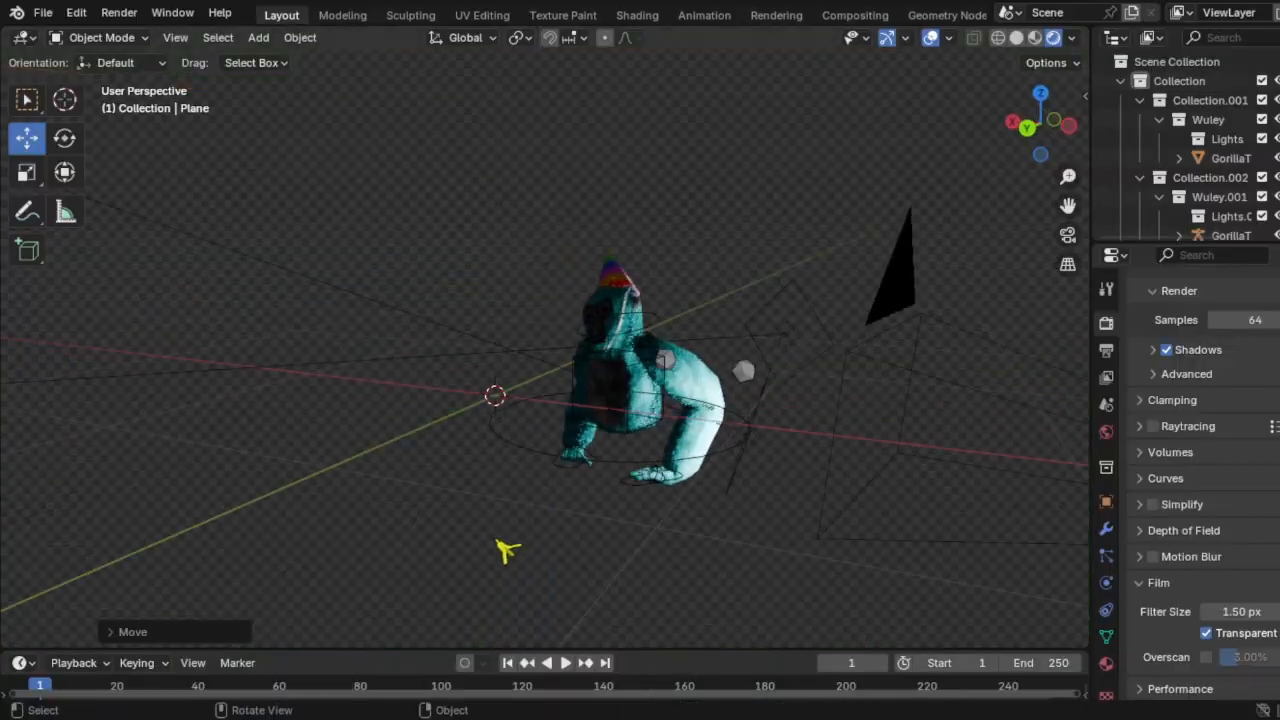
Step: Add a Sun light with Strength 50 and copy it
{"action": "key", "text": "shift+a"}
{"action": "mouse_move", "coordinate": [440, 555]}
{"action": "left_click", "coordinate": [504, 577]}
{"action": "left_click", "coordinate": [1106, 583]}
{"action": "left_click", "coordinate": [1242, 452]}
{"action": "type", "text": "50"}
{"action": "key", "text": "Return"}
{"action": "middle_click_drag", "start_coordinate": [750, 370], "coordinate": [691, 362]}
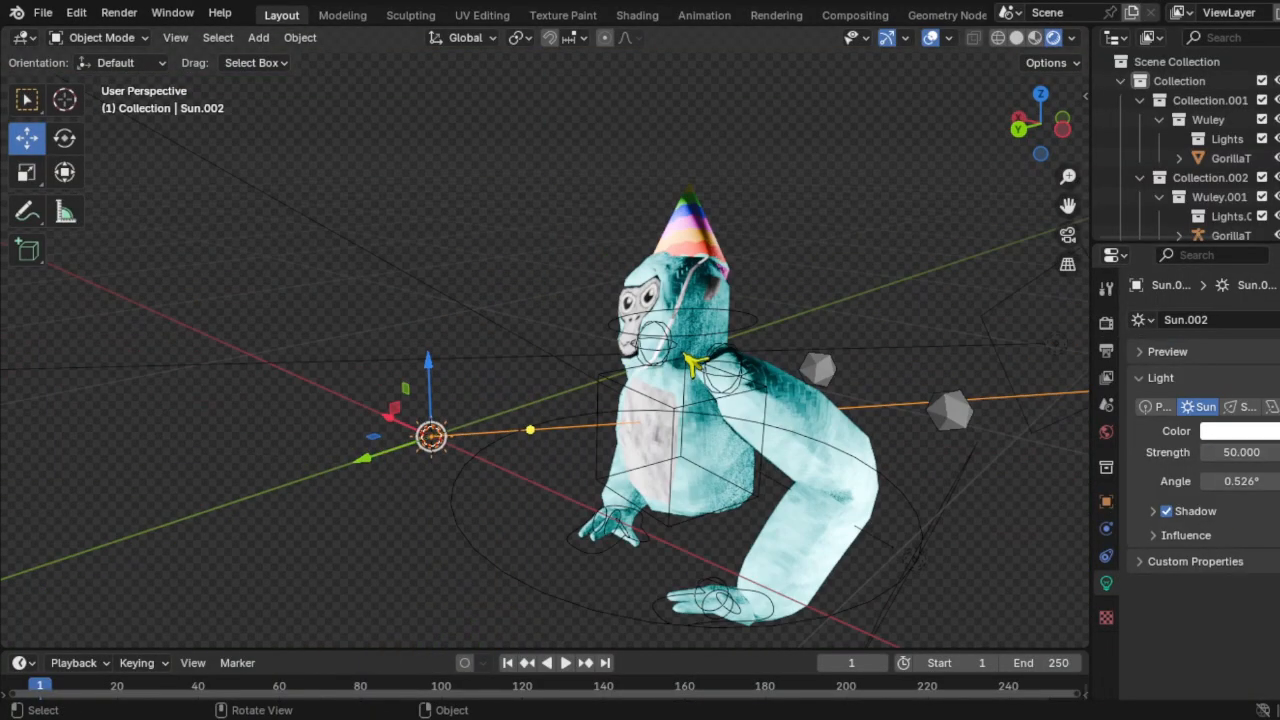
{"action": "key", "text": "ctrl+c"}
{"action": "key", "text": "ctrl+v"}
Step: Paste two more copies of the sun and turn Sun.004 into an area light
{"action": "left_click_drag", "start_coordinate": [468, 401], "coordinate": [600, 232]}
{"action": "key", "text": "ctrl+v"}
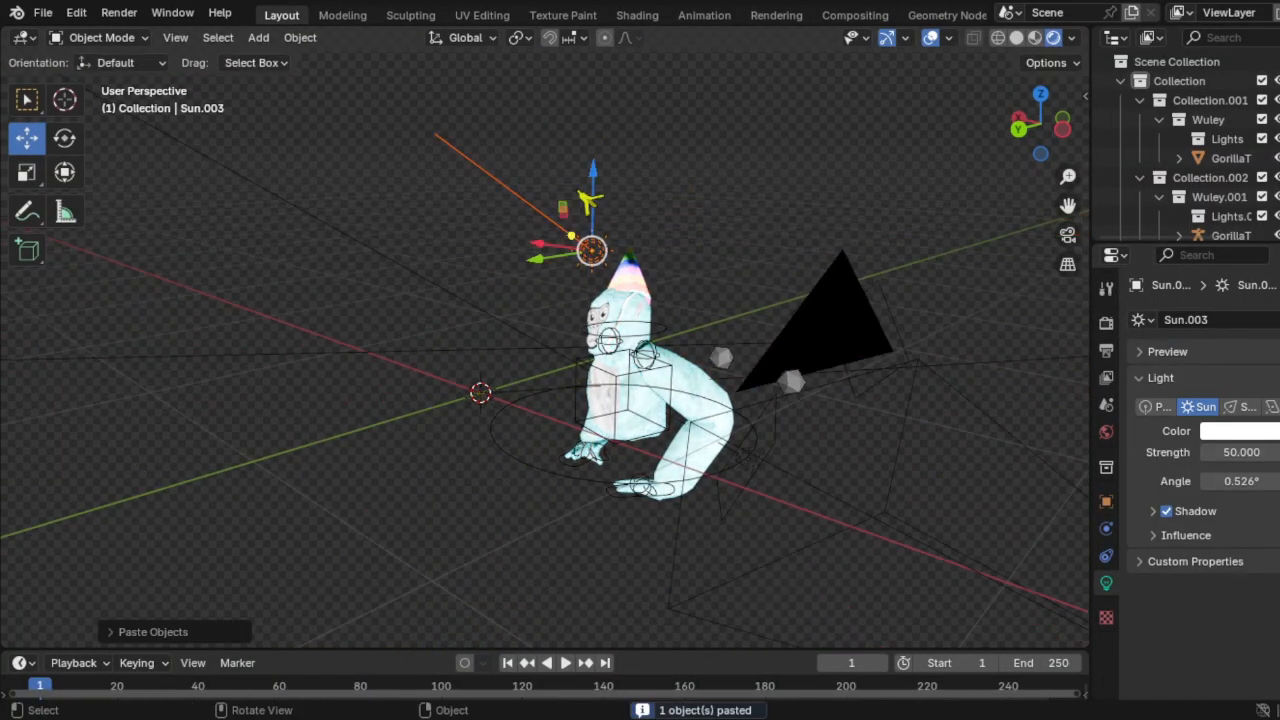
{"action": "middle_click_drag", "start_coordinate": [800, 275], "coordinate": [677, 290]}
{"action": "key", "text": "ctrl+v"}
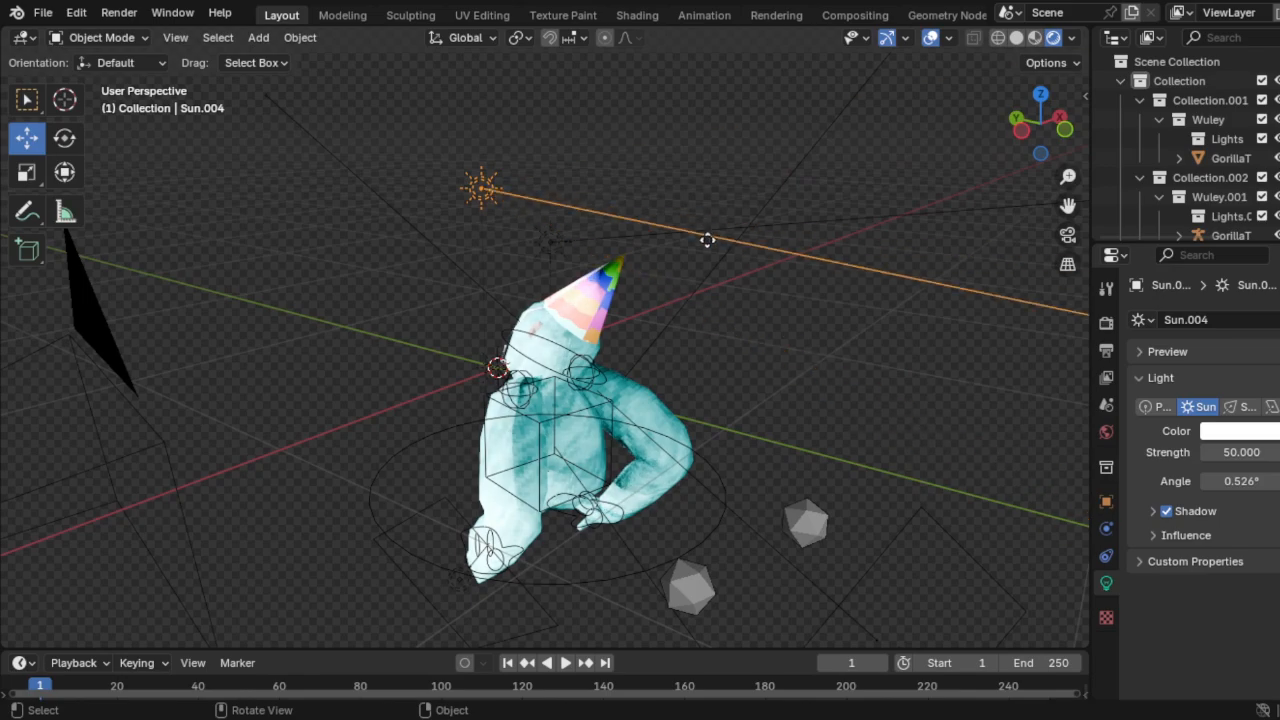
{"action": "middle_click_drag", "start_coordinate": [707, 240], "coordinate": [760, 380]}
{"action": "left_click", "coordinate": [1272, 407]}
{"action": "middle_click_drag", "start_coordinate": [840, 400], "coordinate": [860, 280]}
{"action": "left_click", "coordinate": [860, 280]}
Step: Render the cyan gorilla from the camera, then delete everything and undo it
{"action": "key", "text": "KP_0"}
{"action": "left_click", "coordinate": [119, 13]}
{"action": "left_click", "coordinate": [161, 35]}
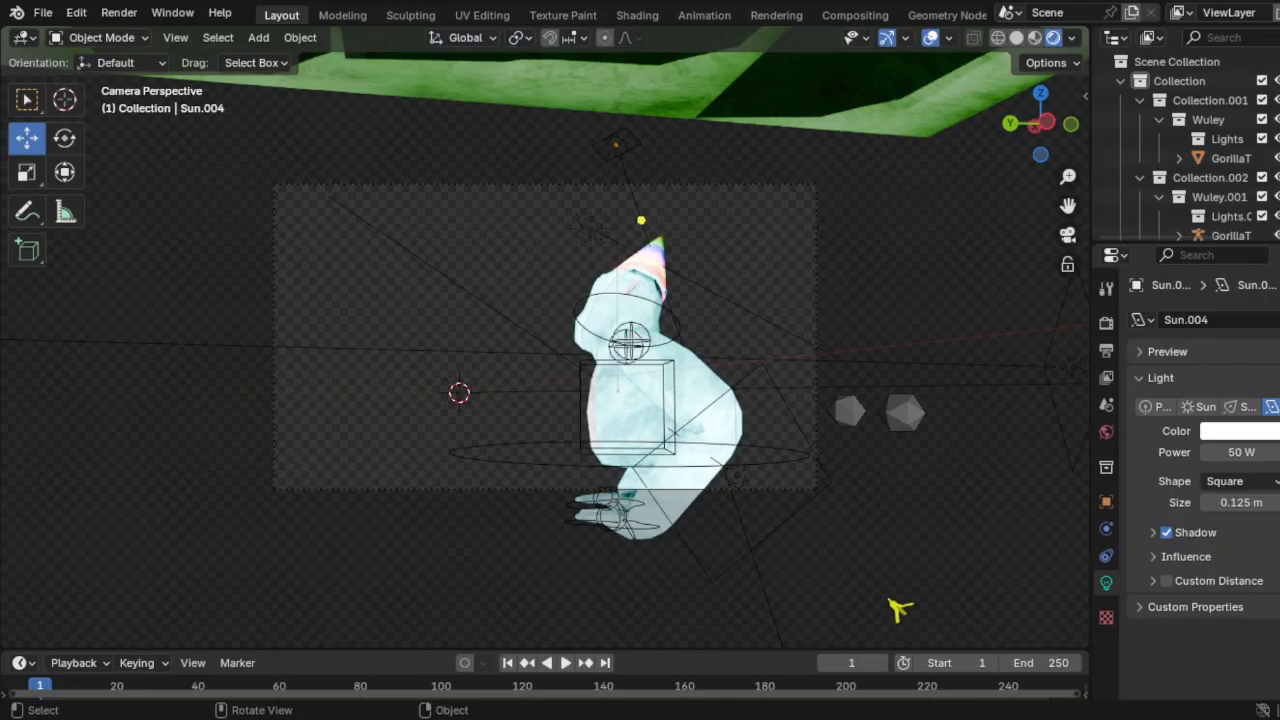
{"action": "key", "text": "a"}
{"action": "key", "text": "Delete"}
{"action": "key", "text": "ctrl+z"}
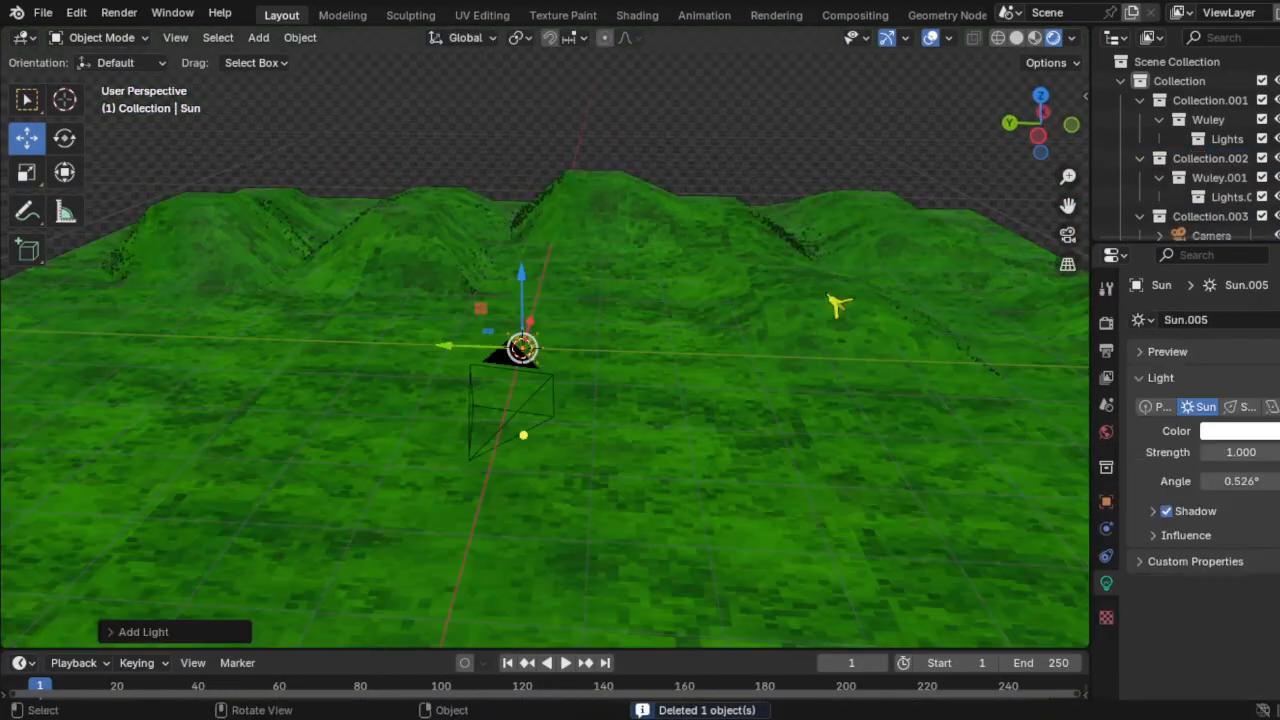
Step: Raise the sun strength to about 5 and render the empty green hills from the camera
{"action": "key", "text": "KP_0"}
{"action": "left_click_drag", "start_coordinate": [1236, 452], "coordinate": [1245, 452]}
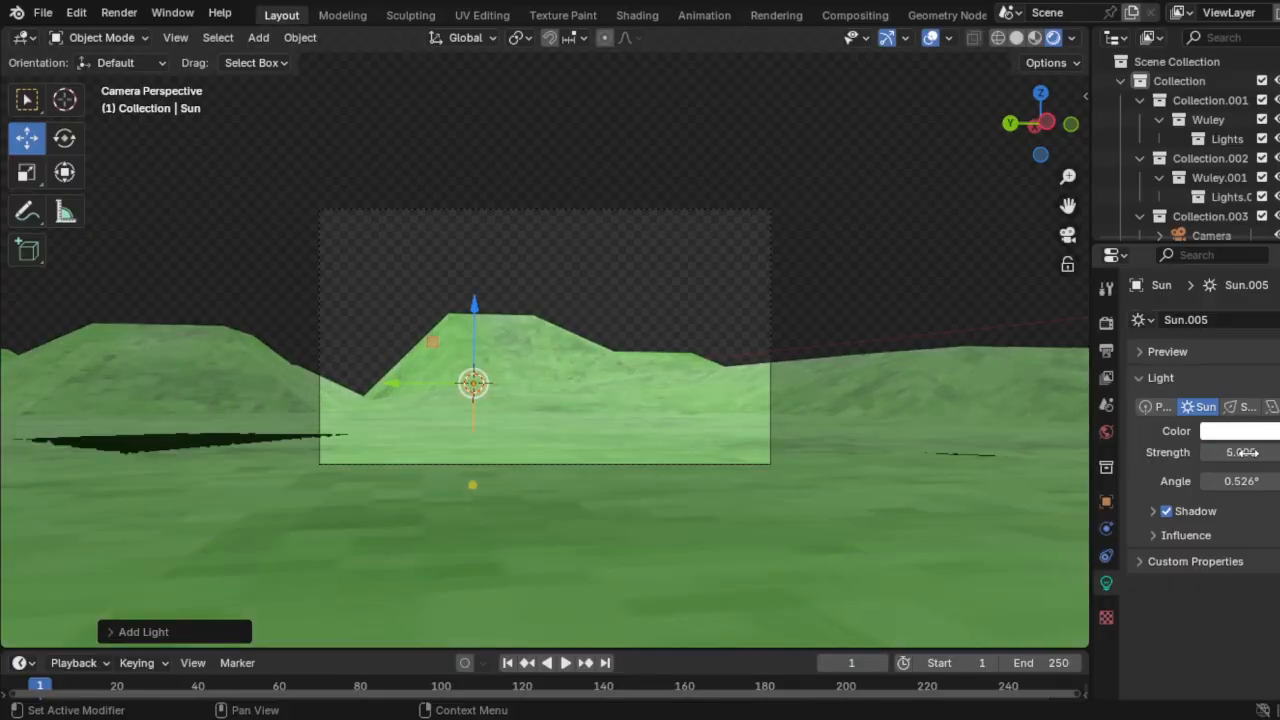
{"action": "left_click", "coordinate": [740, 195]}
{"action": "left_click", "coordinate": [118, 14]}
{"action": "left_click", "coordinate": [148, 36]}
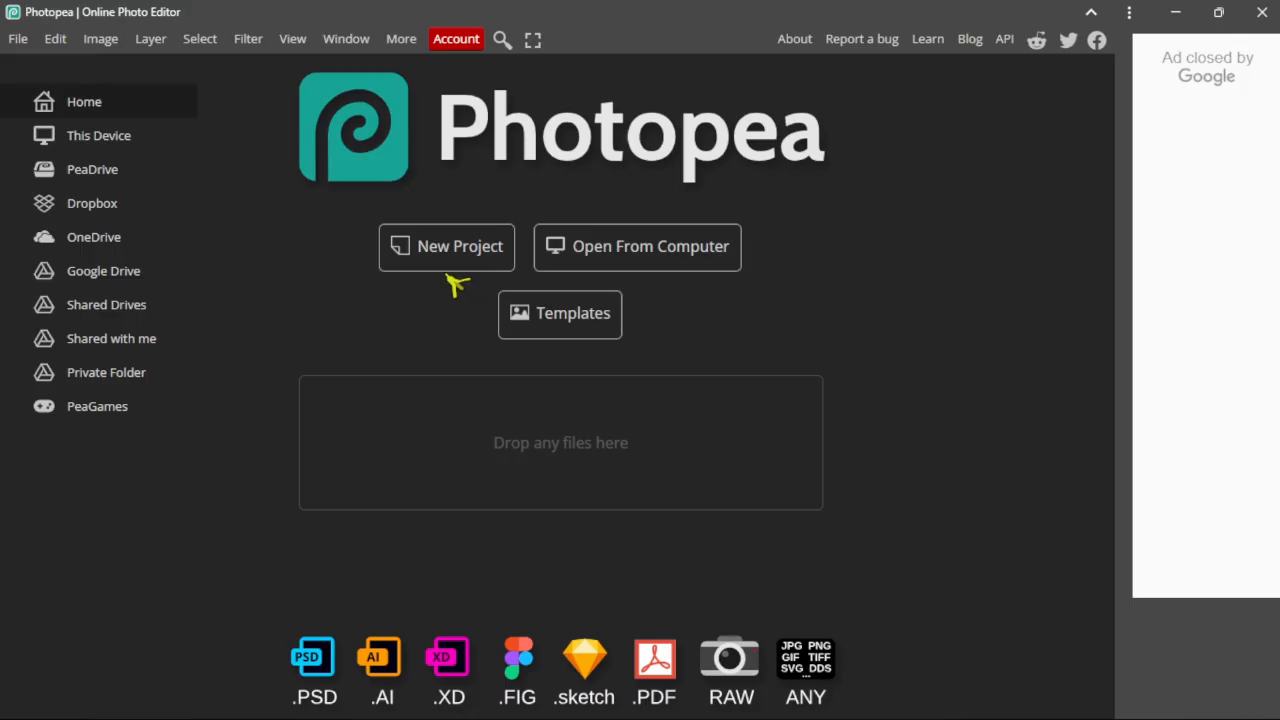
Step: Create a blank 1280×720 document from the Youtube Thumbnail preset
{"action": "left_click", "coordinate": [500, 247]}
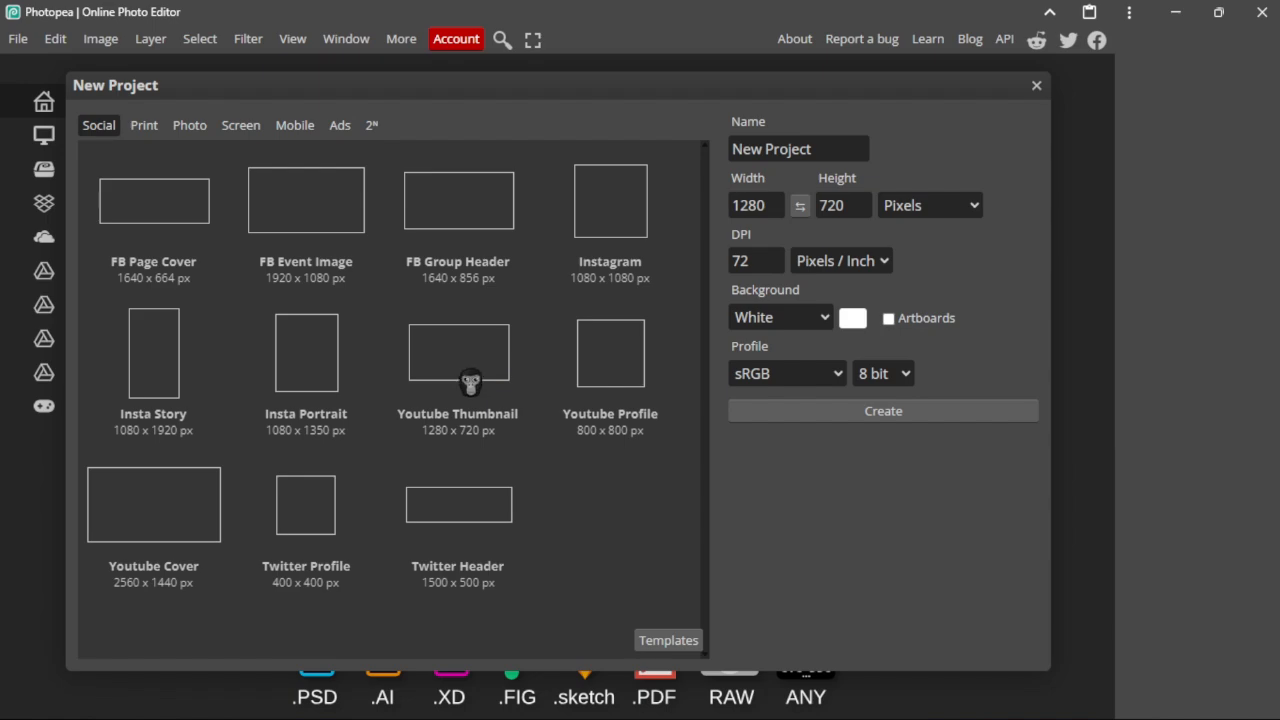
{"action": "left_click", "coordinate": [455, 350]}
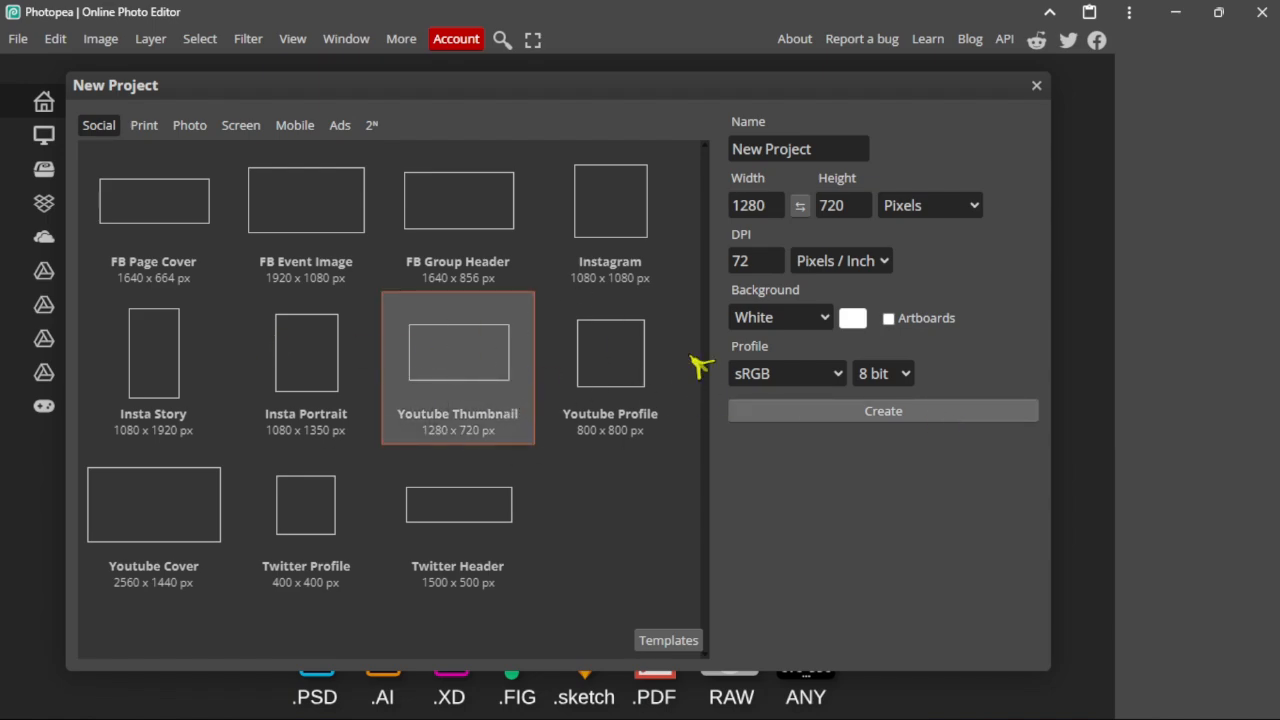
{"action": "left_click", "coordinate": [912, 404]}
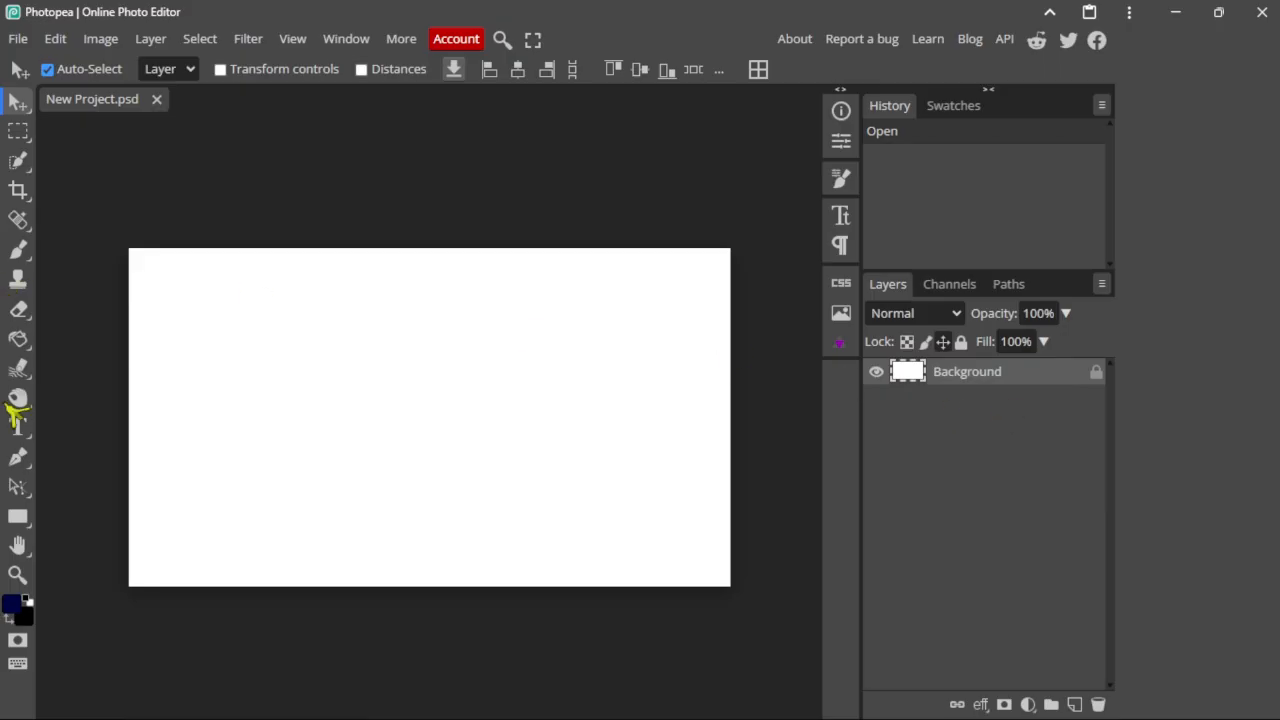
Step: Place the main monk, kid and grass render images into the document as layers
{"action": "left_click", "coordinate": [18, 38]}
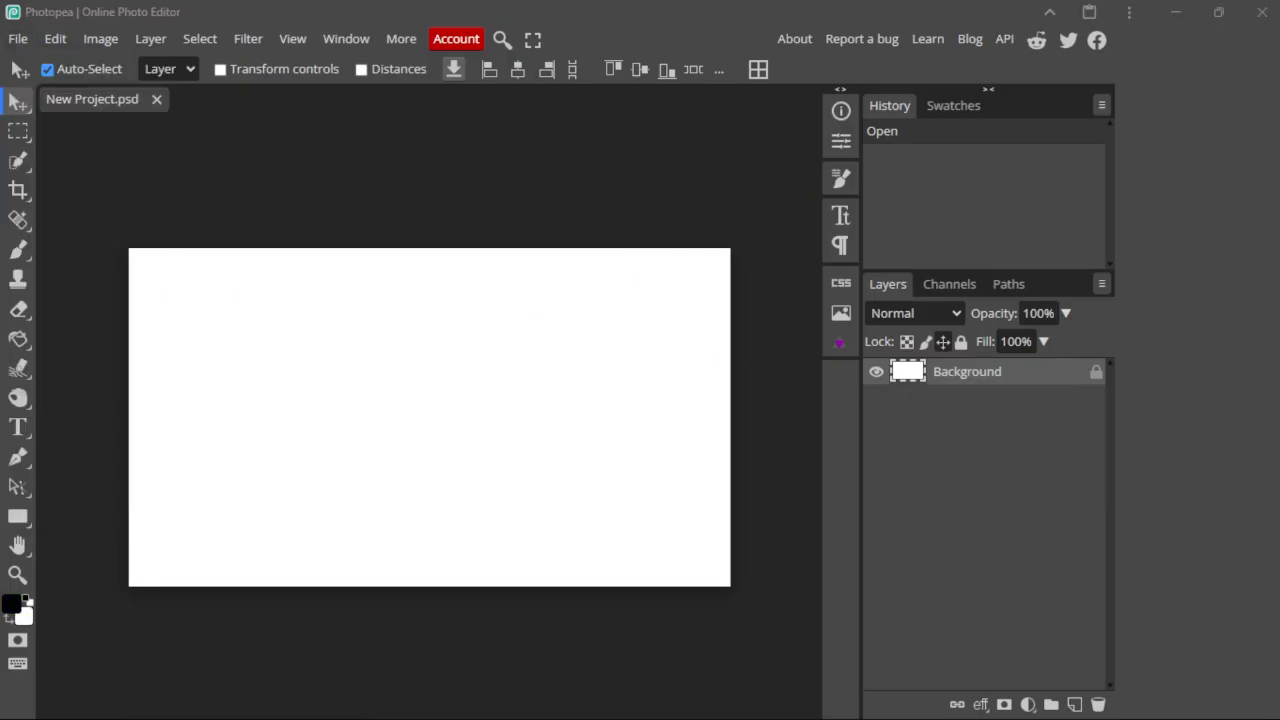
{"action": "left_click", "coordinate": [986, 400]}
{"action": "left_click", "coordinate": [20, 40]}
{"action": "left_click", "coordinate": [66, 127]}
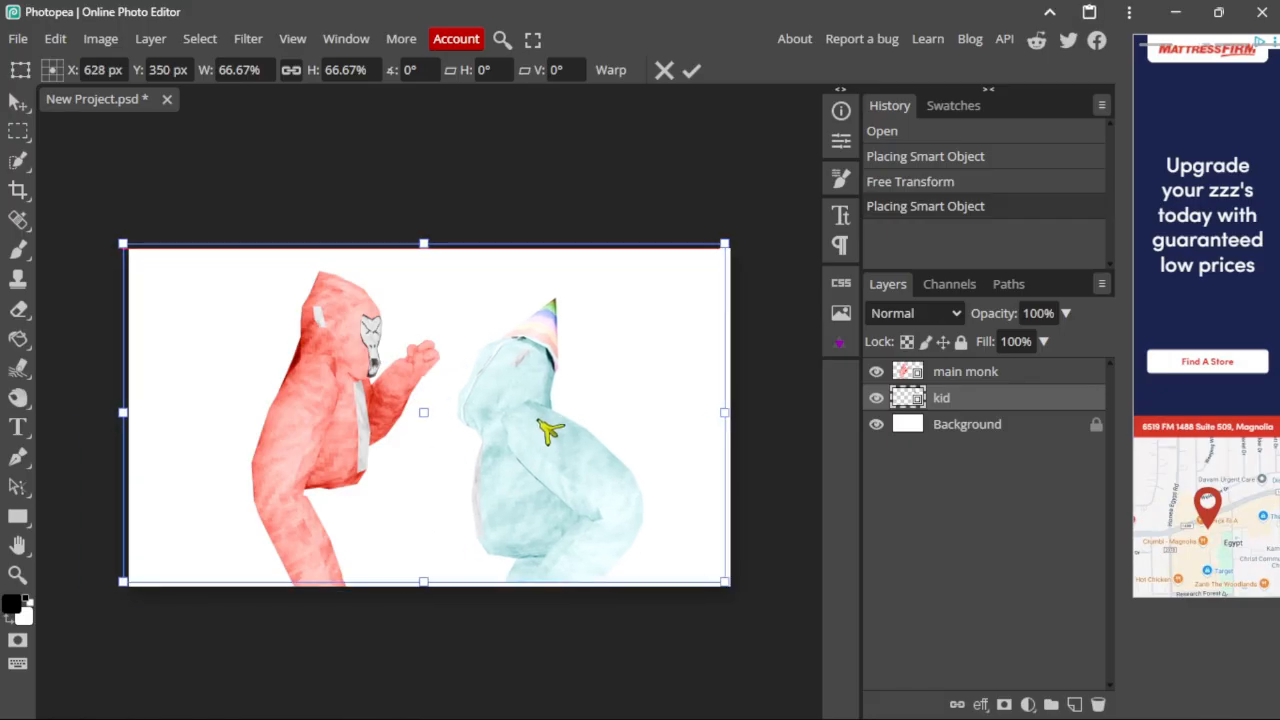
{"action": "left_click", "coordinate": [18, 38]}
{"action": "left_click", "coordinate": [66, 127]}
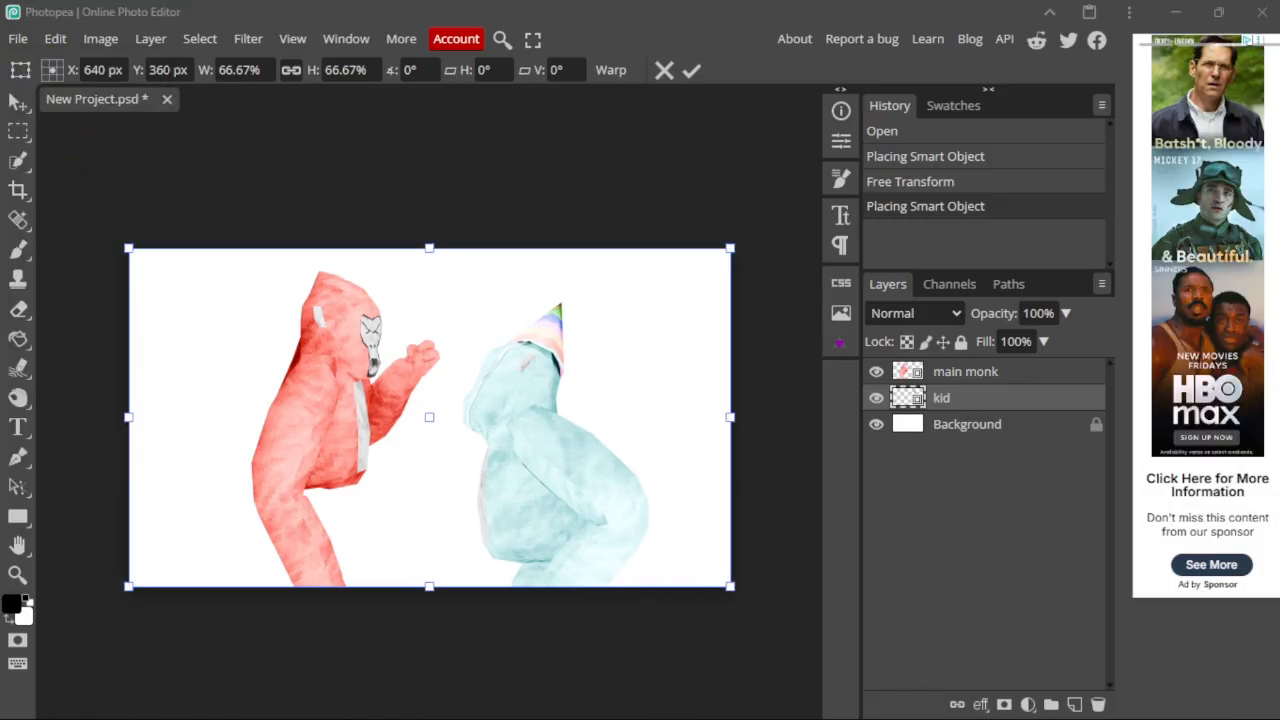
{"action": "left_click", "coordinate": [1040, 449]}
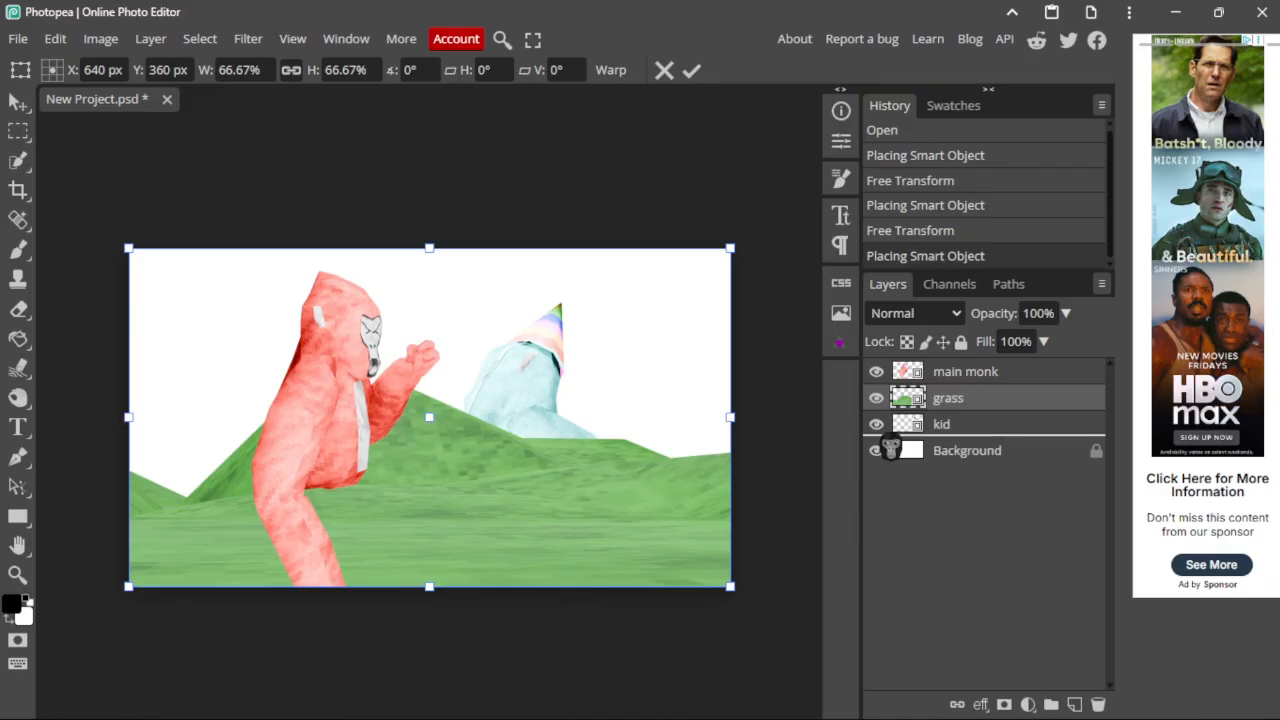
Step: Move the grass layer below the kid layer, then select the main monk layer
{"action": "left_click_drag", "start_coordinate": [890, 449], "coordinate": [889, 441]}
{"action": "scroll", "coordinate": [341, 420], "scroll_direction": "up", "scroll_amount": 2}
{"action": "scroll", "coordinate": [768, 403], "scroll_direction": "down", "scroll_amount": 4}
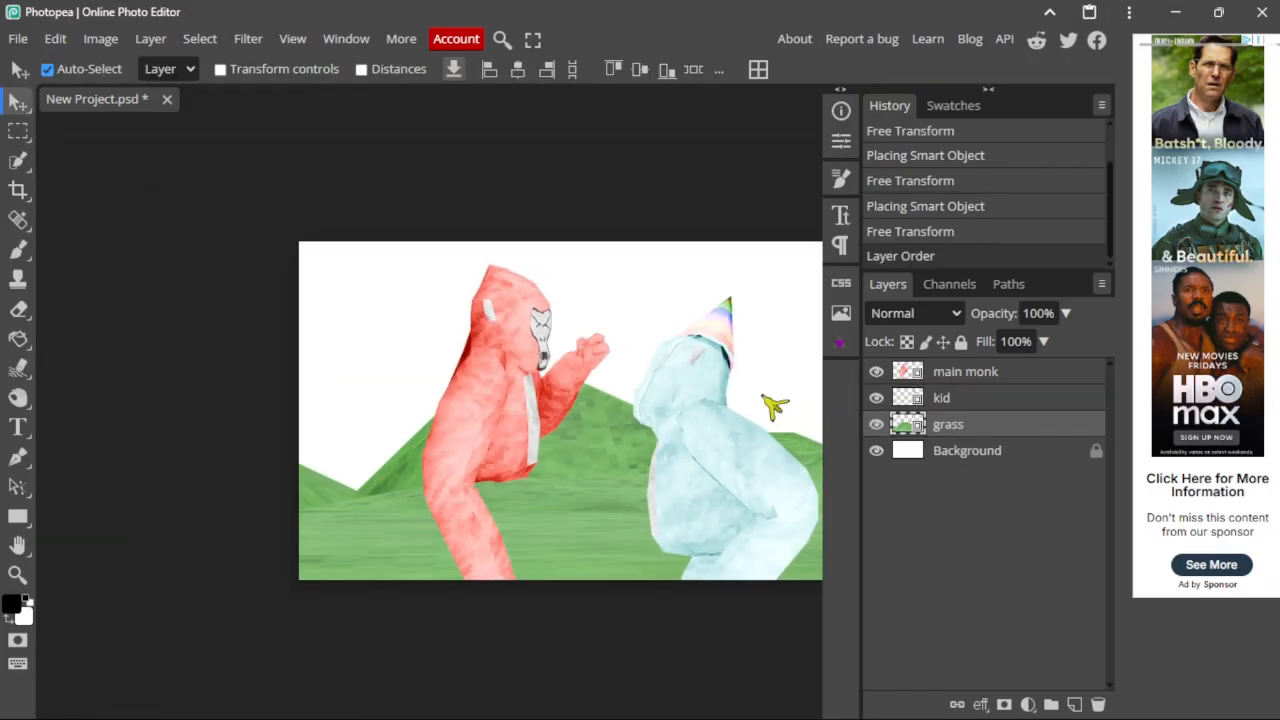
{"action": "left_click", "coordinate": [1014, 397]}
{"action": "left_click", "coordinate": [1014, 379]}
{"action": "scroll", "coordinate": [455, 400], "scroll_direction": "up", "scroll_amount": 5}
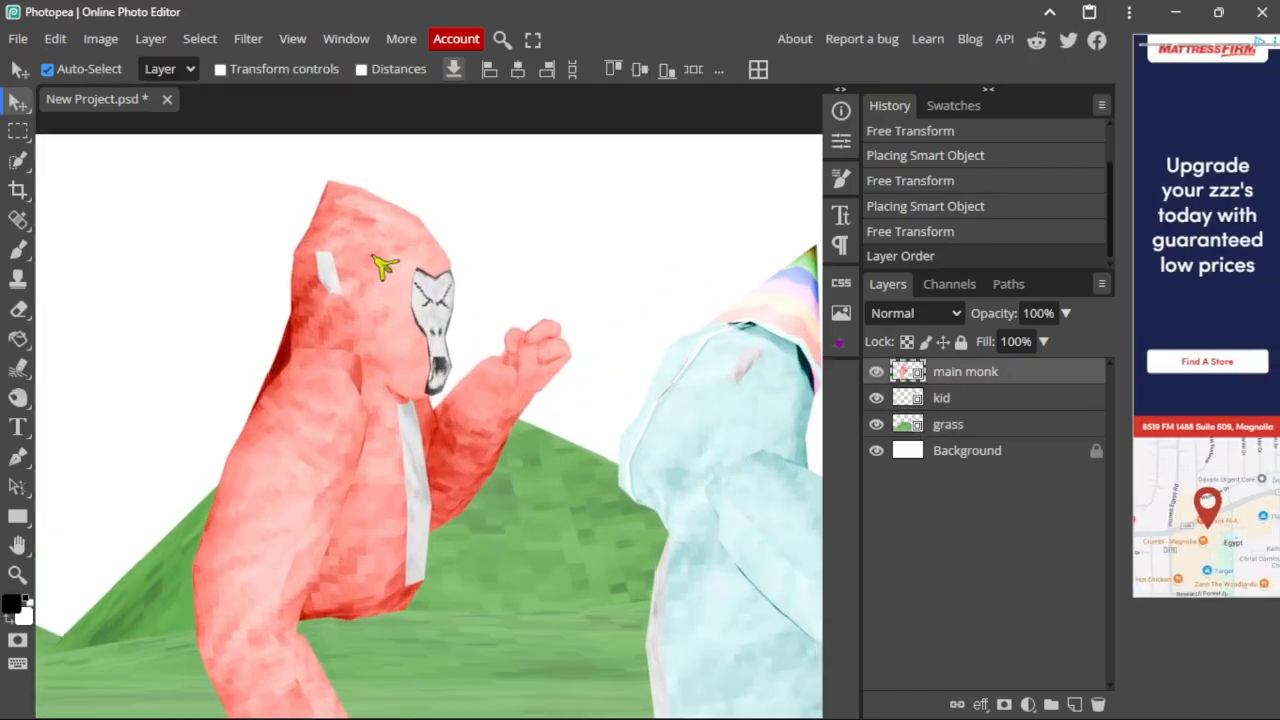
{"action": "scroll", "coordinate": [385, 268], "scroll_direction": "down", "scroll_amount": 3}
{"action": "scroll", "coordinate": [385, 268], "scroll_direction": "up", "scroll_amount": 2}
Step: Apply Vibrance 100 to the main monk layer, then start a second Vibrance adjustment
{"action": "left_click", "coordinate": [100, 38]}
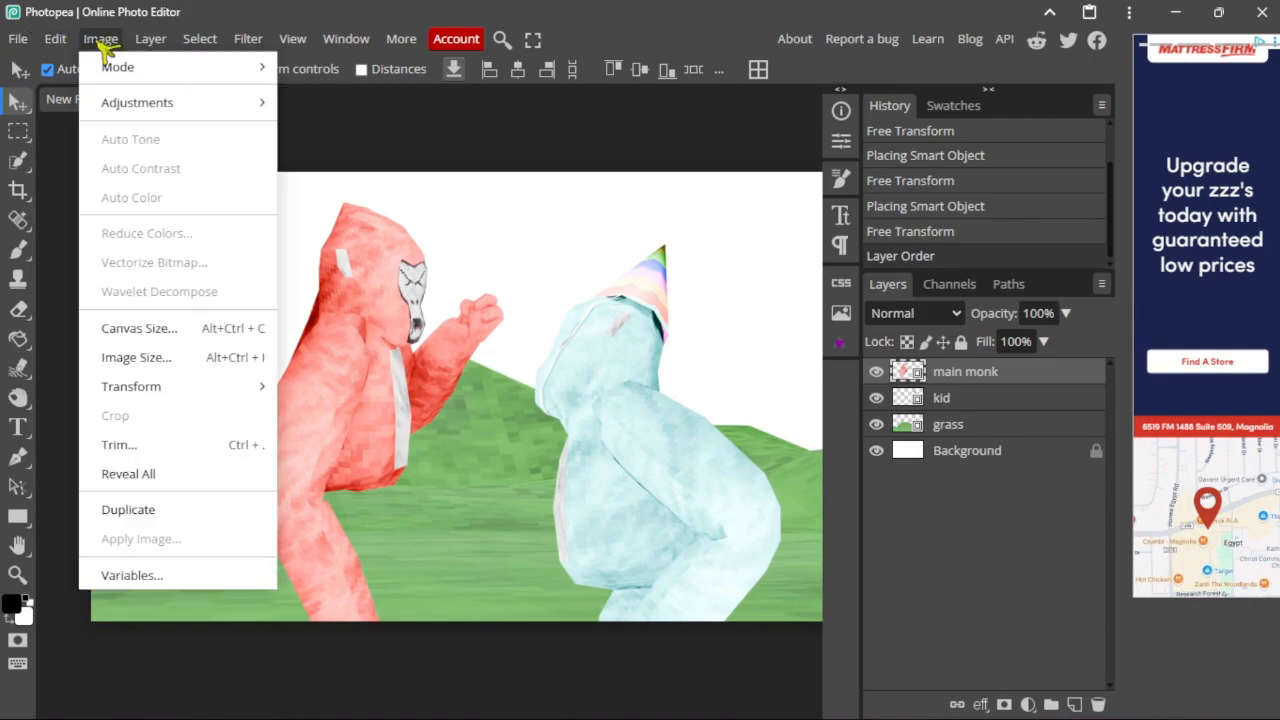
{"action": "mouse_move", "coordinate": [140, 104]}
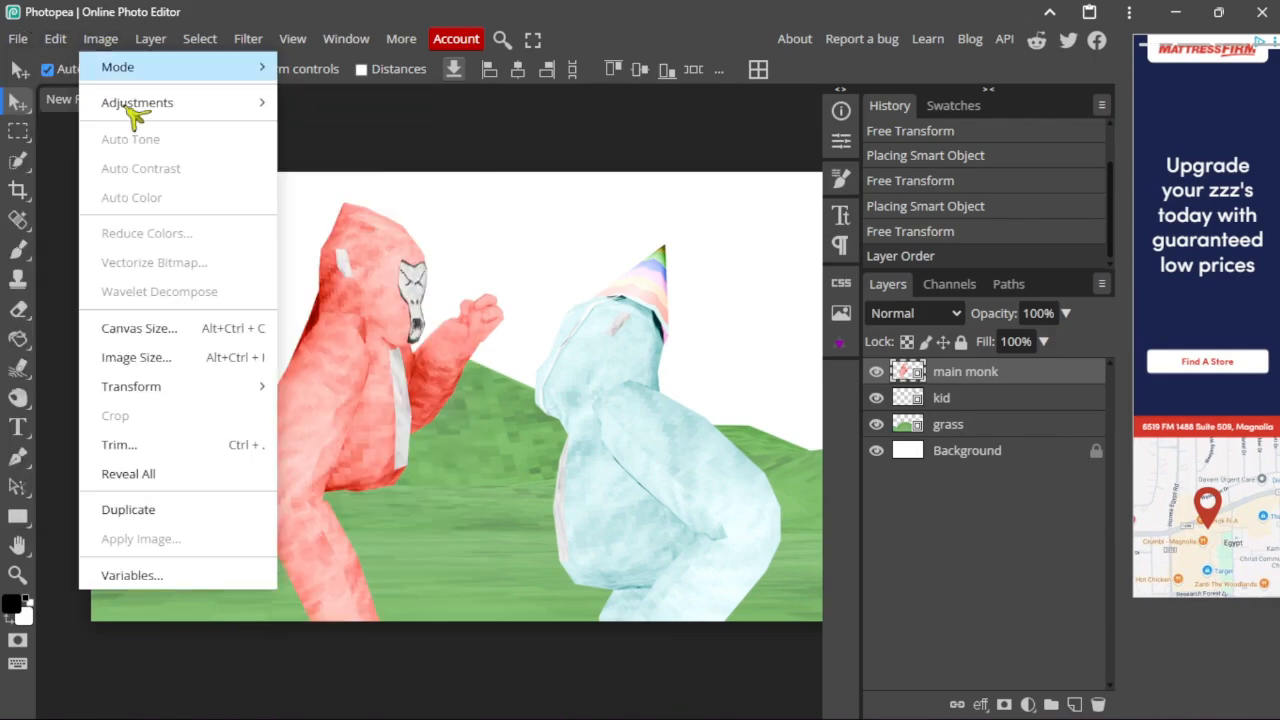
{"action": "left_click", "coordinate": [393, 234]}
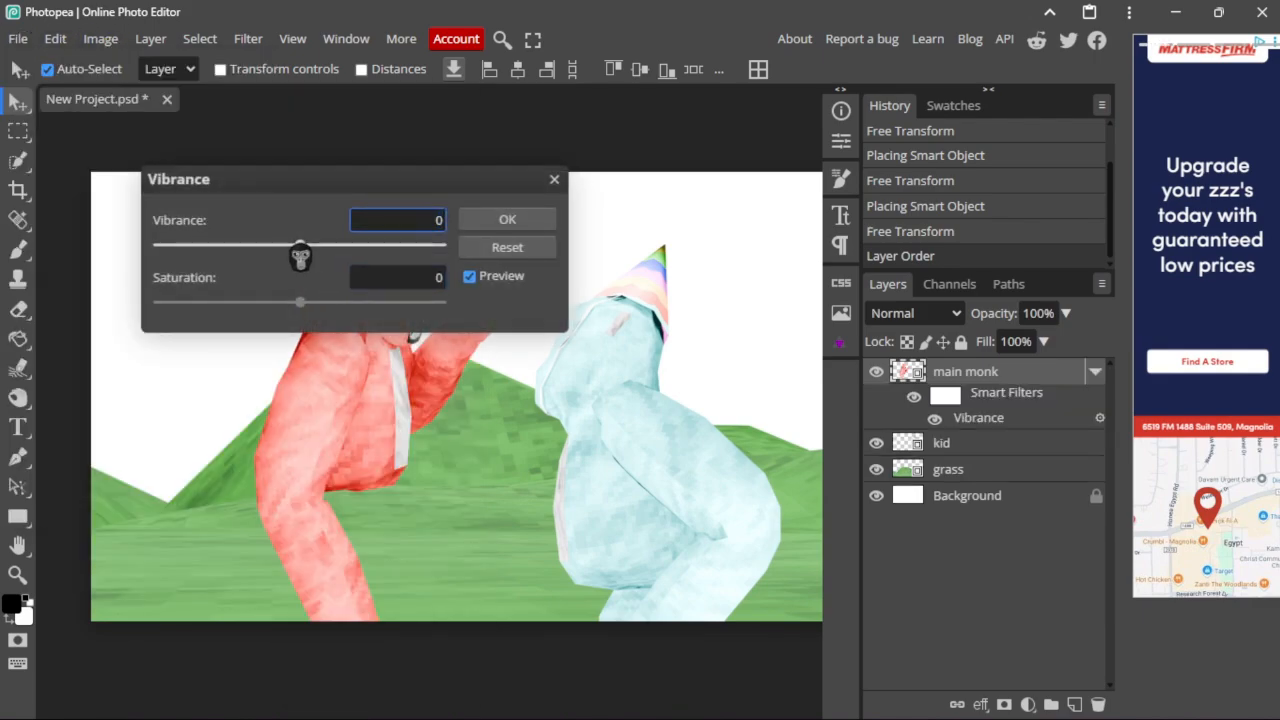
{"action": "left_click_drag", "start_coordinate": [300, 256], "coordinate": [720, 263]}
{"action": "left_click", "coordinate": [521, 220]}
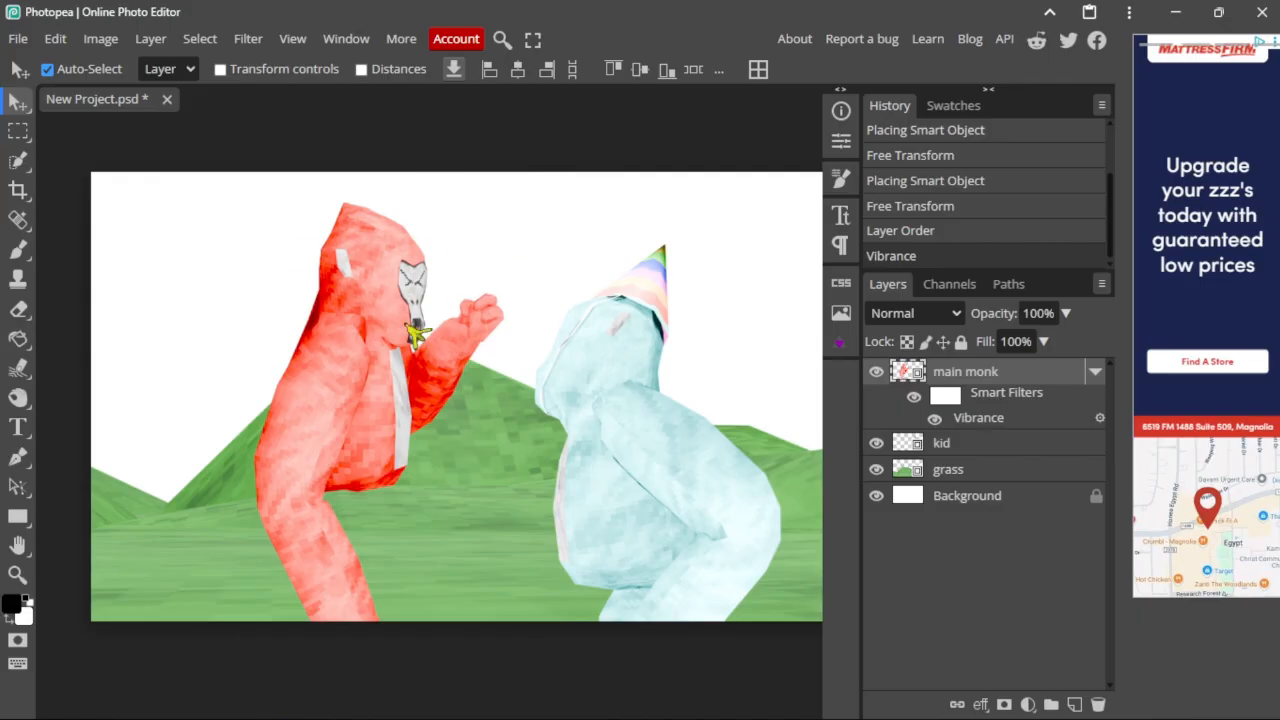
{"action": "left_click", "coordinate": [102, 39]}
{"action": "mouse_move", "coordinate": [190, 102]}
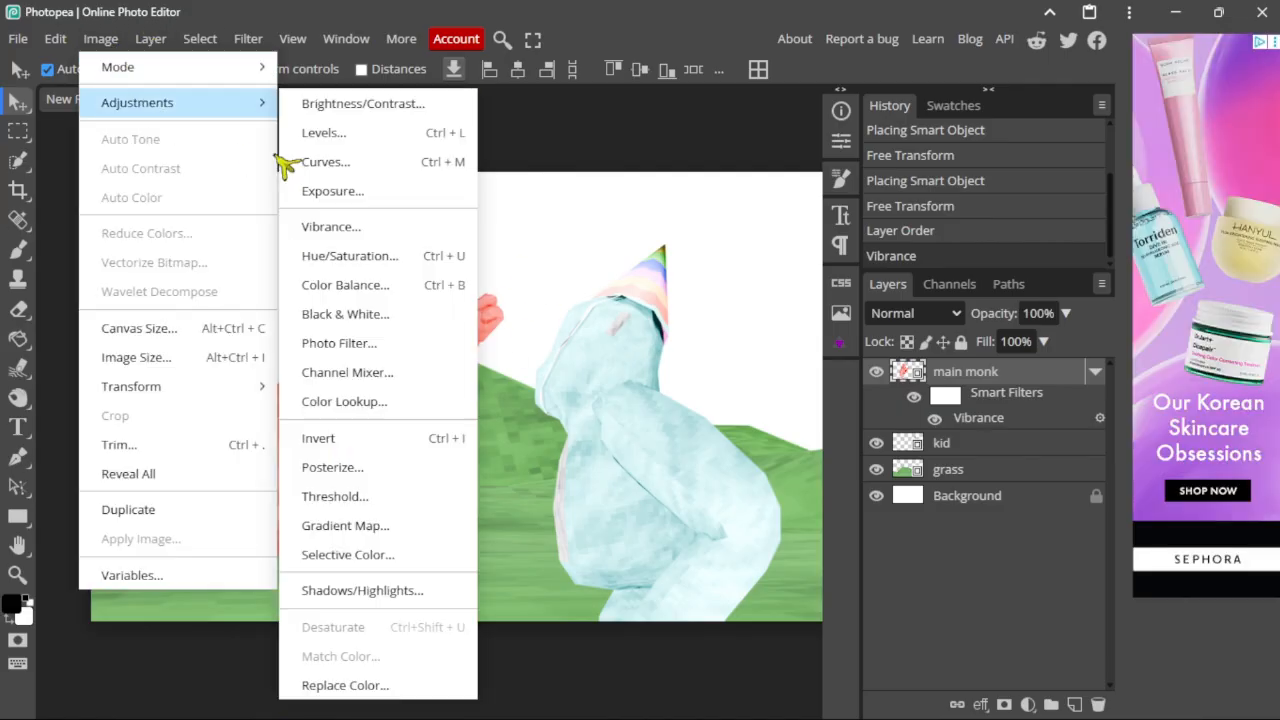
{"action": "left_click", "coordinate": [330, 226]}
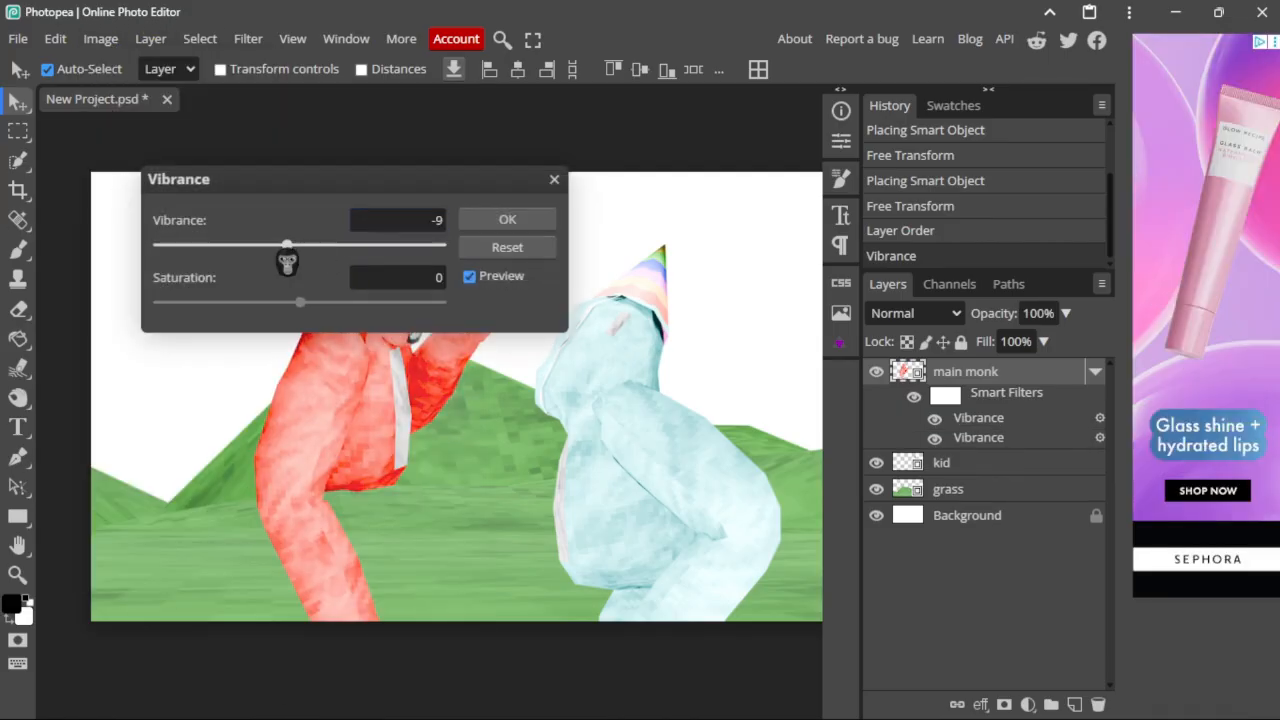
Step: Confirm the pending Vibrance, then apply a first Vibrance boost to the kid layer
{"action": "left_click", "coordinate": [508, 220]}
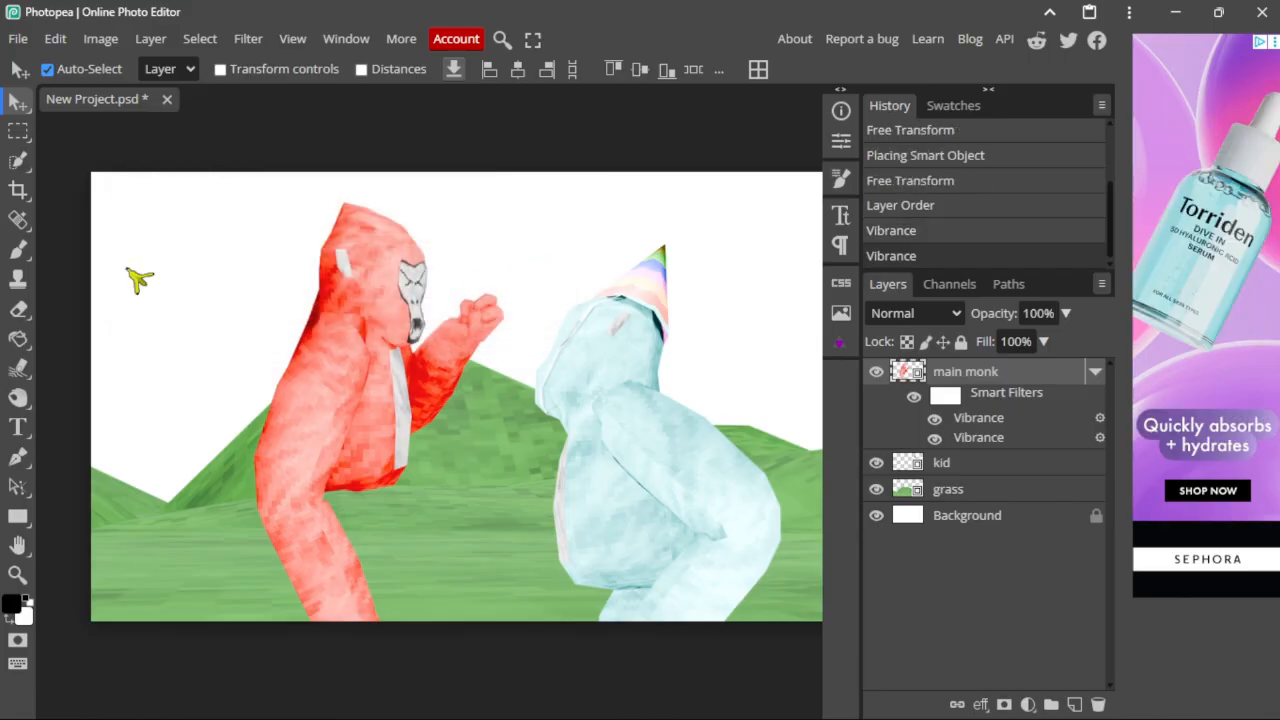
{"action": "left_click", "coordinate": [948, 404]}
{"action": "left_click", "coordinate": [101, 38]}
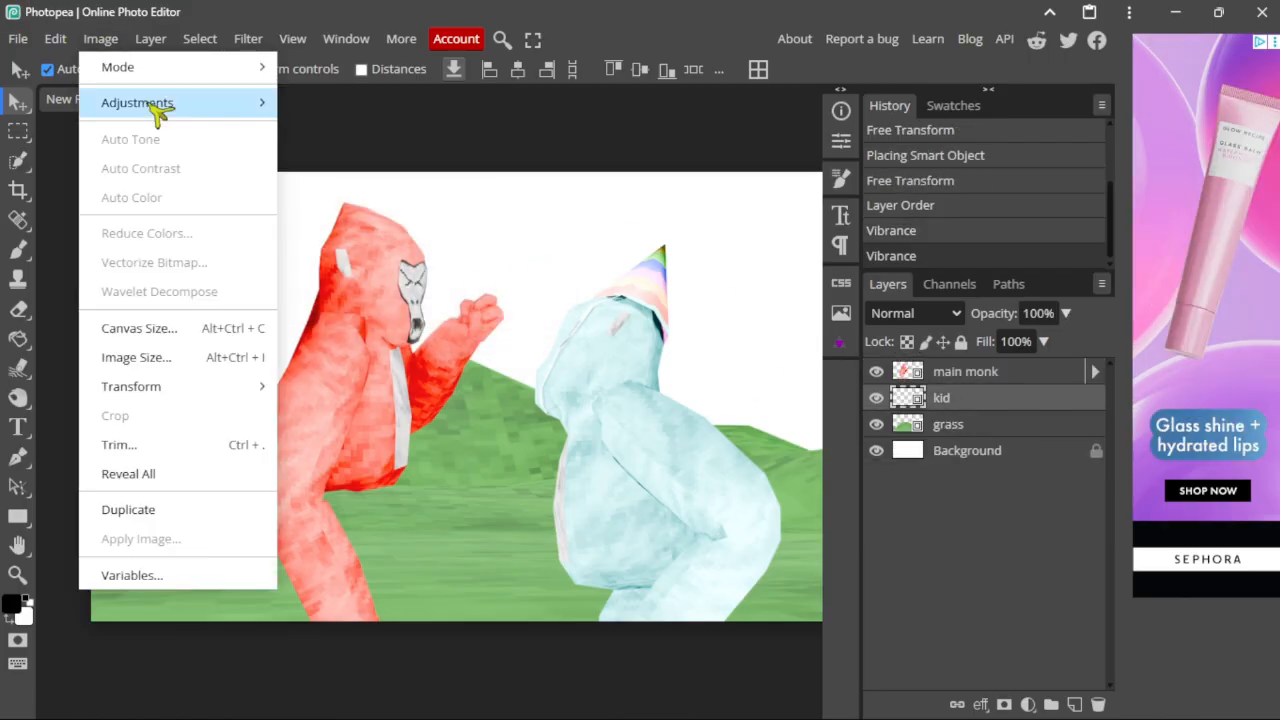
{"action": "left_click", "coordinate": [335, 228]}
{"action": "left_click_drag", "start_coordinate": [300, 245], "coordinate": [307, 245]}
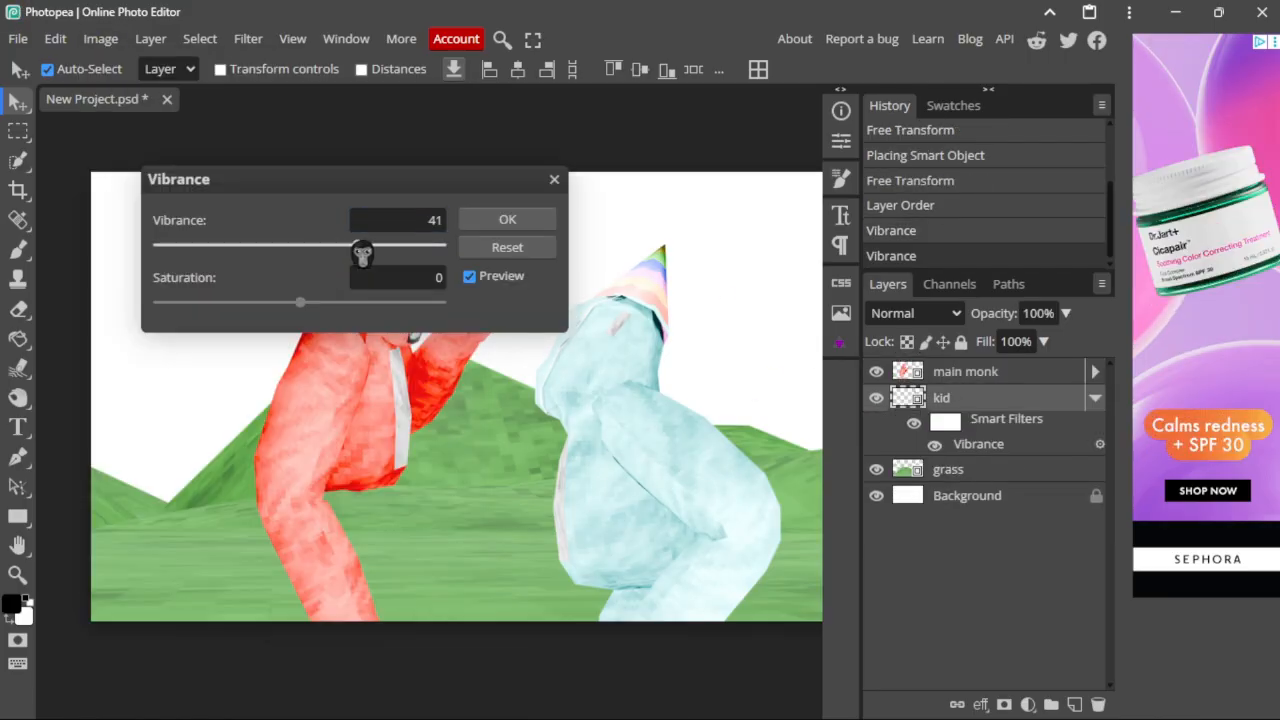
{"action": "left_click", "coordinate": [508, 220]}
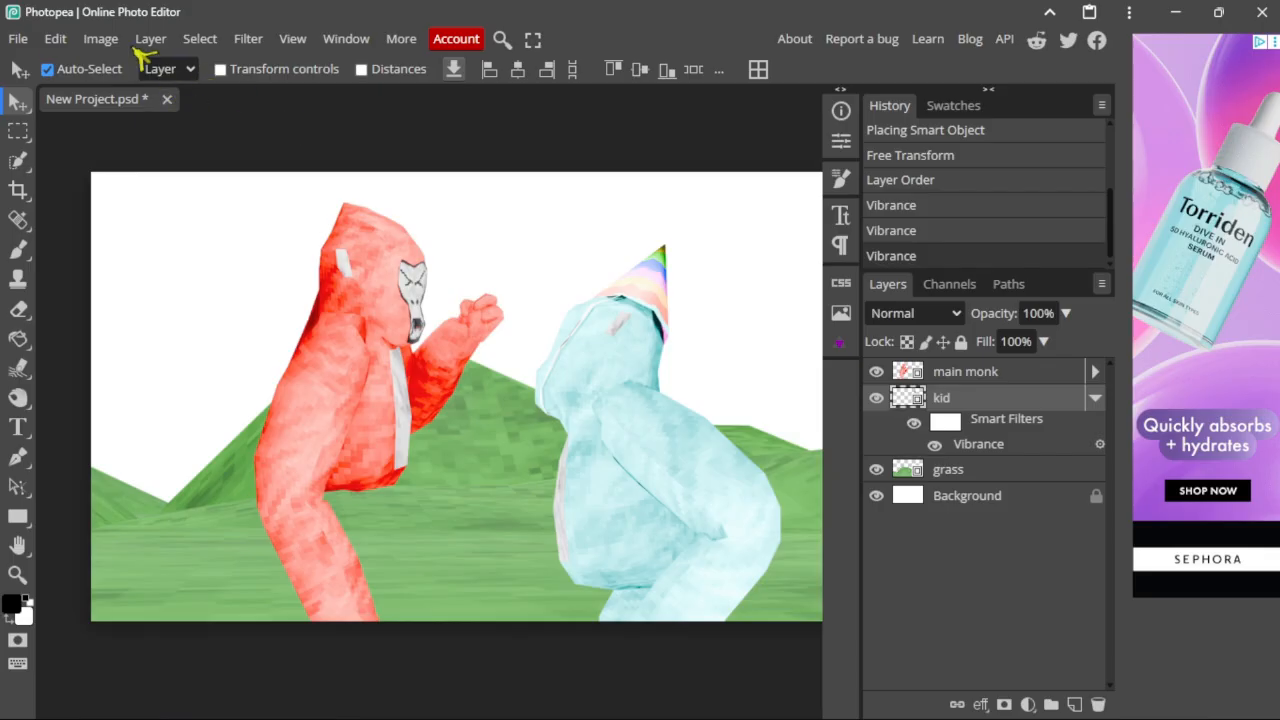
Step: Add a second Vibrance filter to the kid layer with Vibrance pushed to 100
{"action": "left_click", "coordinate": [103, 39]}
{"action": "left_click", "coordinate": [335, 228]}
{"action": "left_click_drag", "start_coordinate": [300, 245], "coordinate": [446, 245]}
{"action": "left_click", "coordinate": [1095, 402]}
{"action": "left_click", "coordinate": [484, 217]}
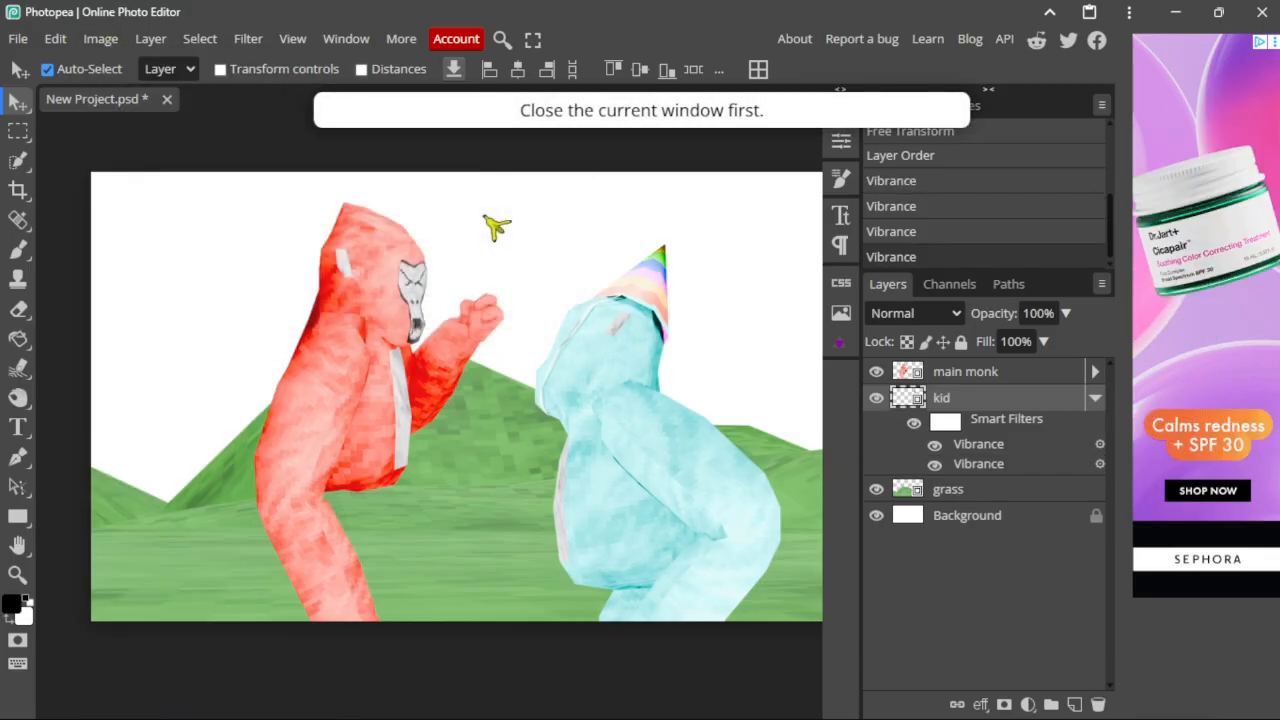
Step: Add a third Vibrance filter to the kid layer
{"action": "left_click", "coordinate": [101, 38]}
{"action": "mouse_move", "coordinate": [160, 102]}
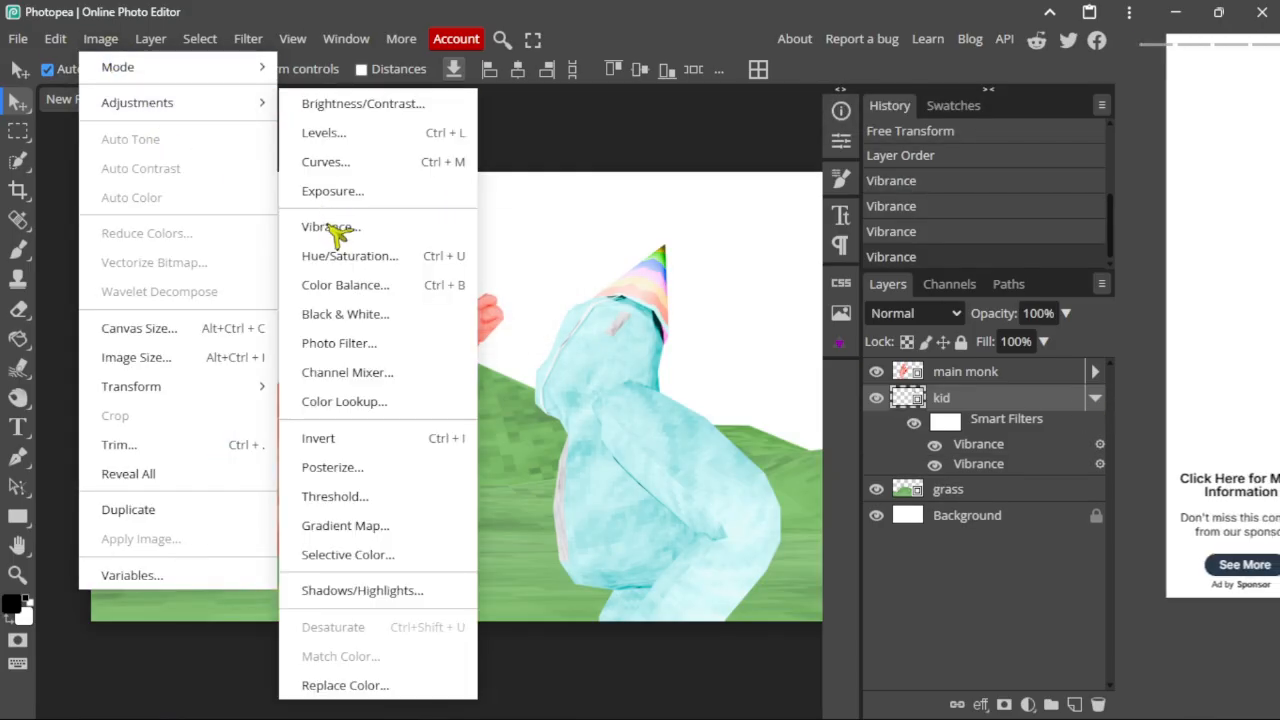
{"action": "left_click", "coordinate": [325, 234]}
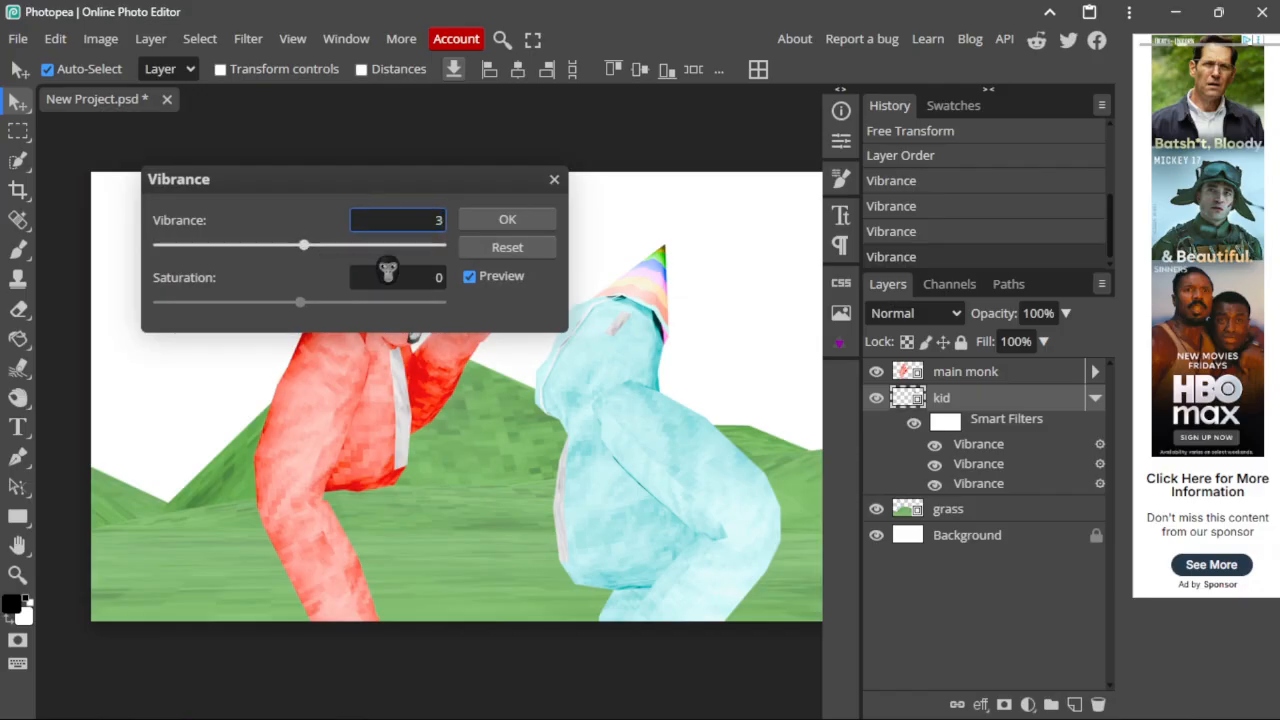
{"action": "left_click", "coordinate": [504, 219]}
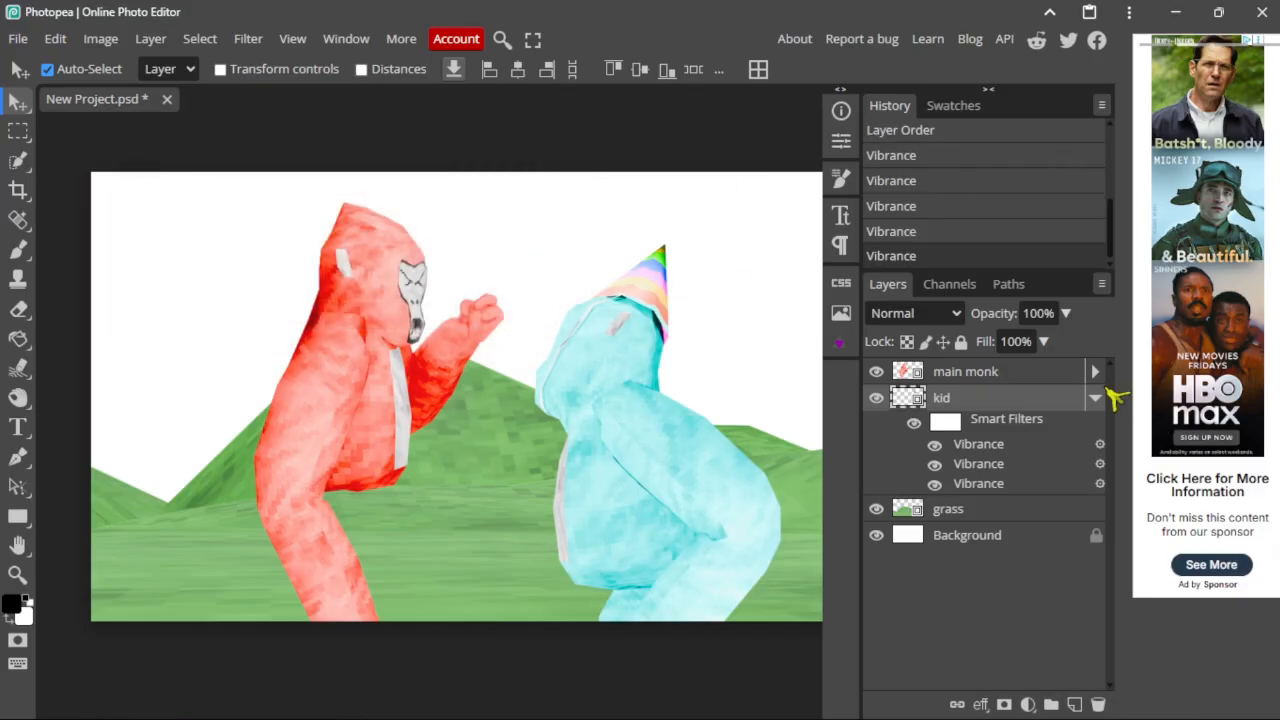
Step: Zoom to the party hat, set the Burn brush to 58 px and rasterize the kid layer
{"action": "left_click", "coordinate": [1096, 399]}
{"action": "scroll", "coordinate": [702, 401], "scroll_direction": "up", "scroll_amount": 5}
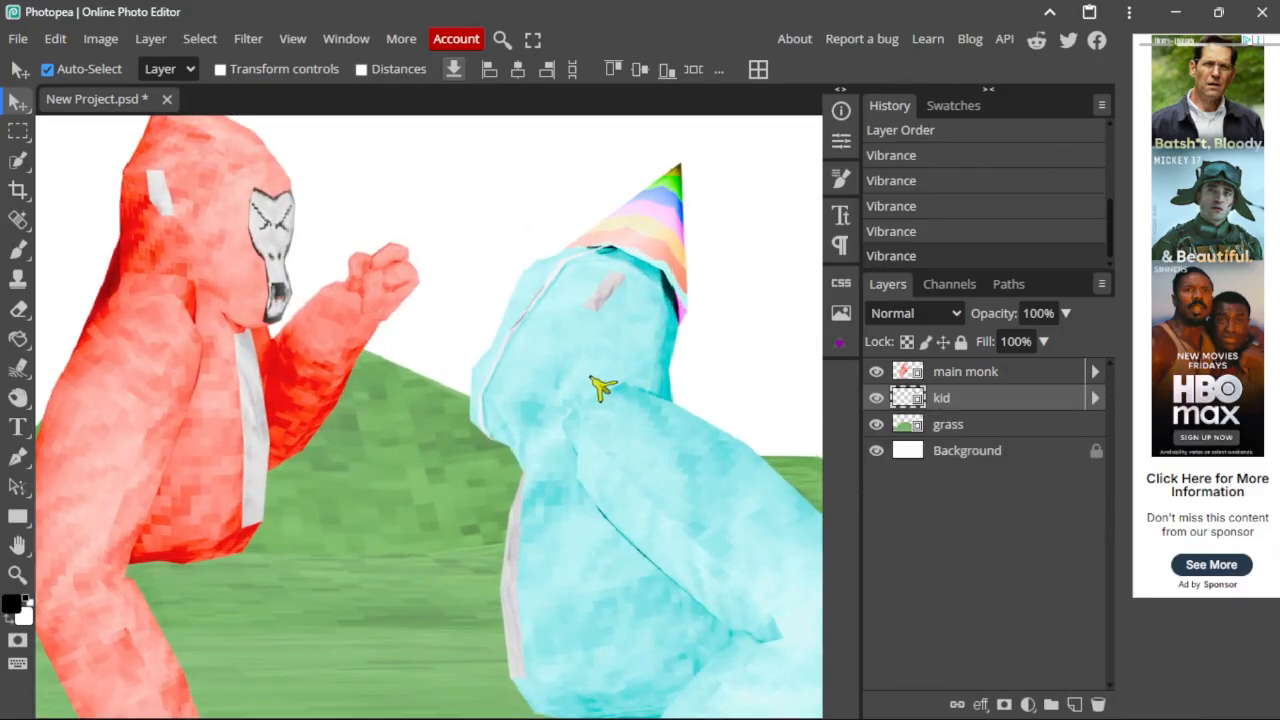
{"action": "scroll", "coordinate": [366, 443], "scroll_direction": "up", "scroll_amount": 3}
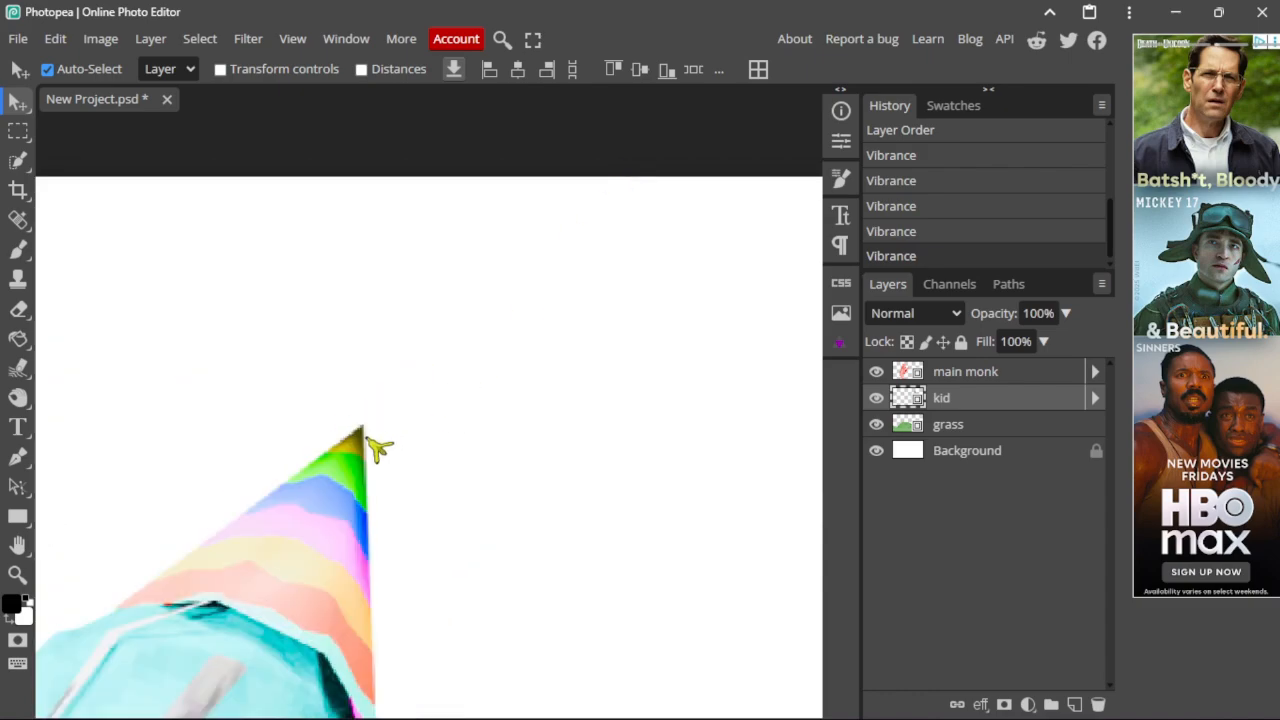
{"action": "left_click", "coordinate": [9, 400]}
{"action": "middle_click_drag", "start_coordinate": [388, 472], "coordinate": [422, 260]}
{"action": "right_click_drag", "start_coordinate": [436, 278], "coordinate": [500, 288], "text": "alt"}
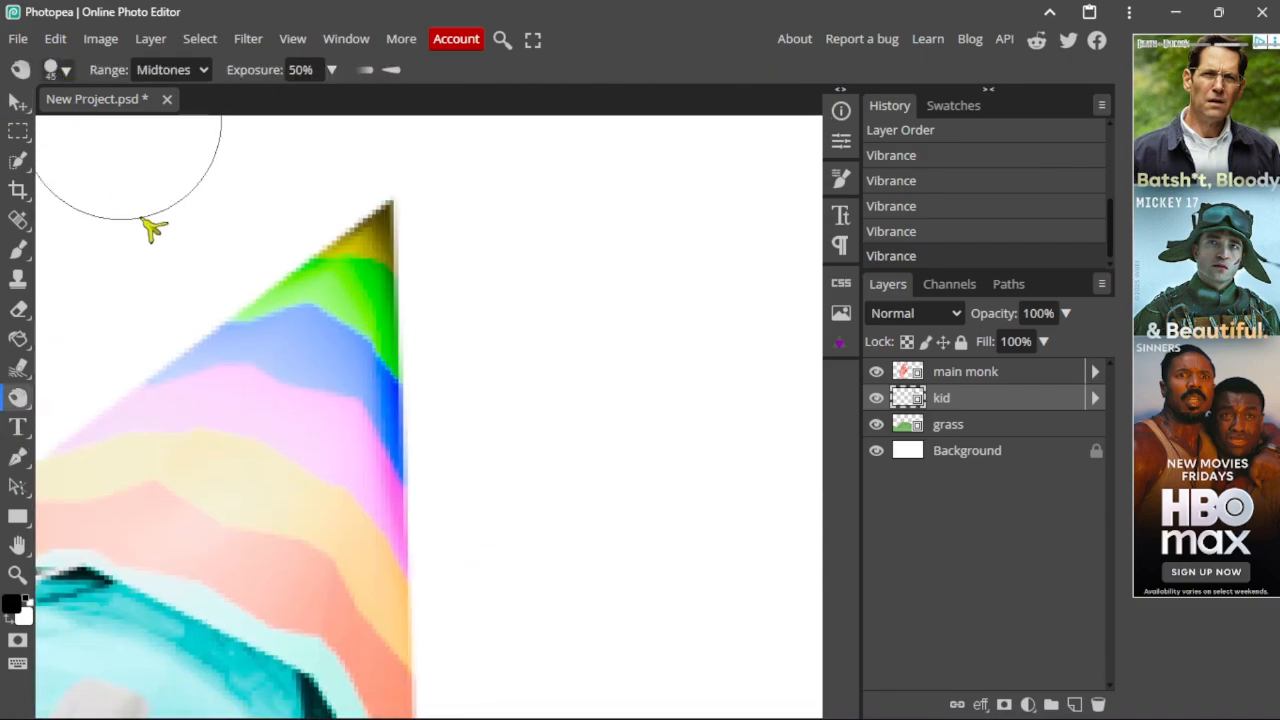
{"action": "left_click", "coordinate": [64, 72]}
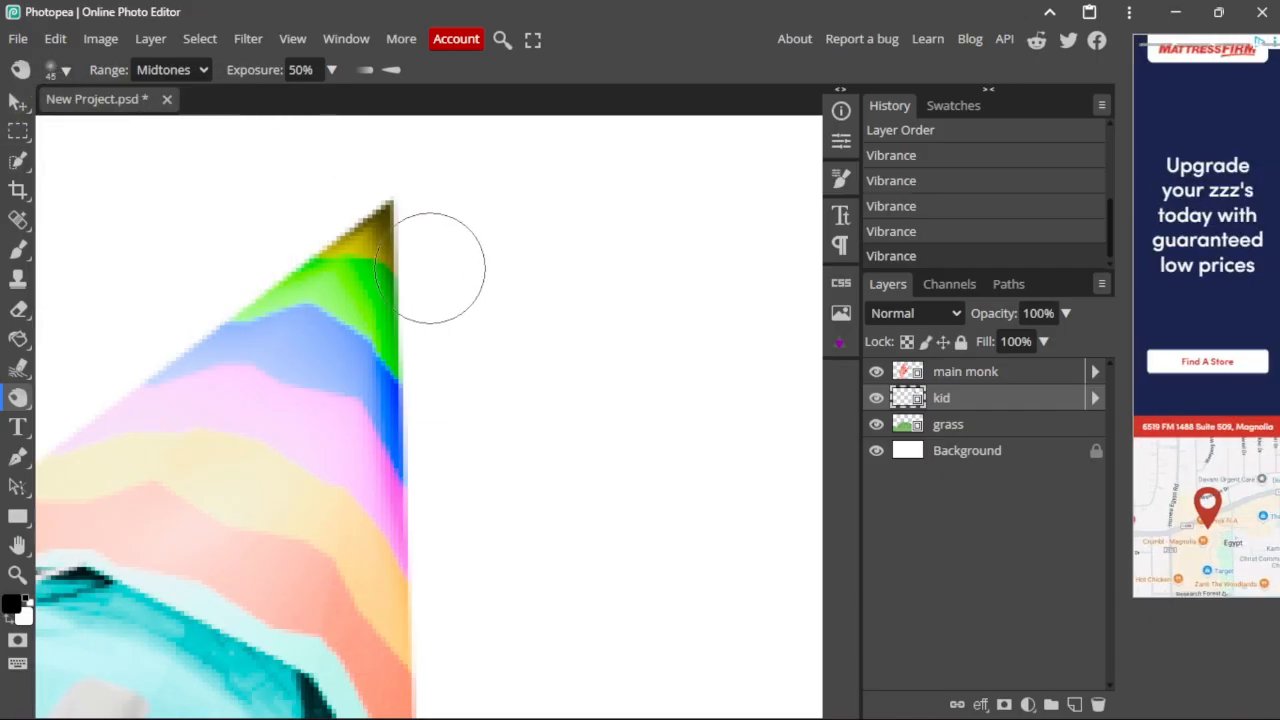
{"action": "key", "text": "bracketright"}
{"action": "left_click", "coordinate": [478, 232]}
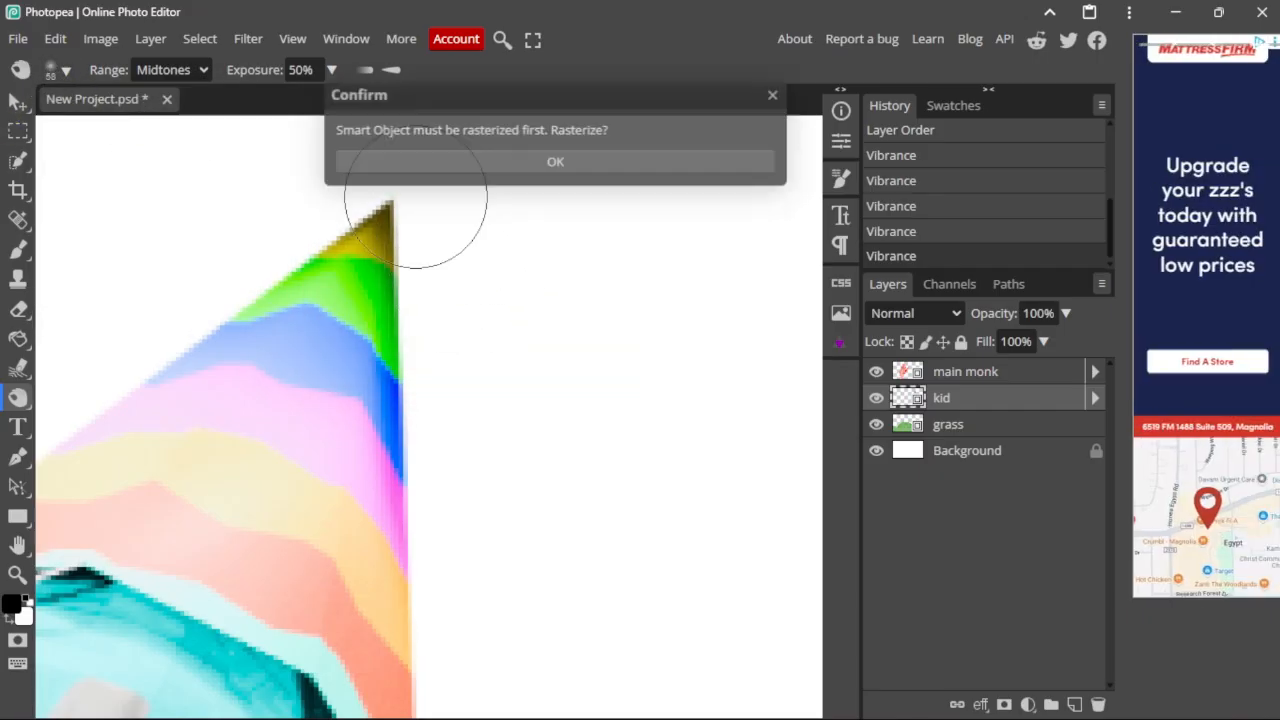
{"action": "left_click", "coordinate": [567, 168]}
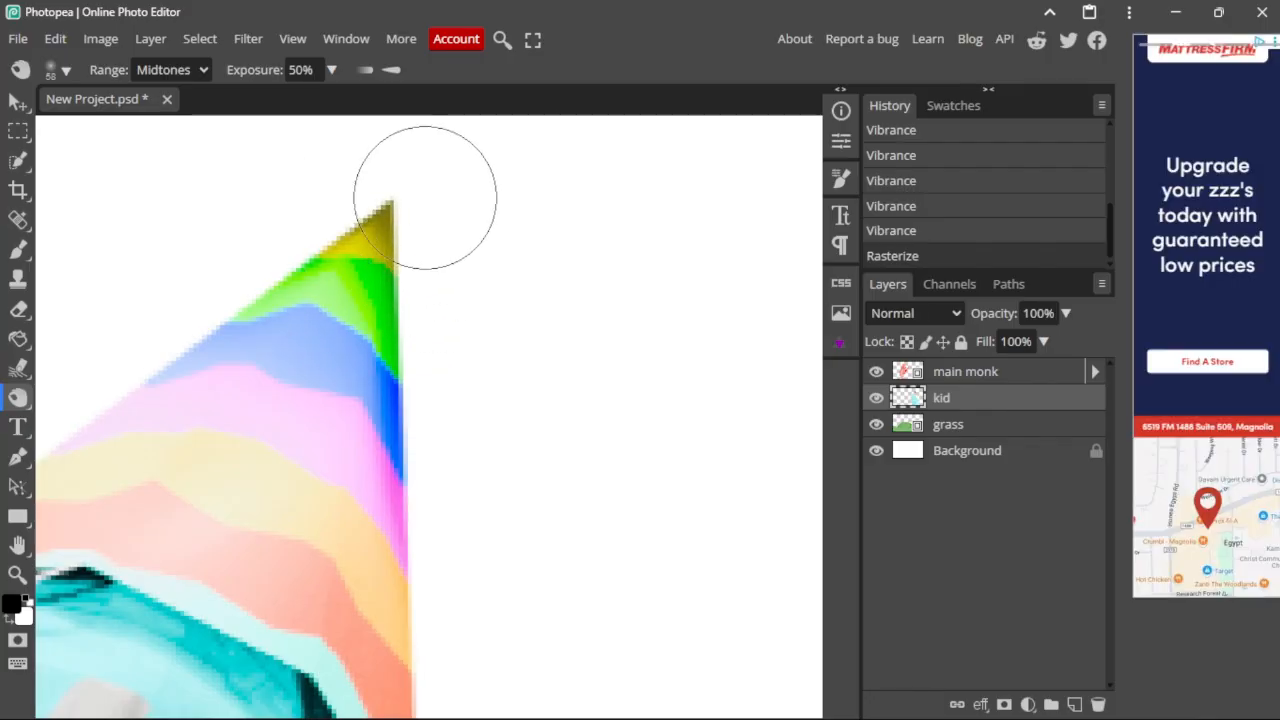
Step: Burn the hat tip and its green band, shrinking the brush to 10 px
{"action": "left_click_drag", "start_coordinate": [425, 198], "coordinate": [440, 192]}
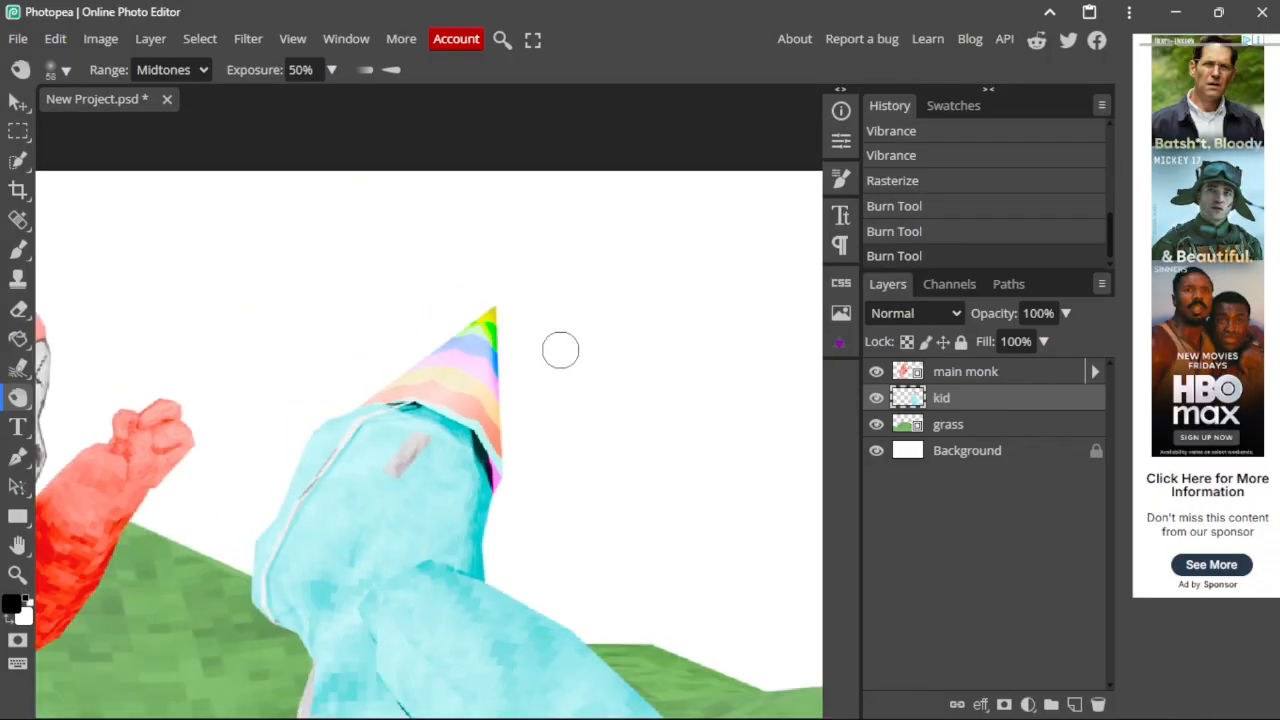
{"action": "scroll", "coordinate": [511, 340], "scroll_direction": "up", "scroll_amount": 8, "text": "alt"}
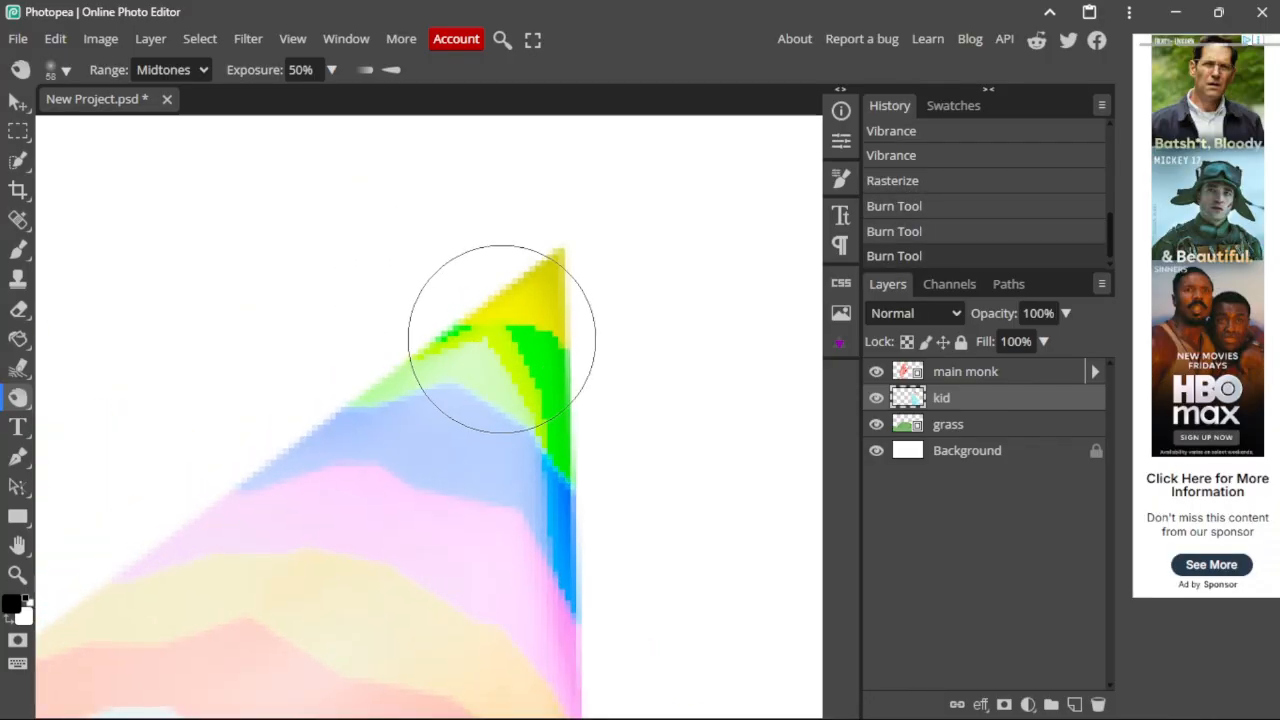
{"action": "right_click_drag", "start_coordinate": [503, 341], "coordinate": [387, 338], "text": "alt"}
{"action": "right_click_drag", "start_coordinate": [523, 358], "coordinate": [483, 350], "text": "alt"}
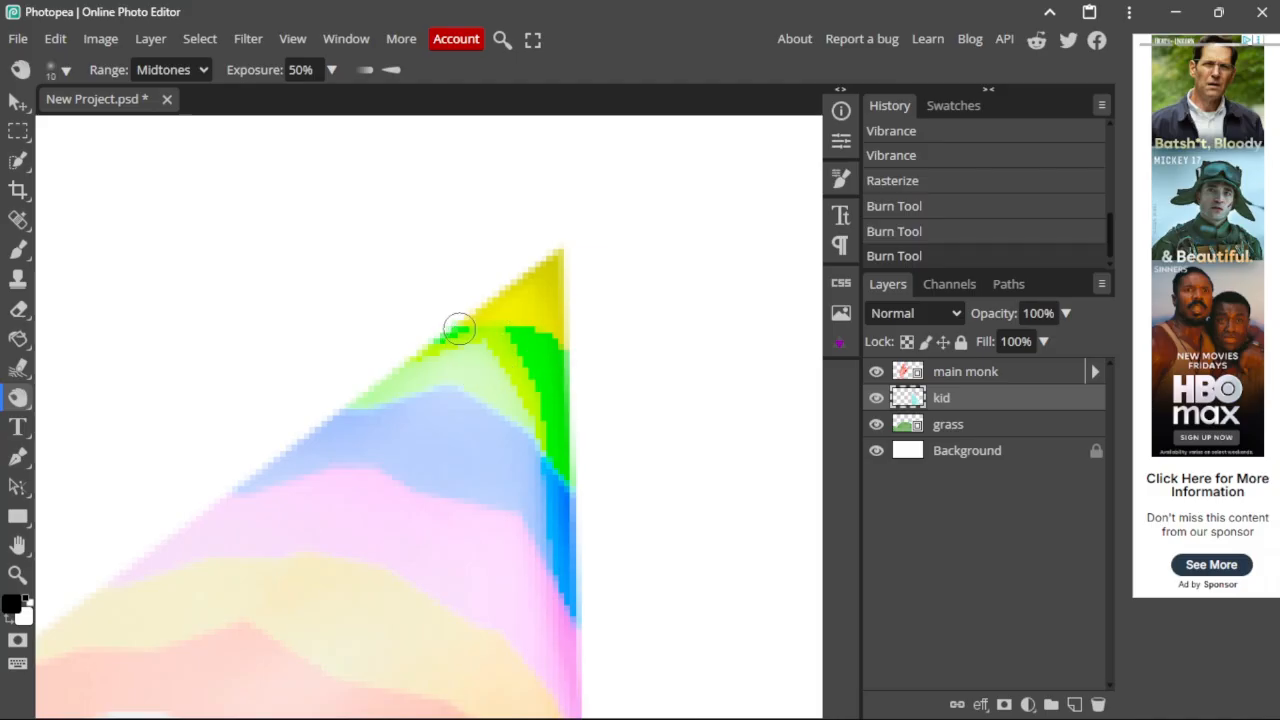
{"action": "mouse_move", "coordinate": [517, 346]}
{"action": "left_mouse_down"}
{"action": "mouse_move", "coordinate": [528, 400]}
{"action": "mouse_move", "coordinate": [439, 357]}
{"action": "left_mouse_up"}
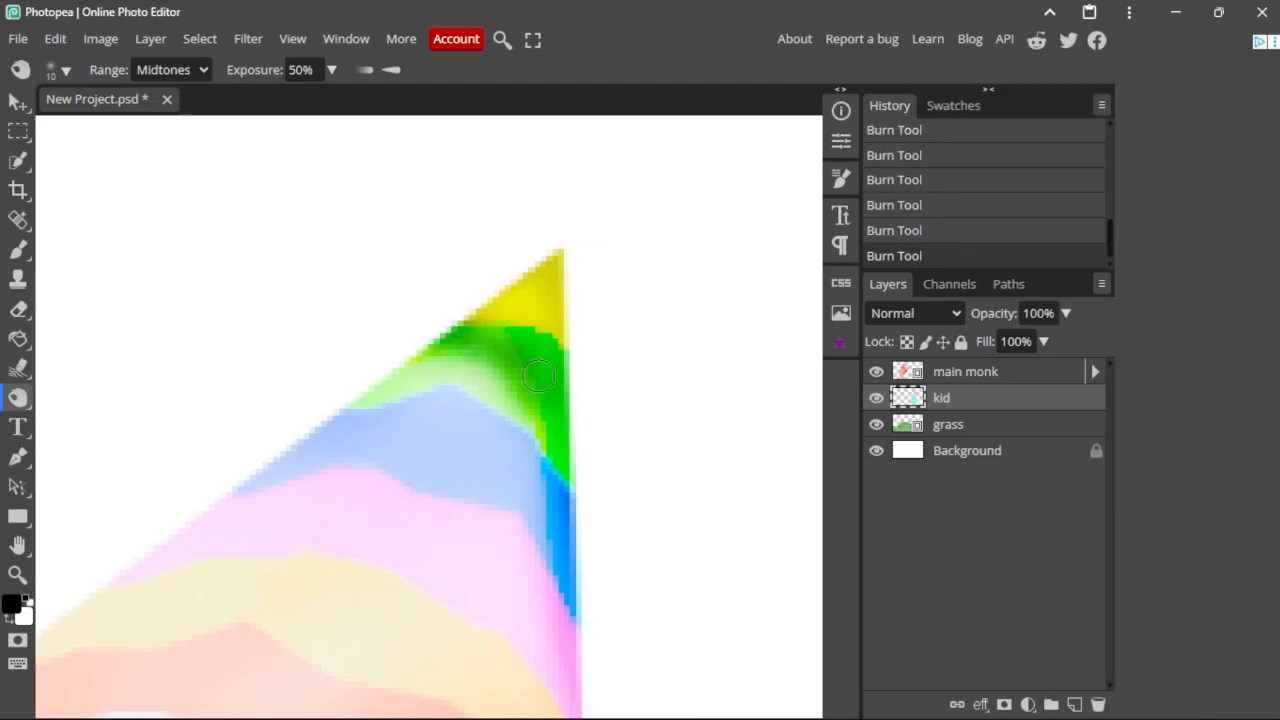
{"action": "scroll", "coordinate": [538, 375], "scroll_direction": "down", "scroll_amount": 5}
{"action": "scroll", "coordinate": [383, 283], "scroll_direction": "up", "scroll_amount": 6}
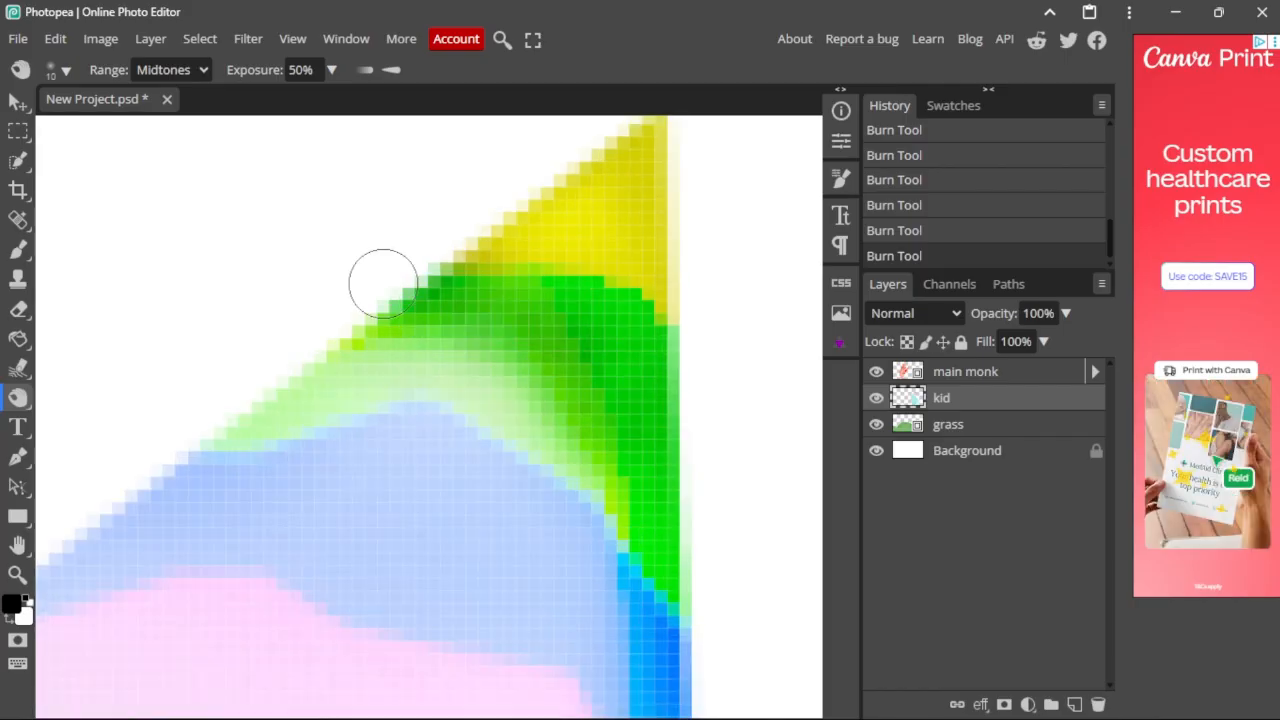
{"action": "scroll", "coordinate": [586, 451], "scroll_direction": "down", "scroll_amount": 6}
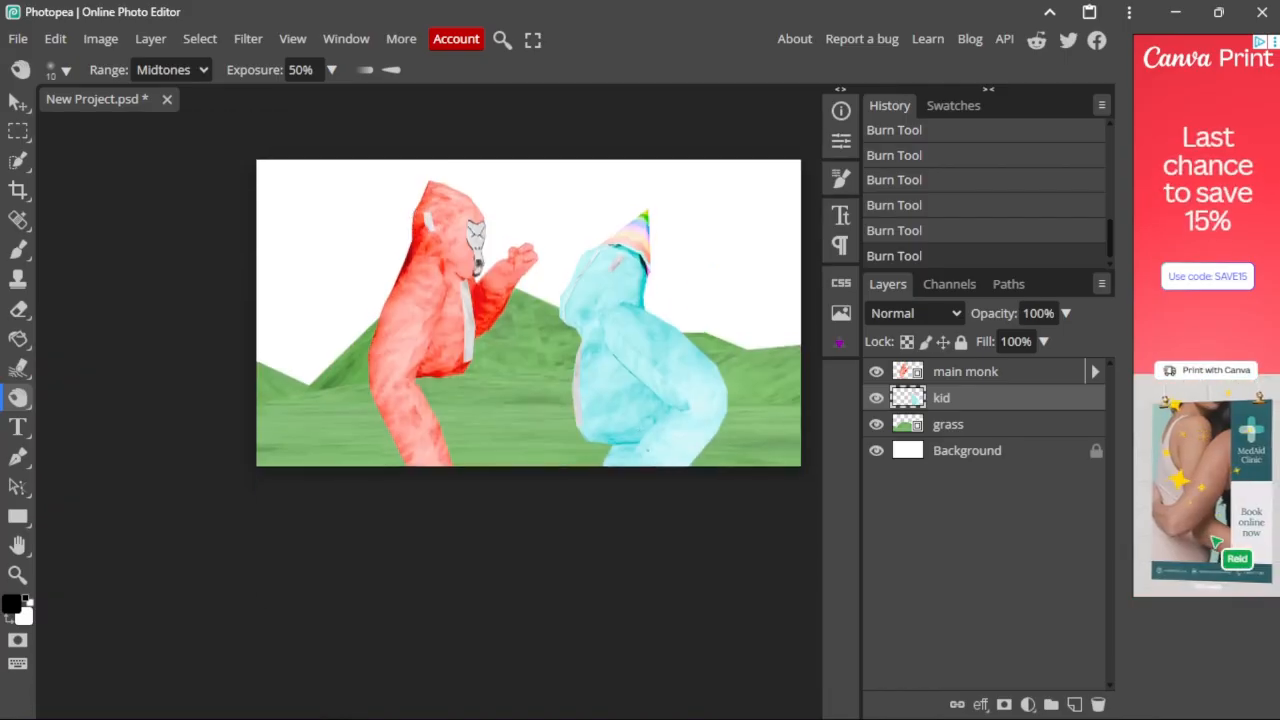
Step: Give the grass layer two Vibrance boosts, the second at 73
{"action": "left_click", "coordinate": [966, 428]}
{"action": "middle_click_drag", "start_coordinate": [640, 330], "coordinate": [504, 437]}
{"action": "left_click", "coordinate": [106, 42]}
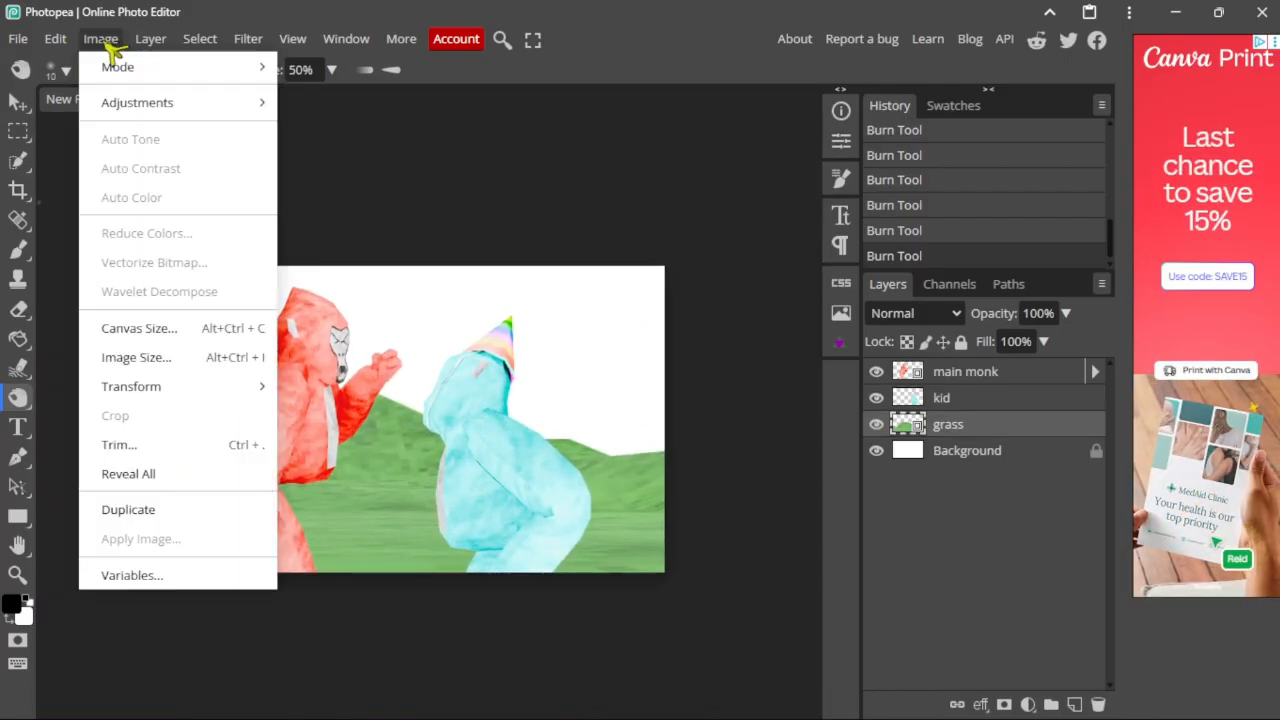
{"action": "mouse_move", "coordinate": [137, 102]}
{"action": "left_click", "coordinate": [360, 240]}
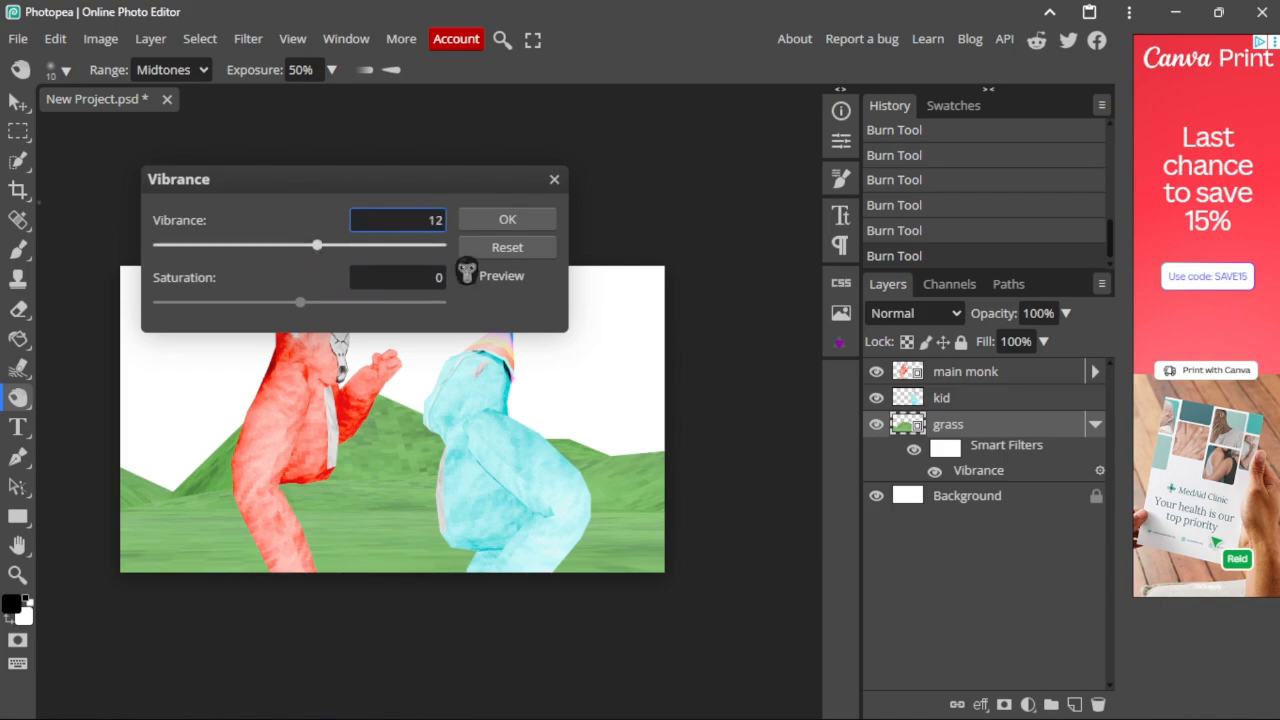
{"action": "left_click", "coordinate": [507, 219]}
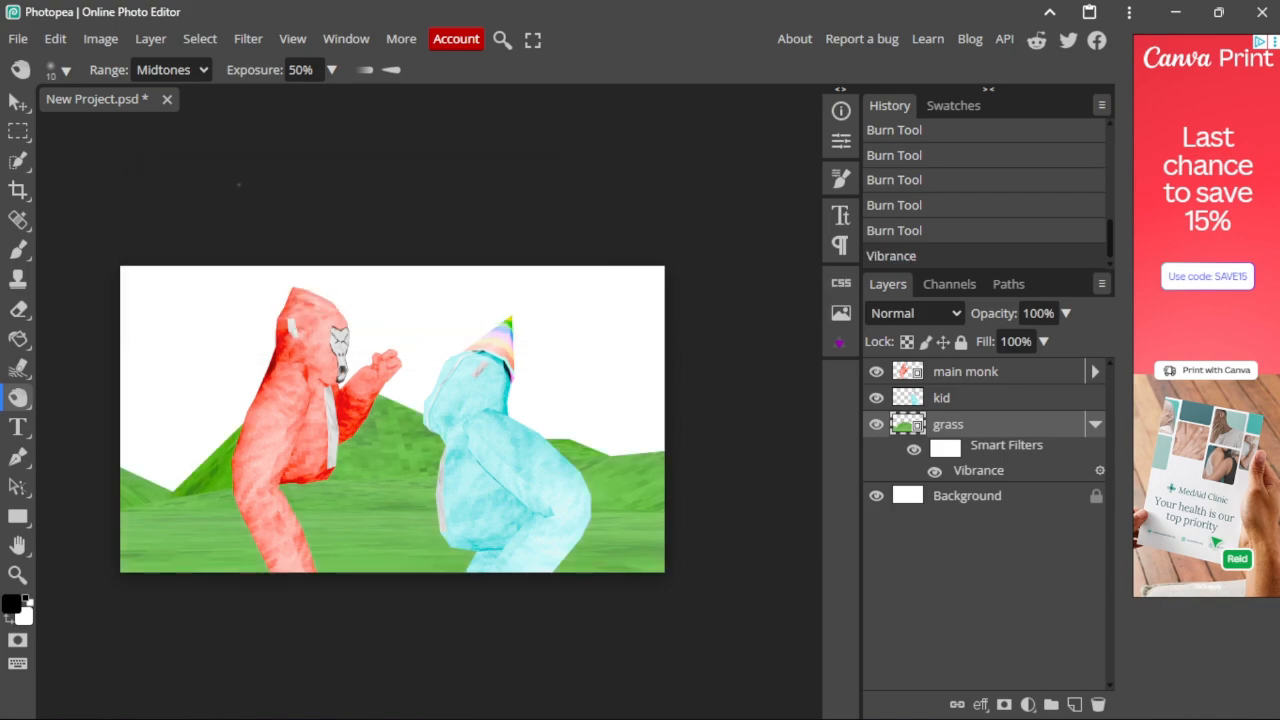
{"action": "left_click", "coordinate": [101, 39]}
{"action": "mouse_move", "coordinate": [137, 102]}
{"action": "left_click", "coordinate": [334, 231]}
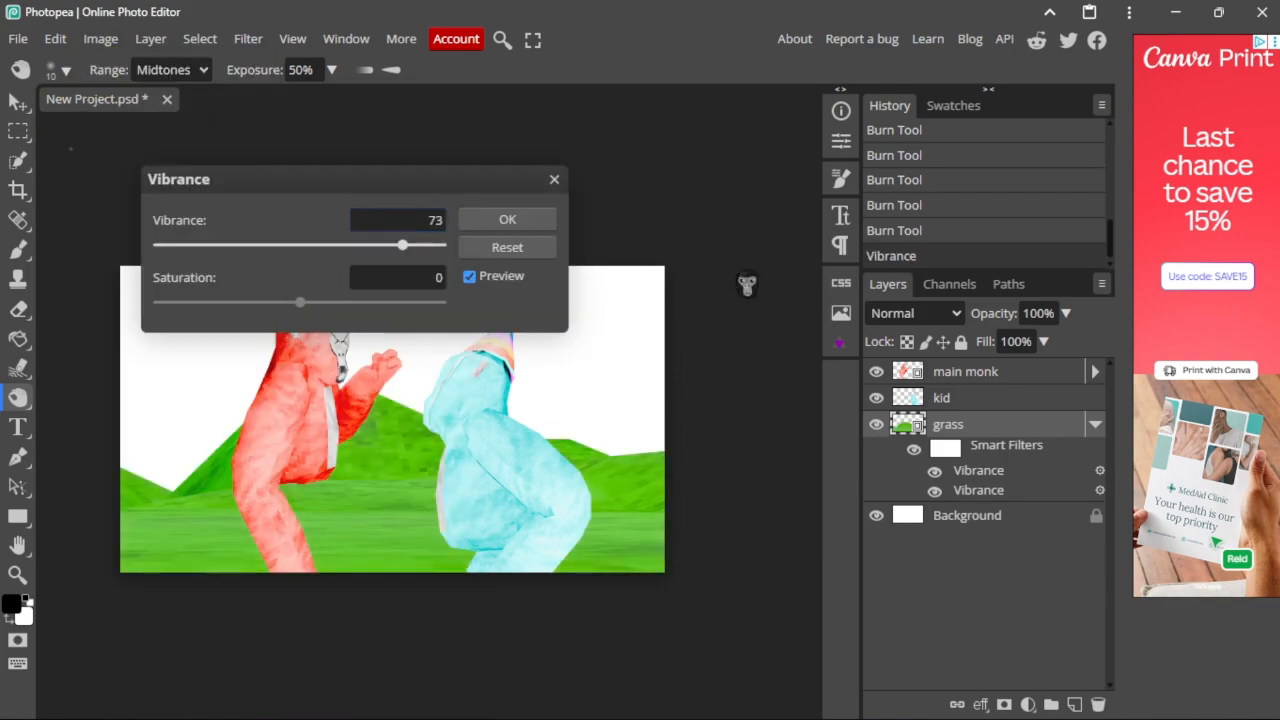
{"action": "left_click", "coordinate": [507, 219]}
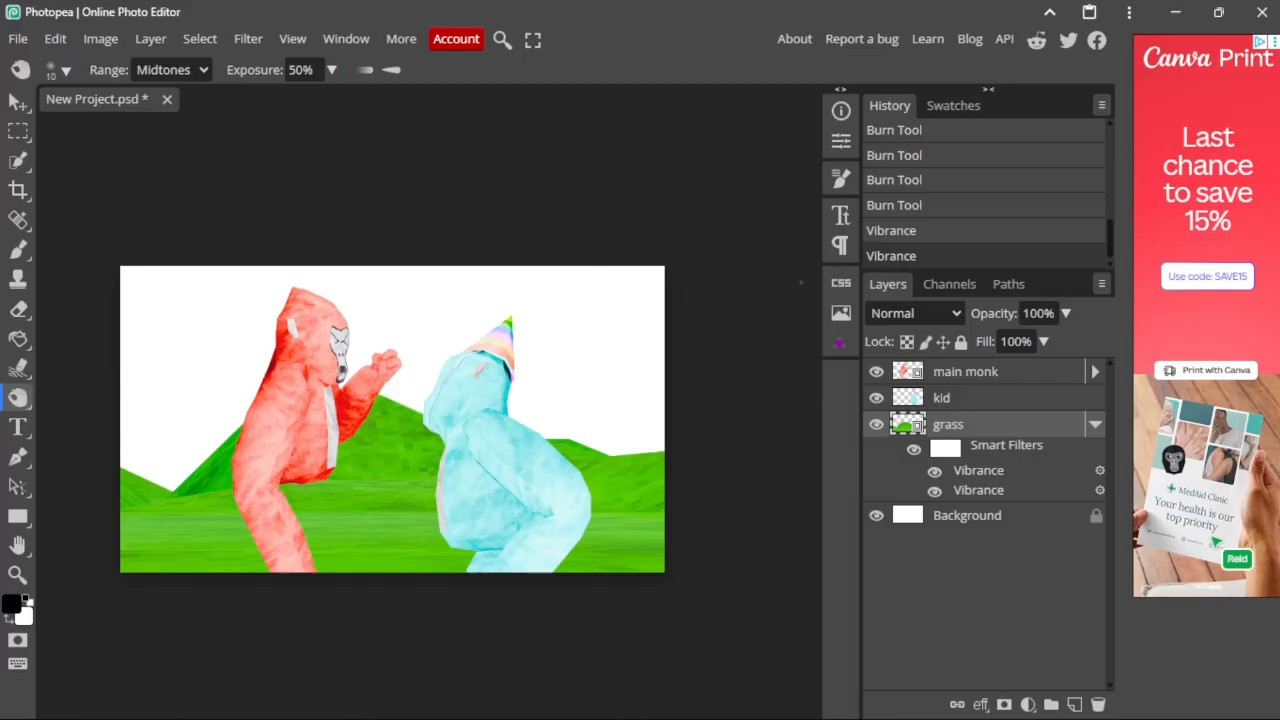
{"action": "left_click", "coordinate": [1093, 425]}
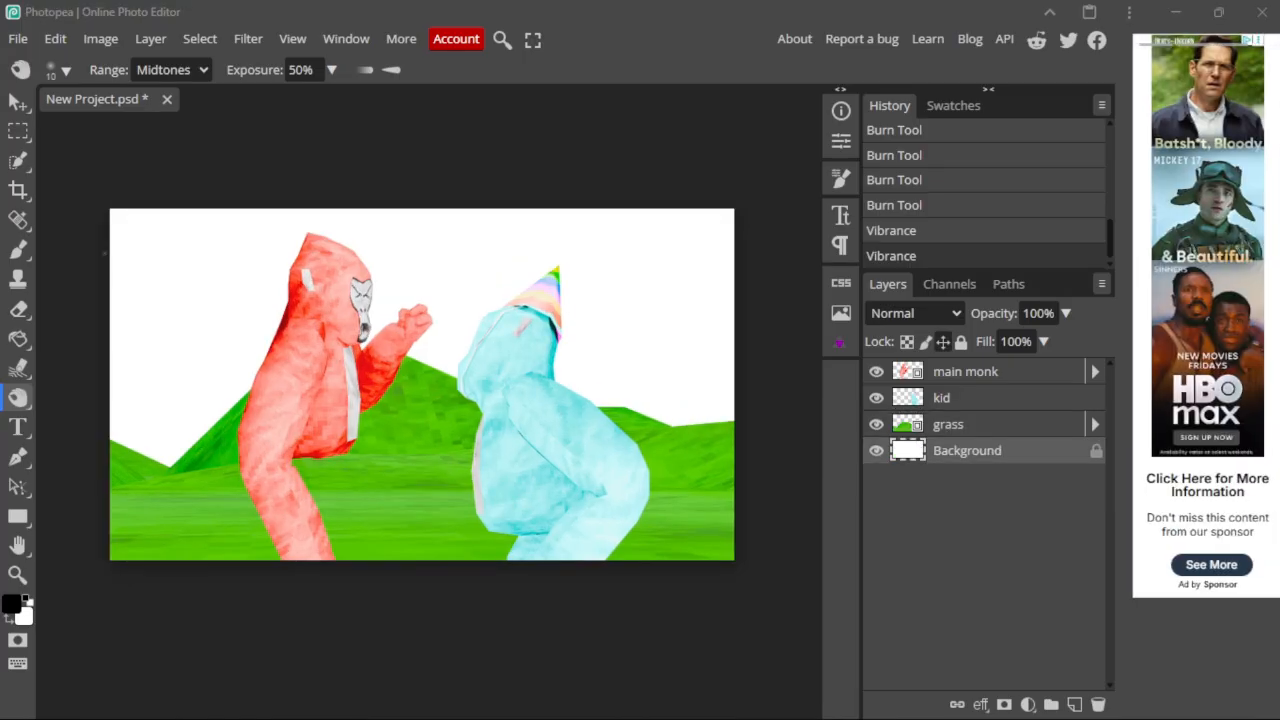
Step: Place the cloudy_sky image into the document and commit its transform
{"action": "left_click_drag", "start_coordinate": [104, 253], "coordinate": [330, 310]}
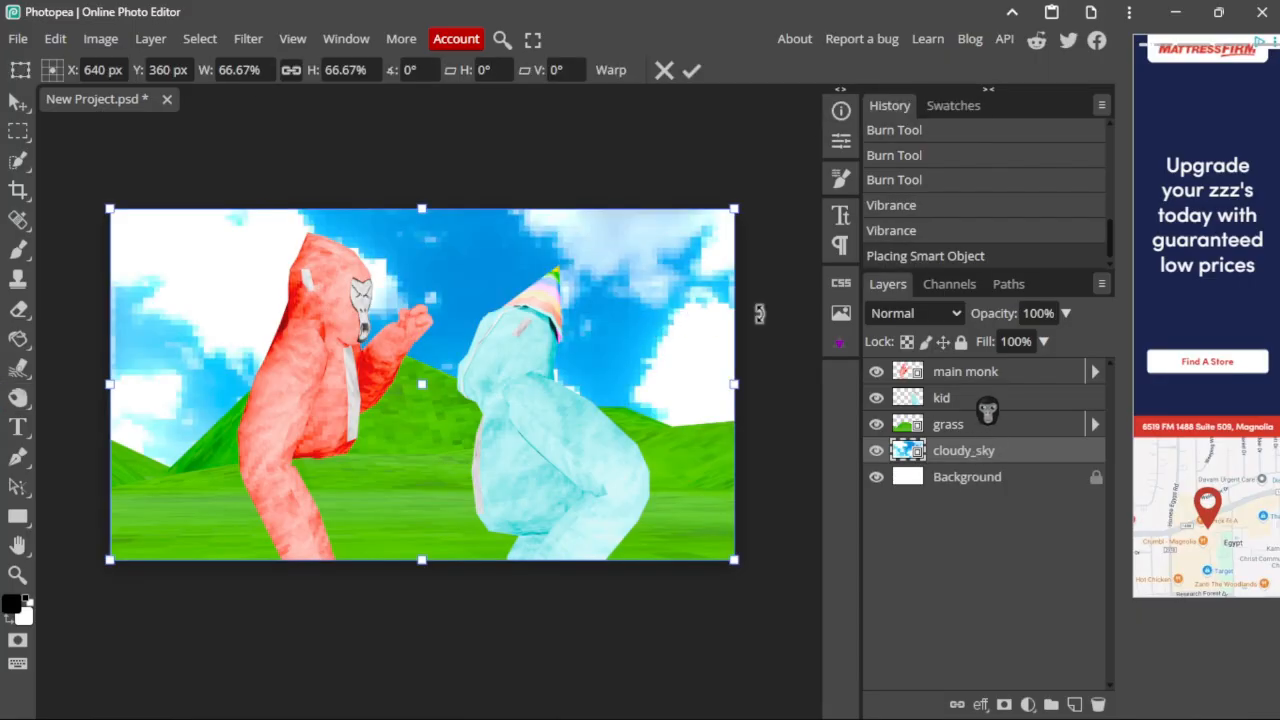
{"action": "left_click", "coordinate": [960, 372]}
{"action": "scroll", "coordinate": [331, 522], "scroll_direction": "up", "scroll_amount": 8}
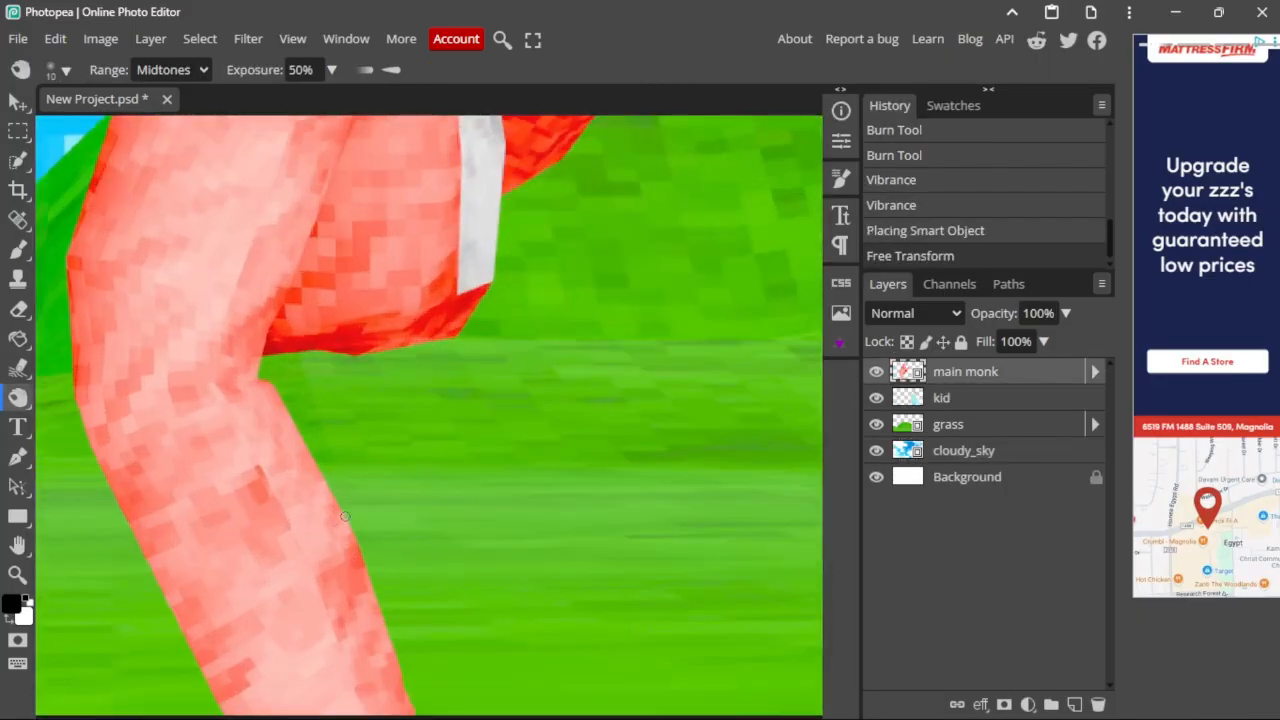
Step: Enlarge the Burn brush to about 69, rasterize the main monk layer and darken the gorilla's mask
{"action": "right_click_drag", "start_coordinate": [376, 522], "coordinate": [382, 522], "text": "alt"}
{"action": "scroll", "coordinate": [288, 282], "scroll_direction": "down", "scroll_amount": 6}
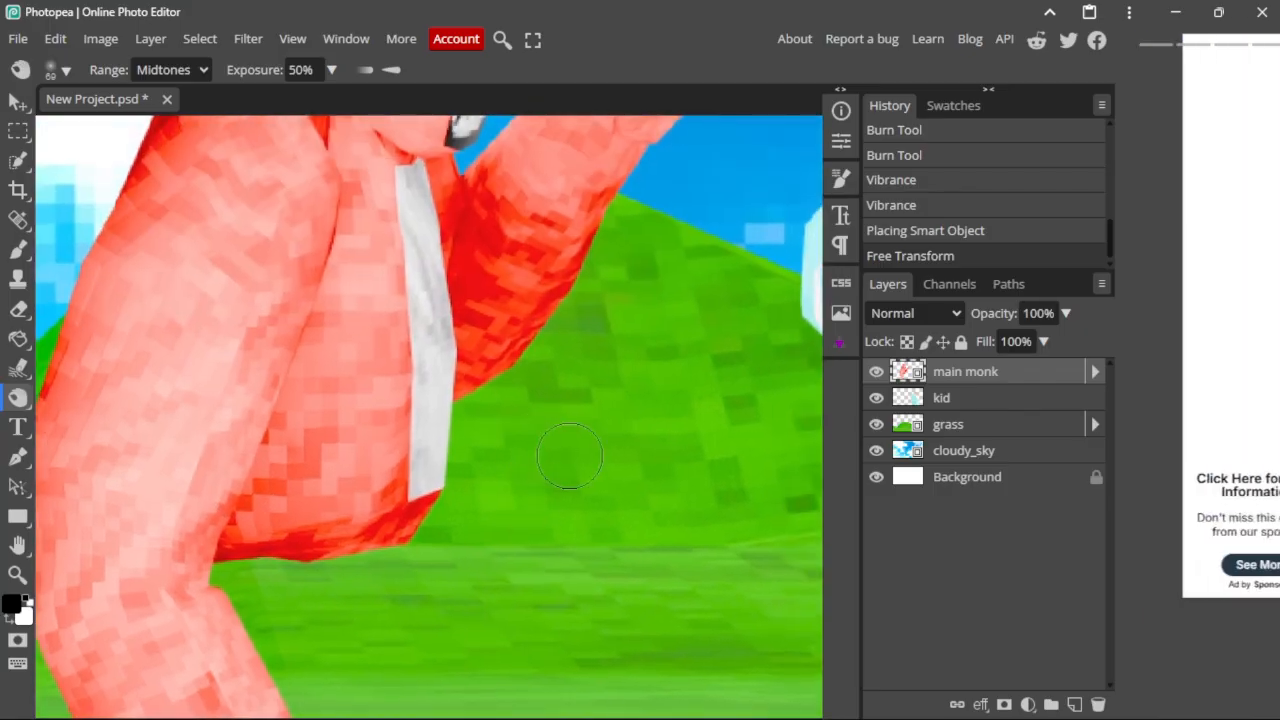
{"action": "scroll", "coordinate": [505, 240], "scroll_direction": "up", "scroll_amount": 3}
{"action": "scroll", "coordinate": [512, 242], "scroll_direction": "up", "scroll_amount": 2}
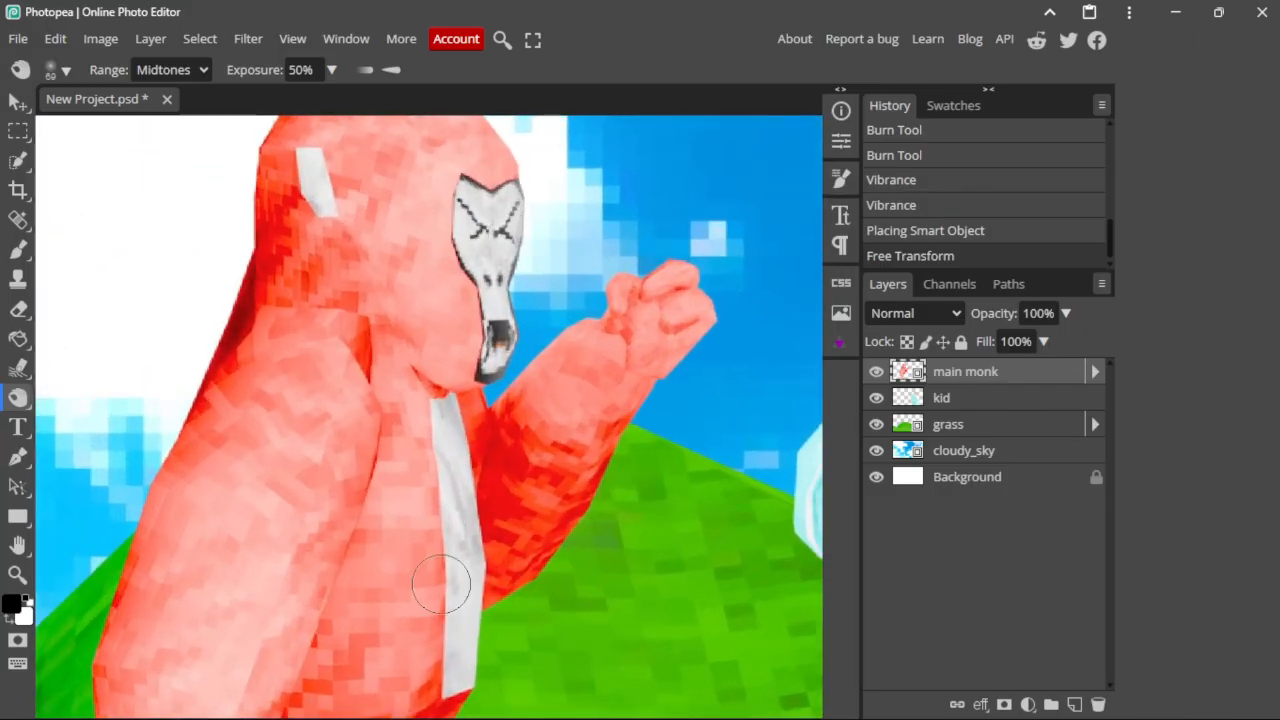
{"action": "middle_click_drag", "start_coordinate": [554, 211], "coordinate": [500, 320]}
{"action": "scroll", "coordinate": [474, 344], "scroll_direction": "up", "scroll_amount": 4}
{"action": "left_click", "coordinate": [442, 372]}
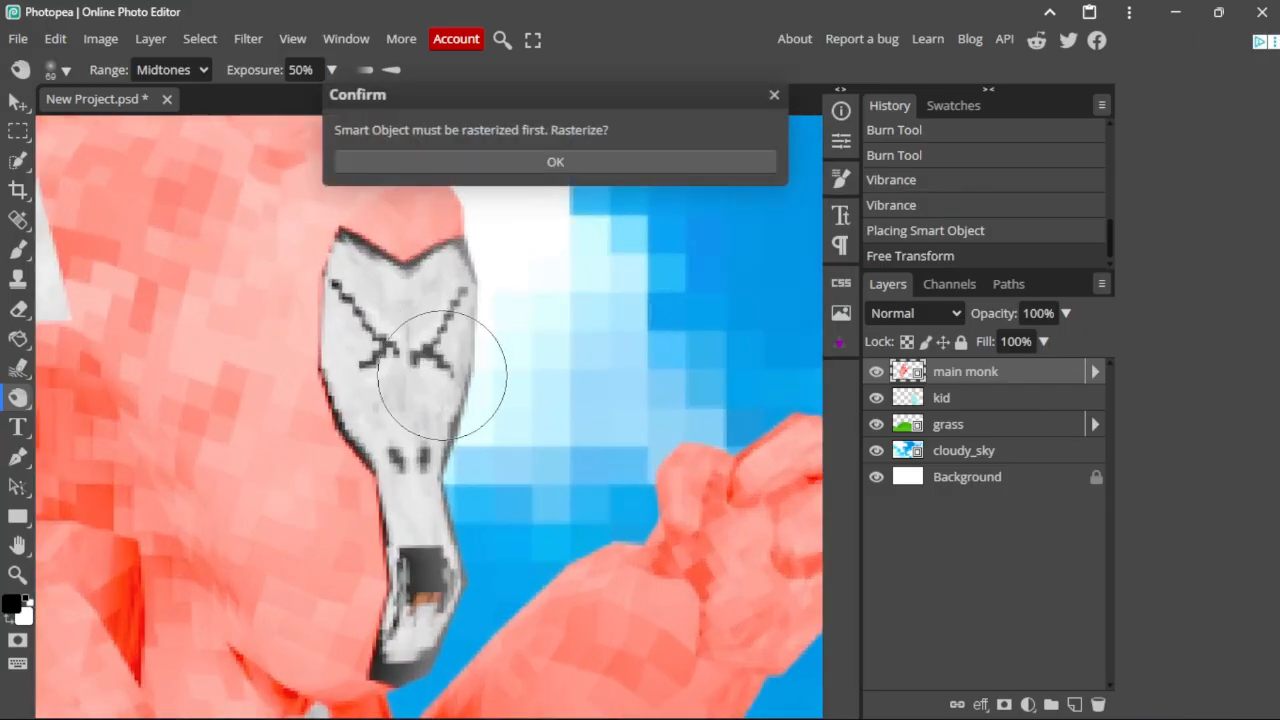
{"action": "left_click", "coordinate": [533, 163]}
{"action": "left_click_drag", "start_coordinate": [434, 366], "coordinate": [457, 300]}
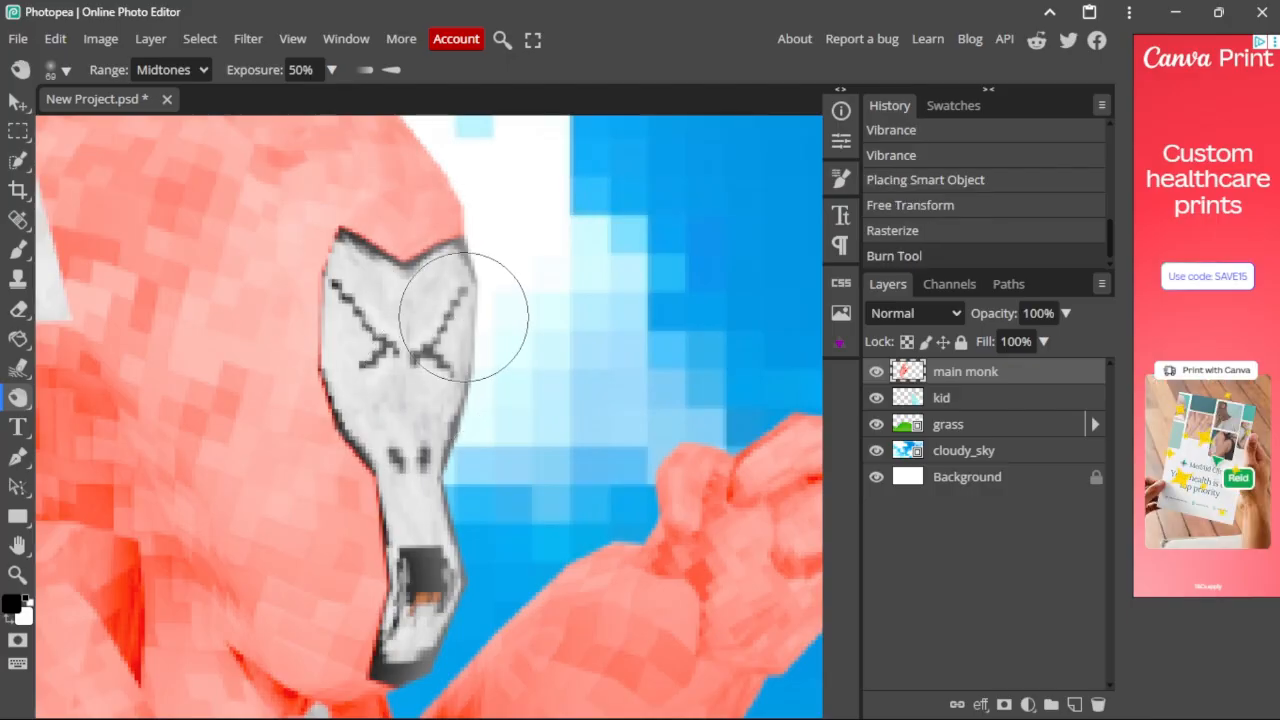
Step: Burn shadows into the mask's mouth, the raised hand's edges and the fist crease
{"action": "left_click_drag", "start_coordinate": [425, 564], "coordinate": [408, 620]}
{"action": "scroll", "coordinate": [500, 330], "scroll_direction": "down", "scroll_amount": 3}
{"action": "middle_click_drag", "start_coordinate": [526, 500], "coordinate": [480, 420]}
{"action": "scroll", "coordinate": [640, 360], "scroll_direction": "up", "scroll_amount": 2}
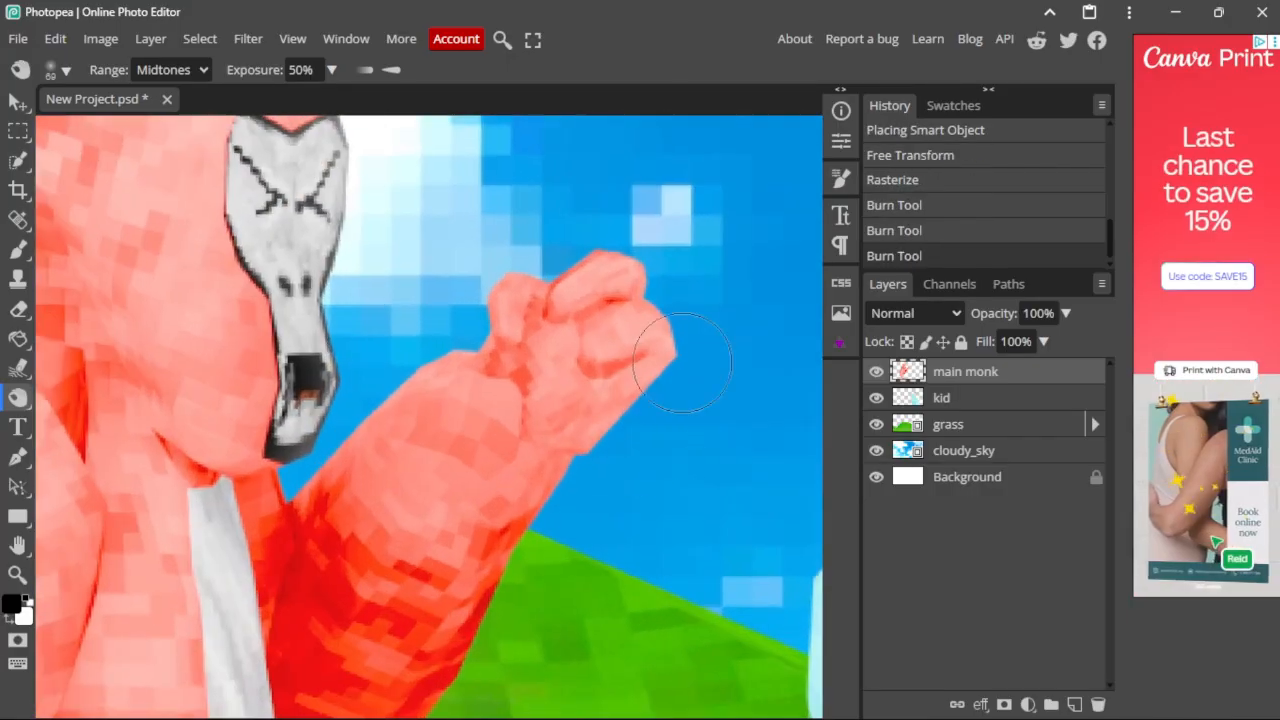
{"action": "left_click_drag", "start_coordinate": [640, 370], "coordinate": [592, 450]}
{"action": "mouse_move", "coordinate": [630, 380]}
{"action": "left_mouse_down"}
{"action": "mouse_move", "coordinate": [602, 462]}
{"action": "mouse_move", "coordinate": [510, 590]}
{"action": "left_mouse_up"}
{"action": "scroll", "coordinate": [600, 400], "scroll_direction": "up", "scroll_amount": 4}
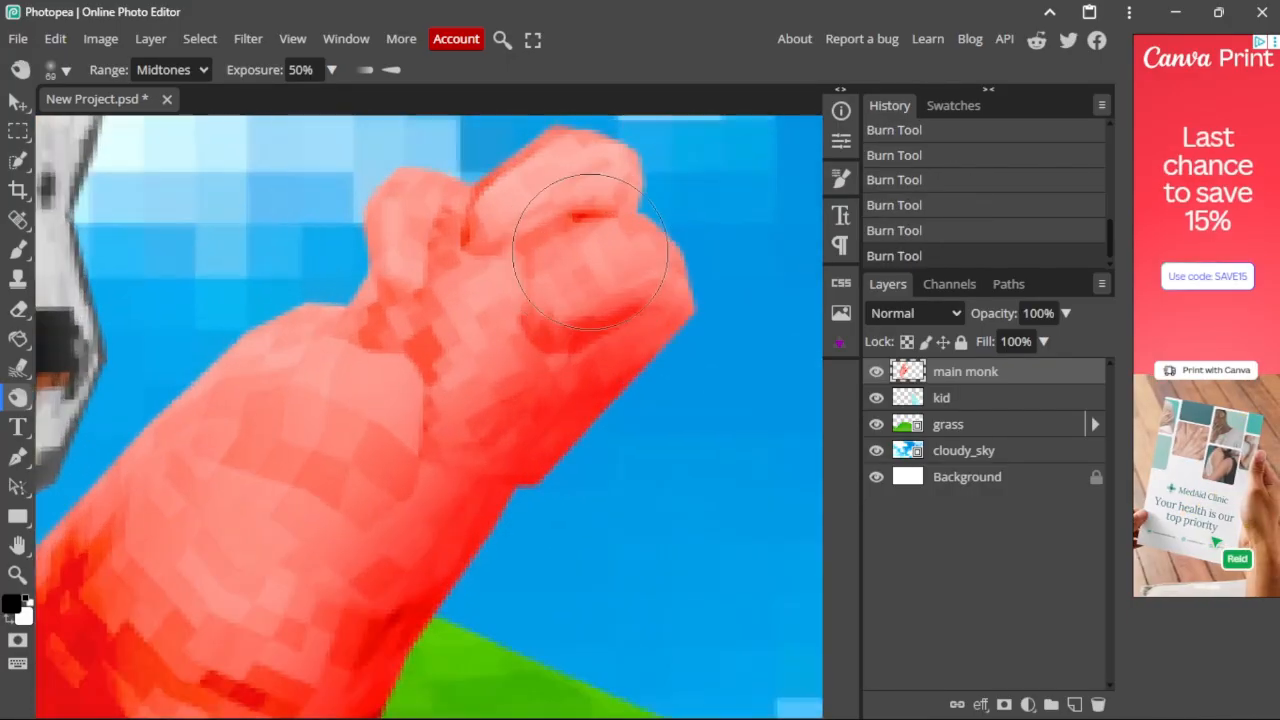
{"action": "left_click_drag", "start_coordinate": [469, 228], "coordinate": [501, 258]}
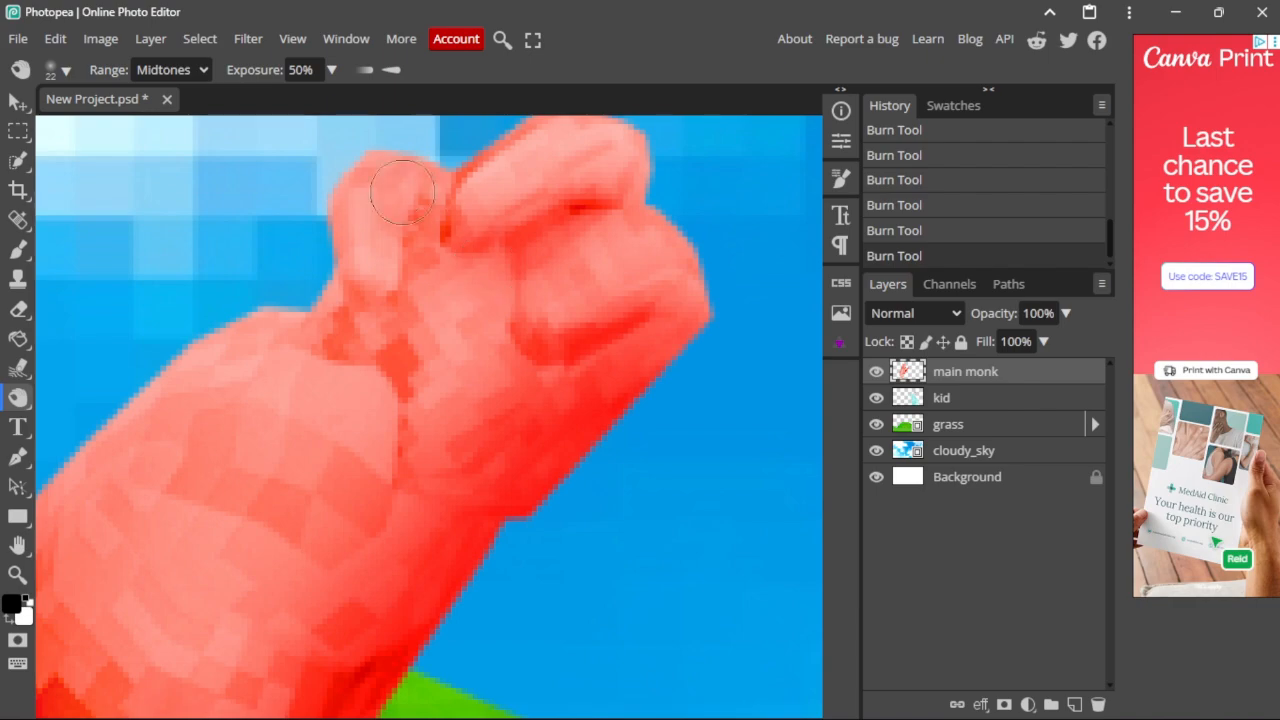
Step: Darken the left edge of the red gorilla's leg and review the shading
{"action": "scroll", "coordinate": [406, 257], "scroll_direction": "down", "scroll_amount": 5}
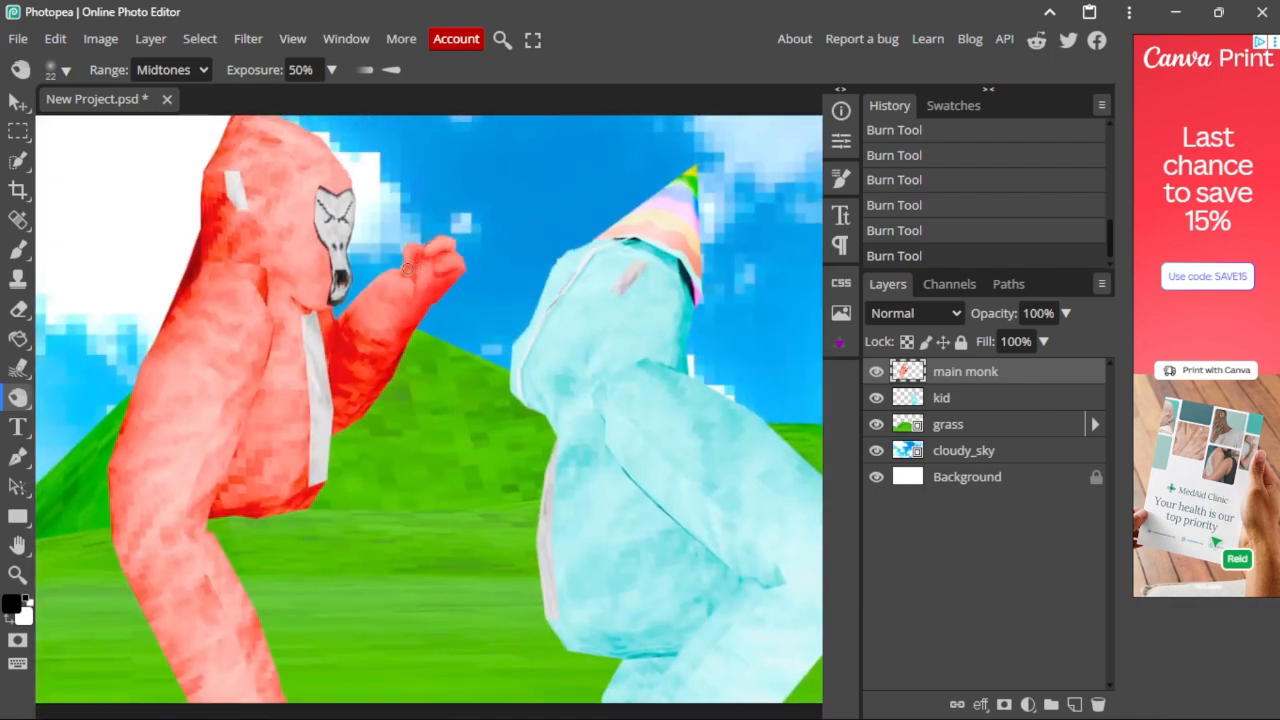
{"action": "scroll", "coordinate": [317, 548], "scroll_direction": "up", "scroll_amount": 2}
{"action": "scroll", "coordinate": [350, 585], "scroll_direction": "up", "scroll_amount": 4}
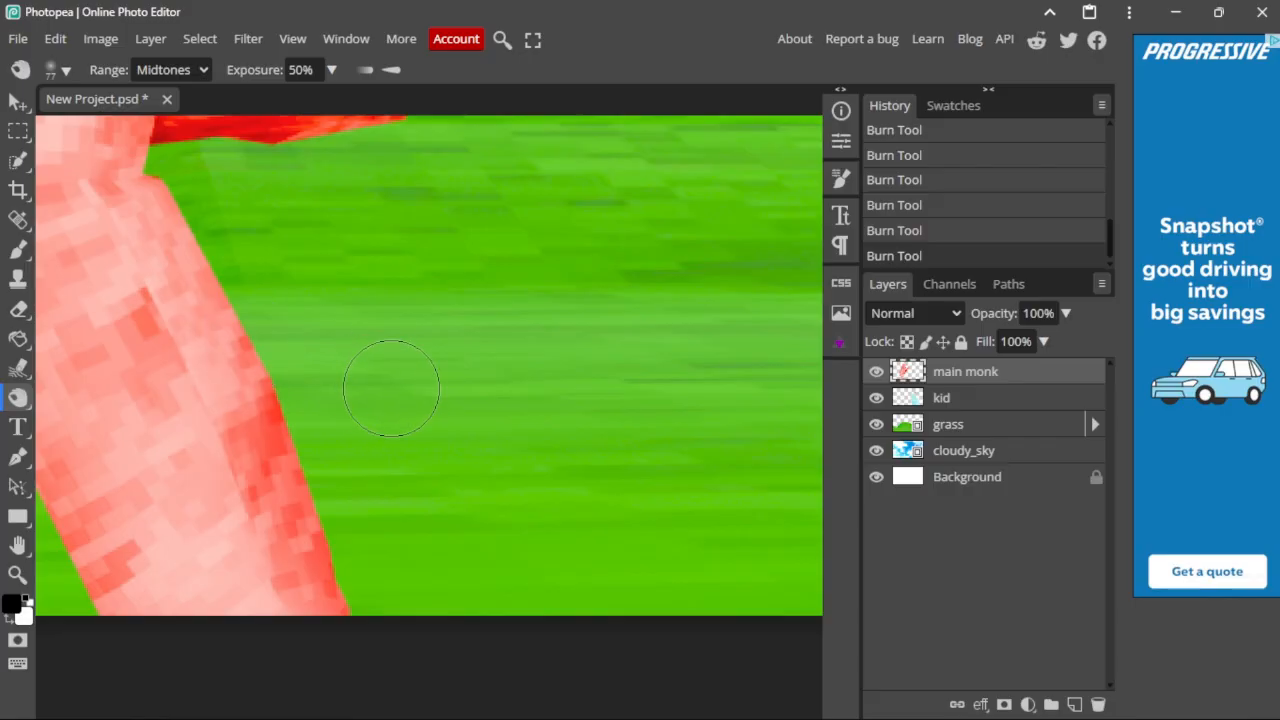
{"action": "scroll", "coordinate": [450, 335], "scroll_direction": "left", "scroll_amount": 2}
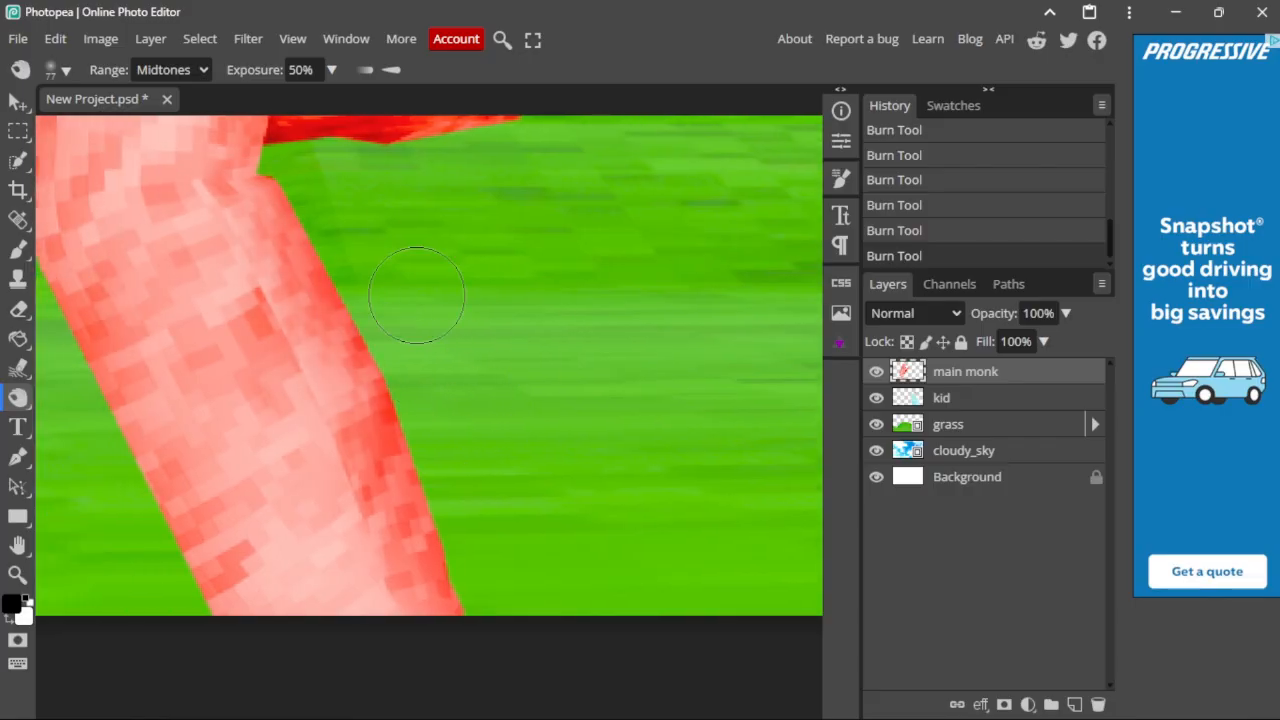
{"action": "scroll", "coordinate": [320, 230], "scroll_direction": "up", "scroll_amount": 3}
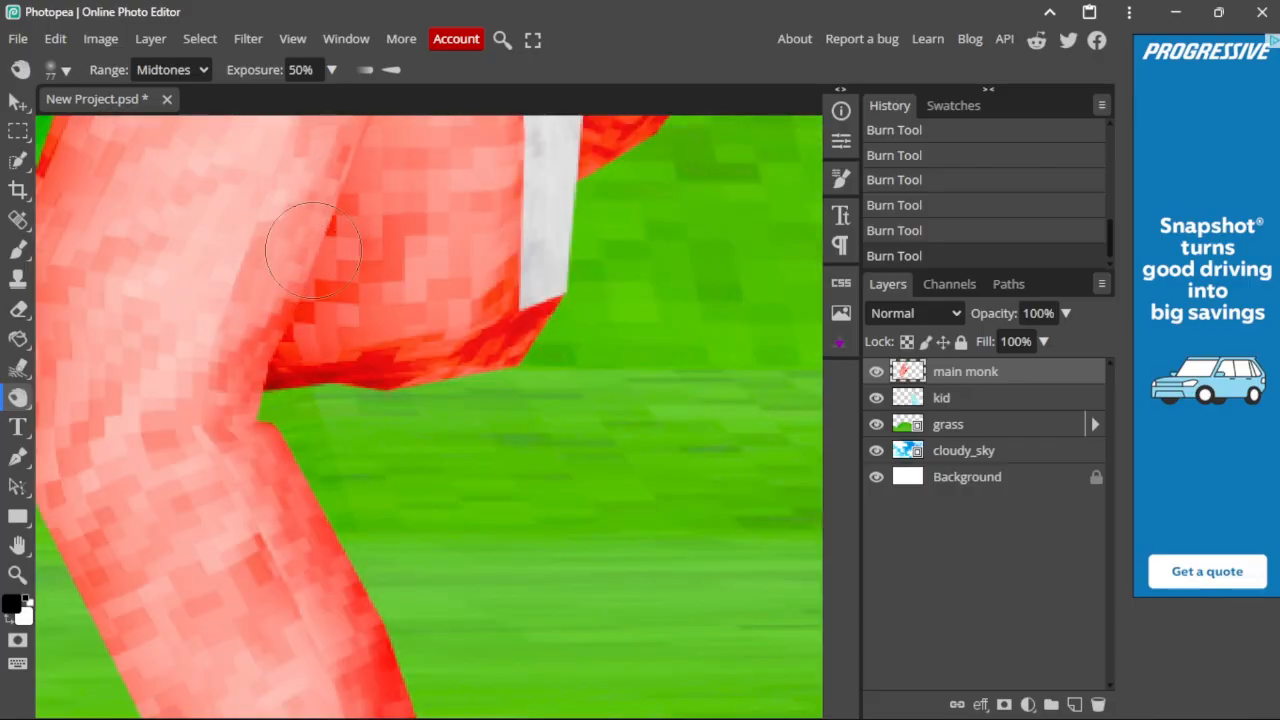
{"action": "scroll", "coordinate": [300, 365], "scroll_direction": "up", "scroll_amount": 4}
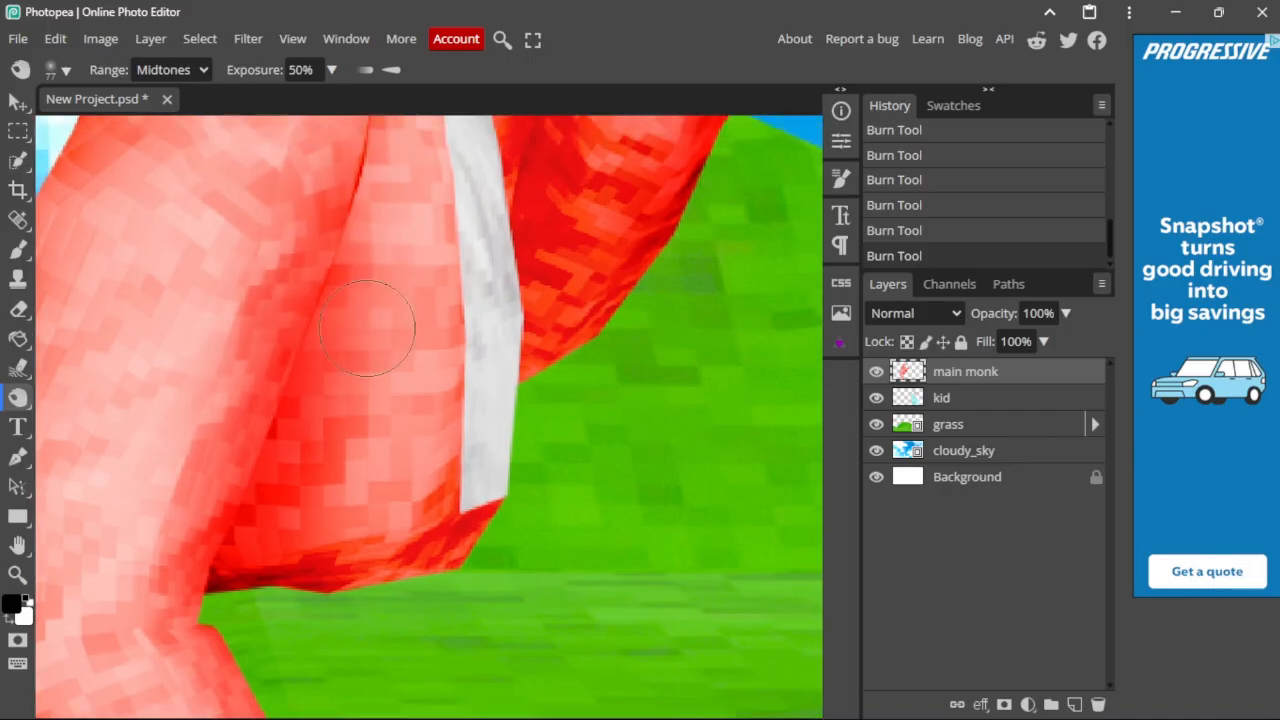
{"action": "scroll", "coordinate": [332, 305], "scroll_direction": "up", "scroll_amount": 2}
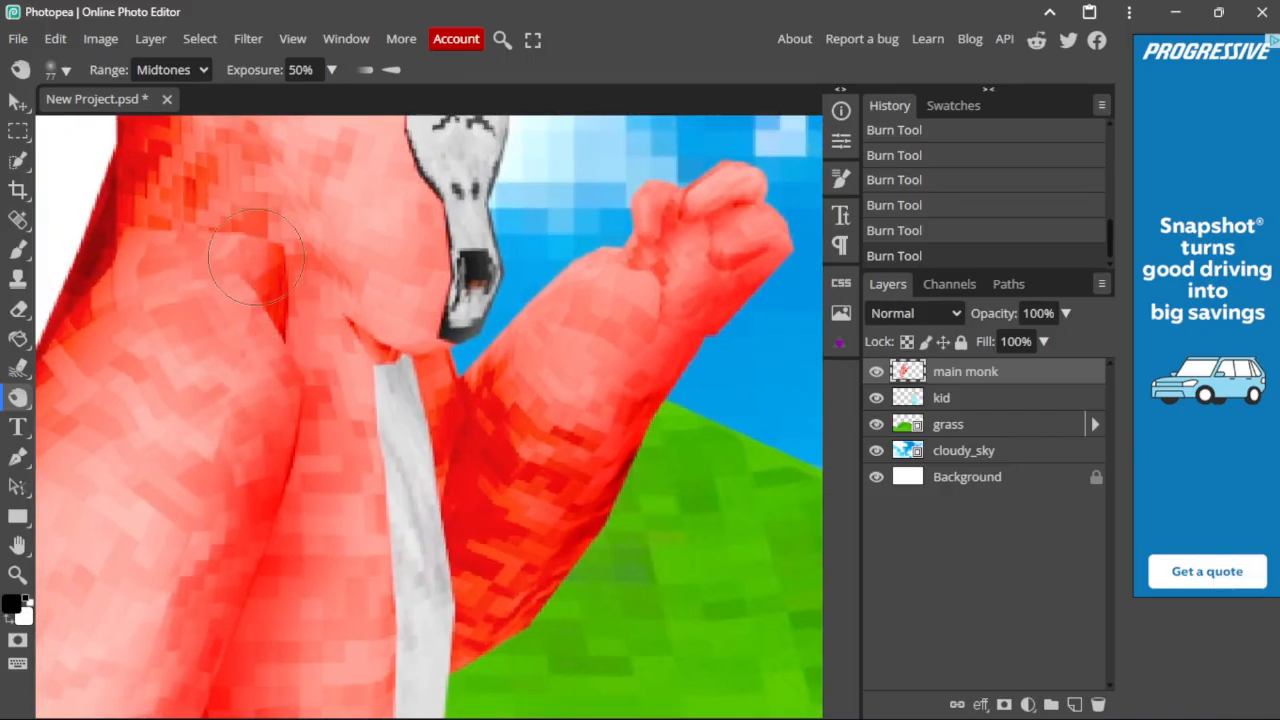
{"action": "scroll", "coordinate": [245, 283], "scroll_direction": "down", "scroll_amount": 6, "text": "alt"}
{"action": "scroll", "coordinate": [340, 530], "scroll_direction": "up", "scroll_amount": 8, "text": "alt"}
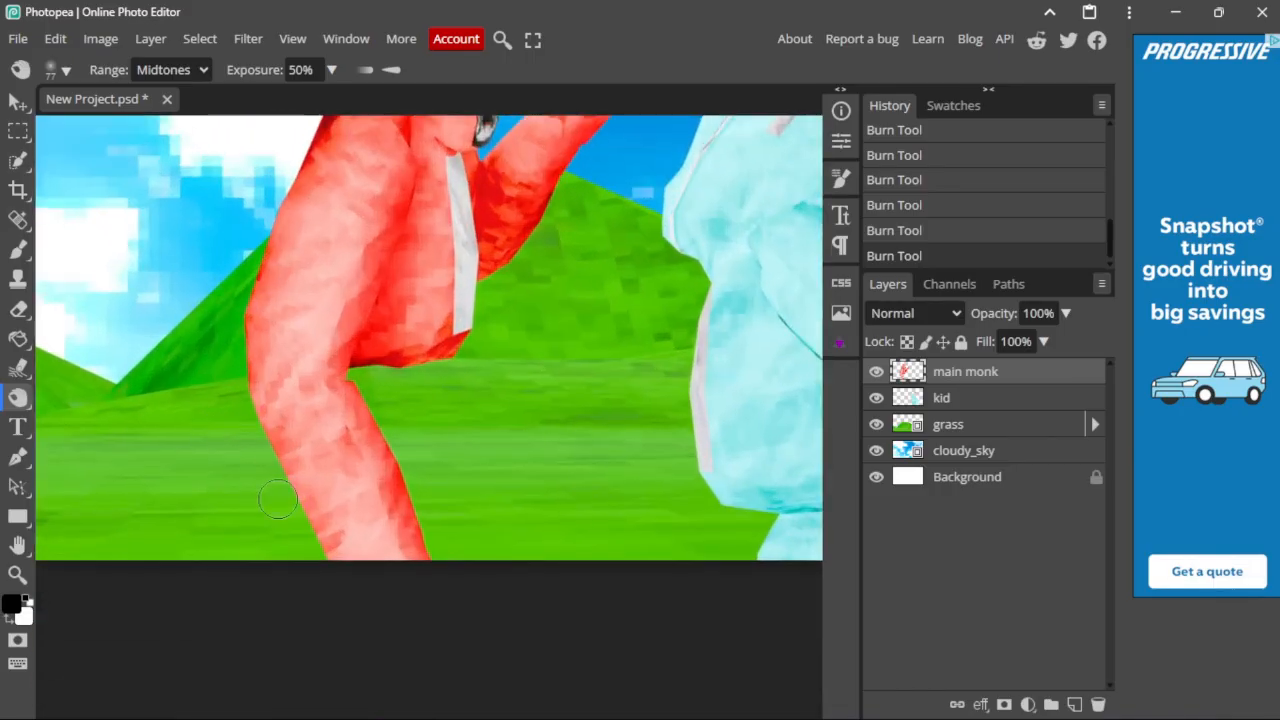
{"action": "left_click_drag", "start_coordinate": [340, 530], "coordinate": [344, 570]}
{"action": "scroll", "coordinate": [293, 518], "scroll_direction": "up", "scroll_amount": 3}
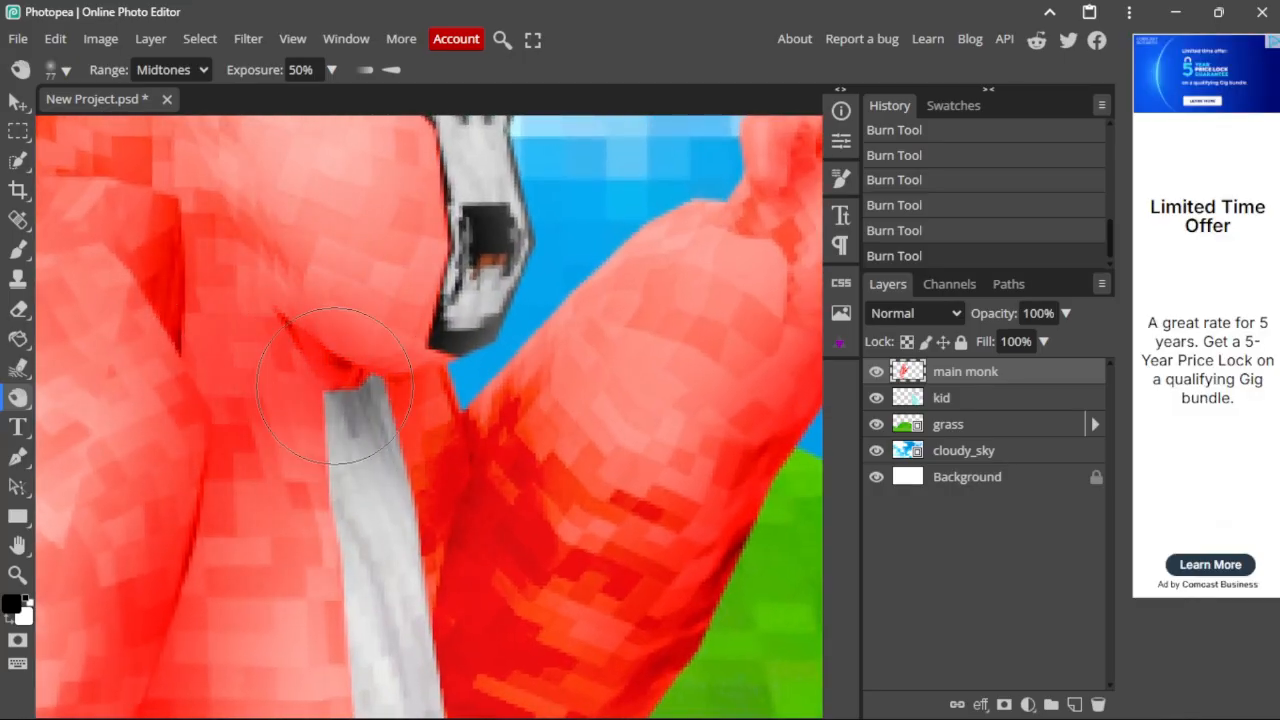
{"action": "scroll", "coordinate": [248, 262], "scroll_direction": "down", "scroll_amount": 5, "text": "alt"}
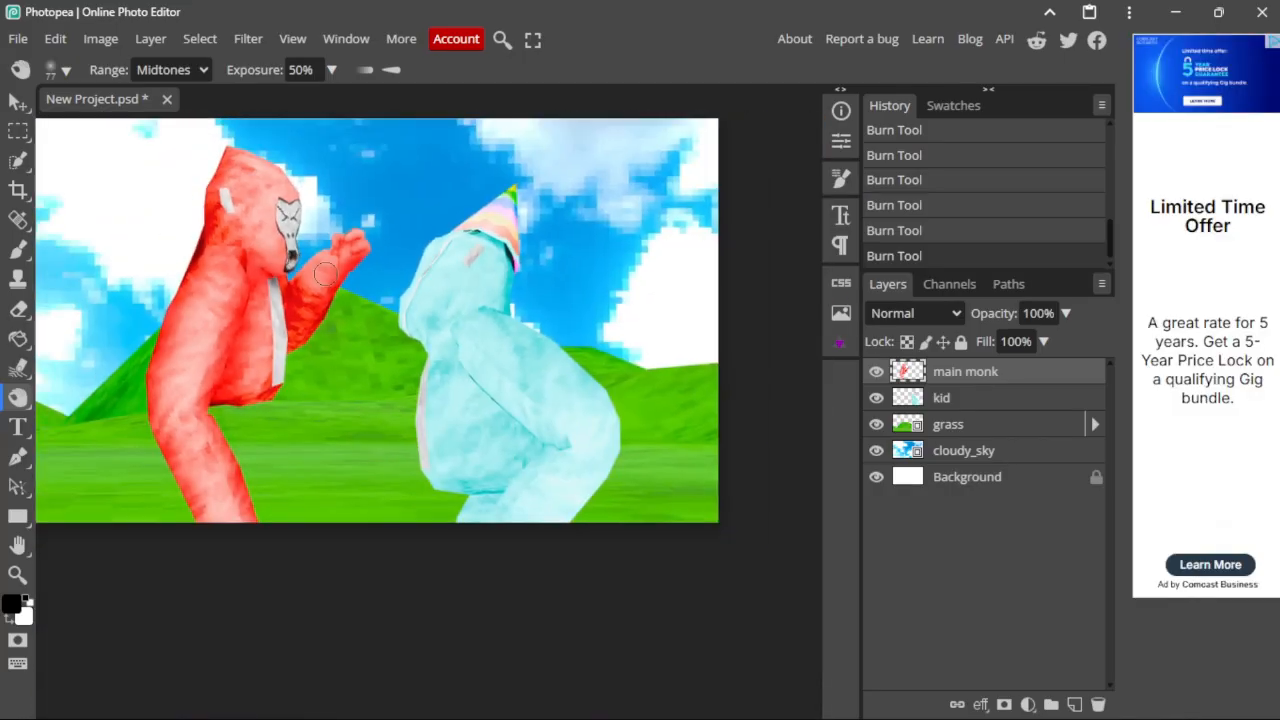
{"action": "scroll", "coordinate": [325, 275], "scroll_direction": "up", "scroll_amount": 6, "text": "alt"}
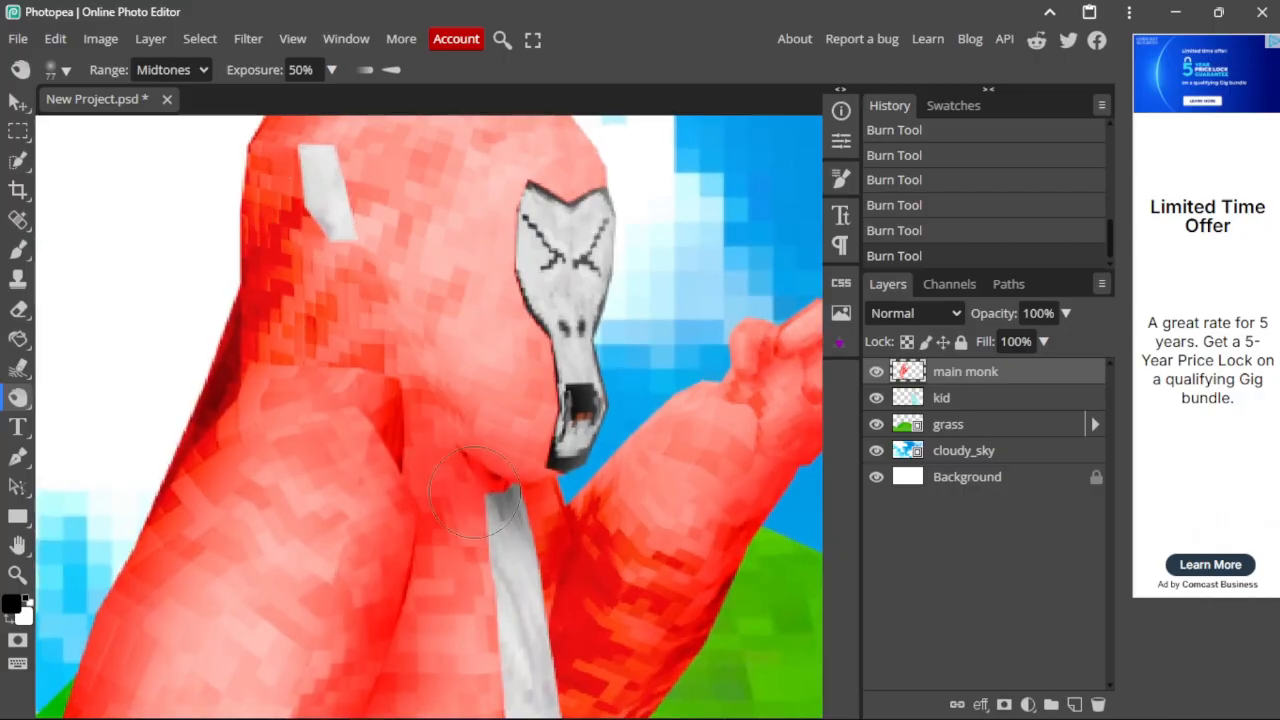
{"action": "scroll", "coordinate": [421, 365], "scroll_direction": "up", "scroll_amount": 1}
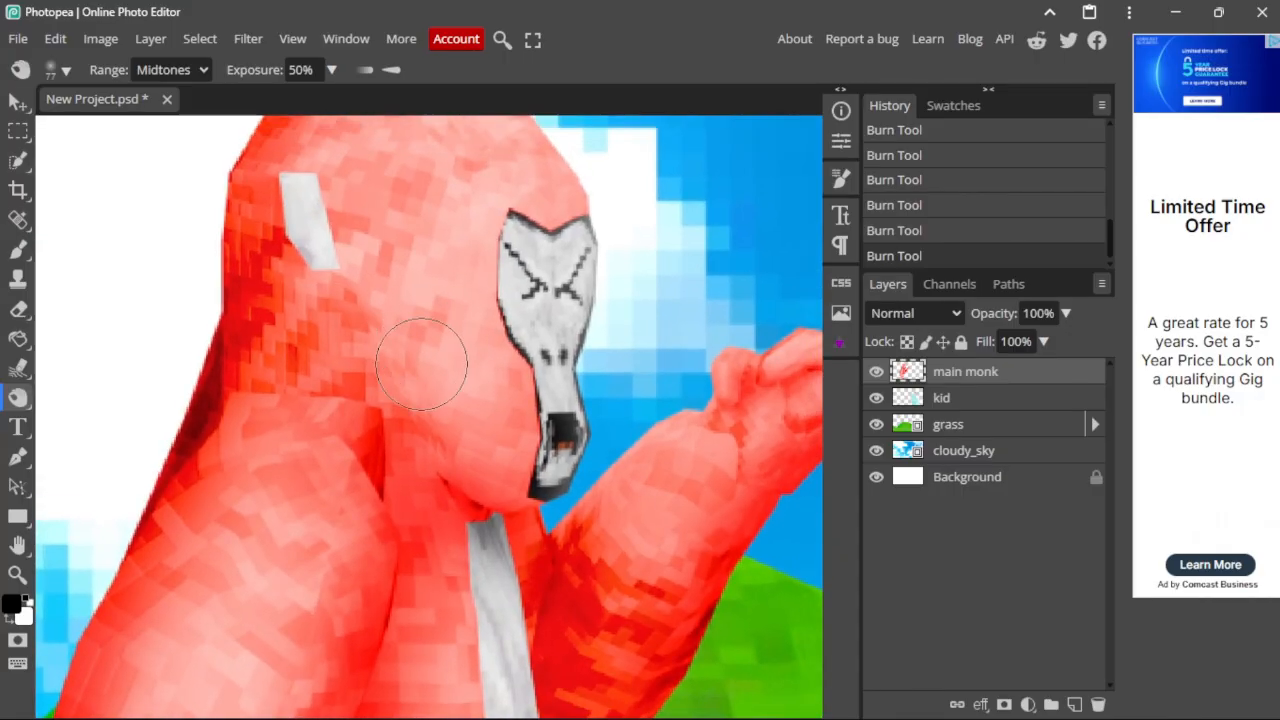
{"action": "scroll", "coordinate": [421, 365], "scroll_direction": "down", "scroll_amount": 2}
{"action": "scroll", "coordinate": [421, 380], "scroll_direction": "up", "scroll_amount": 3, "text": "alt"}
{"action": "scroll", "coordinate": [478, 479], "scroll_direction": "down", "scroll_amount": 4, "text": "alt"}
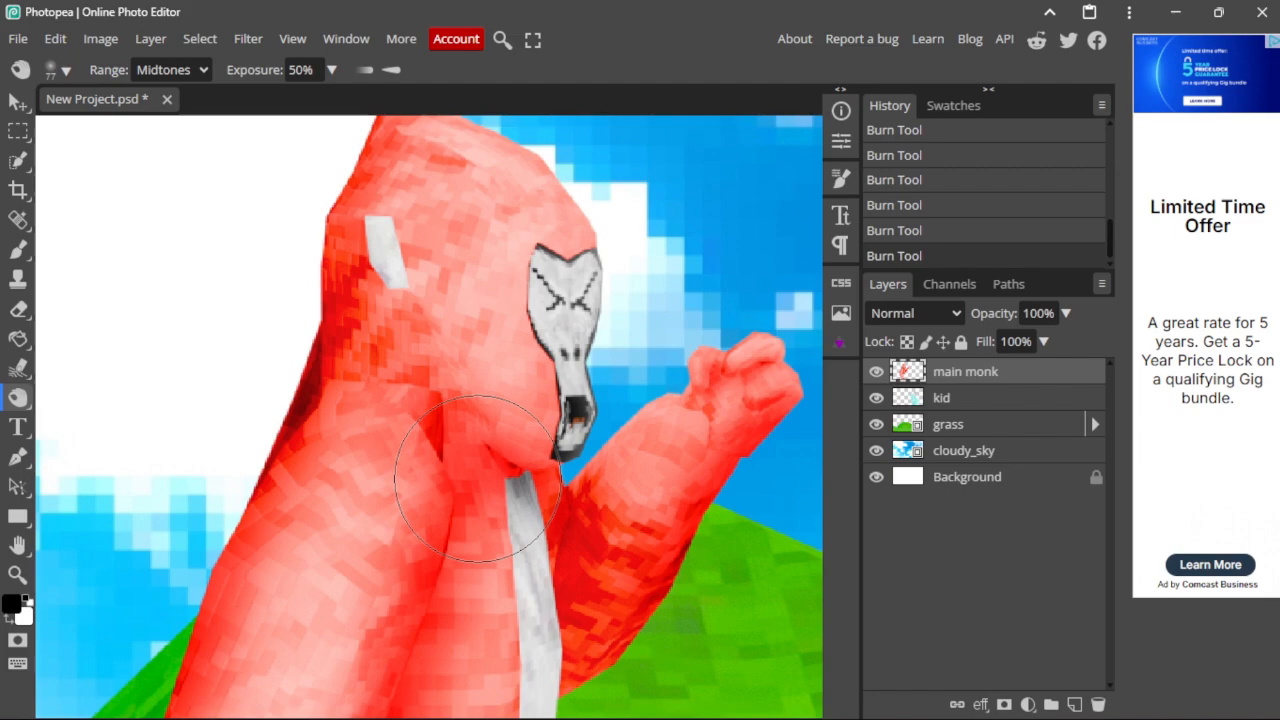
{"action": "scroll", "coordinate": [478, 479], "scroll_direction": "up", "scroll_amount": 2, "text": "alt"}
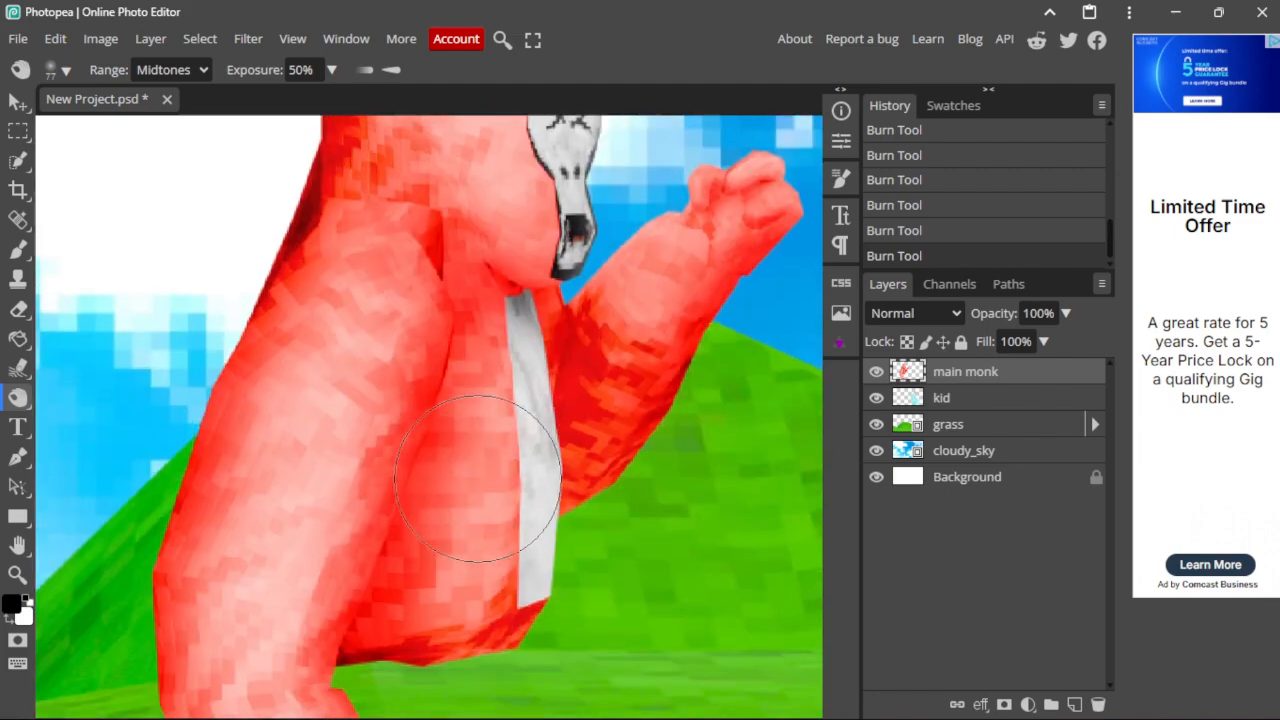
{"action": "scroll", "coordinate": [478, 479], "scroll_direction": "up", "scroll_amount": 2, "text": "alt"}
{"action": "scroll", "coordinate": [478, 479], "scroll_direction": "up", "scroll_amount": 1, "text": "alt"}
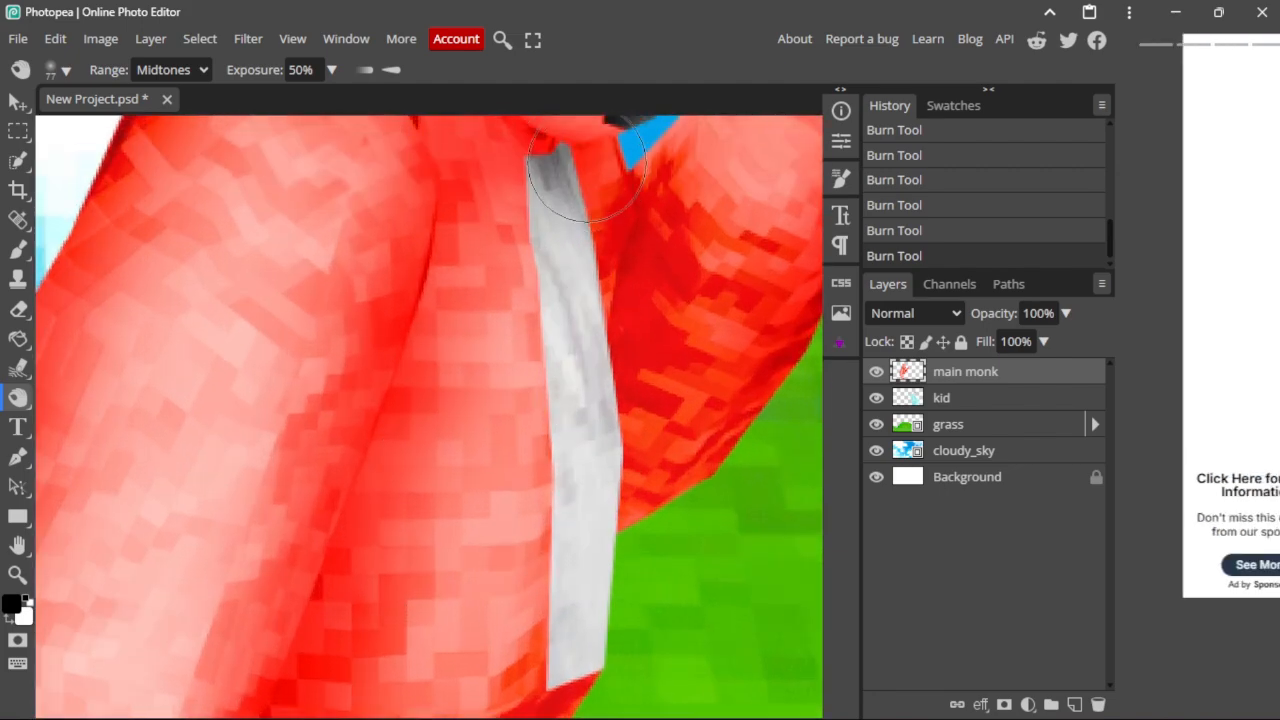
{"action": "scroll", "coordinate": [586, 177], "scroll_direction": "up", "scroll_amount": 3}
{"action": "scroll", "coordinate": [587, 308], "scroll_direction": "down", "scroll_amount": 1, "text": "alt"}
{"action": "scroll", "coordinate": [587, 308], "scroll_direction": "down", "scroll_amount": 6, "text": "alt"}
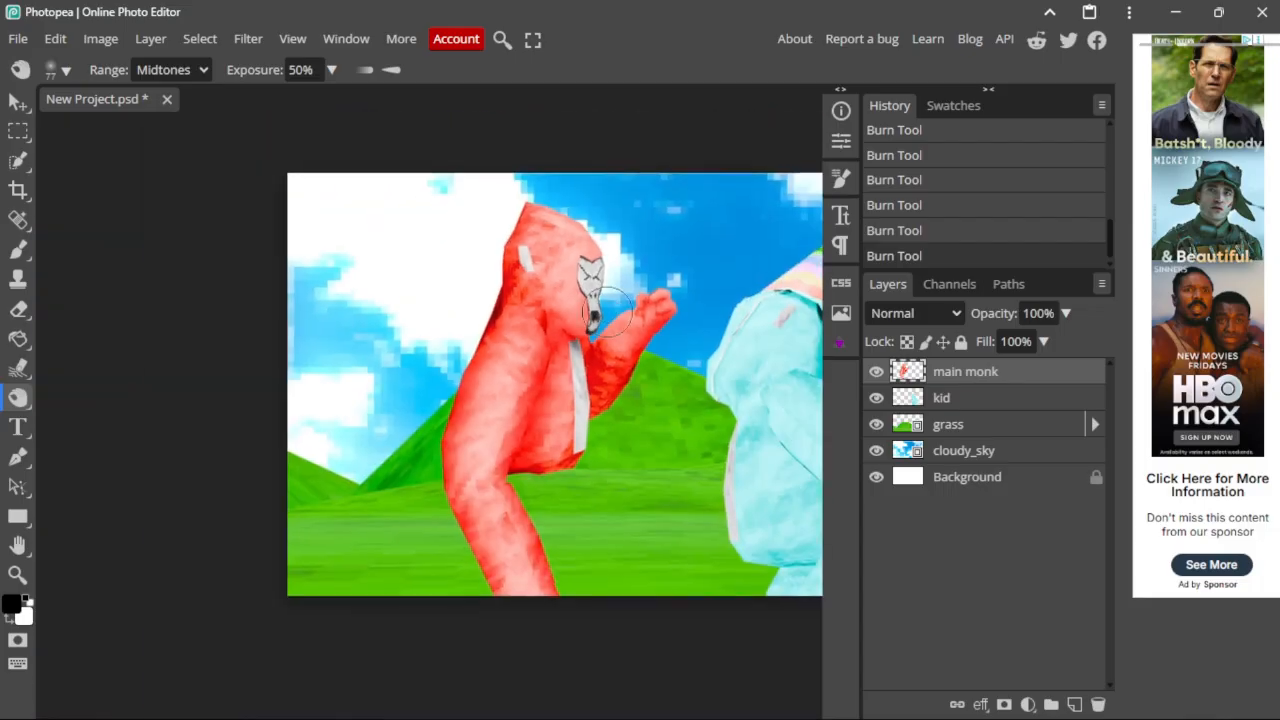
{"action": "scroll", "coordinate": [631, 217], "scroll_direction": "right", "scroll_amount": 1}
{"action": "scroll", "coordinate": [636, 218], "scroll_direction": "up", "scroll_amount": 2, "text": "alt"}
{"action": "scroll", "coordinate": [607, 193], "scroll_direction": "up", "scroll_amount": 2, "text": "alt"}
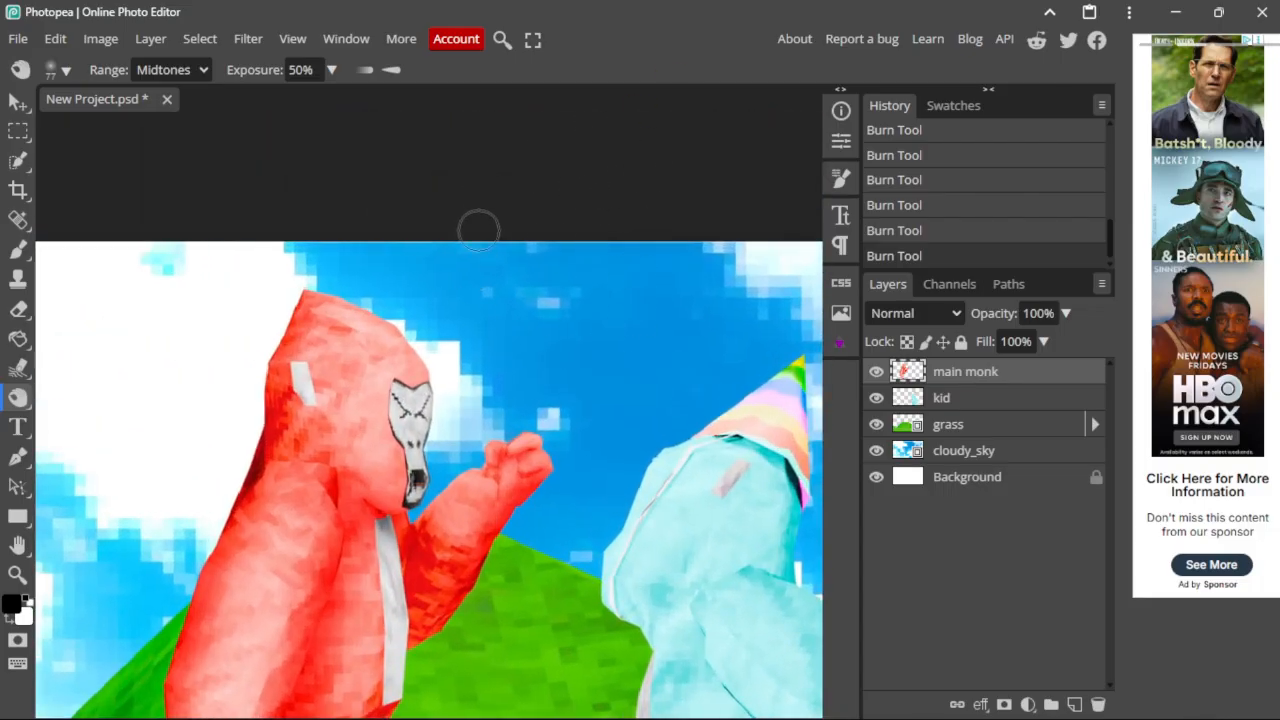
{"action": "scroll", "coordinate": [475, 400], "scroll_direction": "down", "scroll_amount": 1}
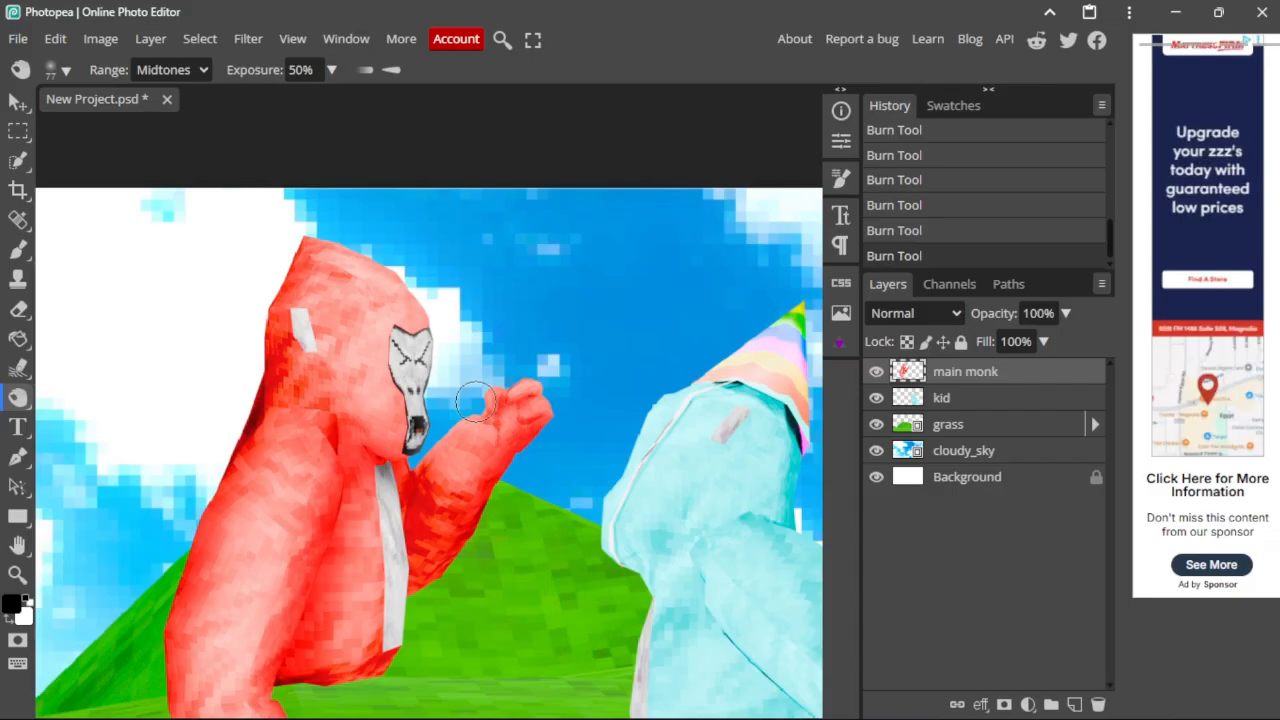
{"action": "scroll", "coordinate": [475, 400], "scroll_direction": "down", "scroll_amount": 3}
{"action": "scroll", "coordinate": [475, 400], "scroll_direction": "down", "scroll_amount": 2}
{"action": "scroll", "coordinate": [480, 410], "scroll_direction": "right", "scroll_amount": 2}
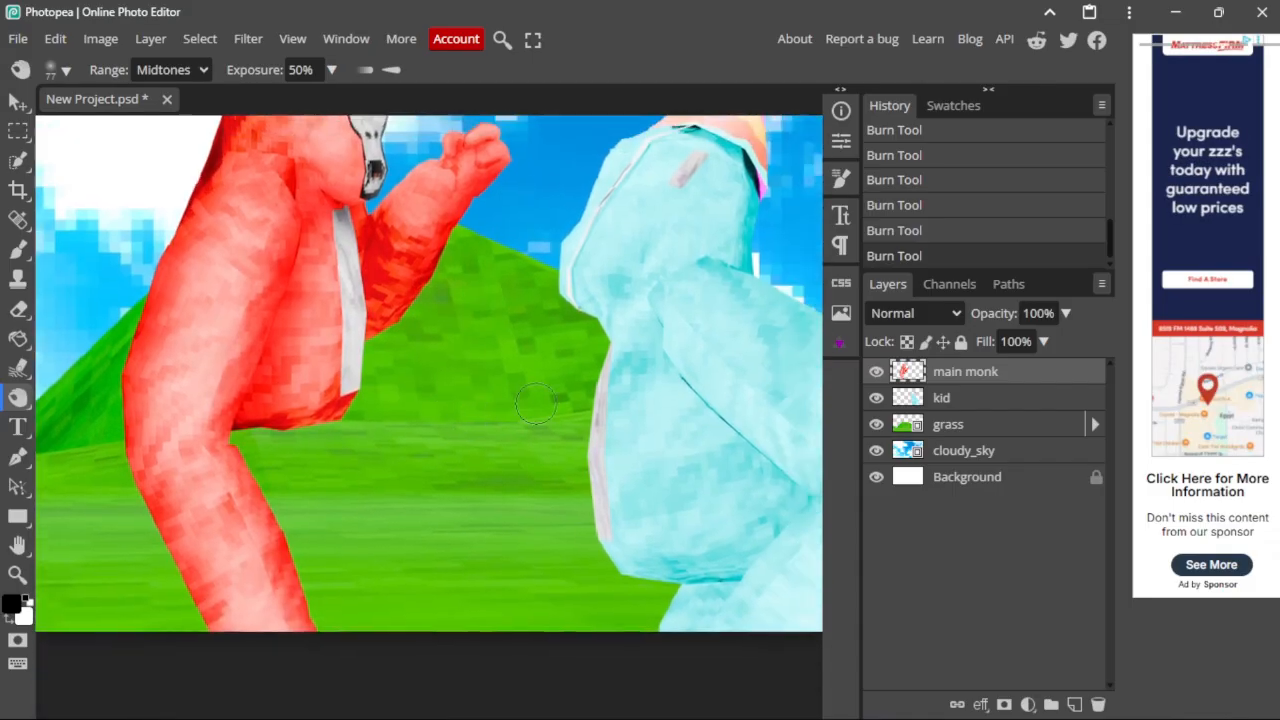
Step: Make the kid layer active and burn shadows into the cyan robe's creases and folds
{"action": "left_click", "coordinate": [1004, 398]}
{"action": "scroll", "coordinate": [597, 449], "scroll_direction": "up", "scroll_amount": 1, "text": "alt"}
{"action": "scroll", "coordinate": [651, 634], "scroll_direction": "up", "scroll_amount": 2, "text": "alt"}
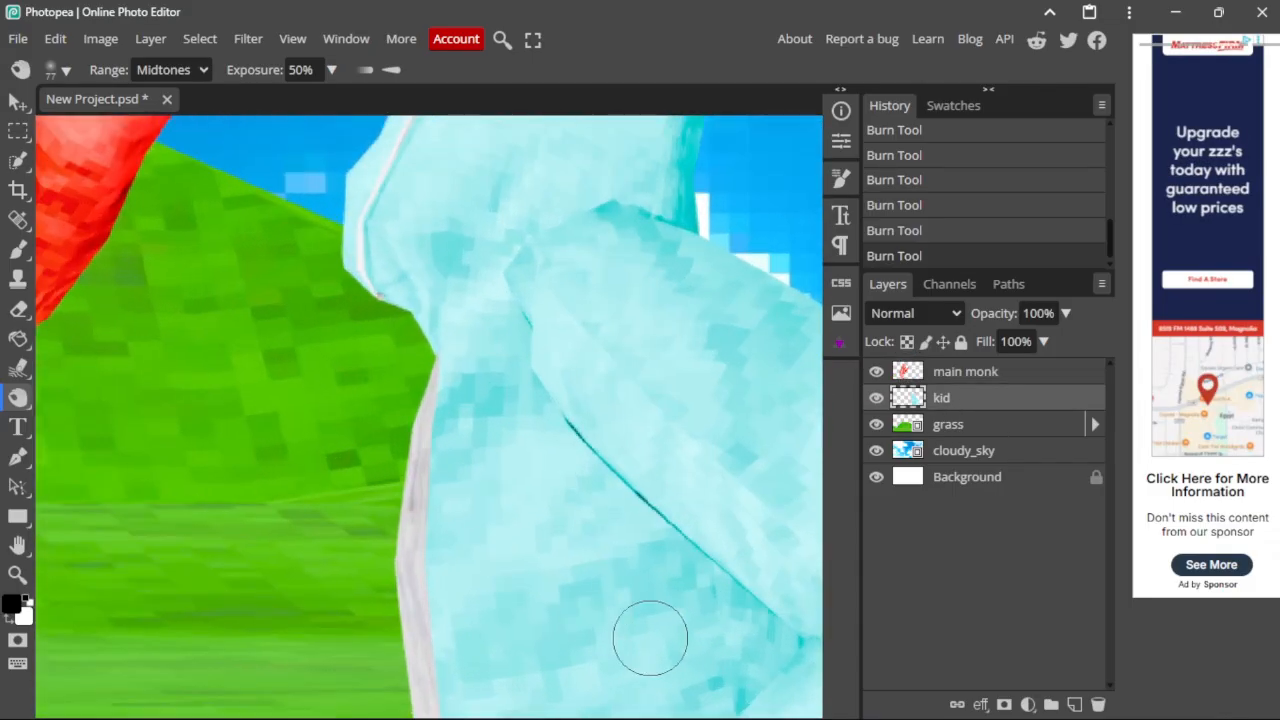
{"action": "scroll", "coordinate": [670, 607], "scroll_direction": "up", "scroll_amount": 1, "text": "alt"}
{"action": "scroll", "coordinate": [706, 371], "scroll_direction": "up", "scroll_amount": 1, "text": "alt"}
{"action": "scroll", "coordinate": [694, 409], "scroll_direction": "up", "scroll_amount": 1, "text": "alt"}
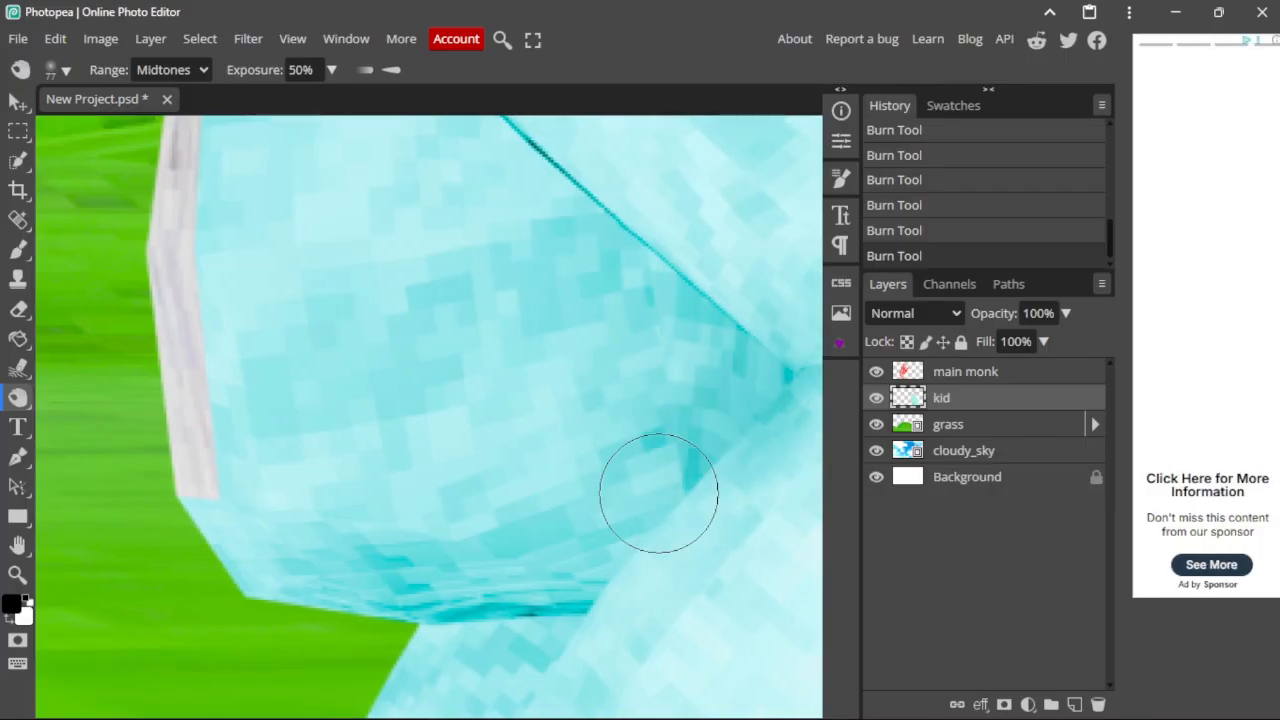
{"action": "mouse_move", "coordinate": [623, 506]}
{"action": "left_mouse_down"}
{"action": "mouse_move", "coordinate": [751, 283]}
{"action": "mouse_move", "coordinate": [612, 140]}
{"action": "left_mouse_up"}
{"action": "left_click_drag", "start_coordinate": [751, 306], "coordinate": [540, 174]}
{"action": "mouse_move", "coordinate": [604, 271]}
{"action": "left_mouse_down"}
{"action": "mouse_move", "coordinate": [671, 449]}
{"action": "mouse_move", "coordinate": [486, 206]}
{"action": "left_mouse_up"}
{"action": "scroll", "coordinate": [609, 494], "scroll_direction": "up", "scroll_amount": 2}
{"action": "mouse_move", "coordinate": [637, 500]}
{"action": "left_mouse_down"}
{"action": "mouse_move", "coordinate": [489, 331]}
{"action": "mouse_move", "coordinate": [409, 191]}
{"action": "mouse_move", "coordinate": [517, 462]}
{"action": "mouse_move", "coordinate": [674, 514]}
{"action": "mouse_move", "coordinate": [514, 563]}
{"action": "mouse_move", "coordinate": [558, 577]}
{"action": "mouse_move", "coordinate": [498, 540]}
{"action": "mouse_move", "coordinate": [513, 558]}
{"action": "left_mouse_up"}
{"action": "scroll", "coordinate": [700, 531], "scroll_direction": "down", "scroll_amount": 3}
{"action": "scroll", "coordinate": [513, 558], "scroll_direction": "down", "scroll_amount": 2, "text": "alt"}
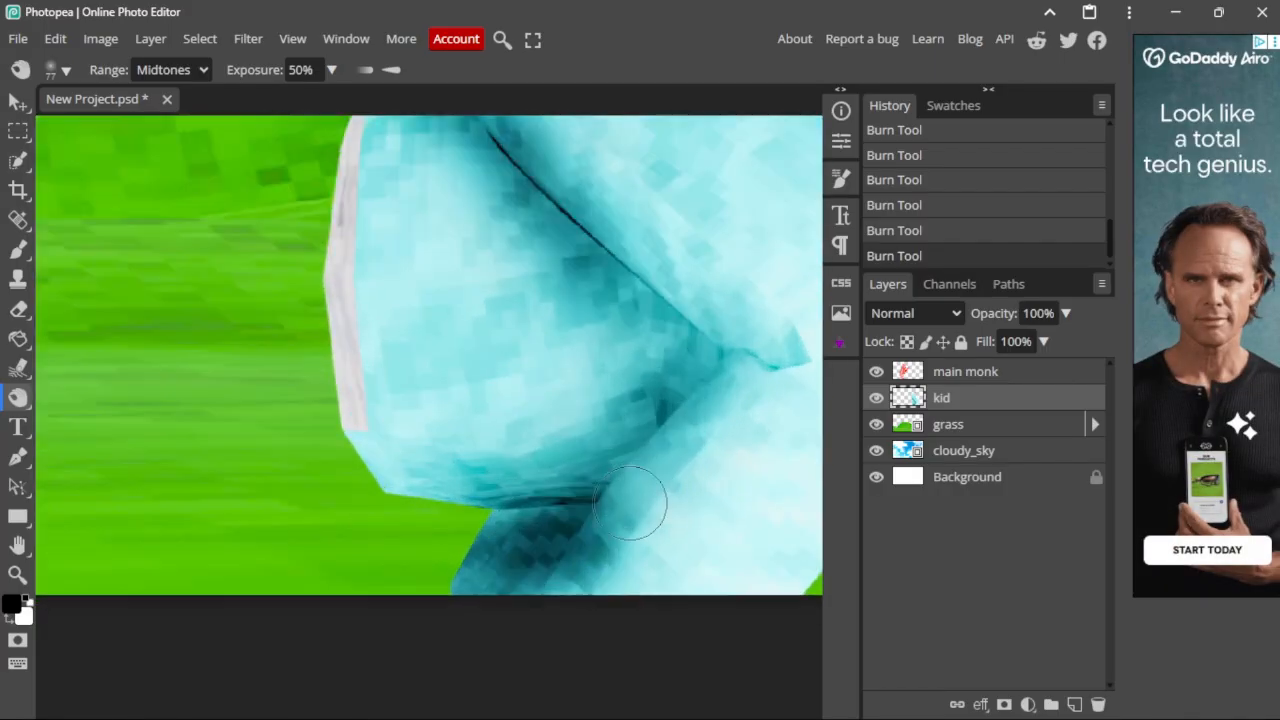
Step: Darken the cyan body's lower fold, its lower-left edge near the grass, and the torso
{"action": "left_click_drag", "start_coordinate": [640, 506], "coordinate": [690, 392]}
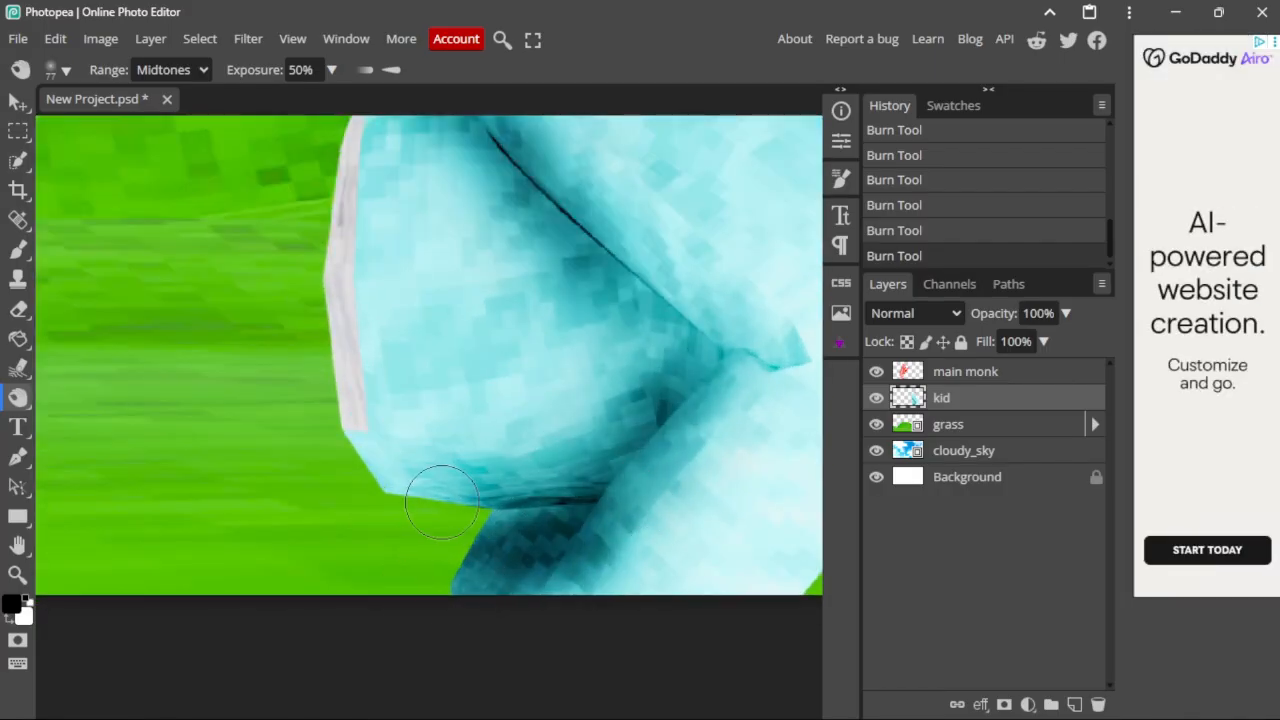
{"action": "mouse_move", "coordinate": [441, 503]}
{"action": "left_mouse_down"}
{"action": "mouse_move", "coordinate": [392, 484]}
{"action": "mouse_move", "coordinate": [428, 490]}
{"action": "left_mouse_up"}
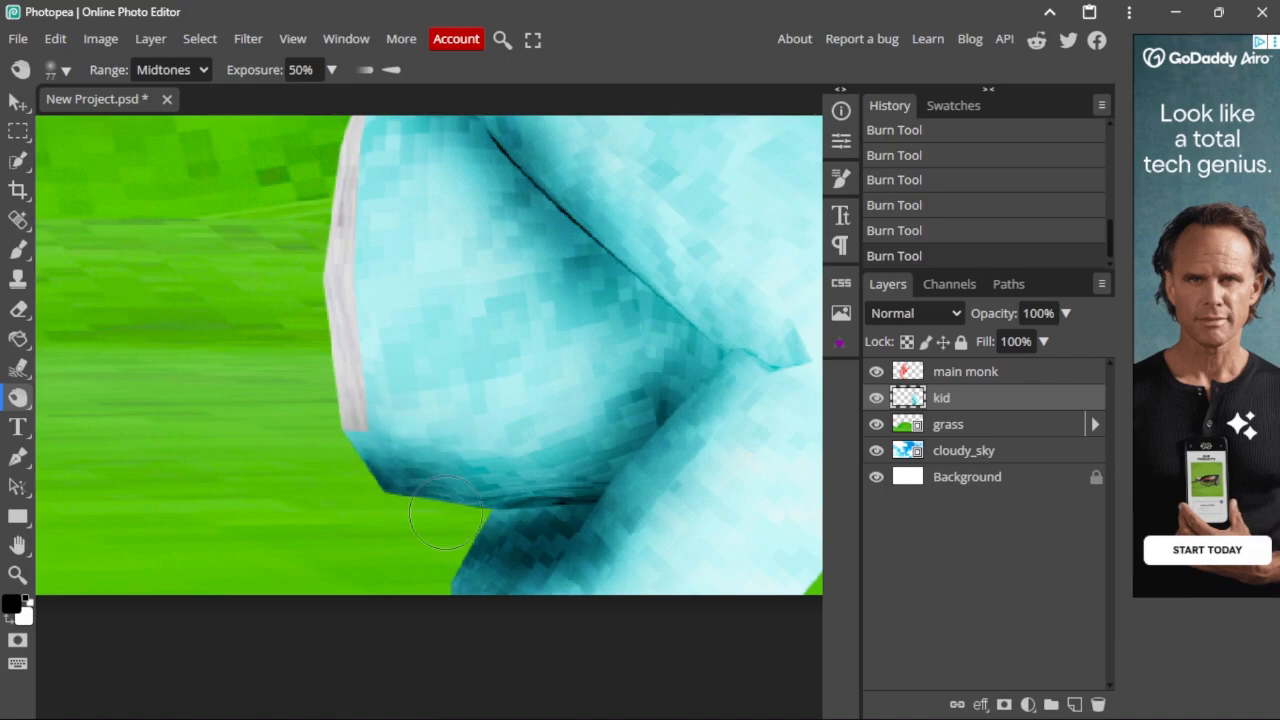
{"action": "scroll", "coordinate": [386, 426], "scroll_direction": "up", "scroll_amount": 3}
{"action": "scroll", "coordinate": [354, 278], "scroll_direction": "up", "scroll_amount": 5, "text": "alt"}
{"action": "mouse_move", "coordinate": [354, 278]}
{"action": "left_mouse_down"}
{"action": "mouse_move", "coordinate": [283, 212]}
{"action": "mouse_move", "coordinate": [332, 279]}
{"action": "mouse_move", "coordinate": [371, 420]}
{"action": "left_mouse_up"}
{"action": "scroll", "coordinate": [371, 420], "scroll_direction": "down", "scroll_amount": 5, "text": "alt"}
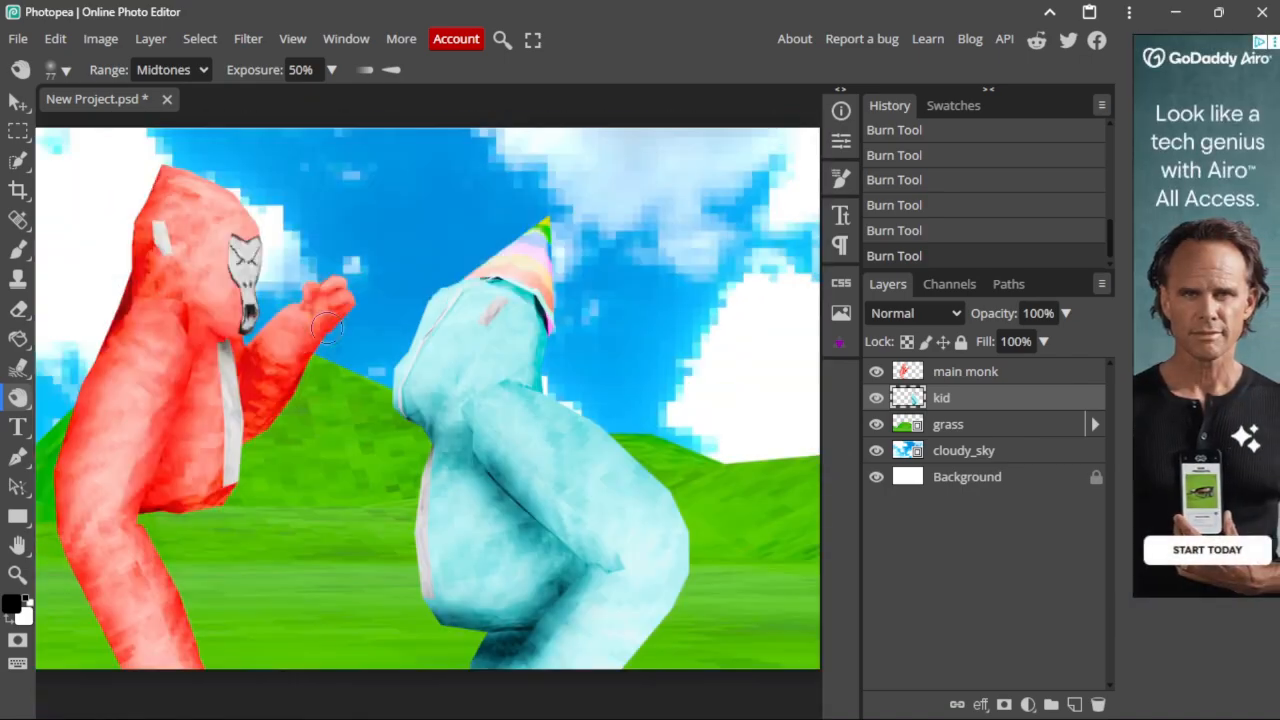
{"action": "scroll", "coordinate": [444, 461], "scroll_direction": "up", "scroll_amount": 4, "text": "alt"}
{"action": "left_click_drag", "start_coordinate": [444, 461], "coordinate": [503, 411]}
{"action": "scroll", "coordinate": [530, 420], "scroll_direction": "down", "scroll_amount": 5, "text": "alt"}
{"action": "scroll", "coordinate": [590, 365], "scroll_direction": "up", "scroll_amount": 5, "text": "alt"}
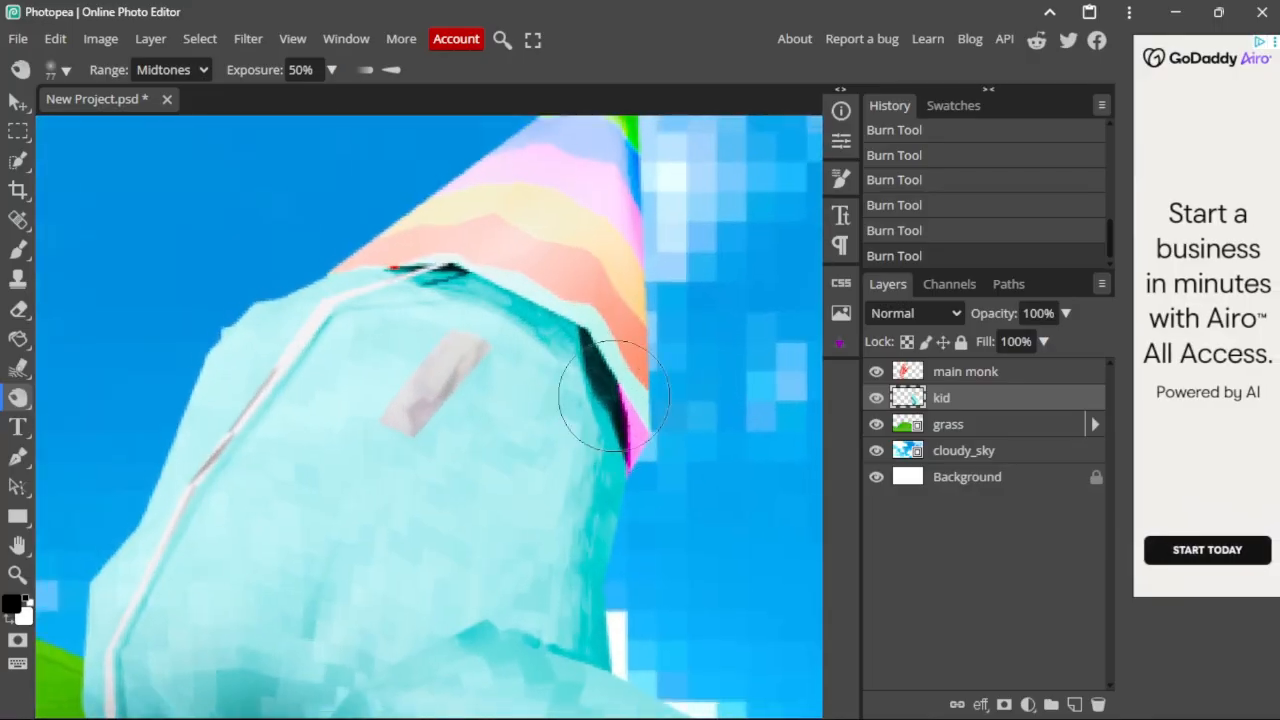
Step: Shade the cyan head beneath the party hat's brim and around its grey patch
{"action": "mouse_move", "coordinate": [609, 396]}
{"action": "left_mouse_down"}
{"action": "mouse_move", "coordinate": [341, 256]}
{"action": "mouse_move", "coordinate": [509, 311]}
{"action": "mouse_move", "coordinate": [523, 237]}
{"action": "left_mouse_up"}
{"action": "scroll", "coordinate": [515, 250], "scroll_direction": "up", "scroll_amount": 2}
{"action": "mouse_move", "coordinate": [431, 329]}
{"action": "left_mouse_down"}
{"action": "mouse_move", "coordinate": [694, 297]}
{"action": "mouse_move", "coordinate": [715, 478]}
{"action": "mouse_move", "coordinate": [583, 191]}
{"action": "left_mouse_up"}
{"action": "scroll", "coordinate": [520, 250], "scroll_direction": "down", "scroll_amount": 4}
{"action": "mouse_move", "coordinate": [401, 320]}
{"action": "left_mouse_down"}
{"action": "mouse_move", "coordinate": [568, 402]}
{"action": "mouse_move", "coordinate": [371, 236]}
{"action": "mouse_move", "coordinate": [295, 255]}
{"action": "left_mouse_up"}
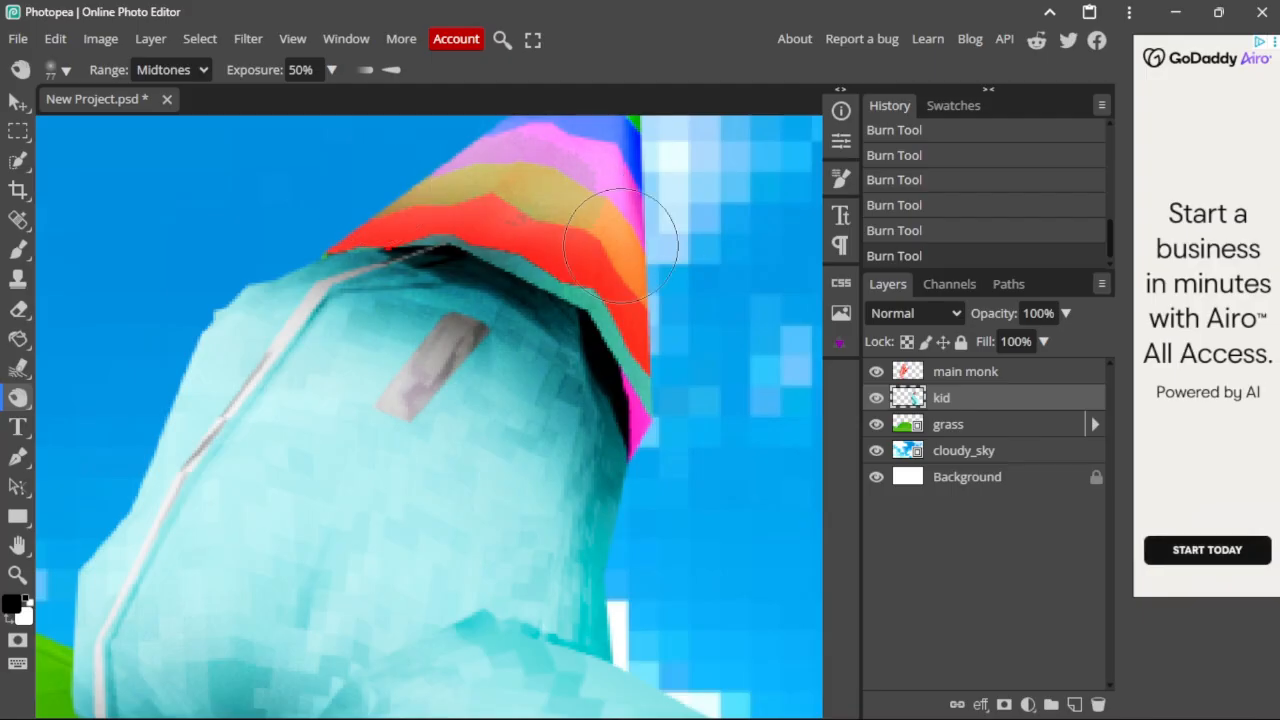
{"action": "scroll", "coordinate": [643, 334], "scroll_direction": "up", "scroll_amount": 4}
{"action": "scroll", "coordinate": [529, 423], "scroll_direction": "down", "scroll_amount": 4}
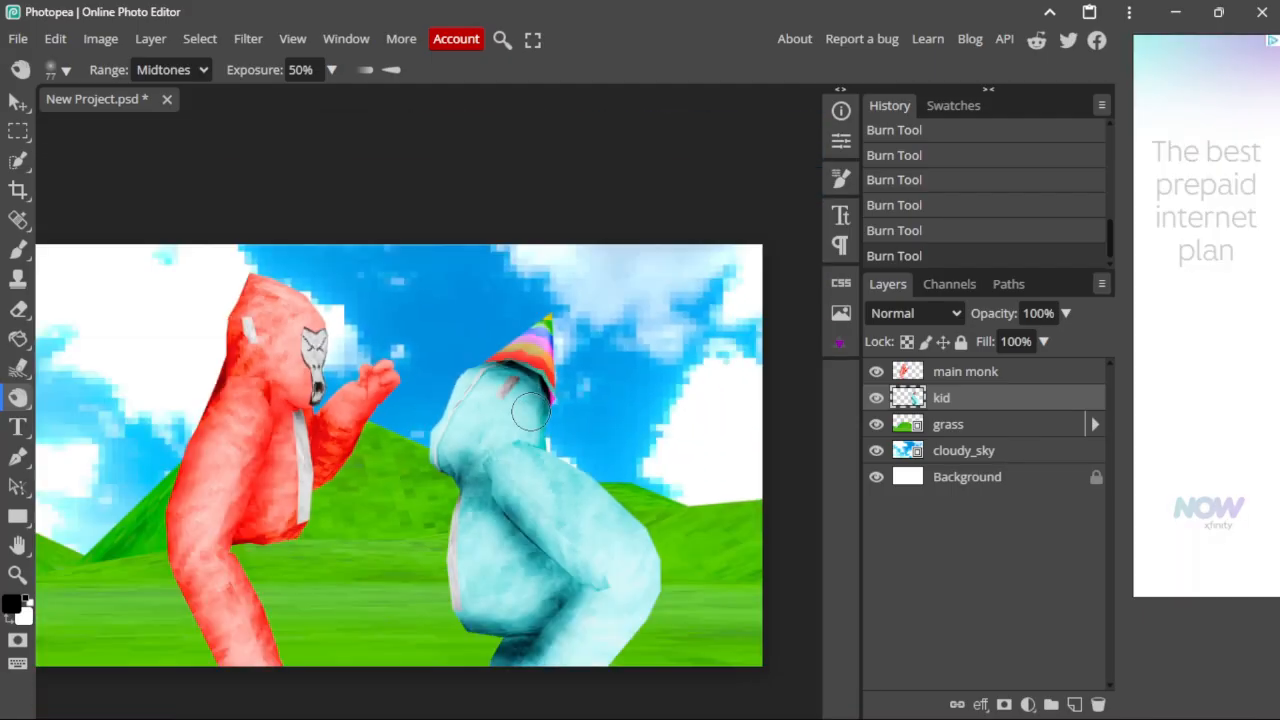
{"action": "scroll", "coordinate": [543, 302], "scroll_direction": "up", "scroll_amount": 3}
{"action": "scroll", "coordinate": [420, 400], "scroll_direction": "up", "scroll_amount": 4}
{"action": "scroll", "coordinate": [450, 425], "scroll_direction": "down", "scroll_amount": 3}
{"action": "scroll", "coordinate": [640, 330], "scroll_direction": "up", "scroll_amount": 3}
{"action": "scroll", "coordinate": [489, 423], "scroll_direction": "down", "scroll_amount": 1}
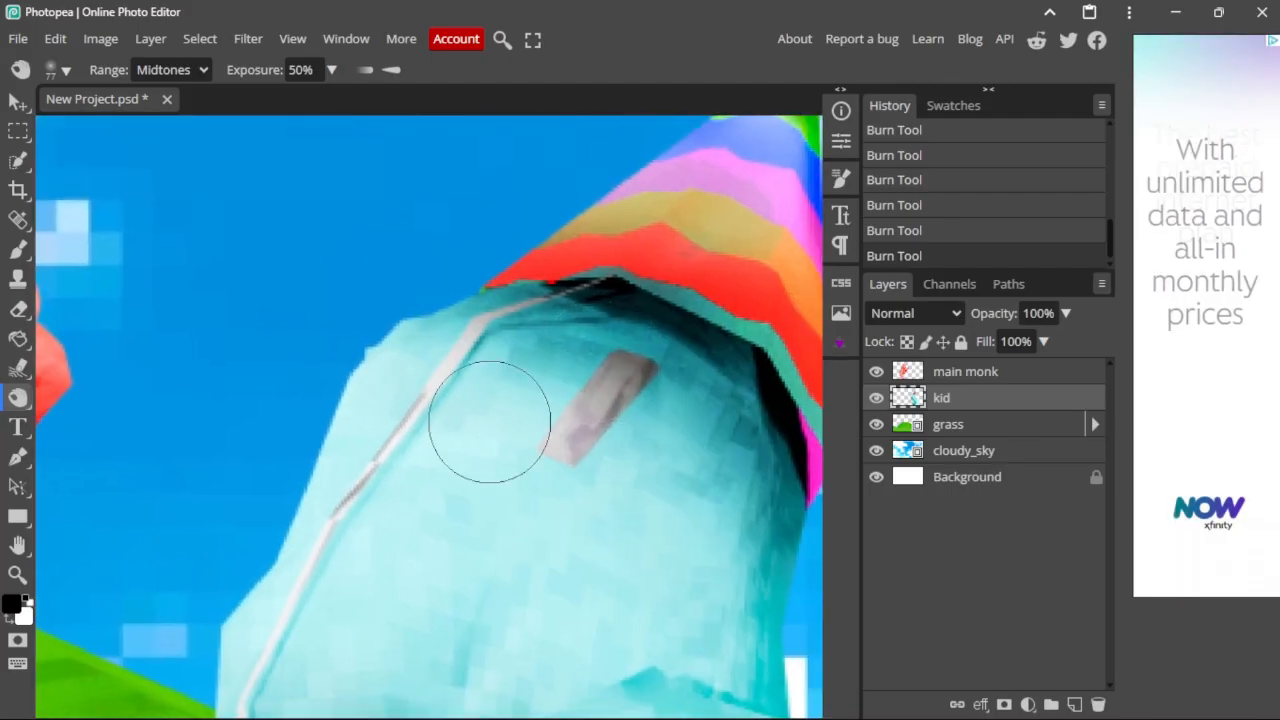
{"action": "scroll", "coordinate": [385, 420], "scroll_direction": "down", "scroll_amount": 4}
{"action": "scroll", "coordinate": [410, 423], "scroll_direction": "down", "scroll_amount": 3}
{"action": "scroll", "coordinate": [500, 425], "scroll_direction": "up", "scroll_amount": 8}
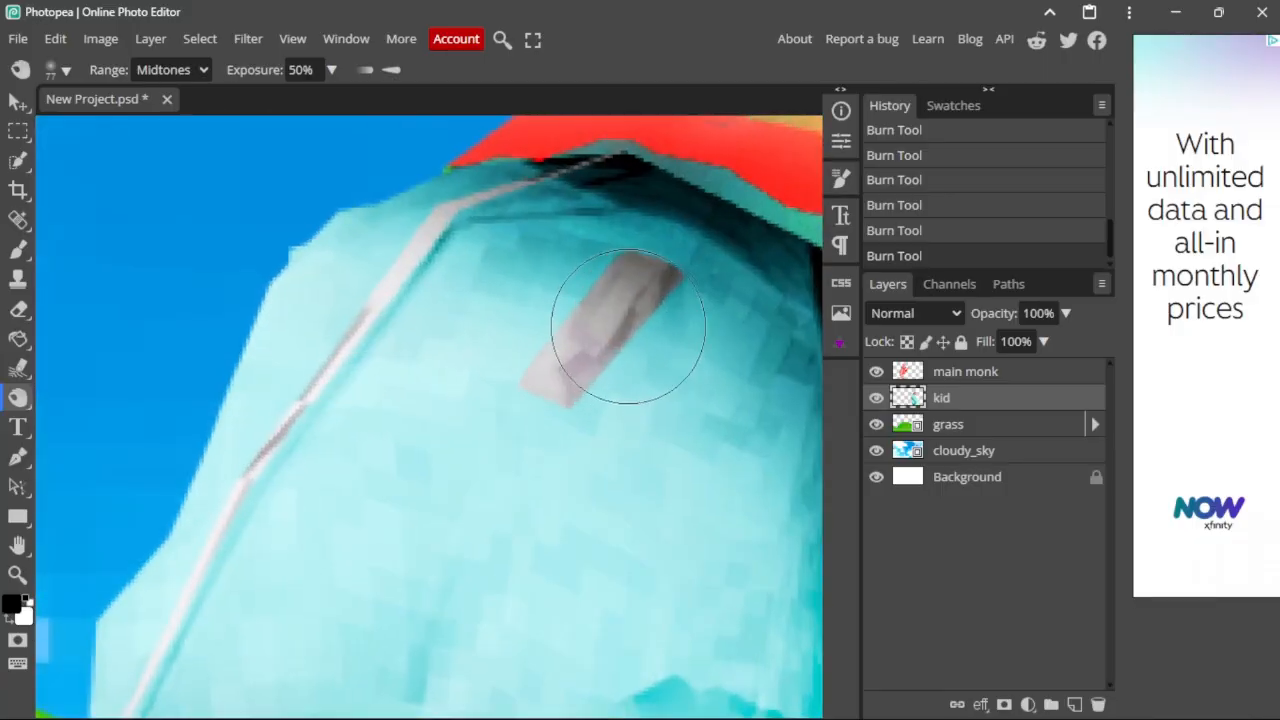
{"action": "right_click_drag", "start_coordinate": [627, 327], "coordinate": [563, 331], "text": "alt"}
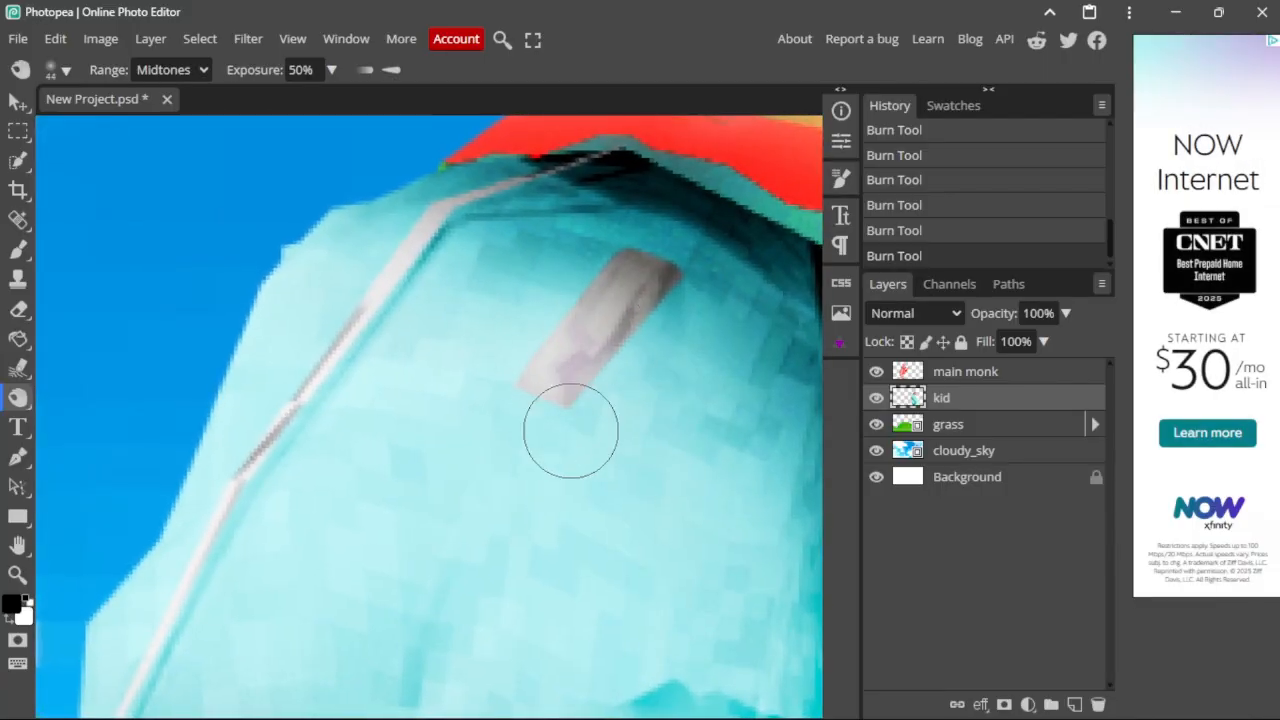
{"action": "scroll", "coordinate": [570, 430], "scroll_direction": "down", "scroll_amount": 5}
{"action": "left_click", "coordinate": [929, 425]}
{"action": "scroll", "coordinate": [285, 485], "scroll_direction": "up", "scroll_amount": 4}
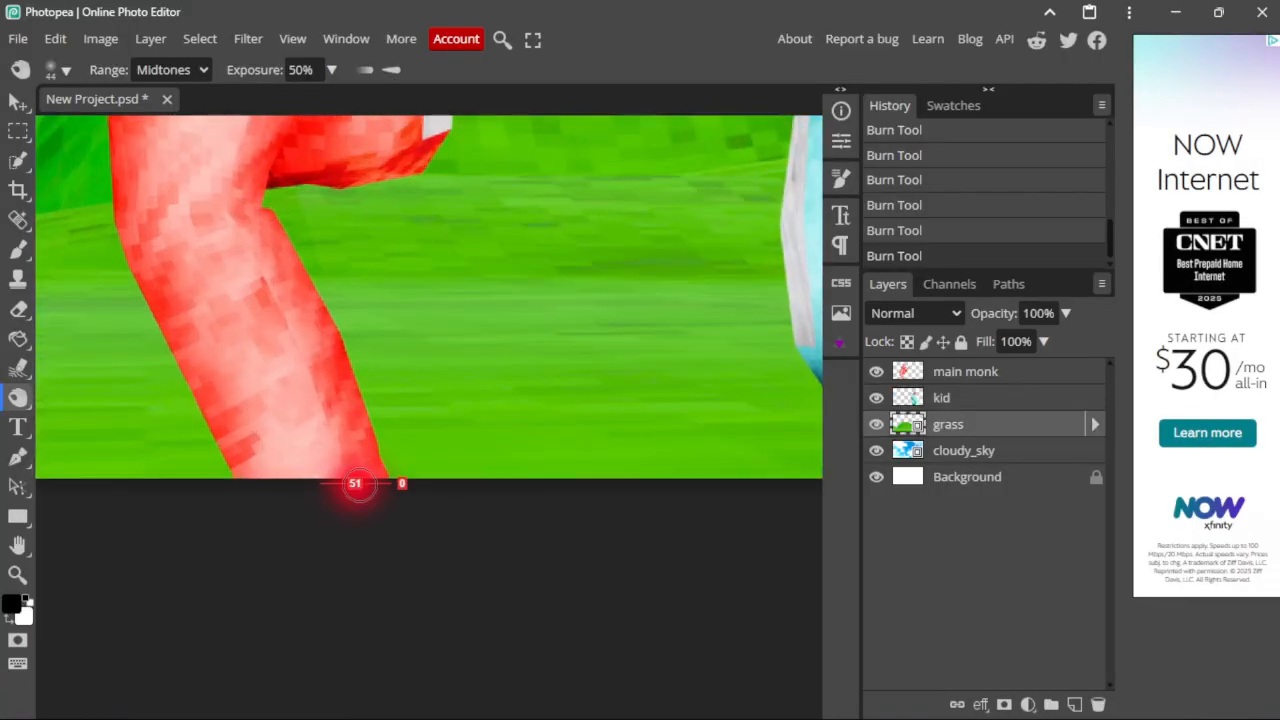
Step: Rasterize the grass layer and set the Burn brush size to 236 px
{"action": "left_click", "coordinate": [404, 478]}
{"action": "left_click", "coordinate": [594, 166]}
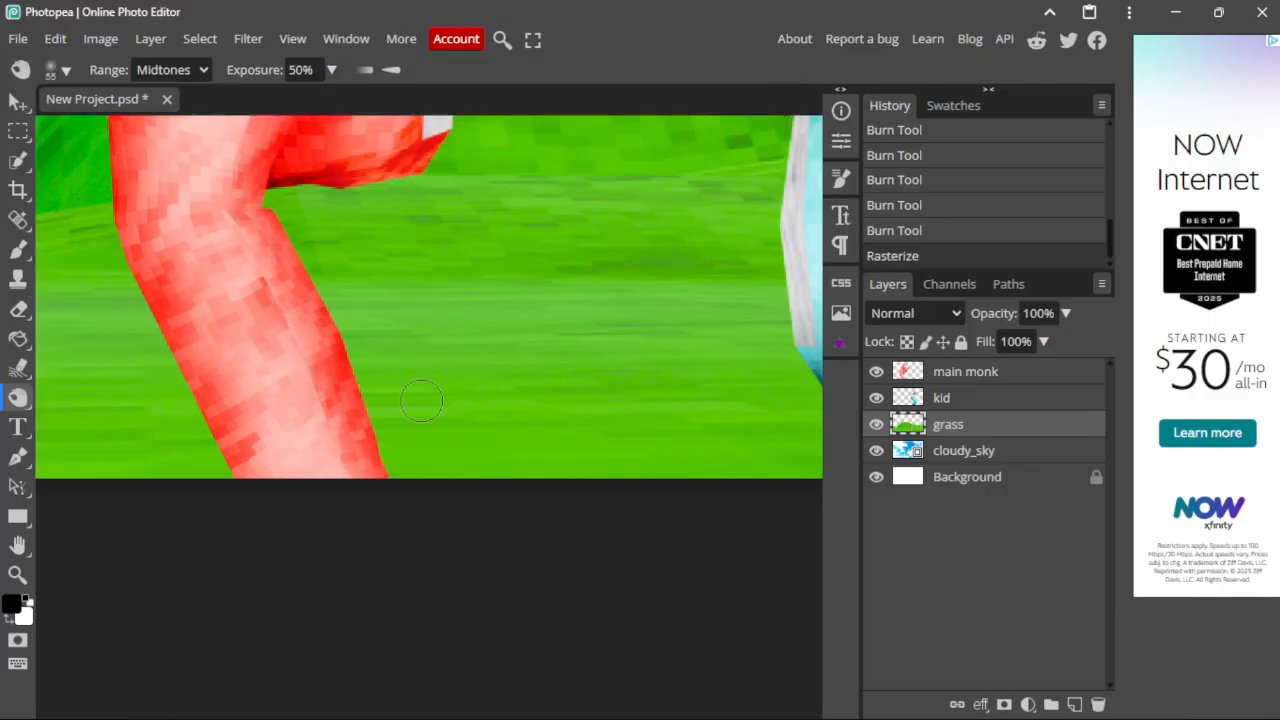
{"action": "left_click", "coordinate": [64, 70]}
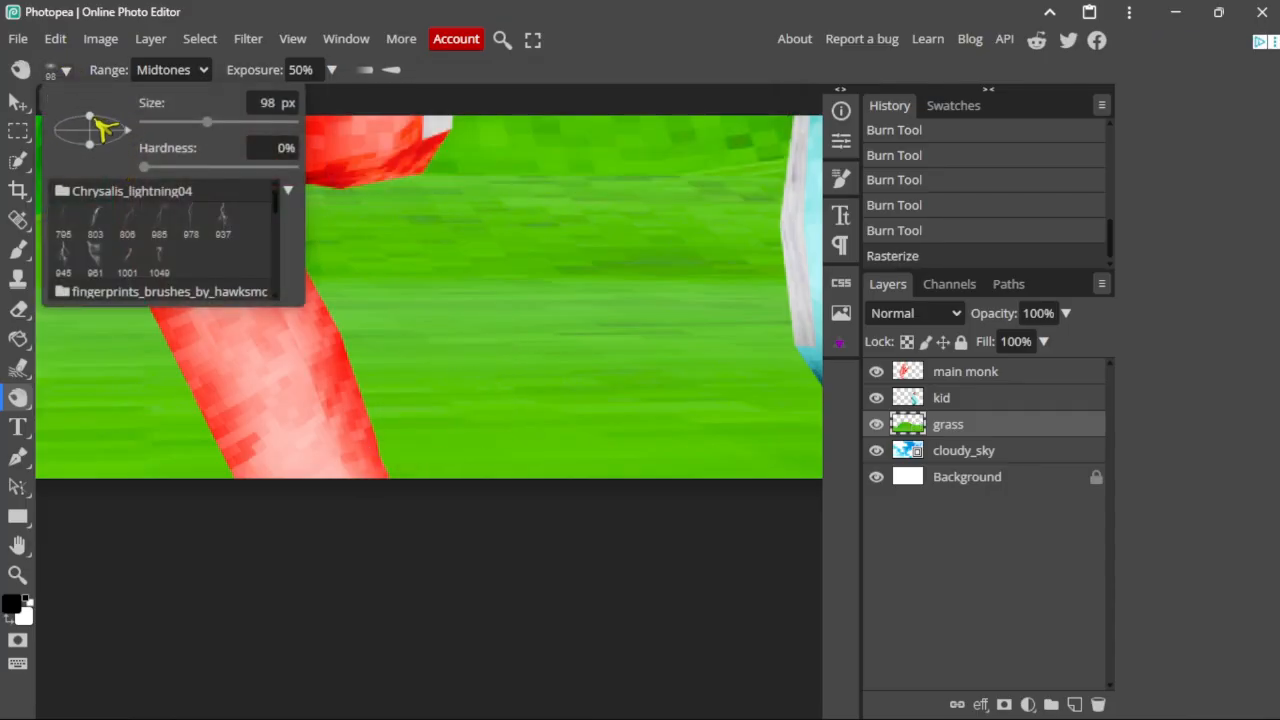
{"action": "left_click", "coordinate": [60, 70]}
{"action": "right_click_drag", "start_coordinate": [439, 459], "coordinate": [510, 478], "text": "alt"}
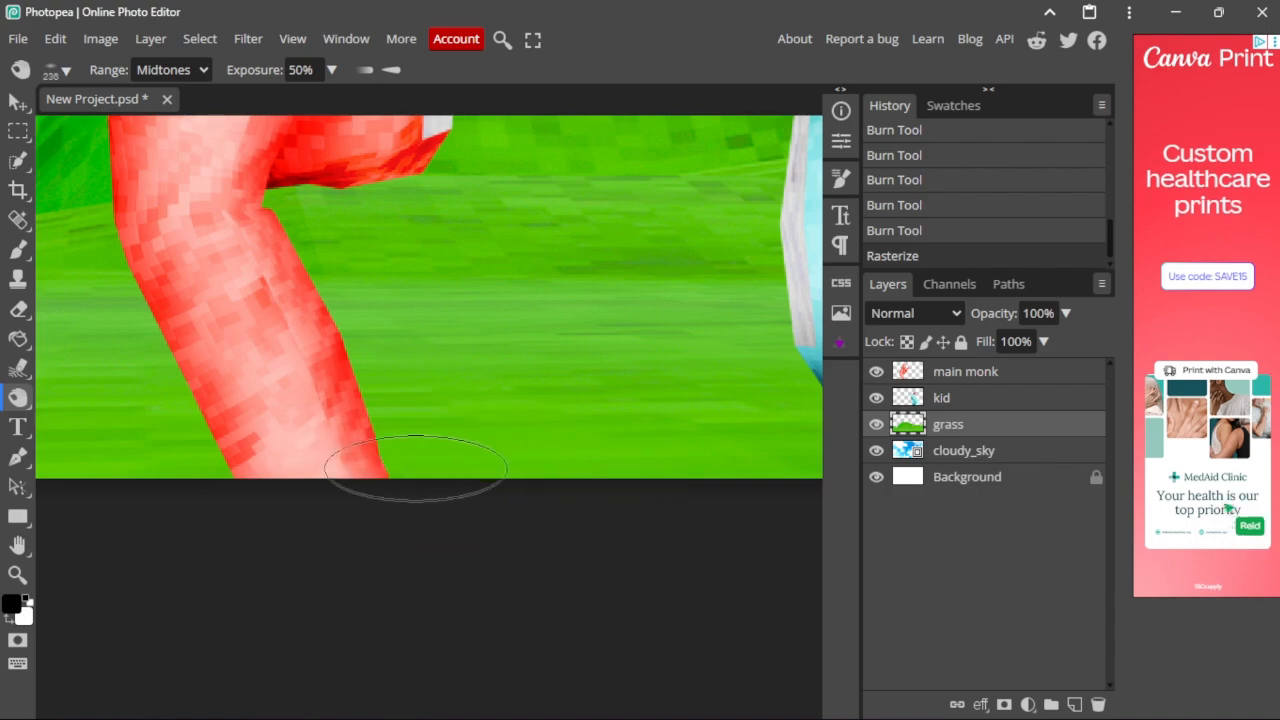
Step: Burn soft shadows into the grass beneath the red and cyan gorillas' feet
{"action": "mouse_move", "coordinate": [415, 468]}
{"action": "left_mouse_down"}
{"action": "mouse_move", "coordinate": [430, 472]}
{"action": "mouse_move", "coordinate": [335, 474]}
{"action": "mouse_move", "coordinate": [447, 470]}
{"action": "mouse_move", "coordinate": [377, 474]}
{"action": "left_mouse_up"}
{"action": "scroll", "coordinate": [631, 526], "scroll_direction": "right", "scroll_amount": 3}
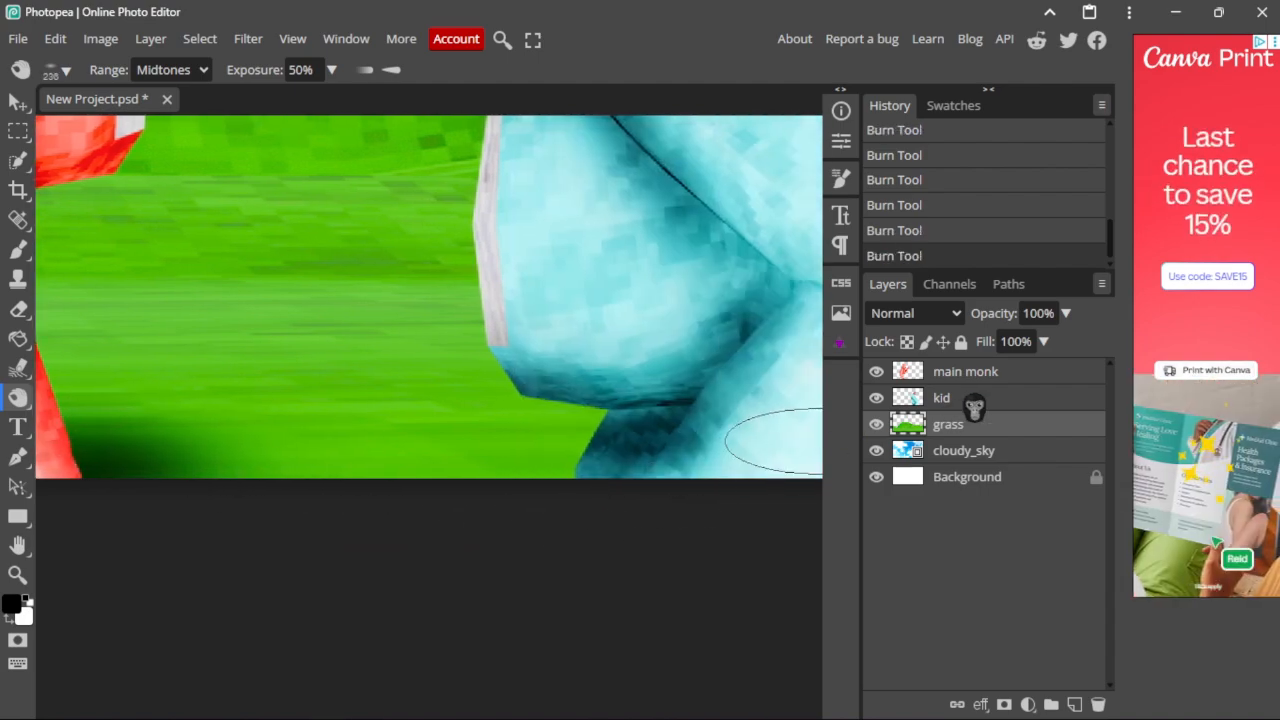
{"action": "left_click", "coordinate": [974, 400]}
{"action": "scroll", "coordinate": [586, 457], "scroll_direction": "right", "scroll_amount": 3}
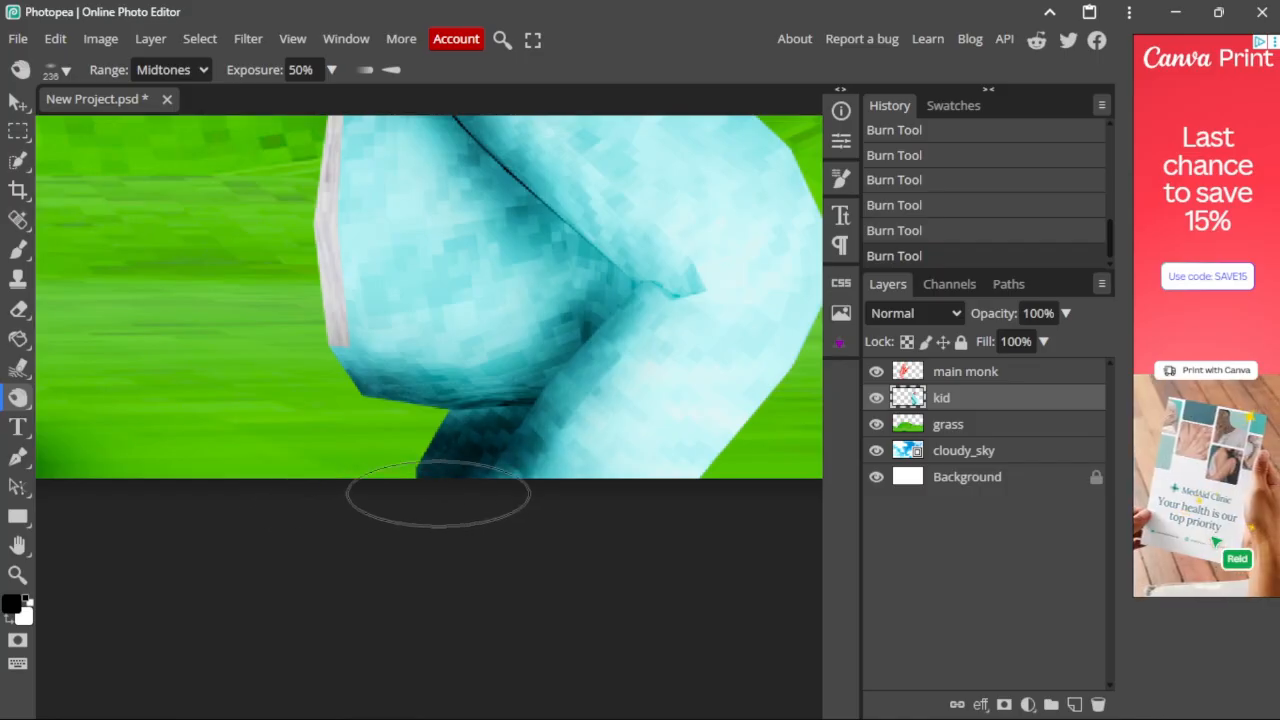
{"action": "key", "text": "ctrl+z"}
{"action": "key", "text": "ctrl+z"}
{"action": "key", "text": "ctrl+z"}
{"action": "key", "text": "z"}
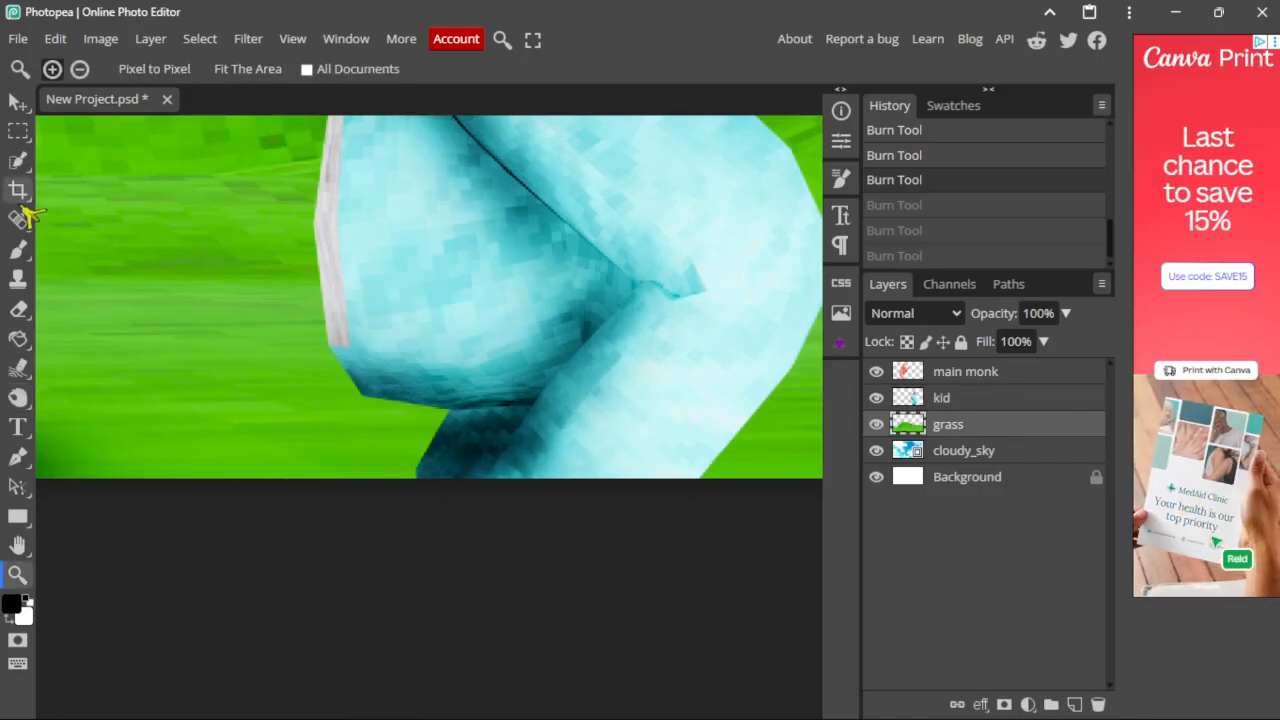
{"action": "left_click", "coordinate": [18, 397]}
{"action": "key", "text": "ctrl+shift+z"}
{"action": "key", "text": "ctrl+shift+z"}
{"action": "key", "text": "ctrl+shift+z"}
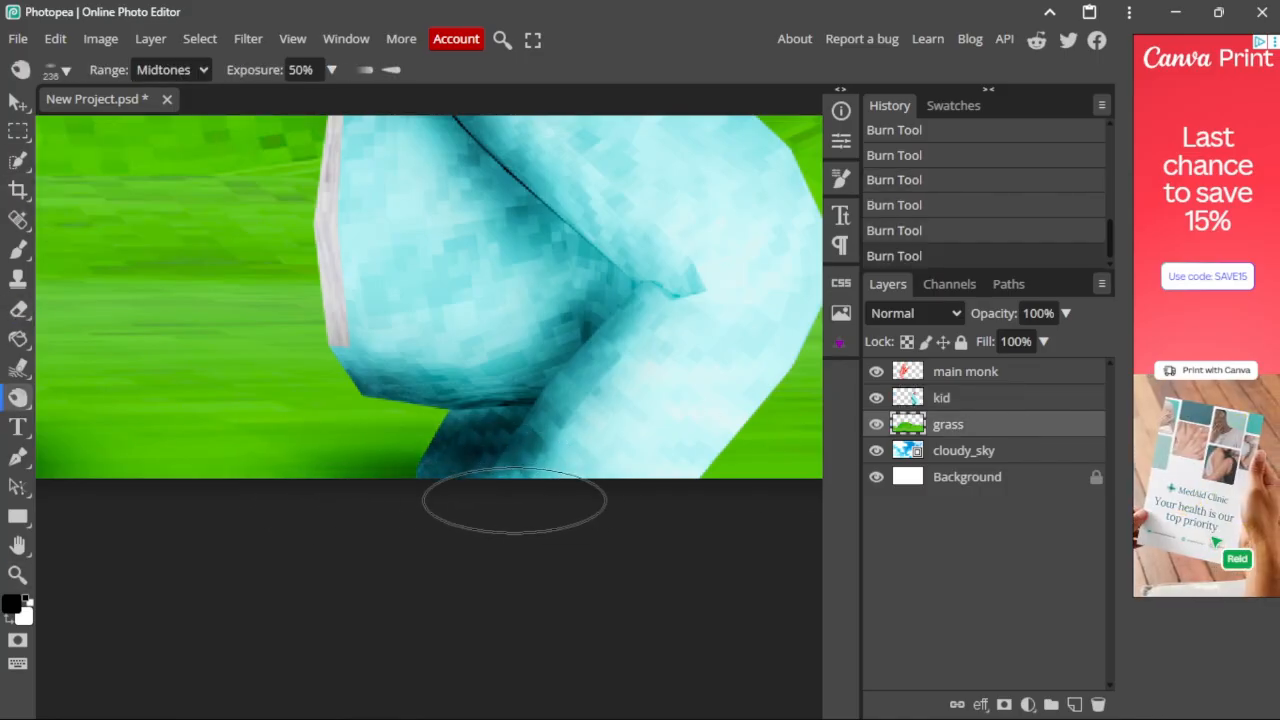
{"action": "left_click_drag", "start_coordinate": [514, 500], "coordinate": [487, 483]}
Step: Check the brush size settings again and select the cloudy_sky layer
{"action": "scroll", "coordinate": [428, 466], "scroll_direction": "down", "scroll_amount": 5}
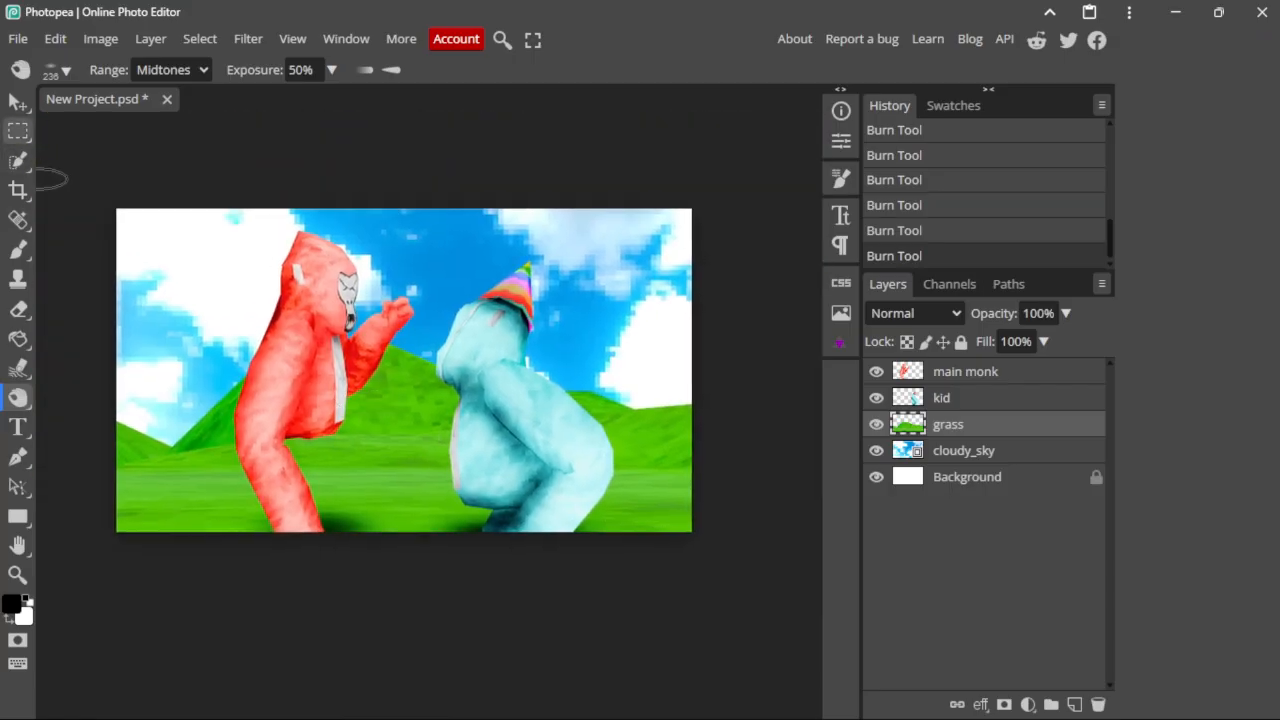
{"action": "left_click", "coordinate": [58, 70]}
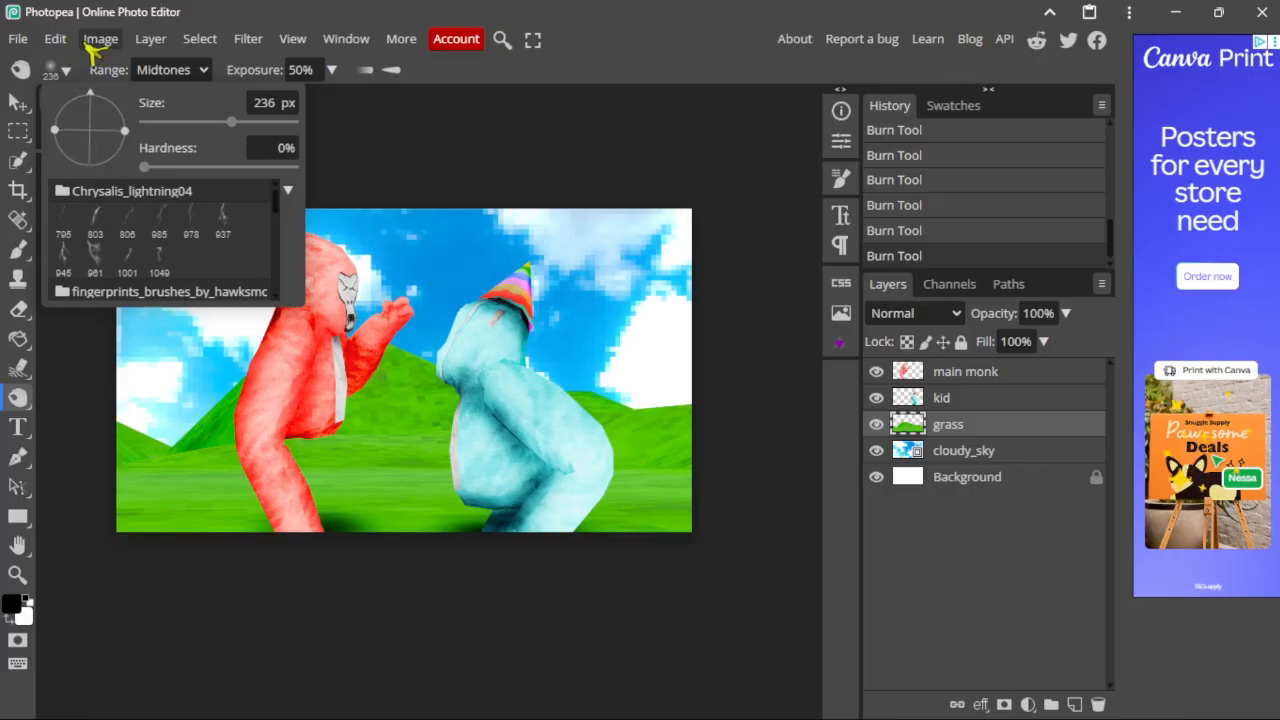
{"action": "scroll", "coordinate": [420, 365], "scroll_direction": "down", "scroll_amount": 3}
{"action": "scroll", "coordinate": [519, 345], "scroll_direction": "up", "scroll_amount": 5}
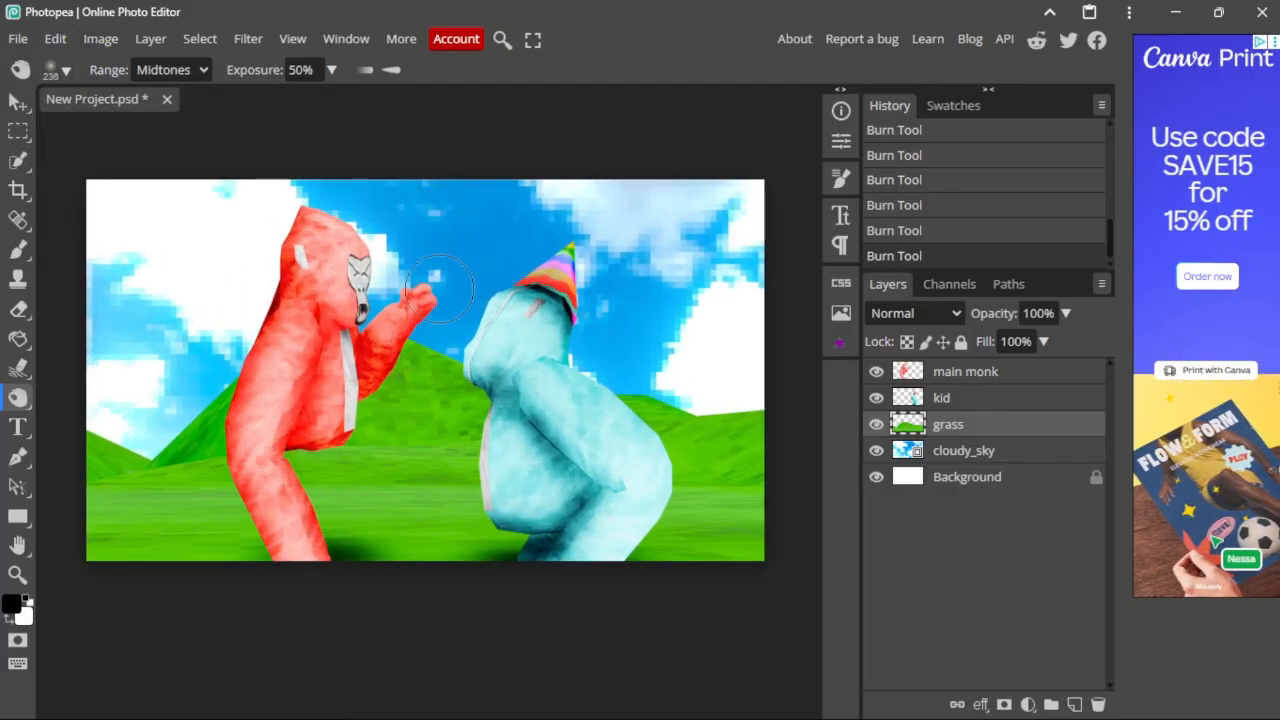
{"action": "scroll", "coordinate": [430, 313], "scroll_direction": "down", "scroll_amount": 1}
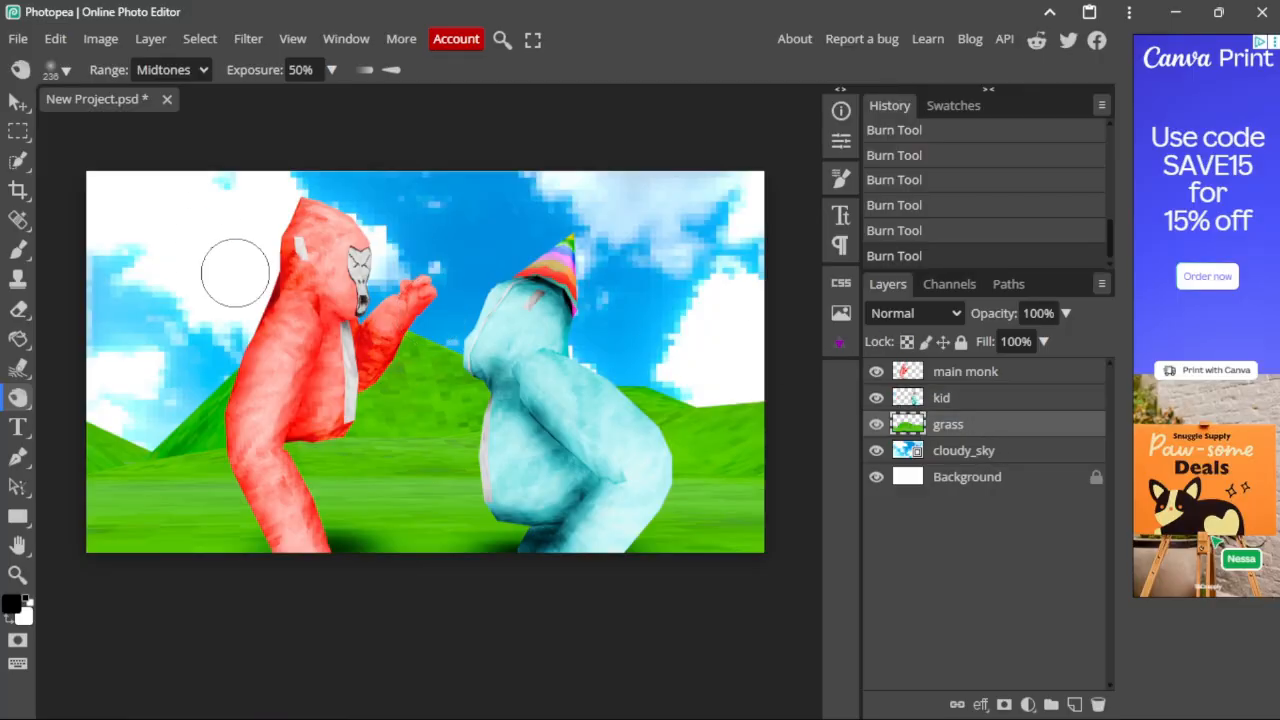
{"action": "scroll", "coordinate": [427, 255], "scroll_direction": "up", "scroll_amount": 1}
{"action": "left_click", "coordinate": [985, 458]}
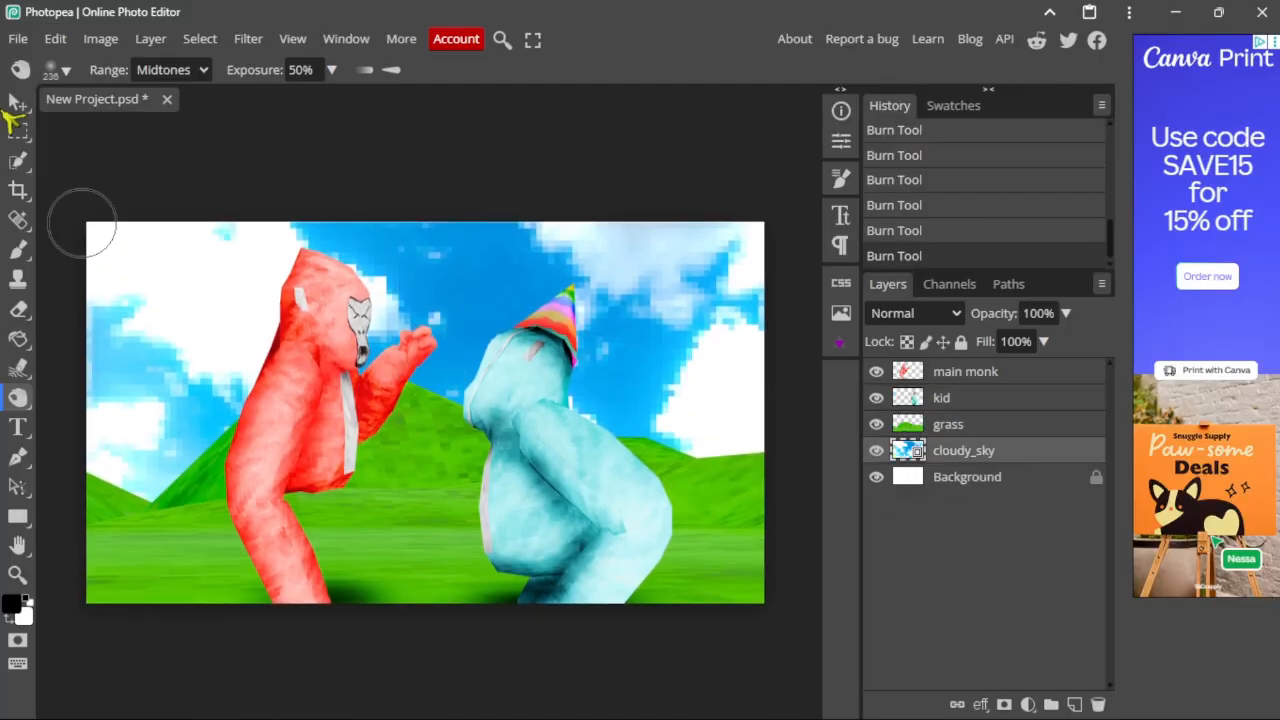
Step: Drop the hammer PNG onto the canvas and move its layer to the top
{"action": "left_click", "coordinate": [15, 106]}
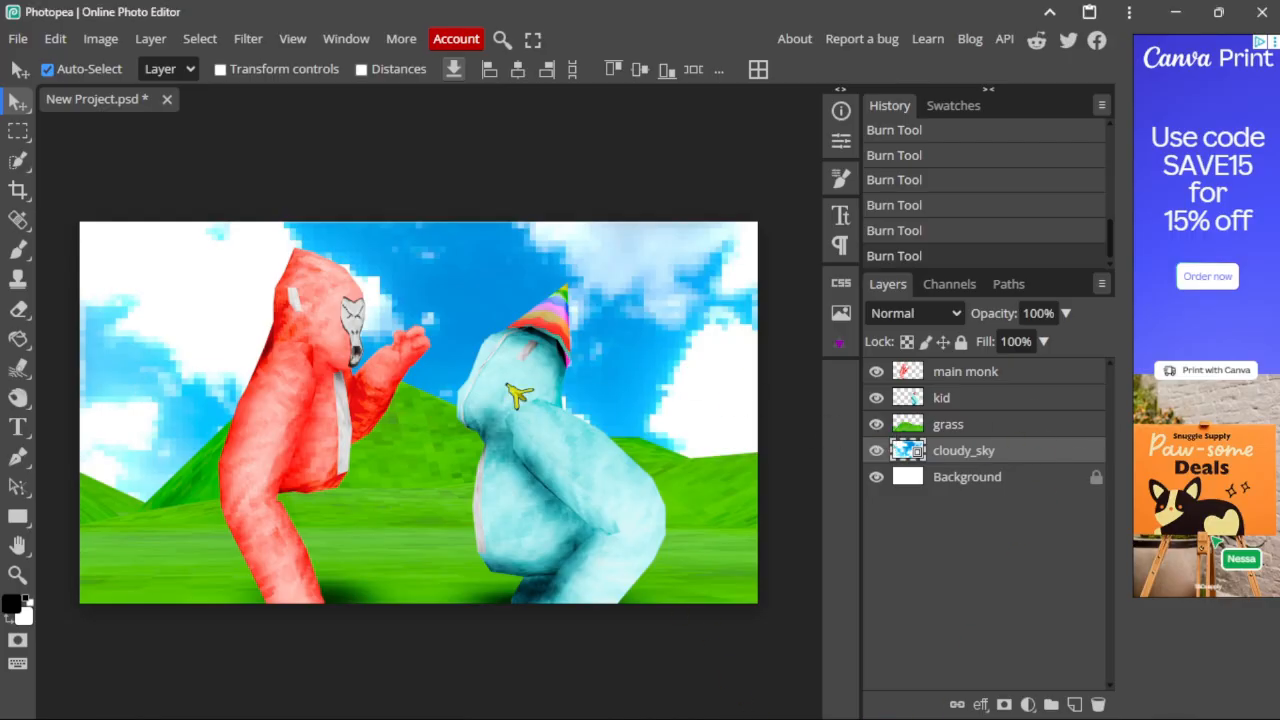
{"action": "left_click_drag", "start_coordinate": [510, 386], "coordinate": [510, 388]}
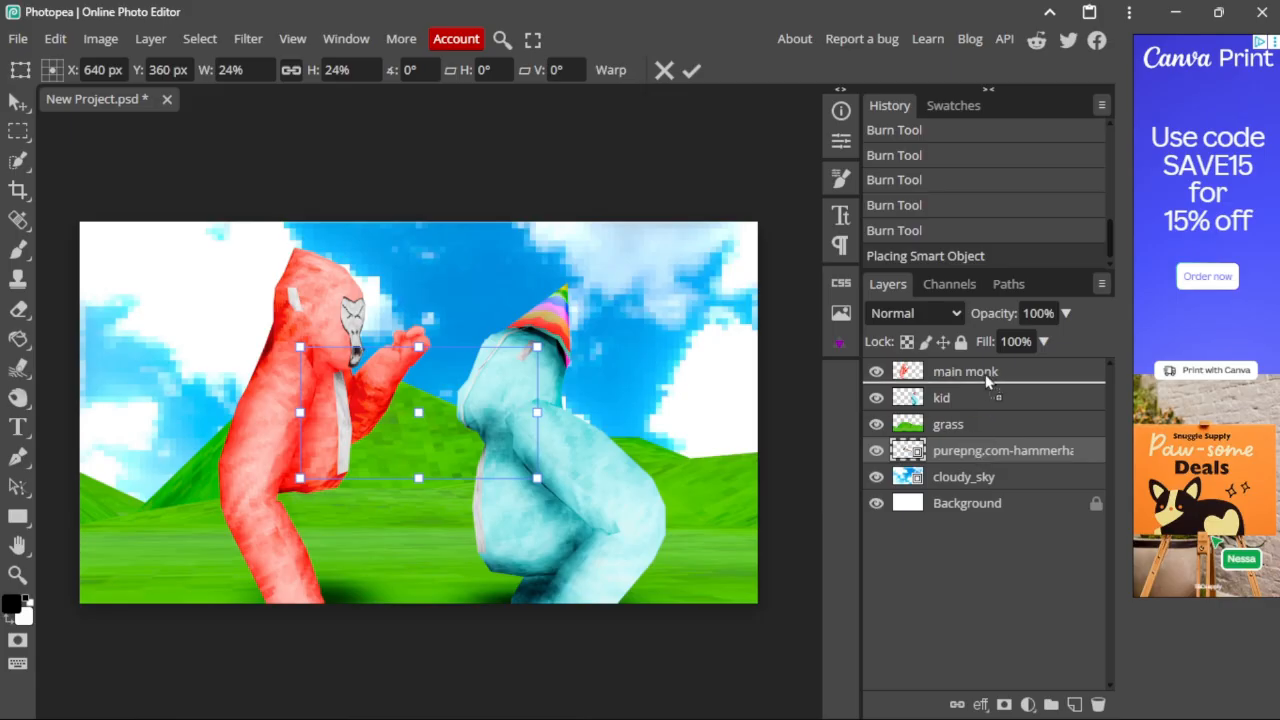
{"action": "left_click_drag", "start_coordinate": [988, 372], "coordinate": [985, 362]}
Step: Flip the hammer horizontally, then move and rotate it toward the red gorilla's fist
{"action": "key", "text": "ctrl+t"}
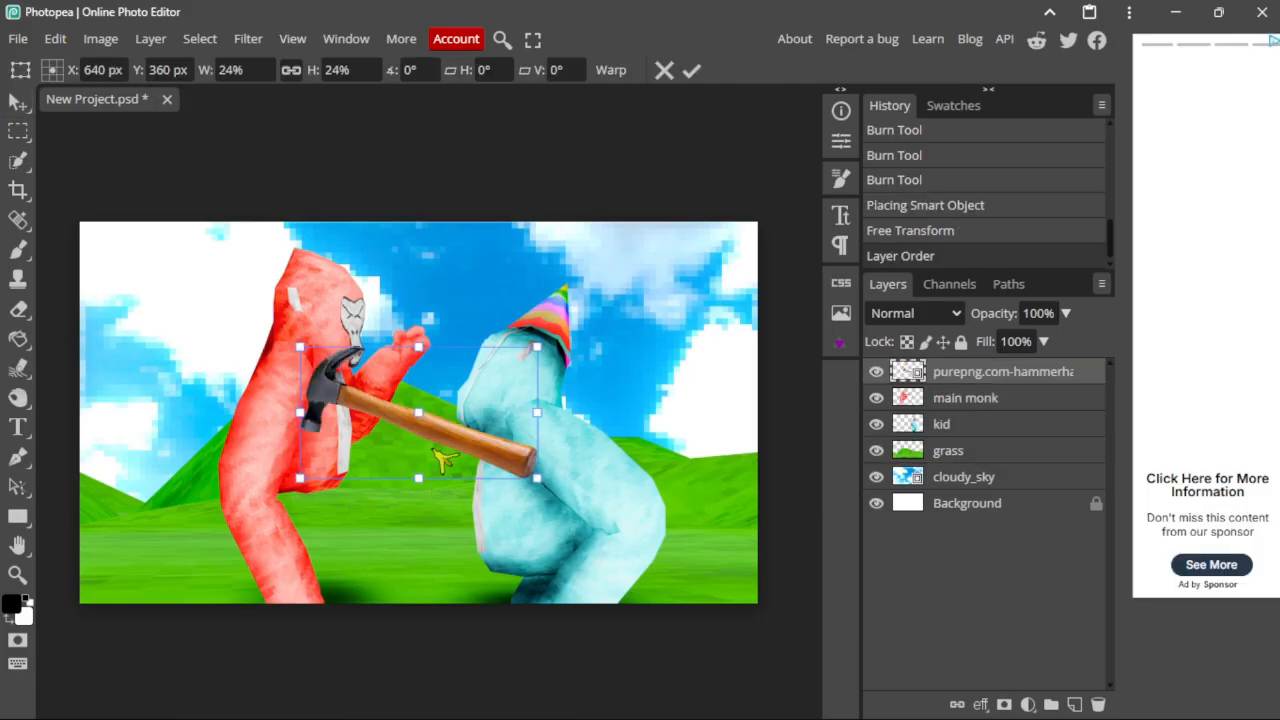
{"action": "right_click", "coordinate": [490, 432]}
{"action": "left_click", "coordinate": [540, 683]}
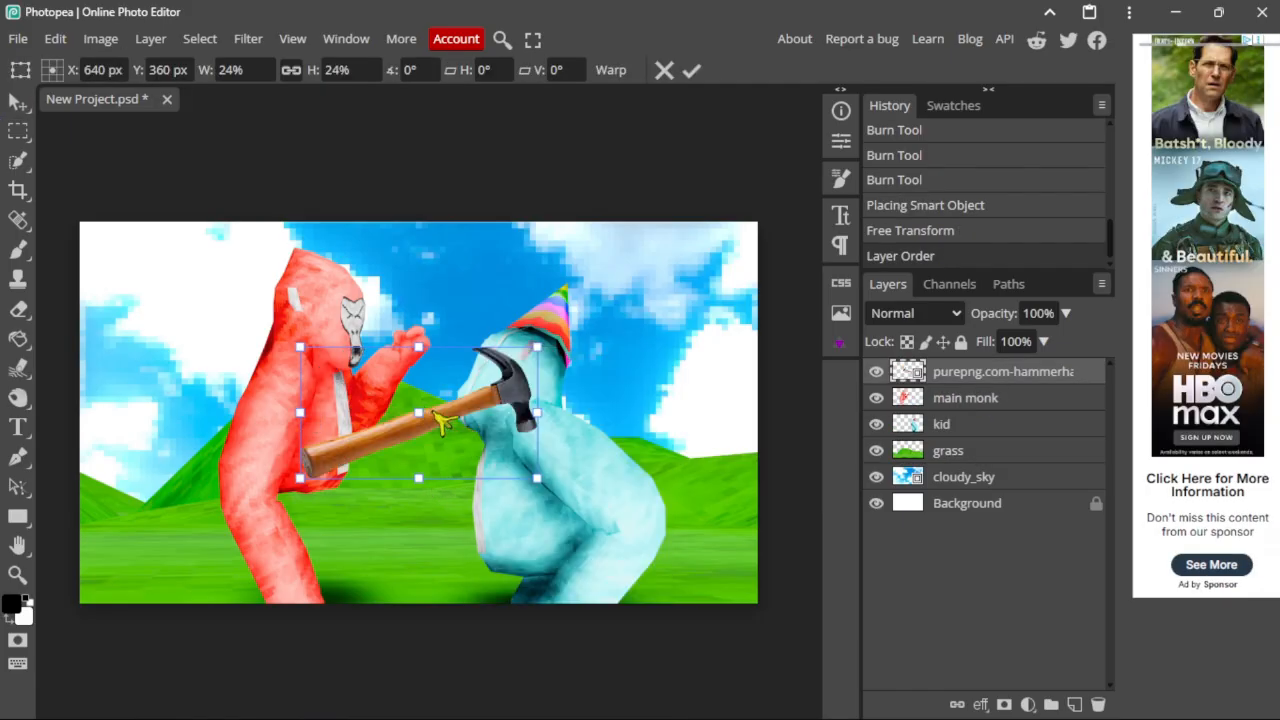
{"action": "left_click_drag", "start_coordinate": [478, 367], "coordinate": [485, 333]}
{"action": "left_click_drag", "start_coordinate": [558, 296], "coordinate": [396, 132]}
Step: Commit the hammer transform, choose the Pen tool and hide the hammer layer
{"action": "scroll", "coordinate": [420, 430], "scroll_direction": "up", "scroll_amount": 3}
{"action": "scroll", "coordinate": [420, 260], "scroll_direction": "up", "scroll_amount": 1}
{"action": "scroll", "coordinate": [483, 265], "scroll_direction": "up", "scroll_amount": 3}
{"action": "left_click", "coordinate": [966, 400]}
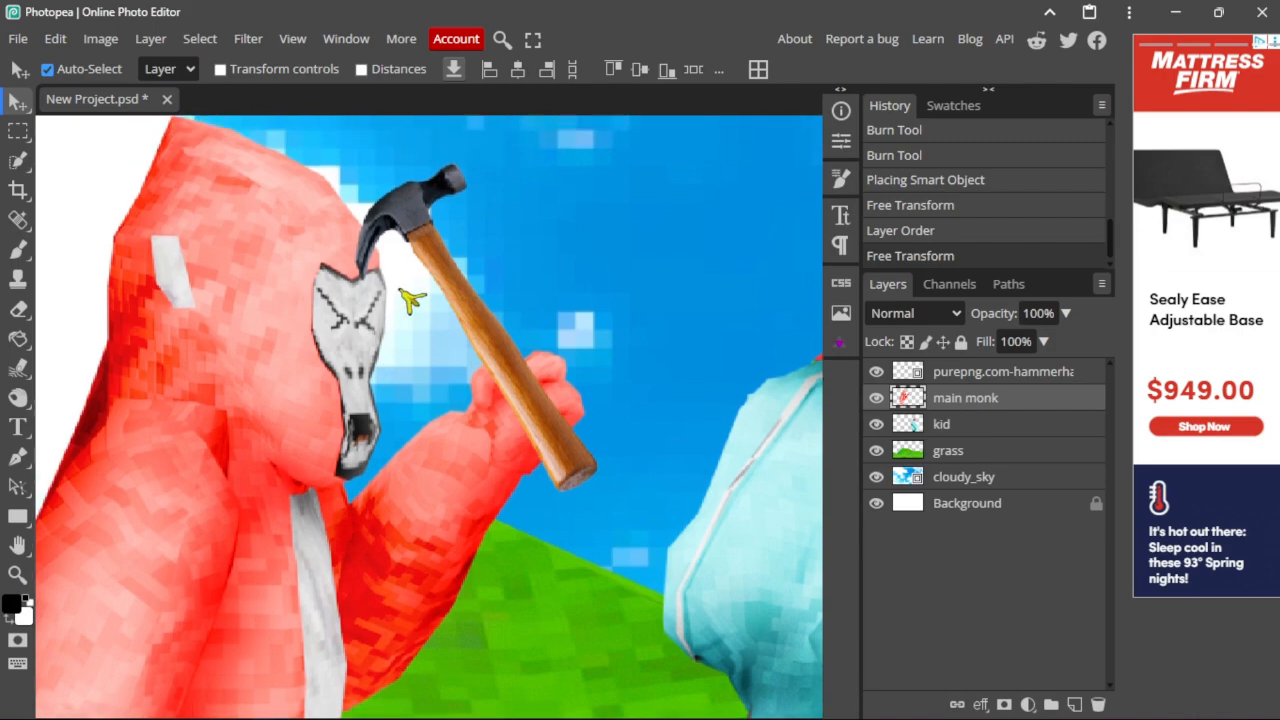
{"action": "scroll", "coordinate": [334, 294], "scroll_direction": "up", "scroll_amount": 3}
{"action": "key", "text": "p"}
{"action": "left_click", "coordinate": [876, 371]}
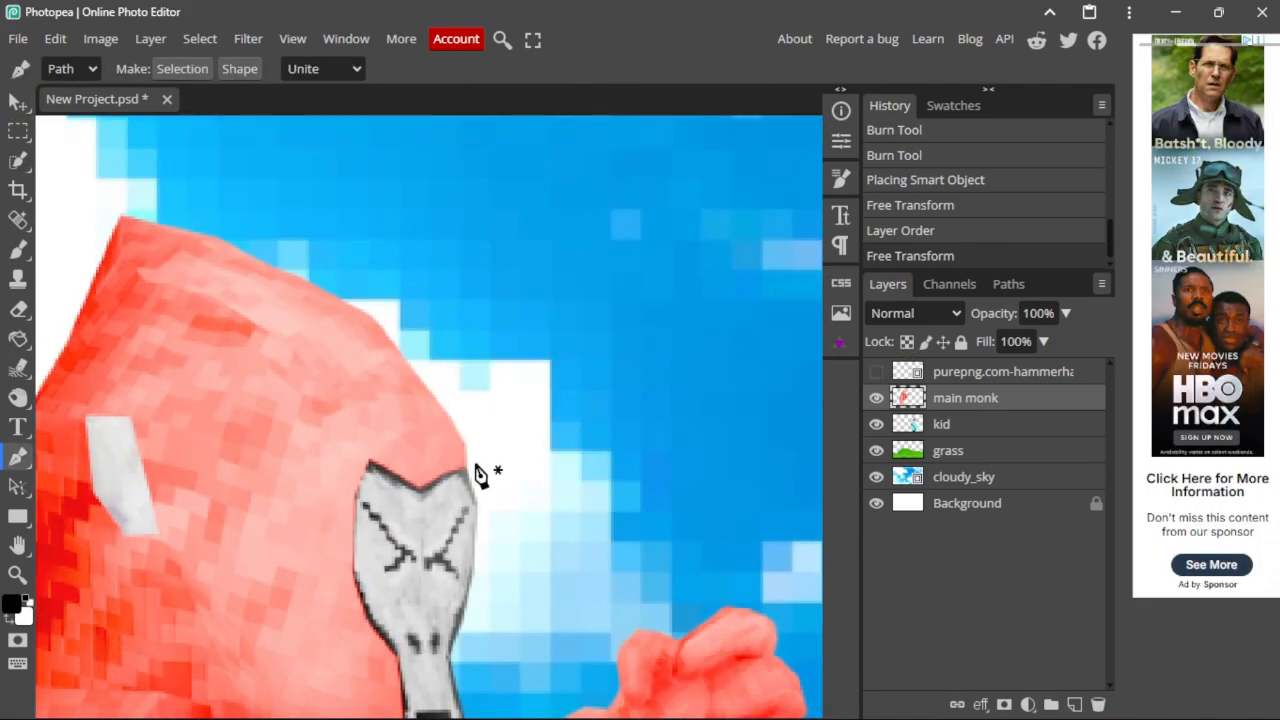
{"action": "scroll", "coordinate": [485, 475], "scroll_direction": "up", "scroll_amount": 4}
Step: Trace the red gorilla's head edge with the Pen tool and make it a selection
{"action": "left_click", "coordinate": [578, 438]}
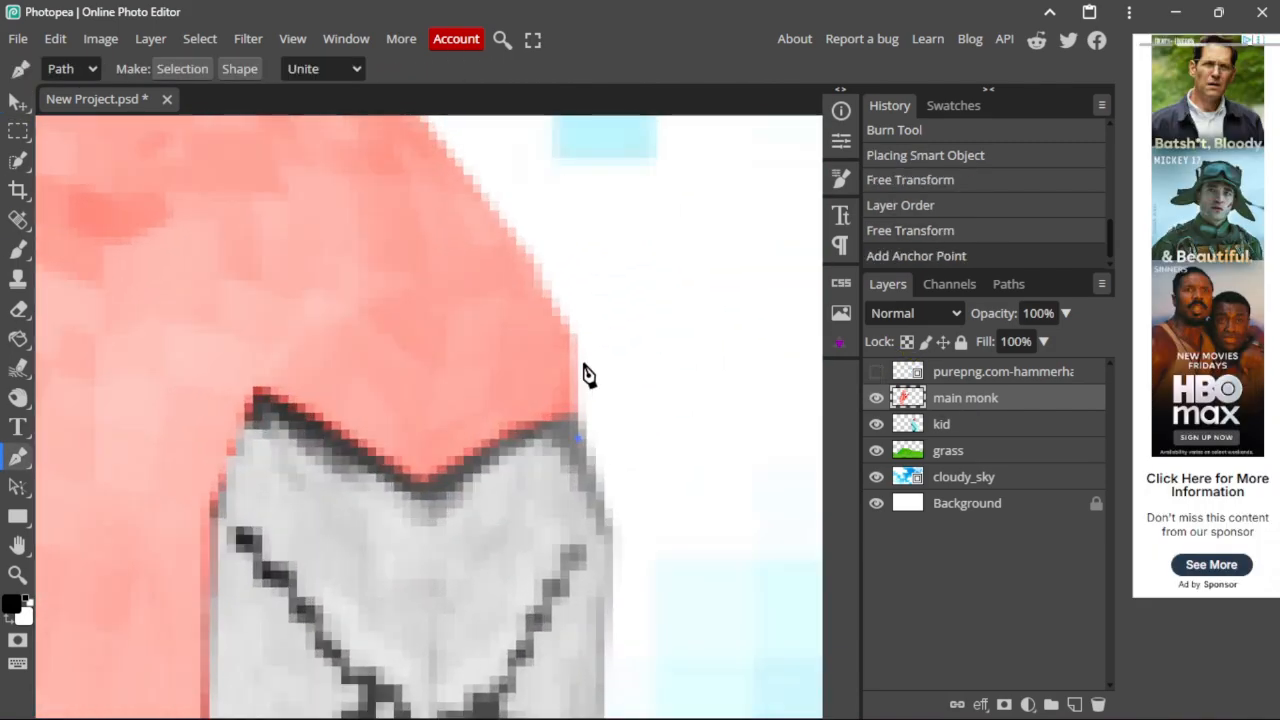
{"action": "left_click", "coordinate": [569, 334]}
{"action": "scroll", "coordinate": [420, 243], "scroll_direction": "up", "scroll_amount": 3}
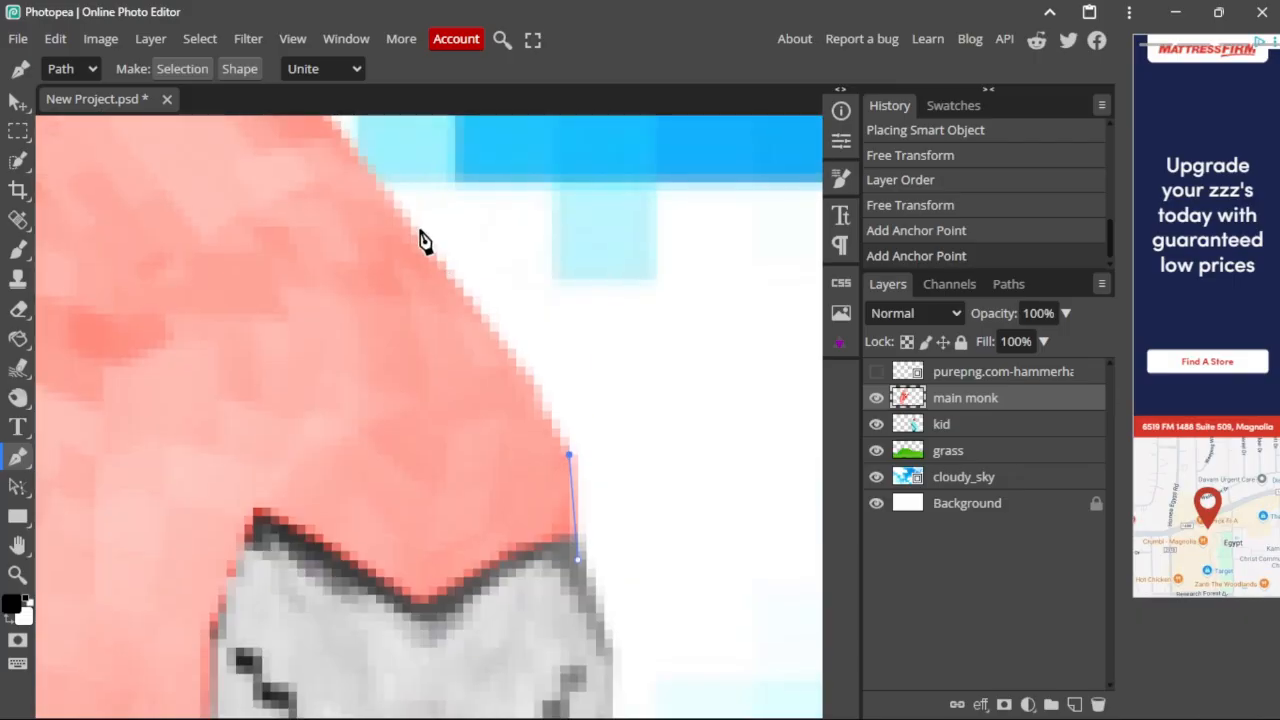
{"action": "left_click", "coordinate": [412, 237]}
{"action": "scroll", "coordinate": [415, 245], "scroll_direction": "up", "scroll_amount": 1}
{"action": "left_click", "coordinate": [498, 386]}
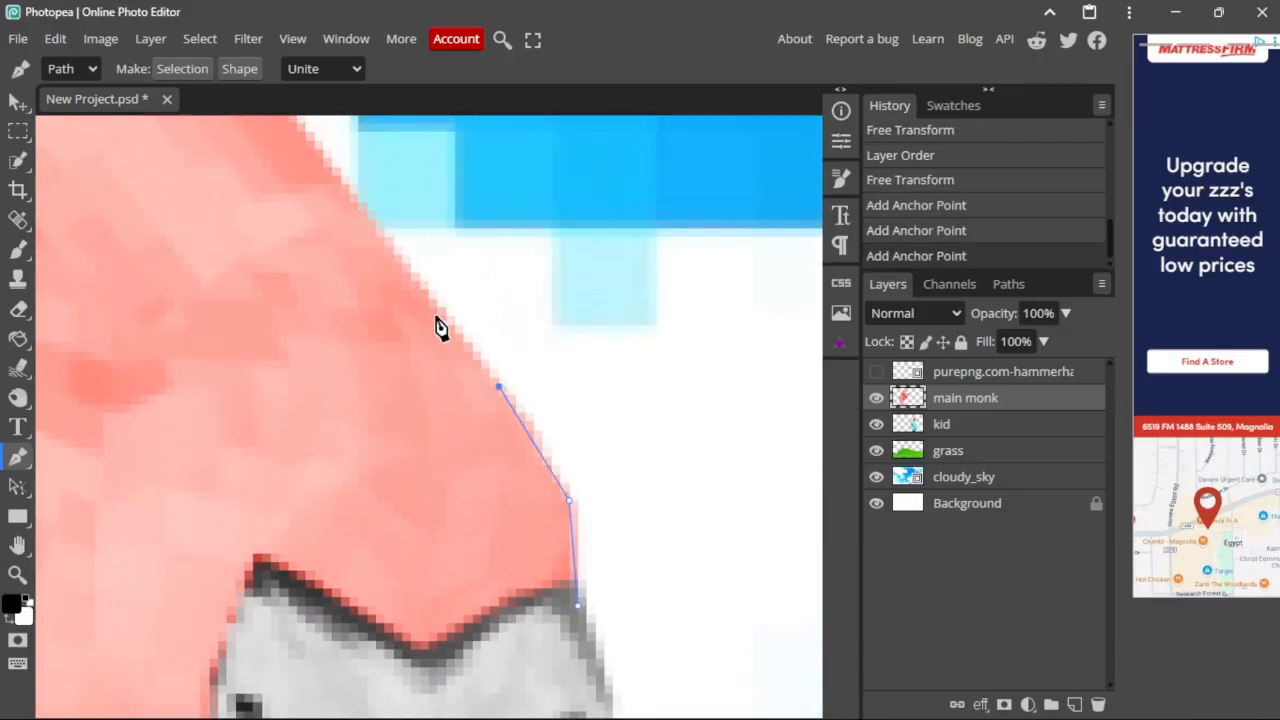
{"action": "left_click", "coordinate": [323, 152]}
{"action": "scroll", "coordinate": [314, 234], "scroll_direction": "down", "scroll_amount": 5, "text": "alt"}
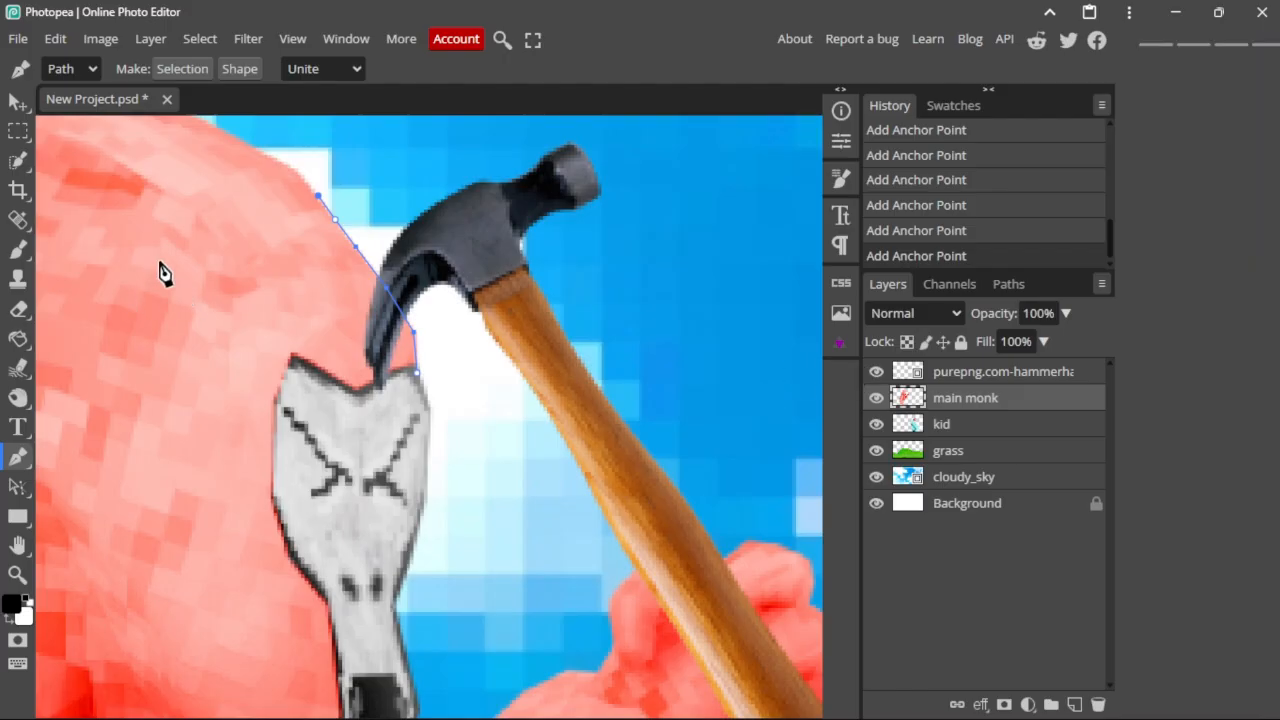
{"action": "left_click_drag", "start_coordinate": [160, 255], "coordinate": [375, 440]}
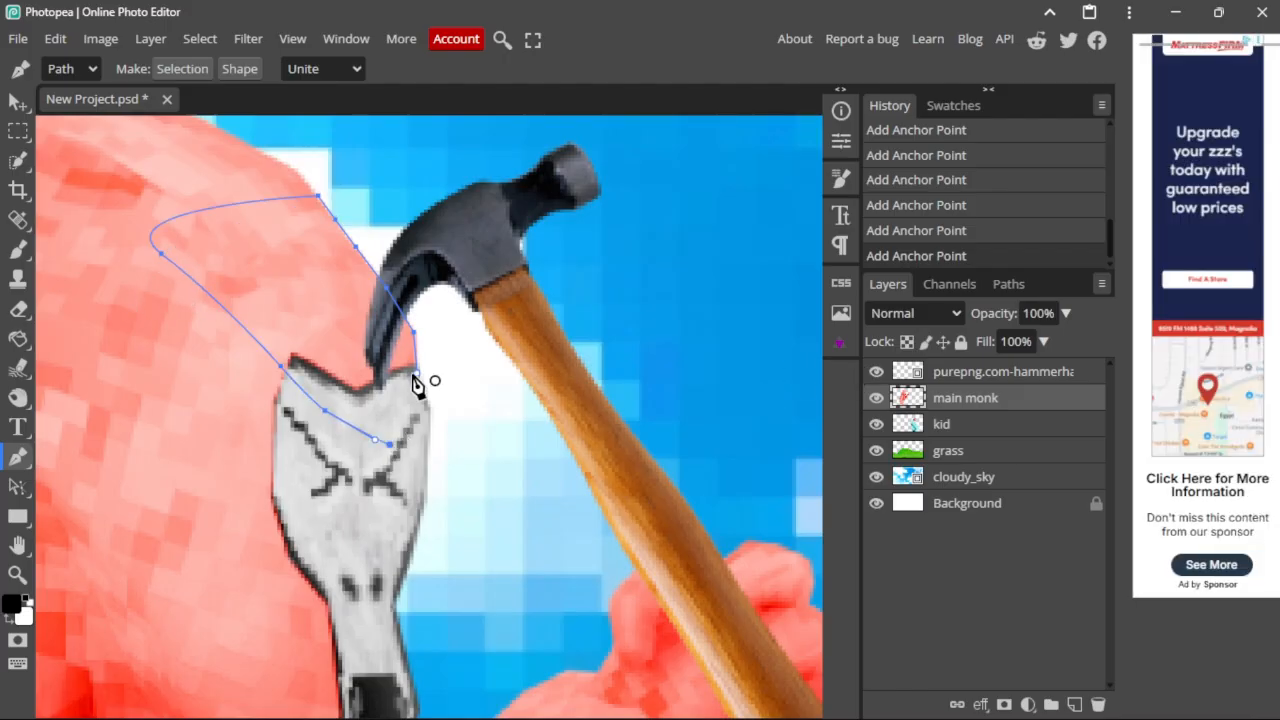
{"action": "left_click", "coordinate": [150, 38]}
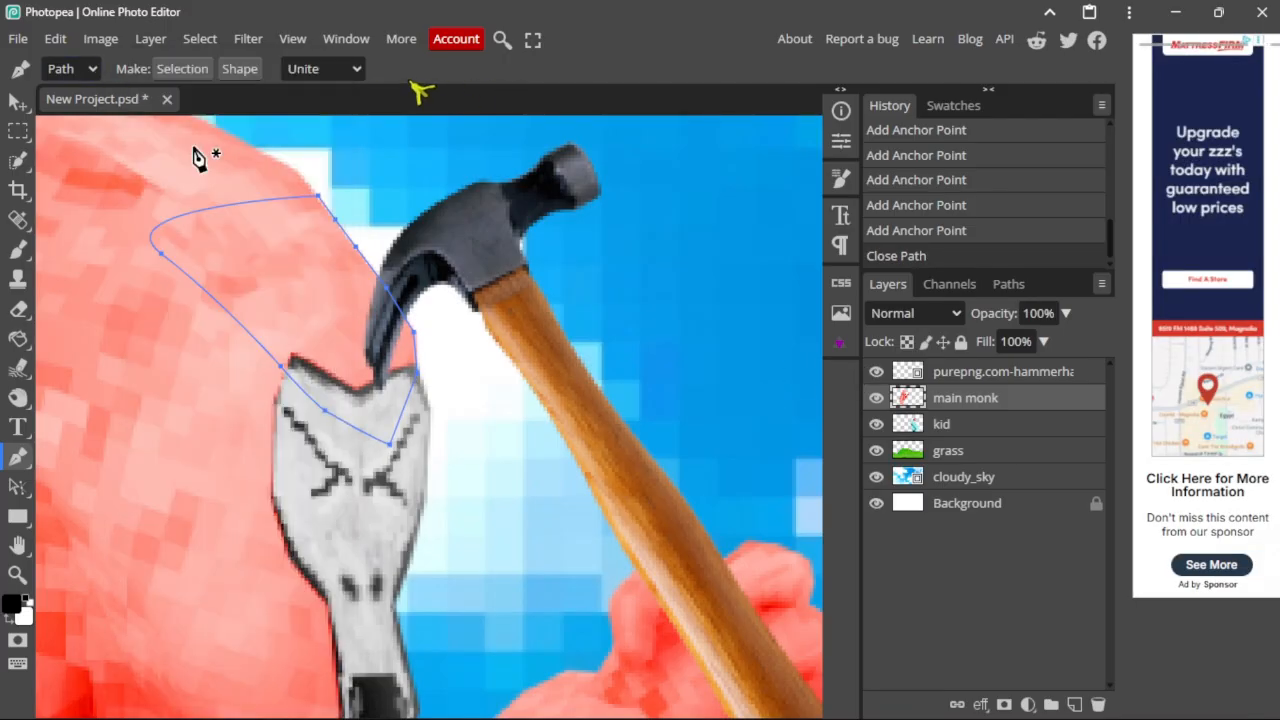
{"action": "left_click", "coordinate": [206, 68]}
{"action": "left_click", "coordinate": [245, 280]}
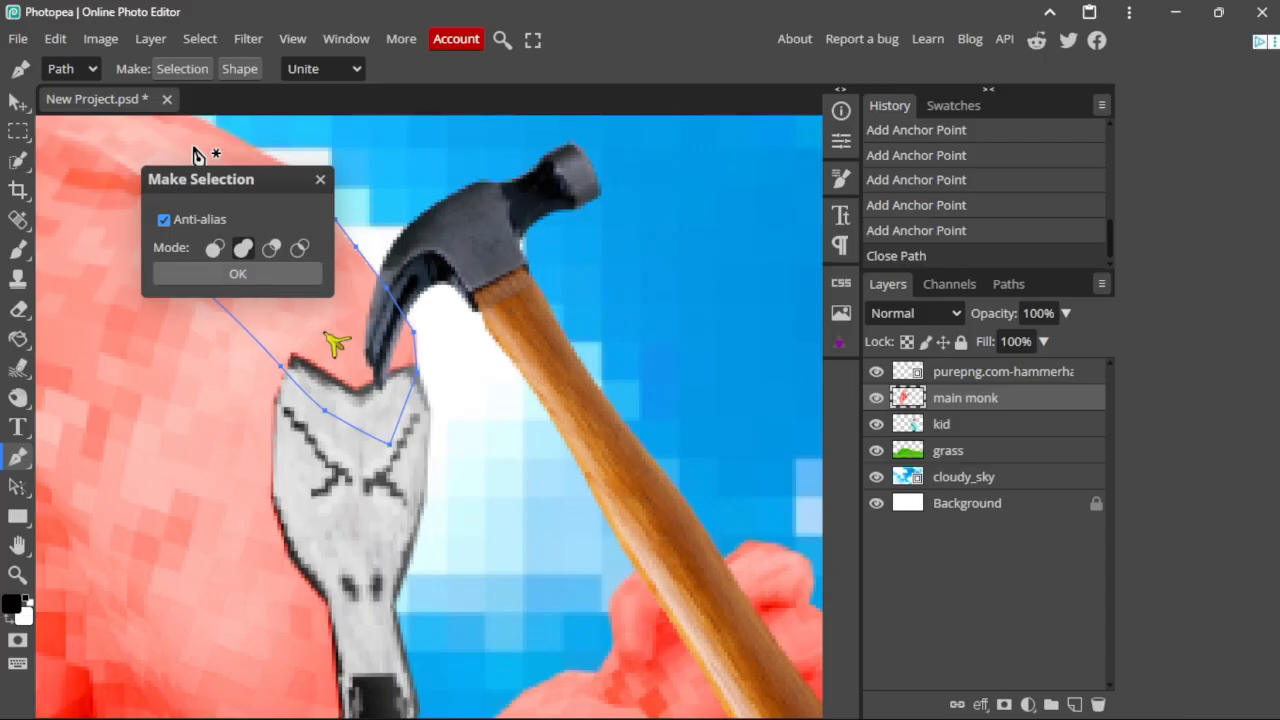
Step: Rasterize the hammer layer, delete its part inside the selection, and deselect
{"action": "key", "text": "Delete"}
{"action": "key", "text": "ctrl+z"}
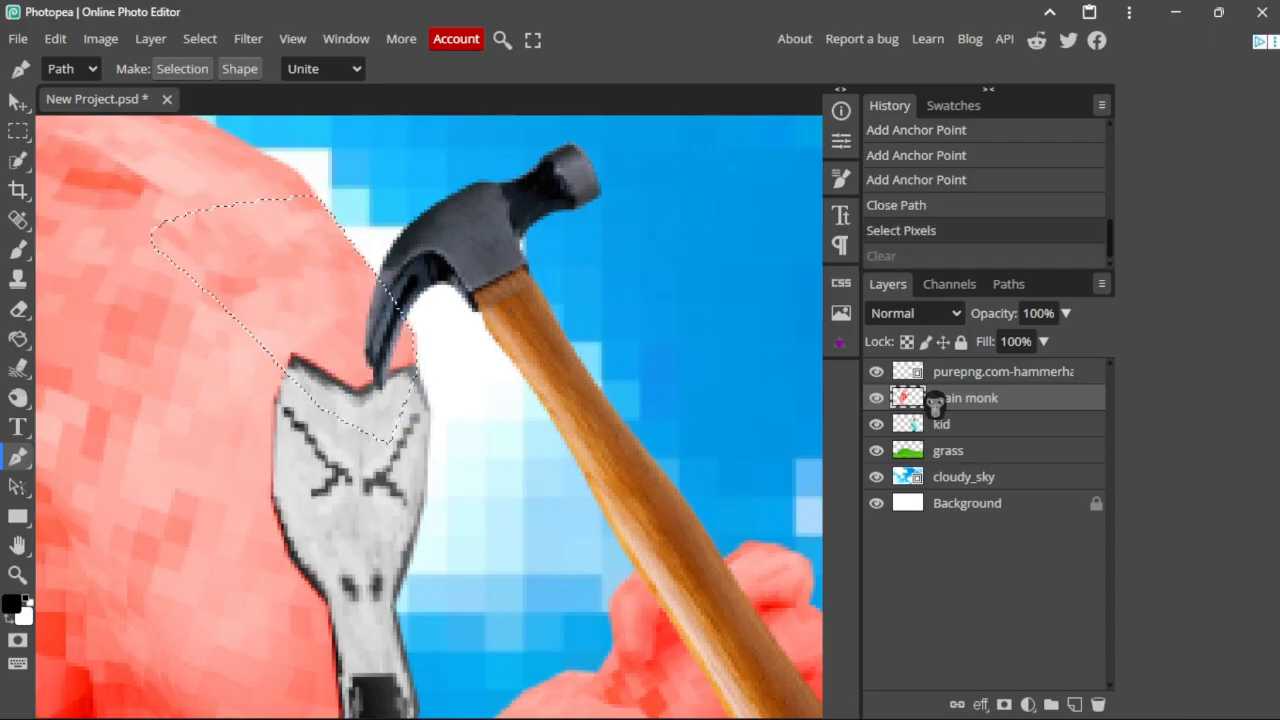
{"action": "left_click", "coordinate": [940, 371]}
{"action": "key", "text": "Delete"}
{"action": "key", "text": "Return"}
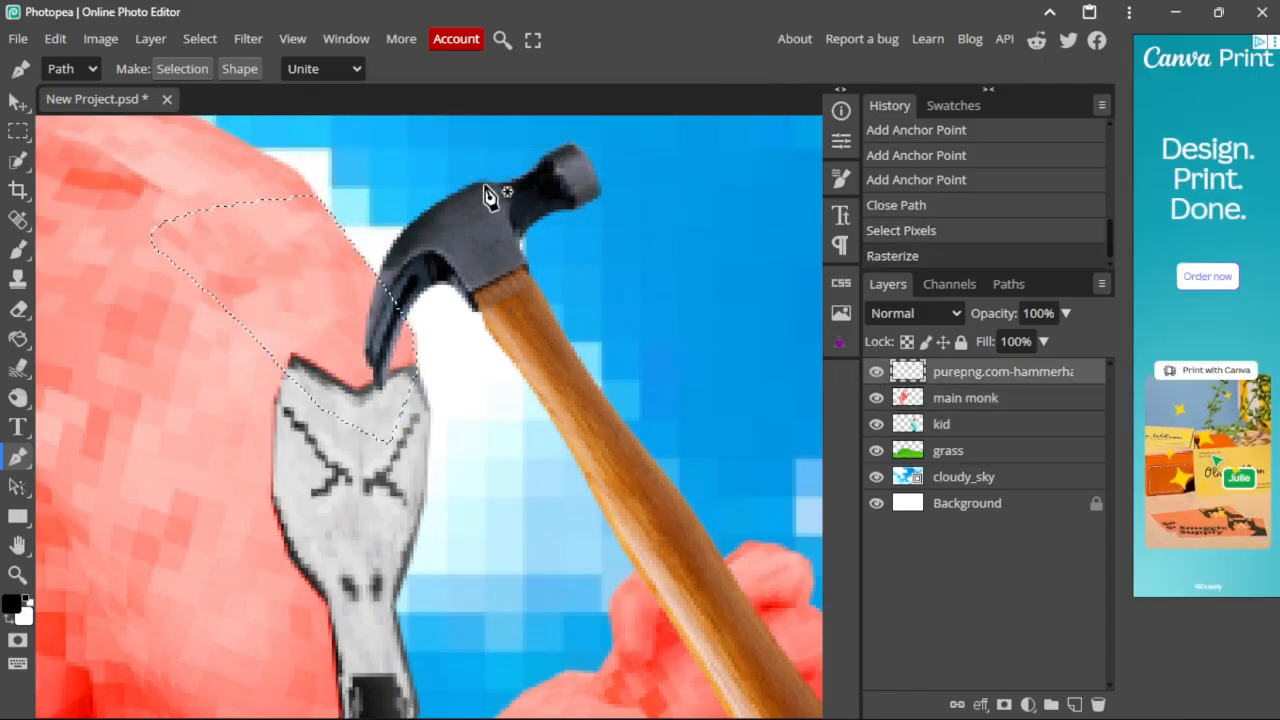
{"action": "key", "text": "Delete"}
{"action": "key", "text": "ctrl+d"}
{"action": "scroll", "coordinate": [494, 363], "scroll_direction": "down", "scroll_amount": 3}
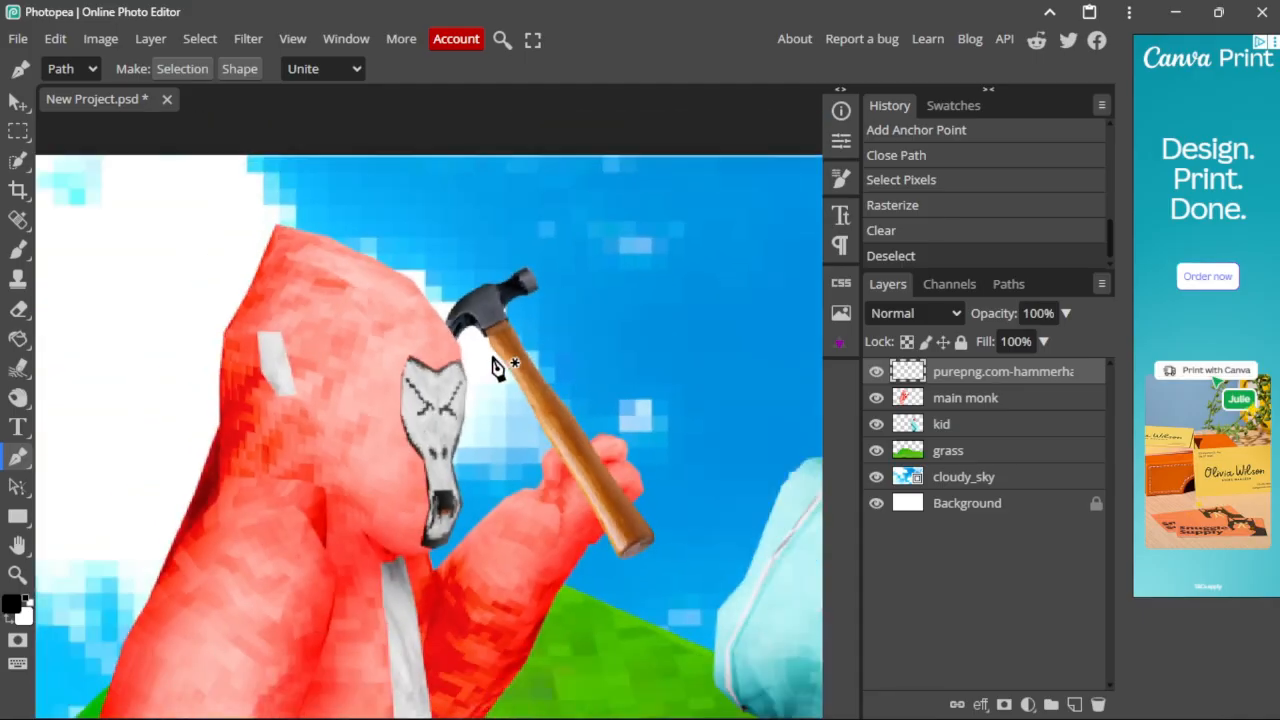
{"action": "scroll", "coordinate": [629, 409], "scroll_direction": "up", "scroll_amount": 6}
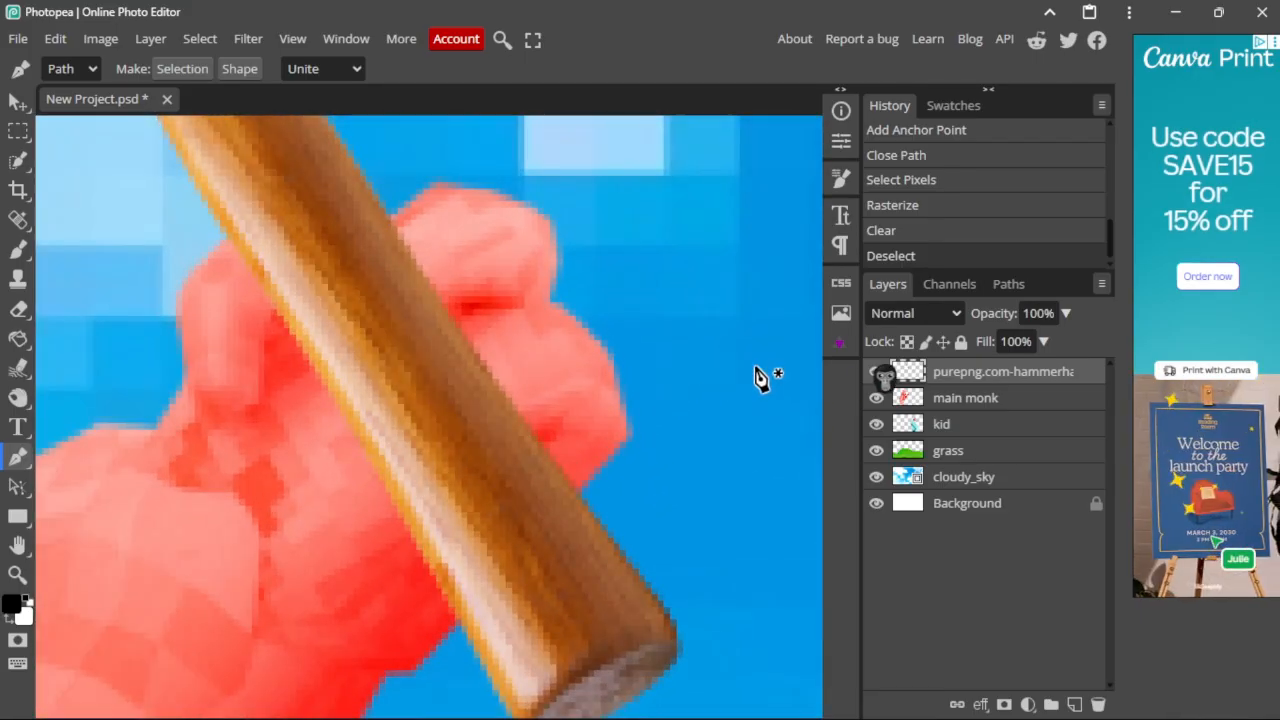
Step: Hide the hammer and start a Pen path along the red gorilla's knuckles
{"action": "left_click", "coordinate": [876, 371]}
{"action": "scroll", "coordinate": [586, 381], "scroll_direction": "up", "scroll_amount": 2}
{"action": "left_click", "coordinate": [187, 341]}
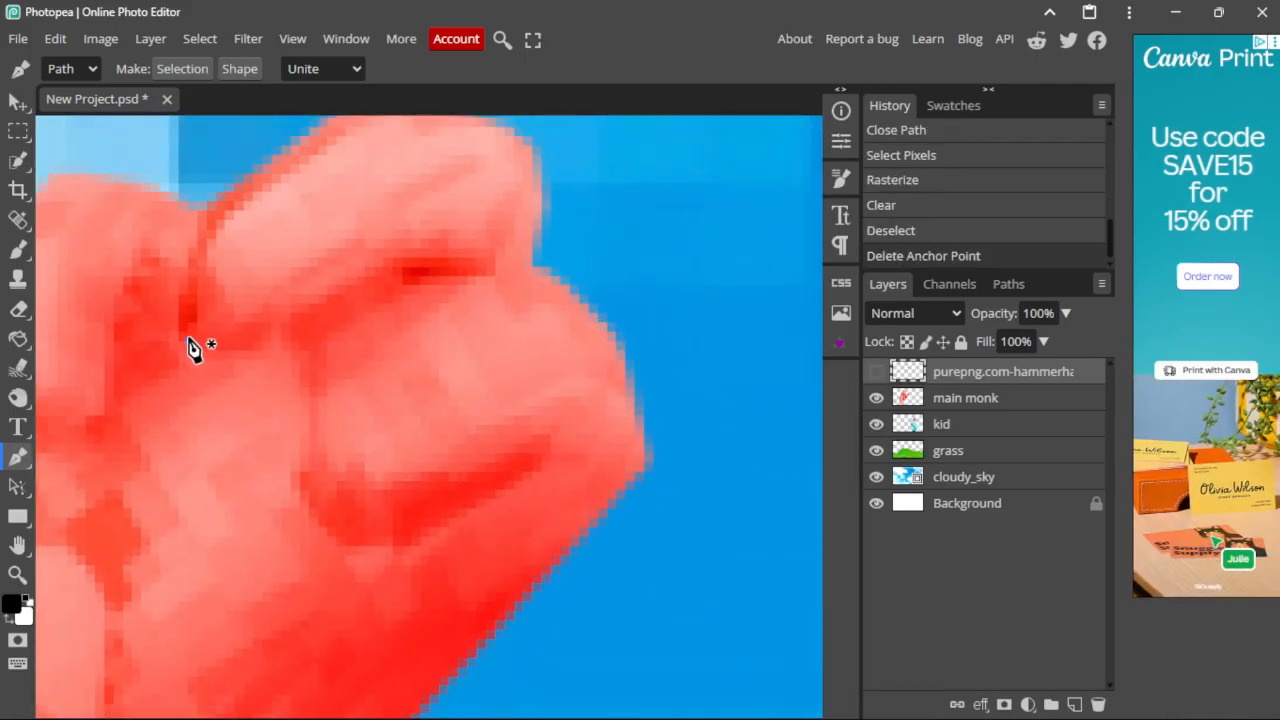
{"action": "left_click", "coordinate": [187, 276]}
{"action": "left_click", "coordinate": [196, 220]}
{"action": "middle_click_drag", "start_coordinate": [276, 190], "coordinate": [252, 252]}
{"action": "left_click", "coordinate": [247, 226]}
{"action": "left_click", "coordinate": [330, 152]}
{"action": "left_click", "coordinate": [405, 161]}
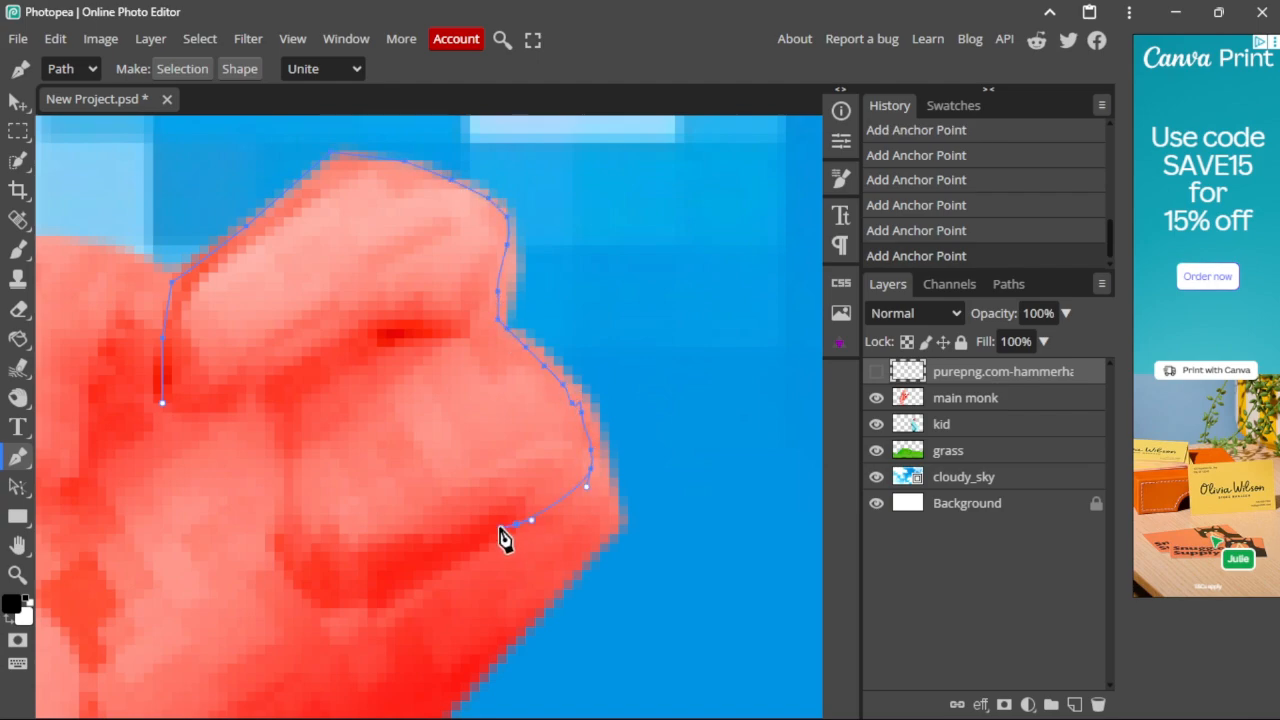
{"action": "left_click_drag", "start_coordinate": [388, 605], "coordinate": [345, 612]}
{"action": "left_click", "coordinate": [280, 543]}
{"action": "left_click", "coordinate": [291, 489]}
Step: Retrace the finger outline and creases, closing the path around the fist
{"action": "key", "text": "ctrl+z"}
{"action": "key", "text": "ctrl+z"}
{"action": "key", "text": "ctrl+z"}
{"action": "key", "text": "ctrl+z"}
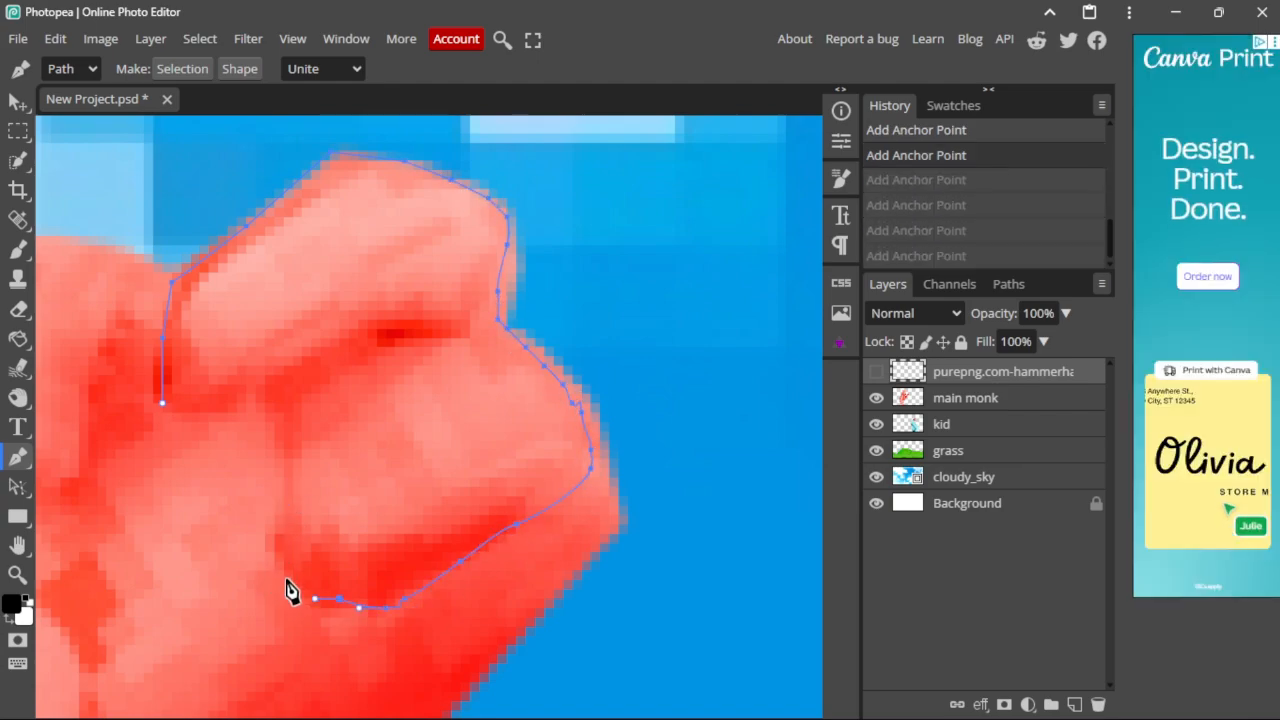
{"action": "left_click", "coordinate": [284, 579]}
{"action": "left_click", "coordinate": [284, 543]}
{"action": "left_click", "coordinate": [275, 506]}
{"action": "left_click", "coordinate": [284, 467]}
{"action": "left_click", "coordinate": [302, 431]}
{"action": "left_click", "coordinate": [321, 411]}
{"action": "left_click", "coordinate": [349, 394]}
{"action": "left_click", "coordinate": [395, 366]}
{"action": "left_click", "coordinate": [461, 347]}
{"action": "left_click", "coordinate": [433, 319]}
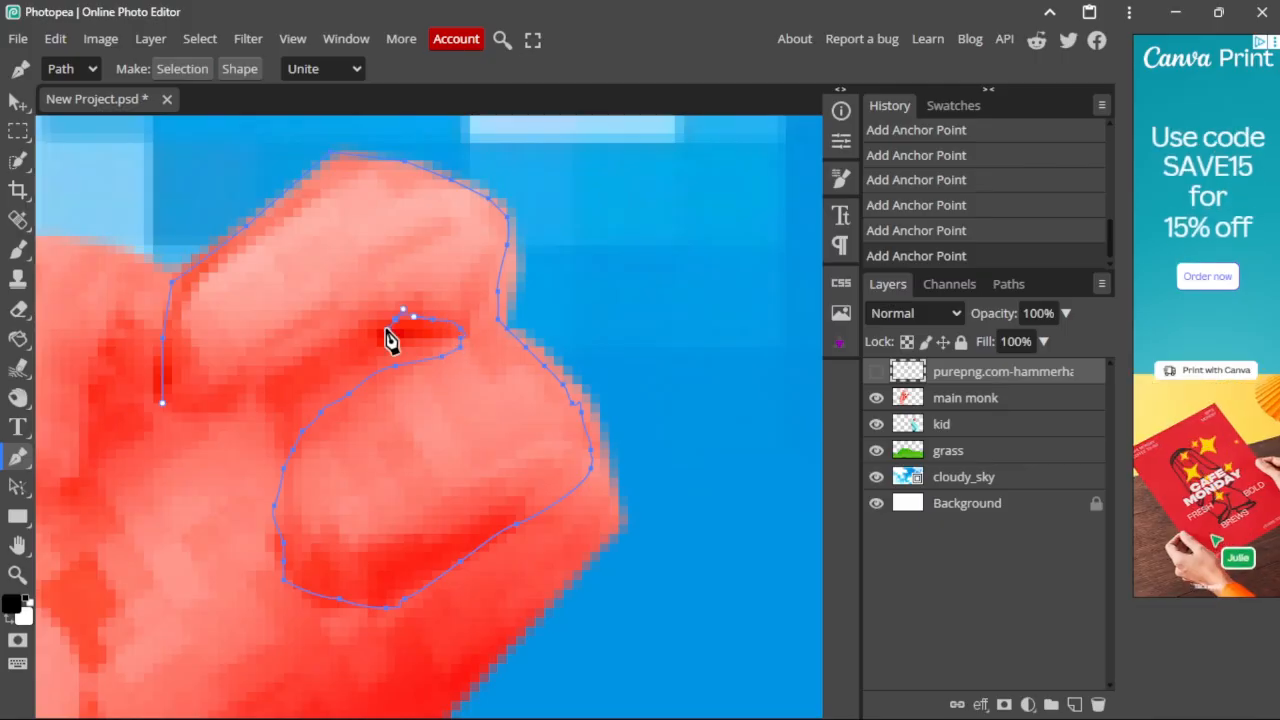
{"action": "left_click", "coordinate": [330, 356]}
{"action": "left_click", "coordinate": [247, 394]}
{"action": "left_click", "coordinate": [163, 403]}
Step: Turn the fist path into a selection and show the hammer layer again
{"action": "key", "text": "ctrl+minus"}
{"action": "left_click", "coordinate": [182, 68]}
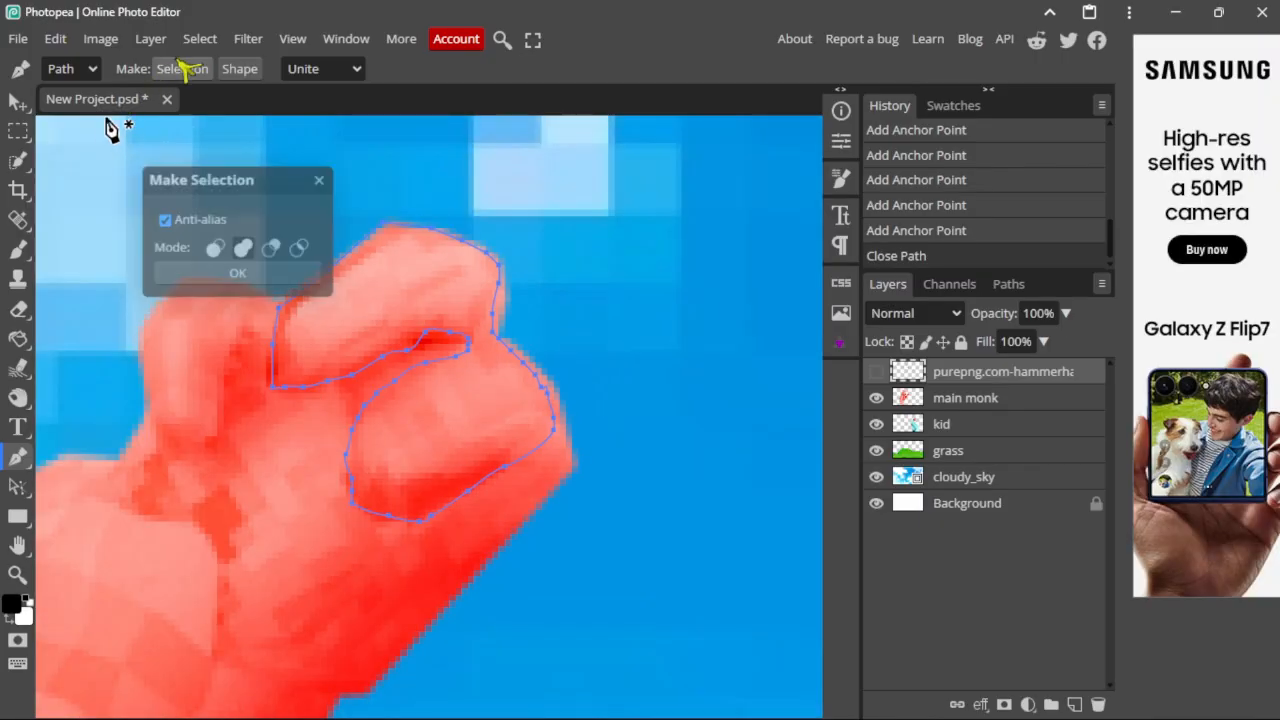
{"action": "left_click", "coordinate": [237, 277]}
{"action": "left_click", "coordinate": [876, 372]}
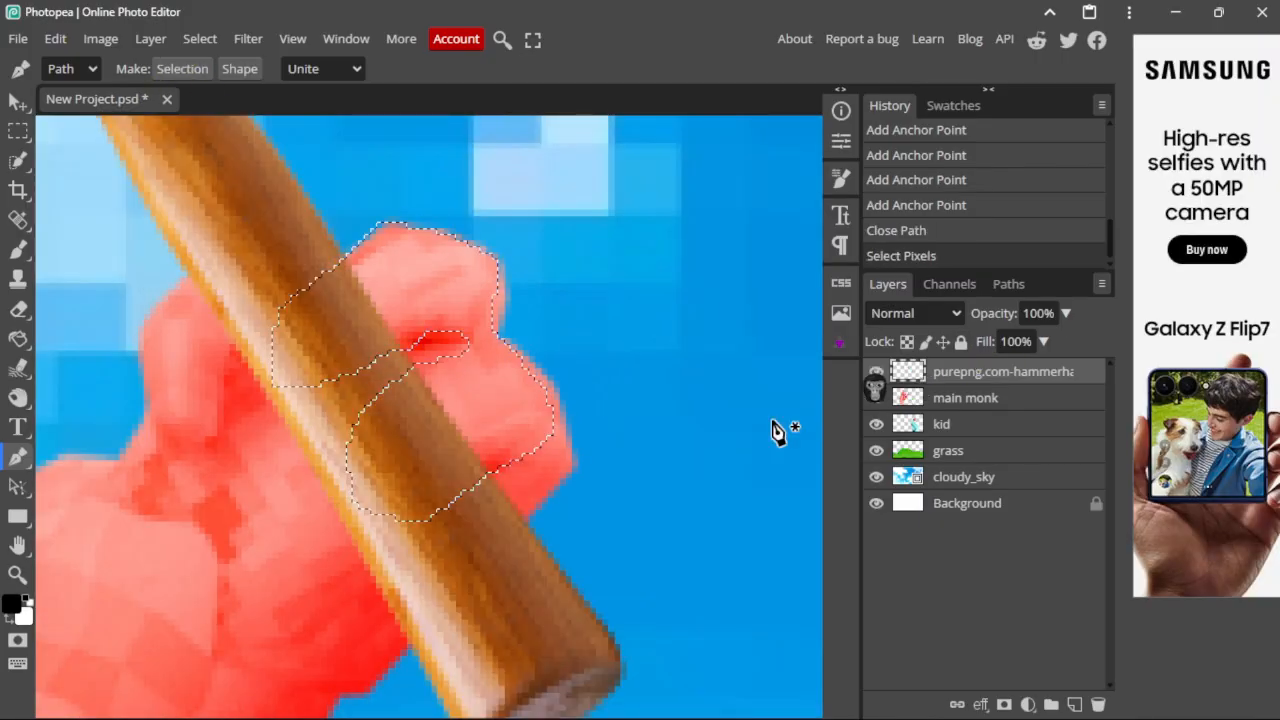
{"action": "left_click_drag", "start_coordinate": [497, 358], "coordinate": [562, 378]}
{"action": "left_click", "coordinate": [184, 69]}
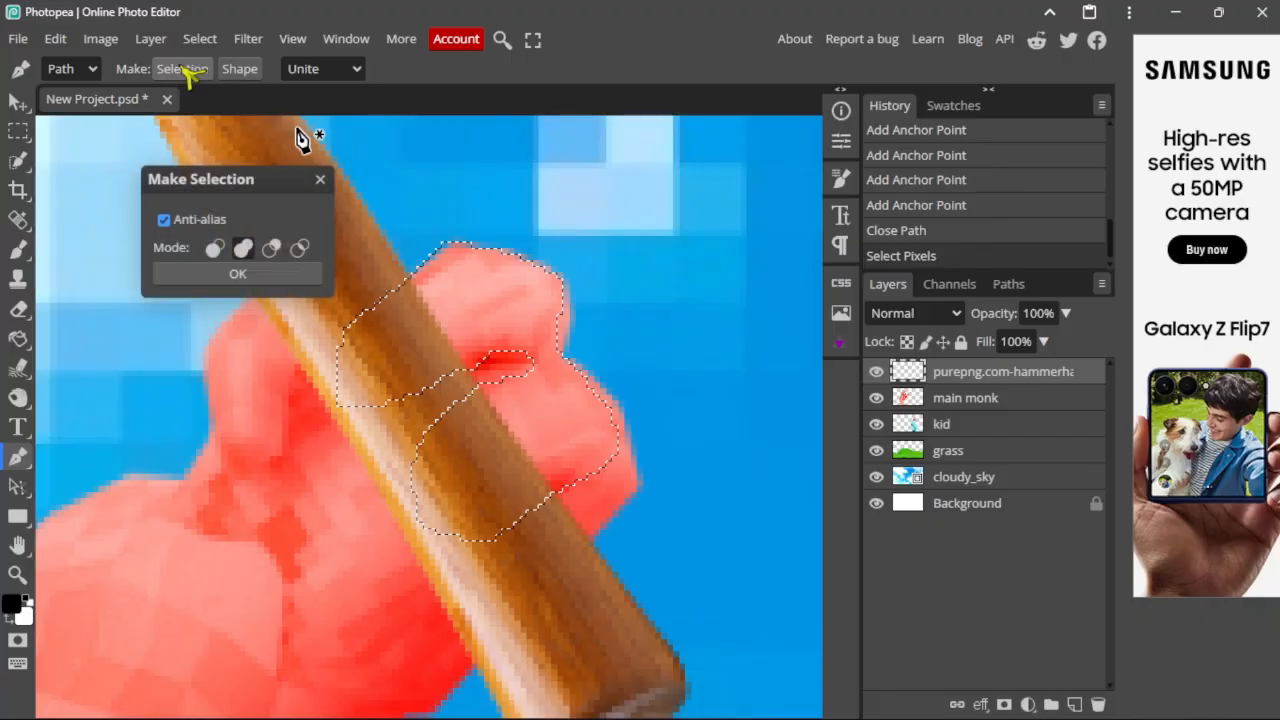
{"action": "left_click", "coordinate": [280, 277]}
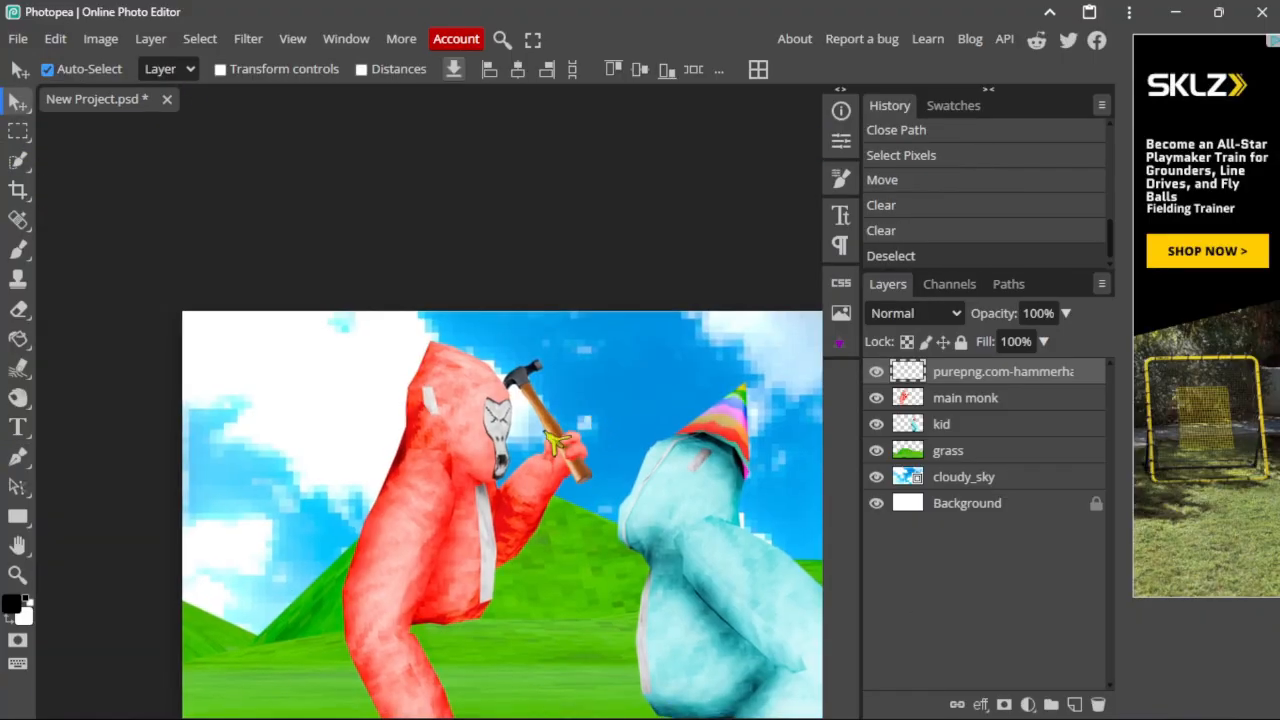
Step: Select the Burn Tool and shrink its brush to about 21 px
{"action": "scroll", "coordinate": [676, 463], "scroll_direction": "up", "scroll_amount": 5}
{"action": "scroll", "coordinate": [676, 463], "scroll_direction": "up", "scroll_amount": 4}
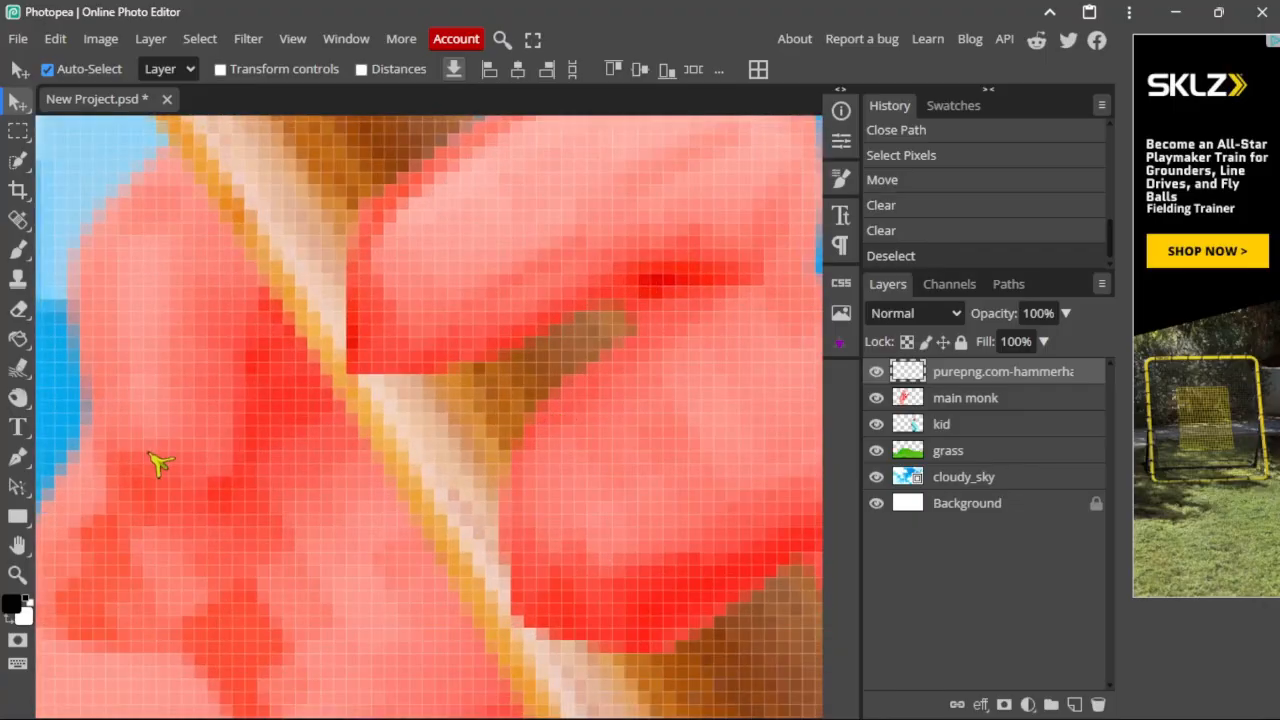
{"action": "scroll", "coordinate": [393, 459], "scroll_direction": "up", "scroll_amount": 2}
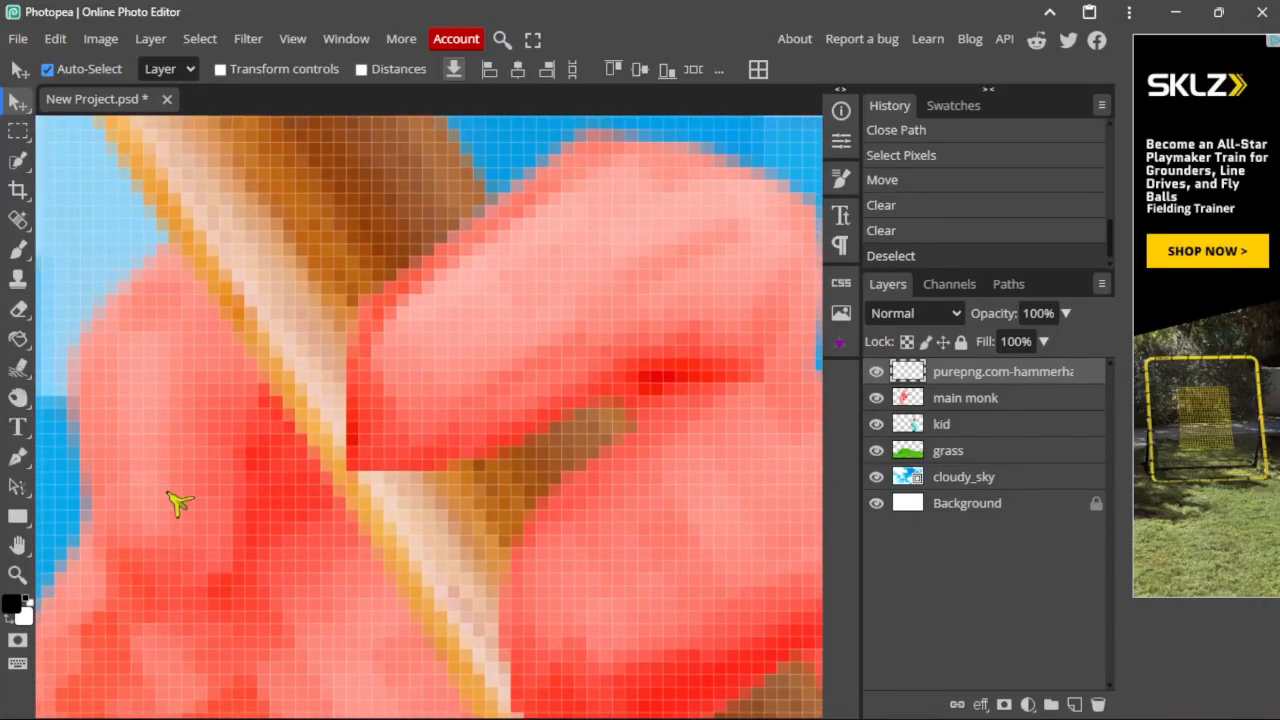
{"action": "scroll", "coordinate": [410, 470], "scroll_direction": "down", "scroll_amount": 2}
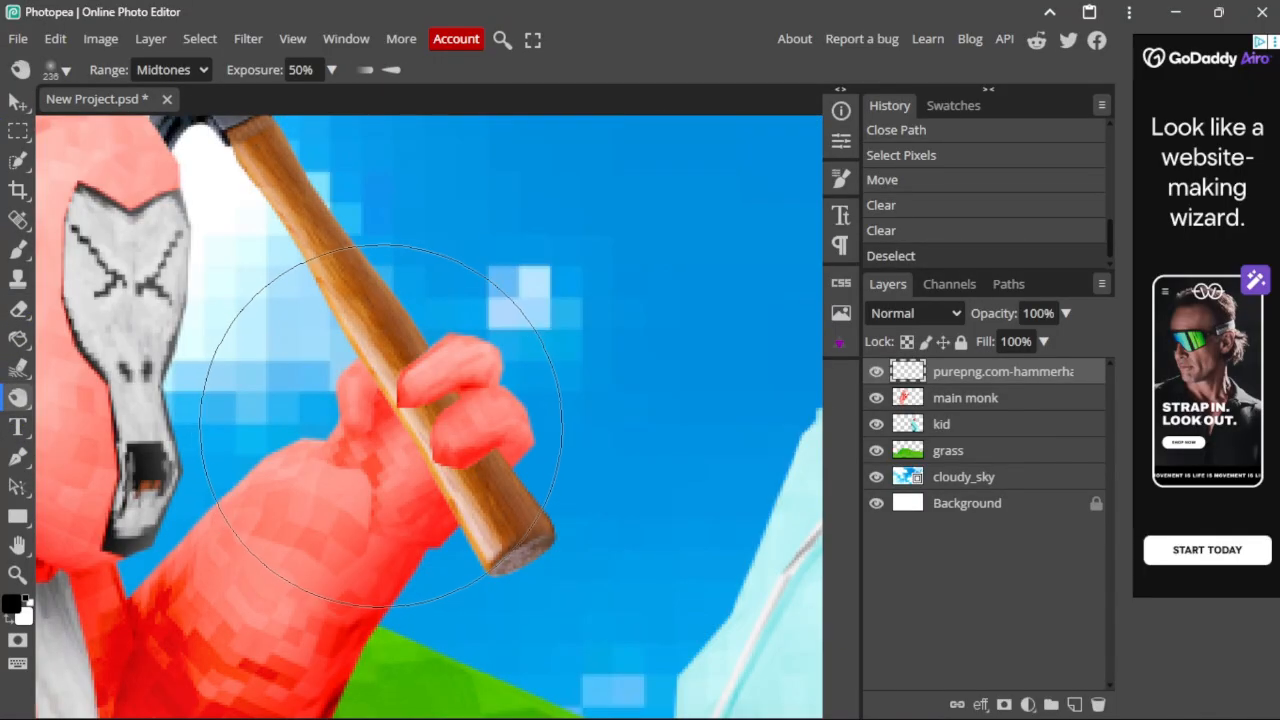
{"action": "scroll", "coordinate": [348, 376], "scroll_direction": "up", "scroll_amount": 2}
{"action": "scroll", "coordinate": [340, 376], "scroll_direction": "up", "scroll_amount": 2}
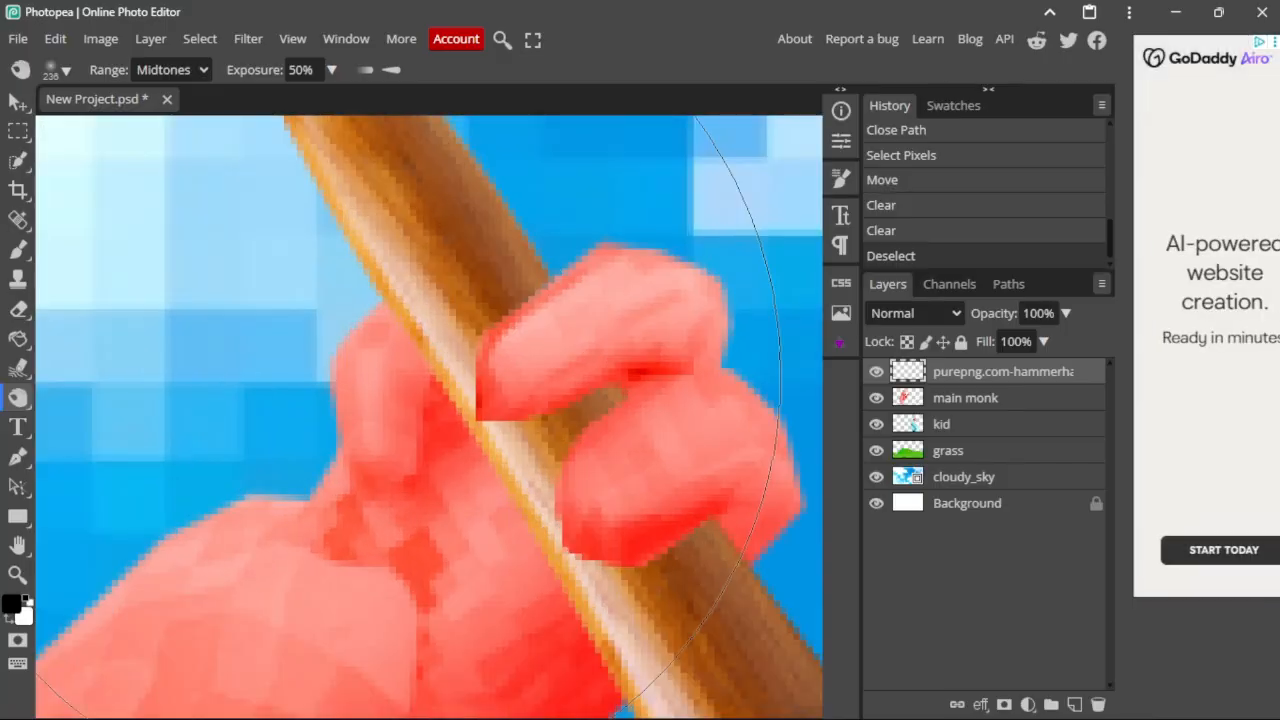
{"action": "scroll", "coordinate": [340, 375], "scroll_direction": "up", "scroll_amount": 1, "text": "alt"}
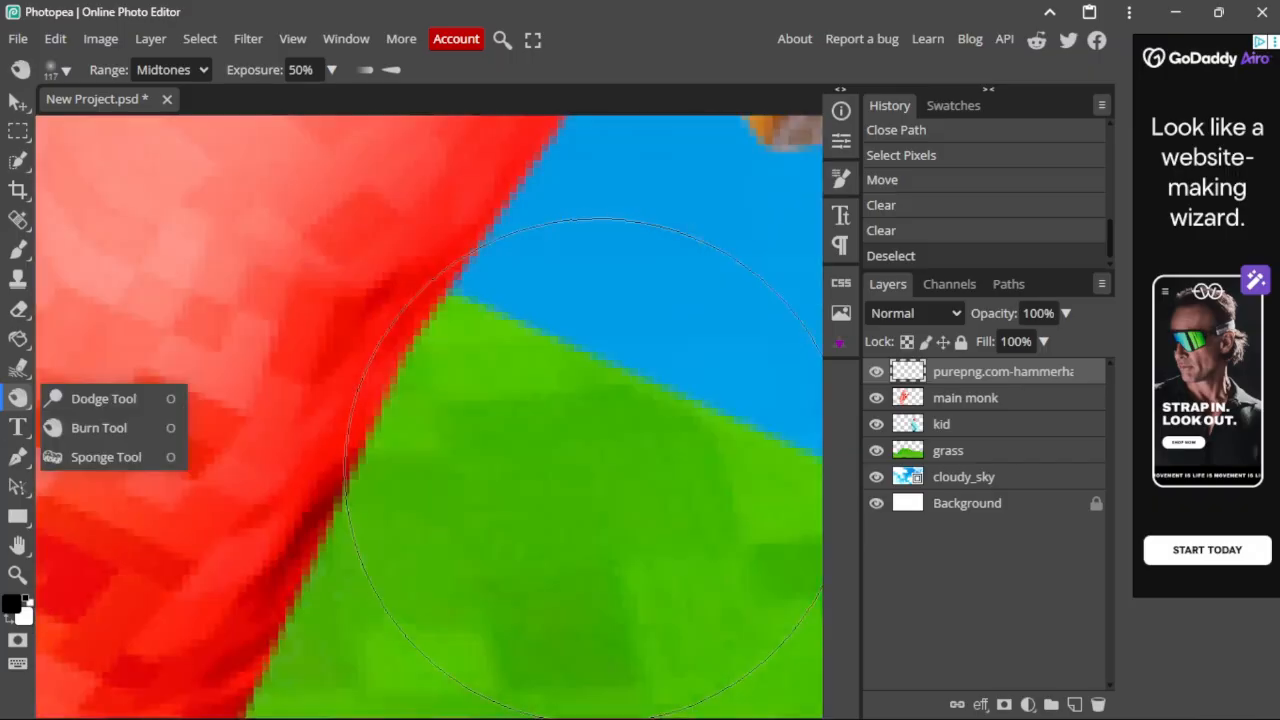
{"action": "scroll", "coordinate": [533, 407], "scroll_direction": "down", "scroll_amount": 3}
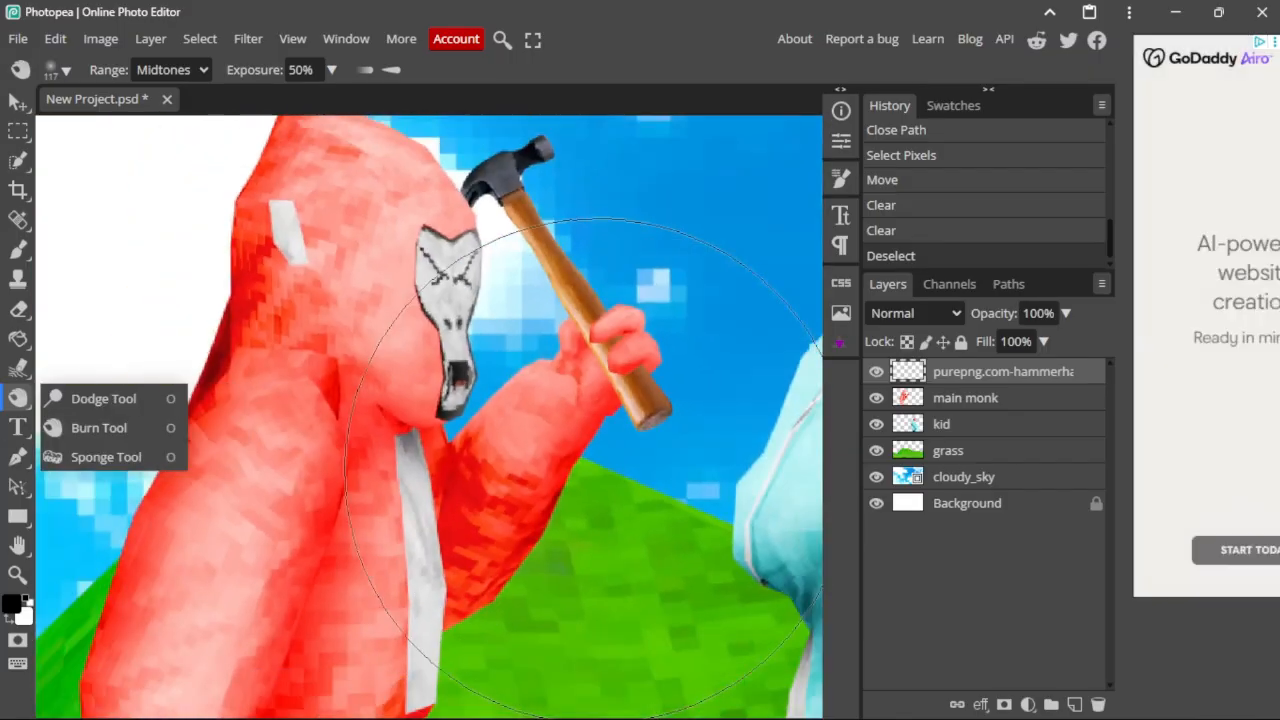
{"action": "left_click", "coordinate": [6, 405]}
{"action": "right_click_drag", "start_coordinate": [502, 344], "coordinate": [446, 344], "text": "alt"}
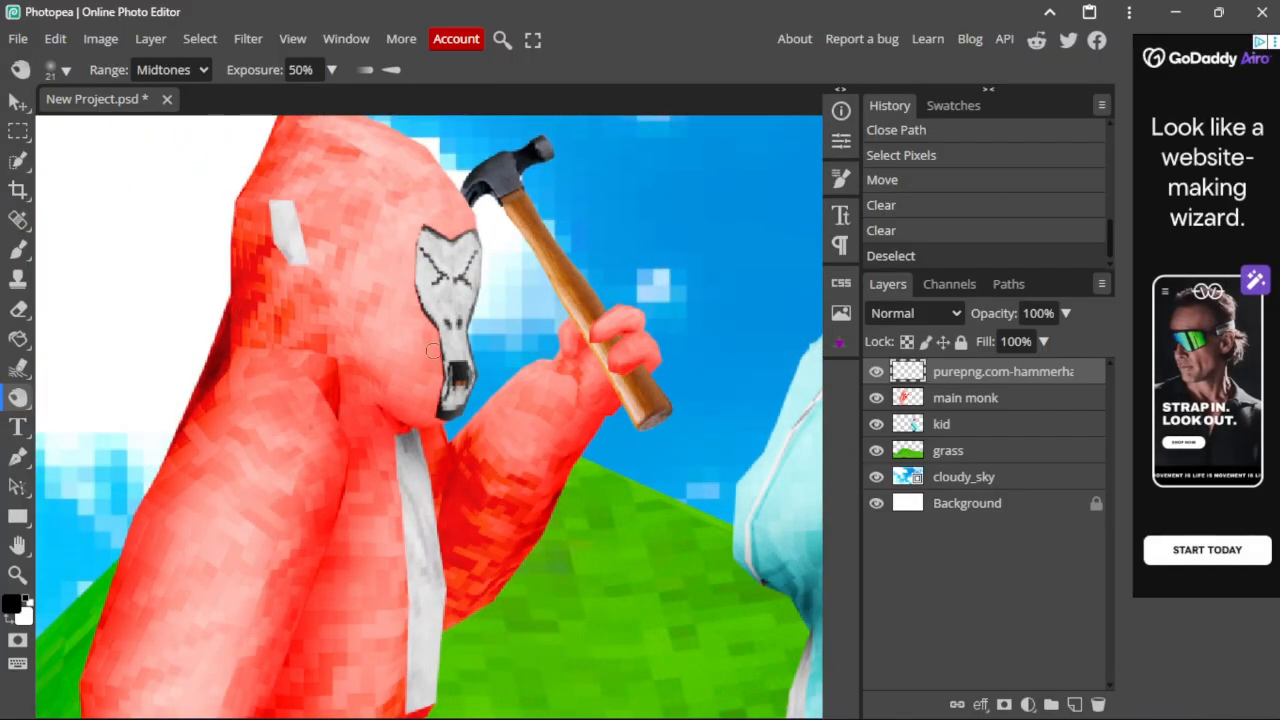
{"action": "middle_click_drag", "start_coordinate": [604, 331], "coordinate": [558, 315]}
{"action": "scroll", "coordinate": [558, 315], "scroll_direction": "up", "scroll_amount": 5, "text": "alt"}
{"action": "scroll", "coordinate": [580, 306], "scroll_direction": "up", "scroll_amount": 5, "text": "alt"}
{"action": "scroll", "coordinate": [580, 306], "scroll_direction": "down", "scroll_amount": 3, "text": "alt"}
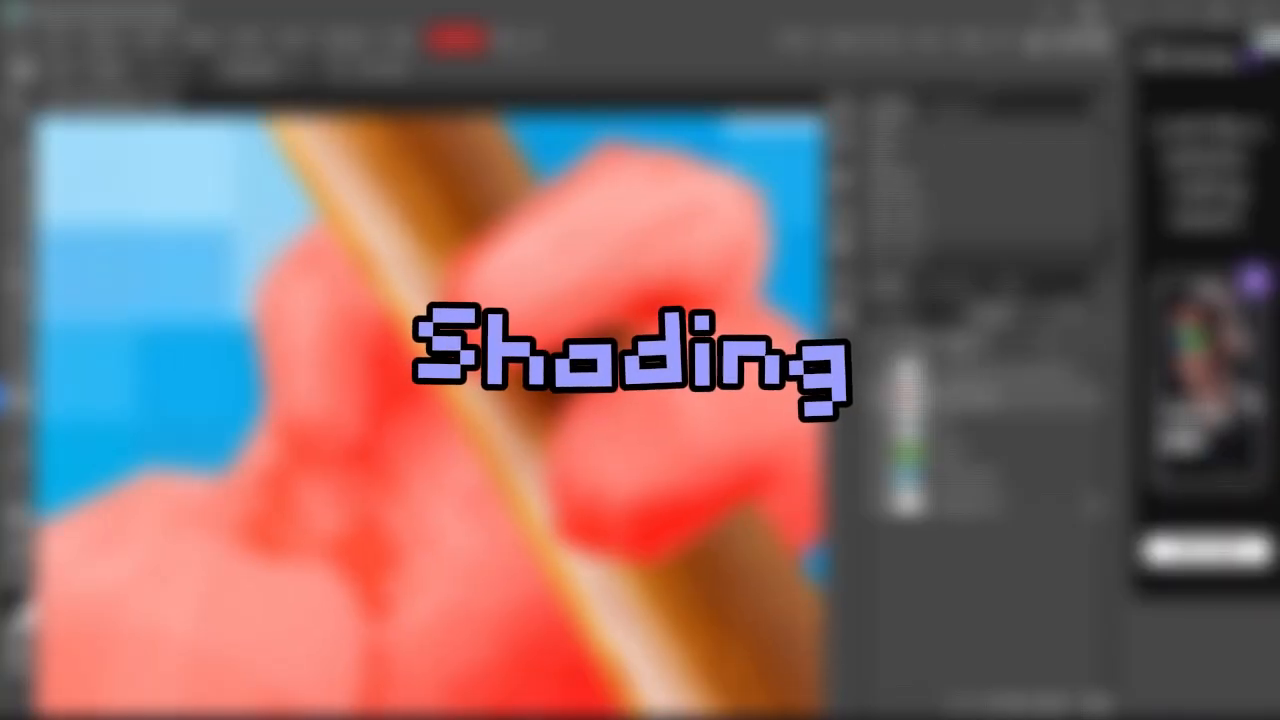
{"action": "scroll", "coordinate": [565, 400], "scroll_direction": "down", "scroll_amount": 5, "text": "alt"}
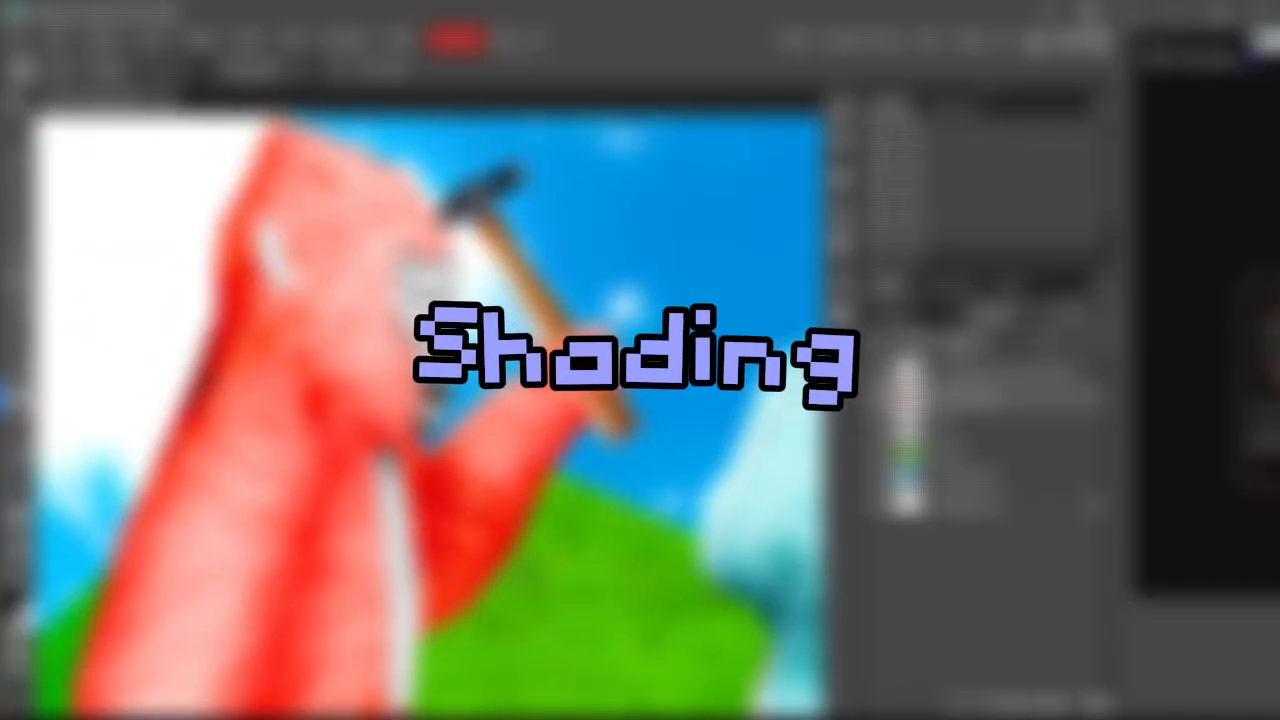
{"action": "middle_click_drag", "start_coordinate": [565, 400], "coordinate": [370, 406]}
{"action": "scroll", "coordinate": [250, 260], "scroll_direction": "up", "scroll_amount": 3, "text": "alt"}
{"action": "scroll", "coordinate": [386, 250], "scroll_direction": "up", "scroll_amount": 4, "text": "alt"}
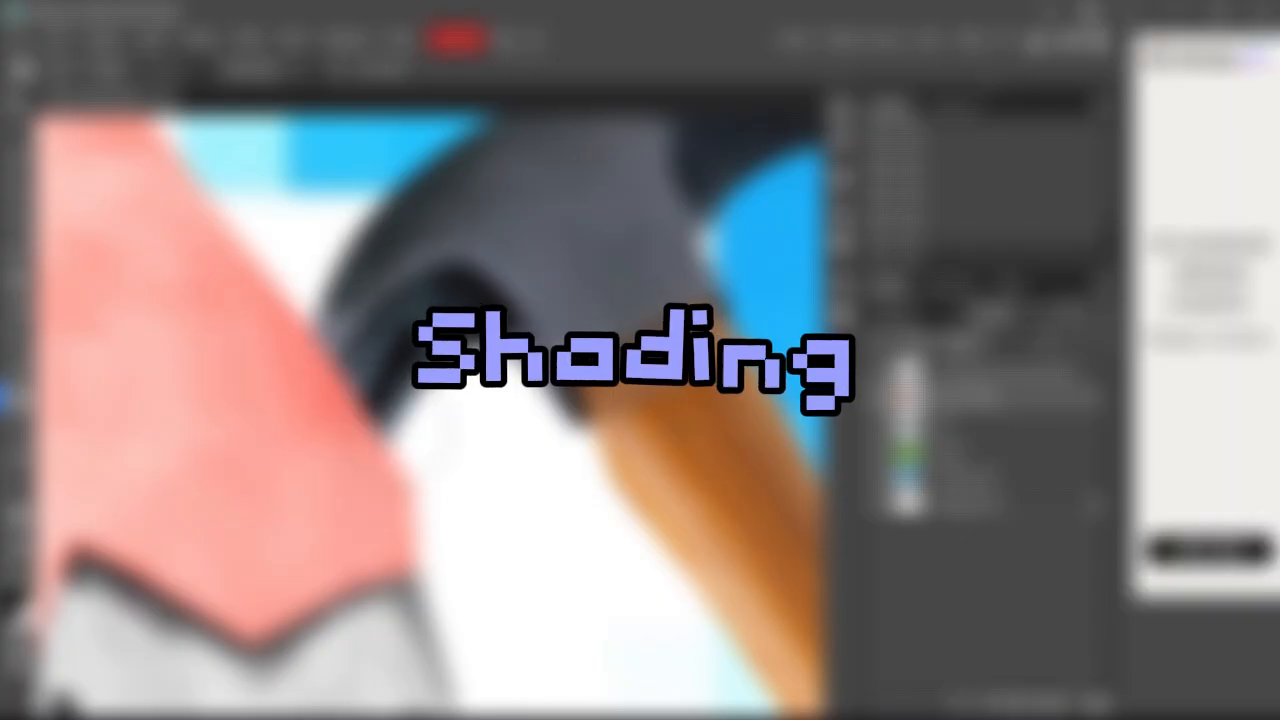
{"action": "scroll", "coordinate": [460, 324], "scroll_direction": "down", "scroll_amount": 5, "text": "alt"}
{"action": "middle_click_drag", "start_coordinate": [460, 324], "coordinate": [498, 168]}
{"action": "scroll", "coordinate": [607, 426], "scroll_direction": "down", "scroll_amount": 4, "text": "alt"}
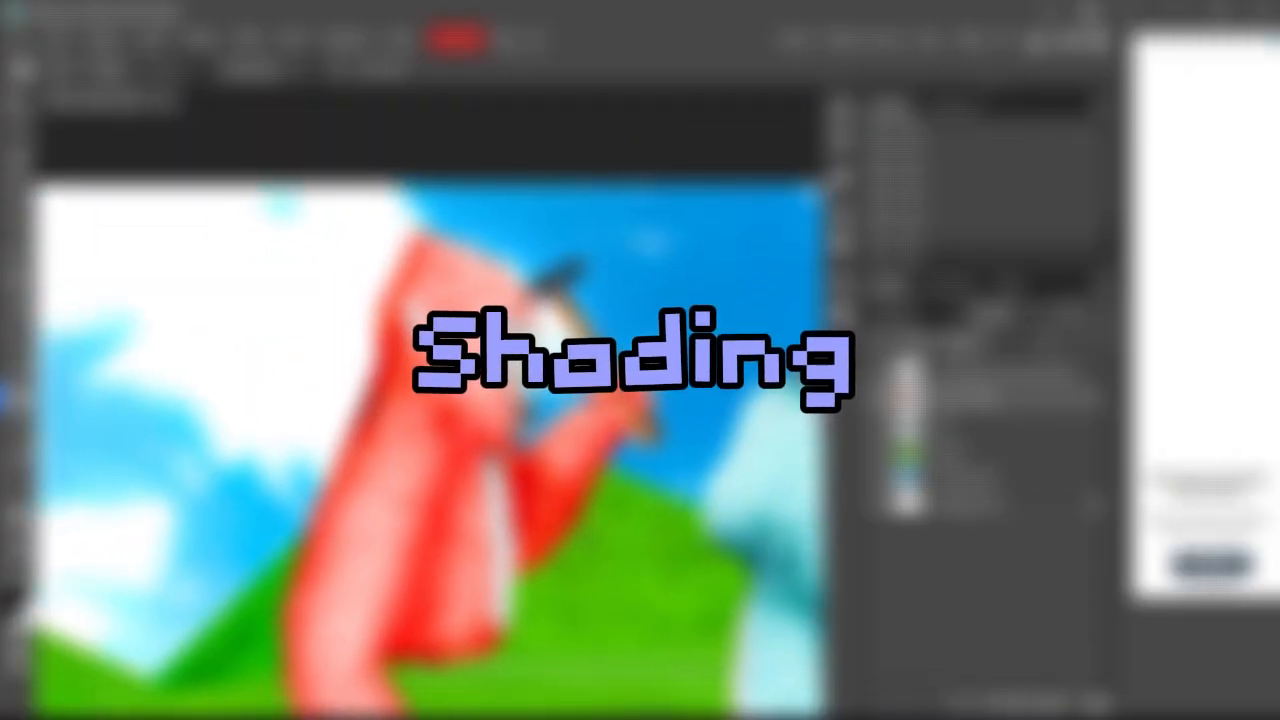
{"action": "scroll", "coordinate": [612, 282], "scroll_direction": "up", "scroll_amount": 4, "text": "alt"}
{"action": "scroll", "coordinate": [677, 248], "scroll_direction": "up", "scroll_amount": 3, "text": "alt"}
{"action": "scroll", "coordinate": [614, 510], "scroll_direction": "down", "scroll_amount": 6, "text": "alt"}
{"action": "middle_click_drag", "start_coordinate": [614, 510], "coordinate": [451, 255]}
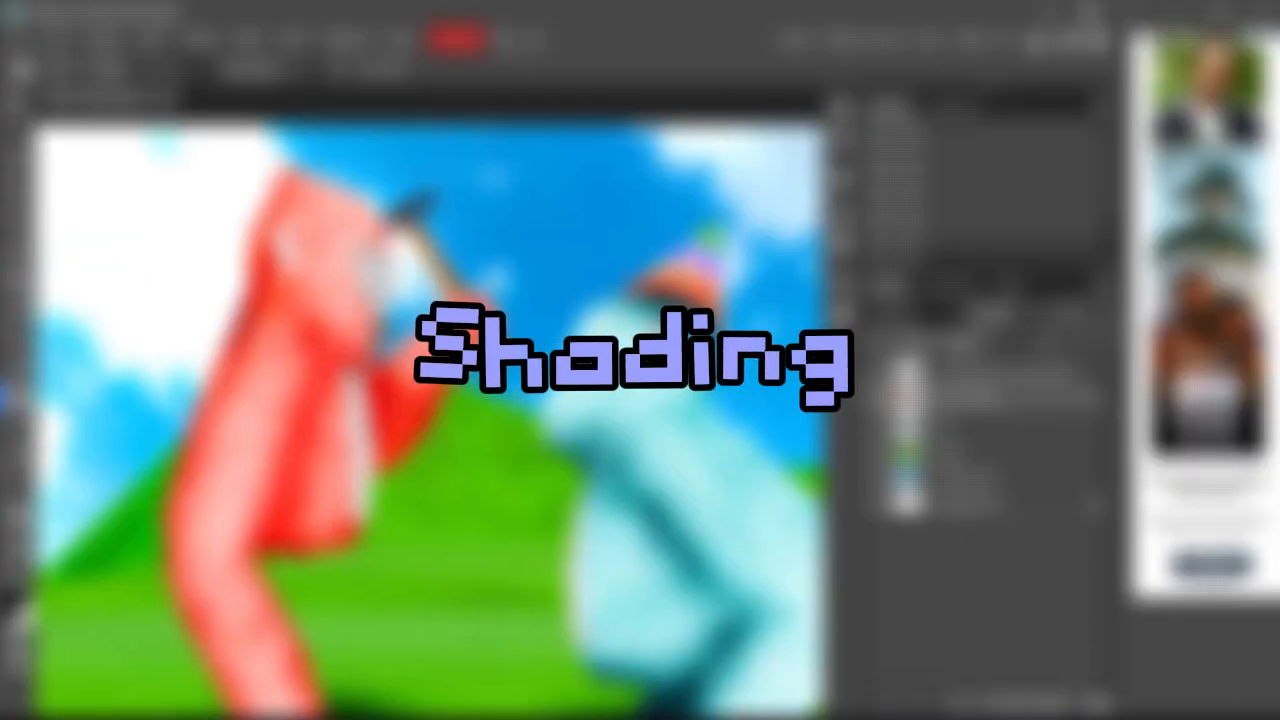
{"action": "scroll", "coordinate": [543, 450], "scroll_direction": "down", "scroll_amount": 2, "text": "alt"}
{"action": "scroll", "coordinate": [580, 420], "scroll_direction": "up", "scroll_amount": 2, "text": "alt"}
{"action": "middle_click_drag", "start_coordinate": [430, 400], "coordinate": [404, 454]}
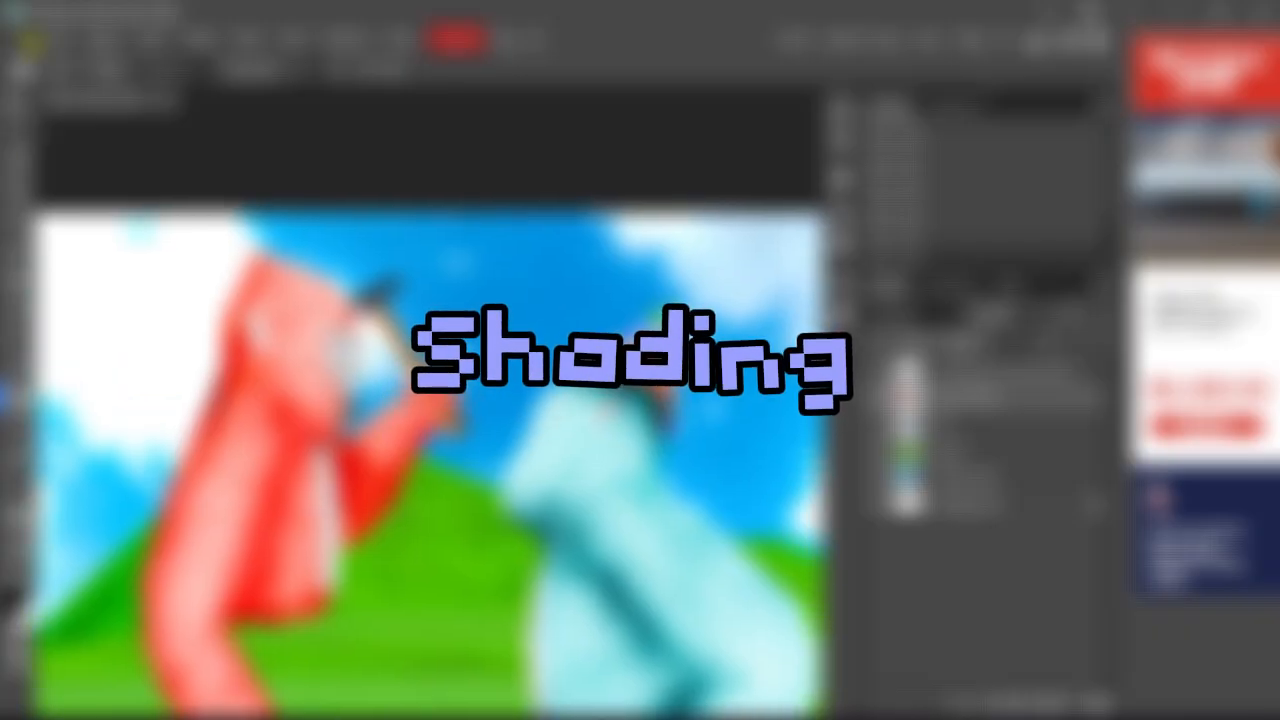
{"action": "left_click", "coordinate": [18, 339]}
{"action": "left_click", "coordinate": [13, 252]}
Step: Start a text layer on the canvas in Komika Axis at 133 px
{"action": "left_click", "coordinate": [18, 457]}
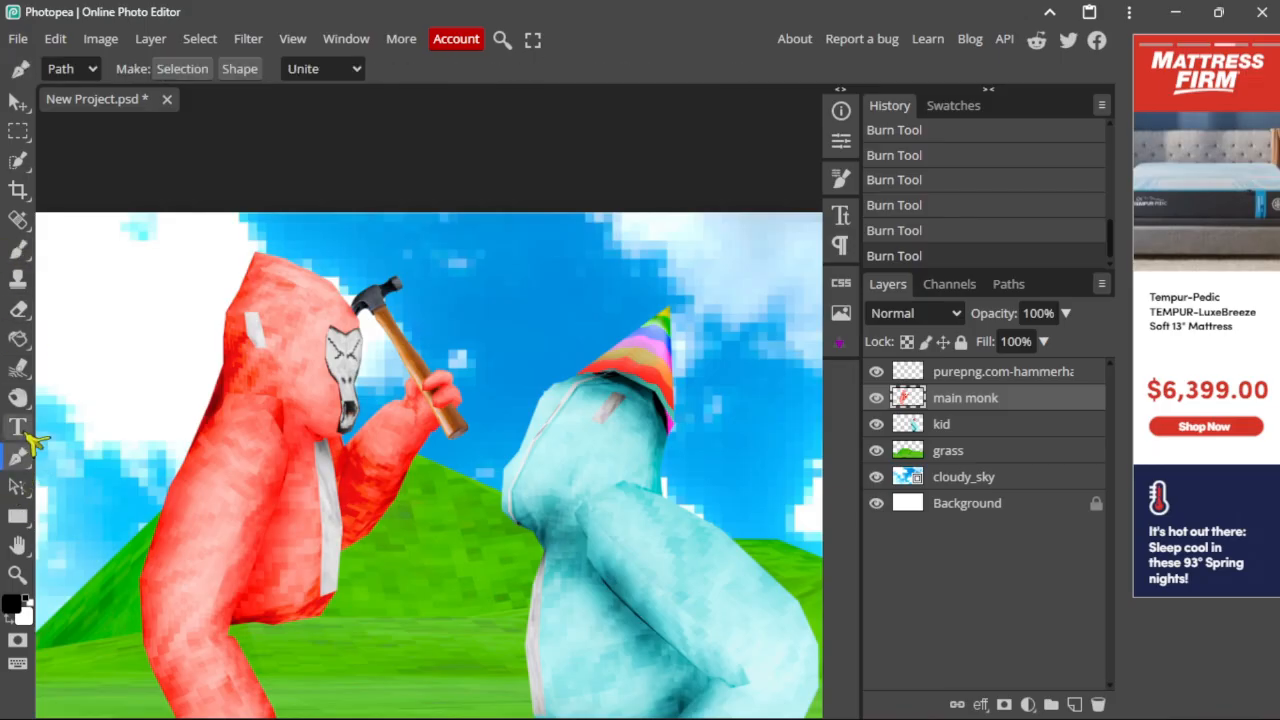
{"action": "left_click", "coordinate": [18, 427]}
{"action": "left_click", "coordinate": [388, 360]}
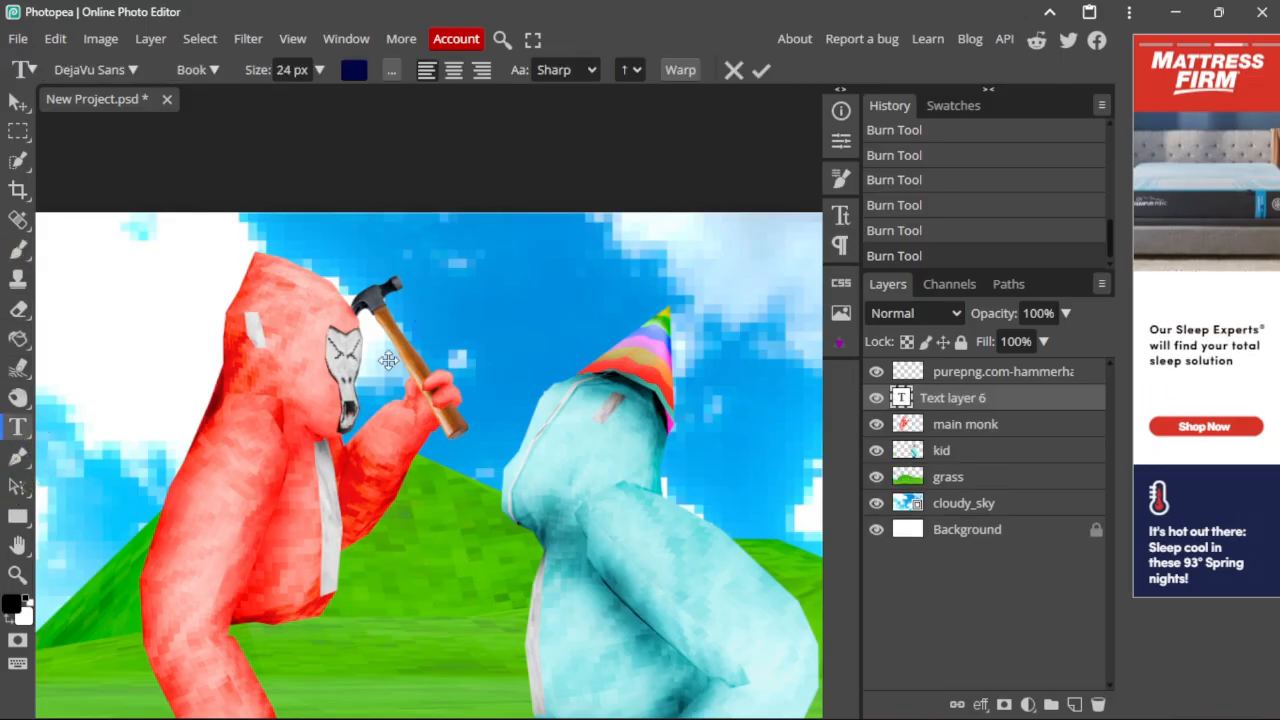
{"action": "left_click", "coordinate": [98, 74]}
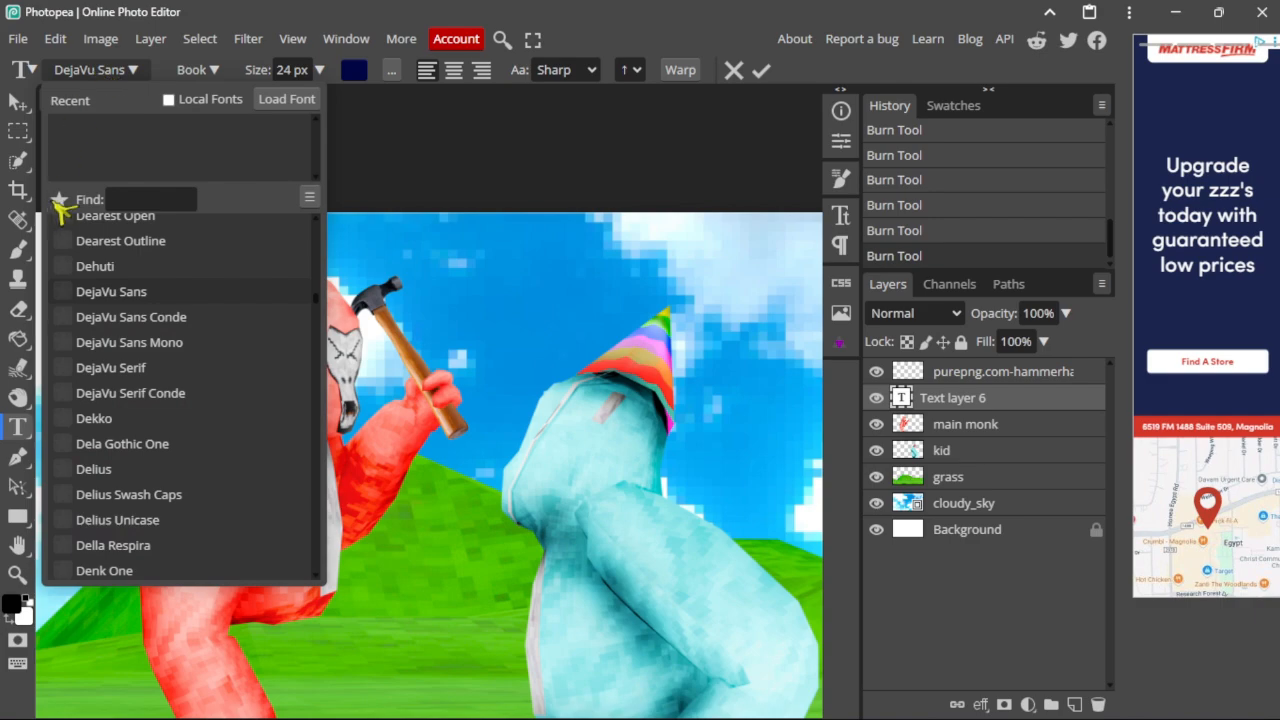
{"action": "left_click", "coordinate": [60, 201]}
{"action": "left_click", "coordinate": [234, 258]}
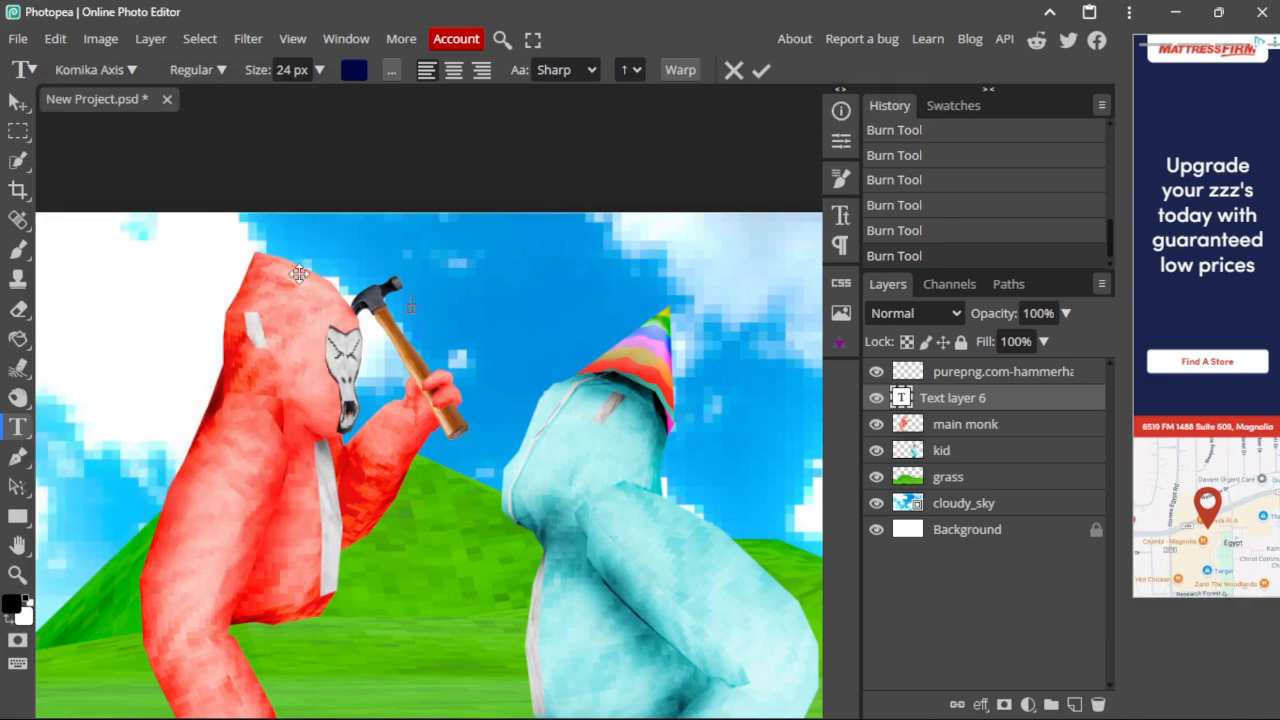
{"action": "left_click", "coordinate": [319, 72]}
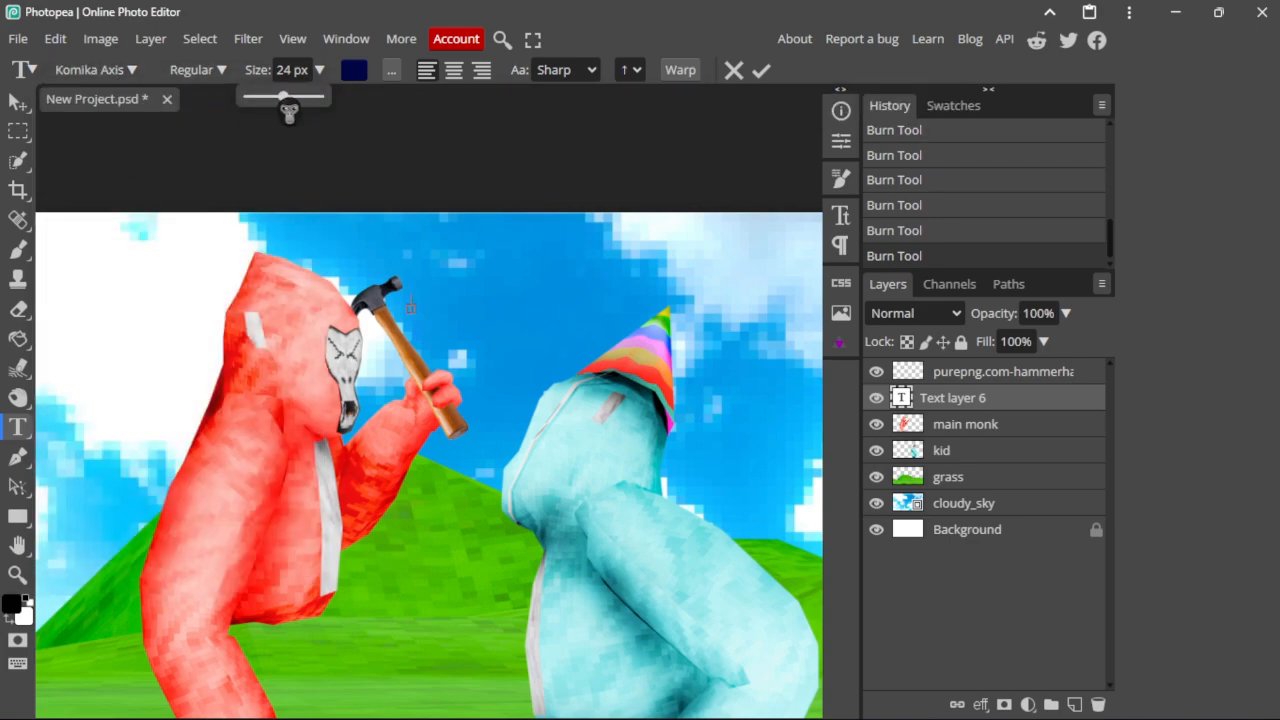
{"action": "left_click_drag", "start_coordinate": [374, 240], "coordinate": [484, 262]}
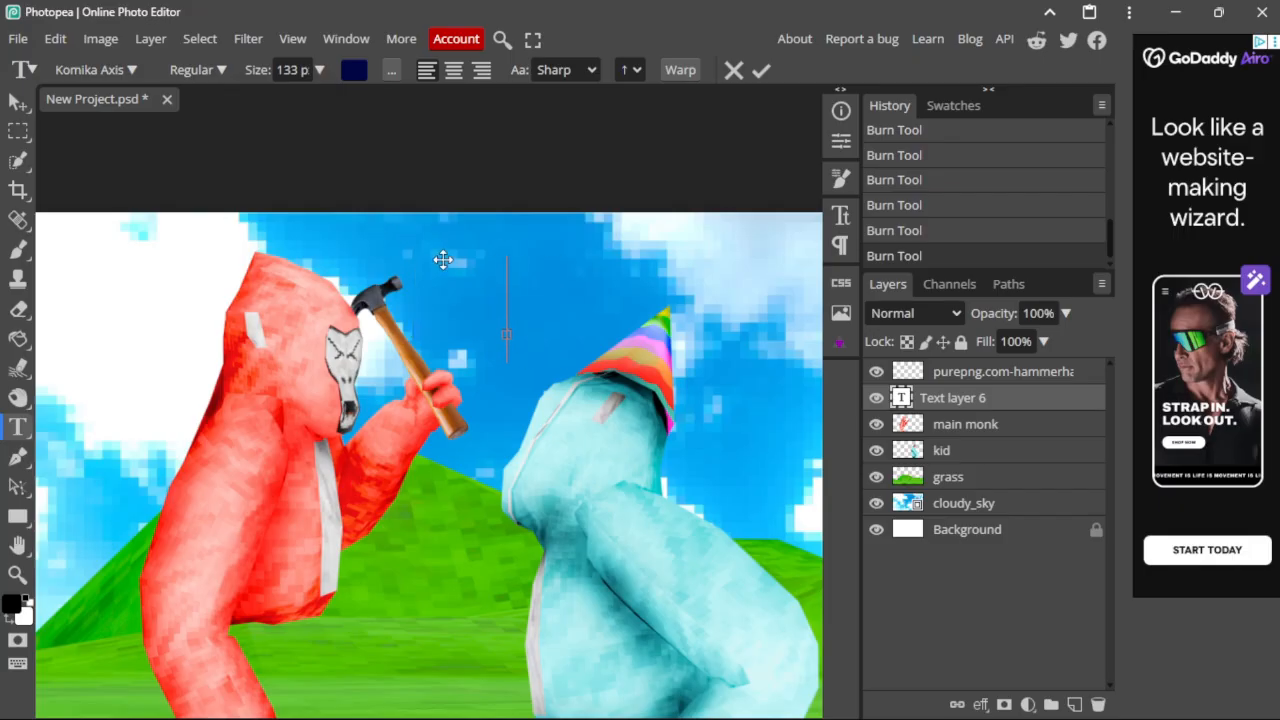
{"action": "left_click_drag", "start_coordinate": [442, 260], "coordinate": [430, 268]}
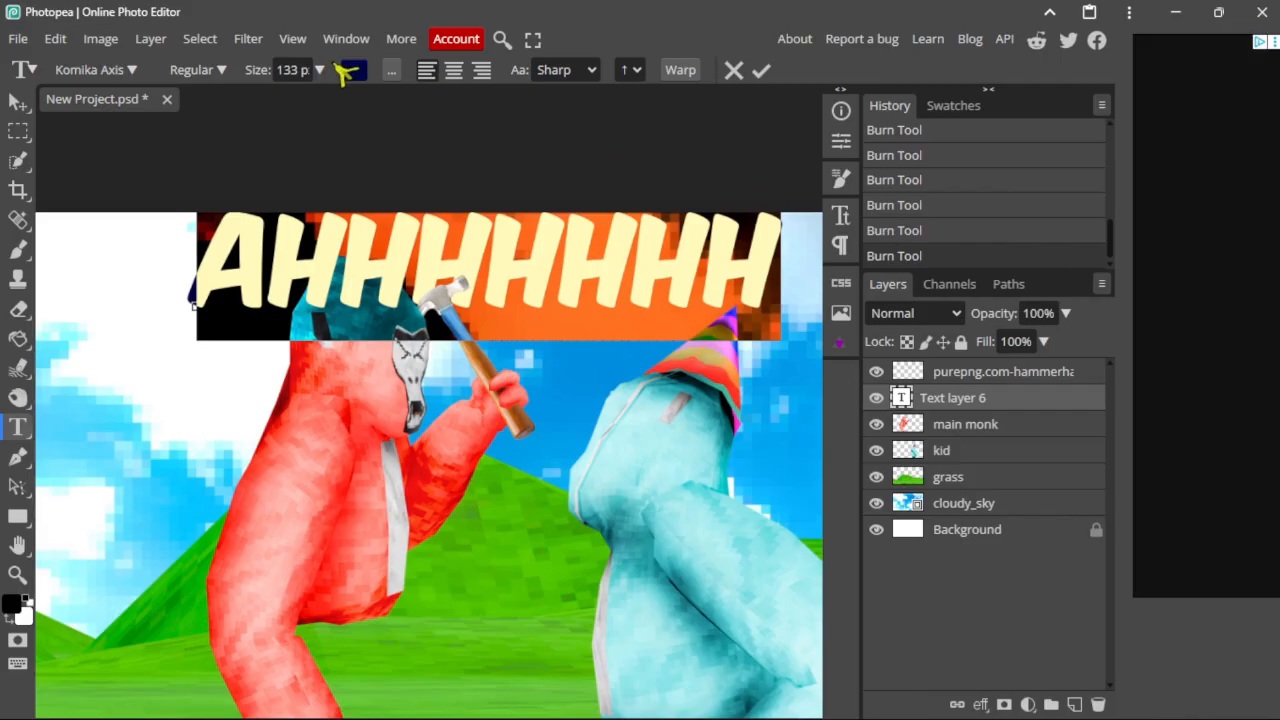
Step: Color the AHHHHHHHH title #ff0000, position it, and move its layer below main monk
{"action": "left_click", "coordinate": [344, 72]}
{"action": "left_click", "coordinate": [386, 210]}
{"action": "left_click", "coordinate": [378, 206]}
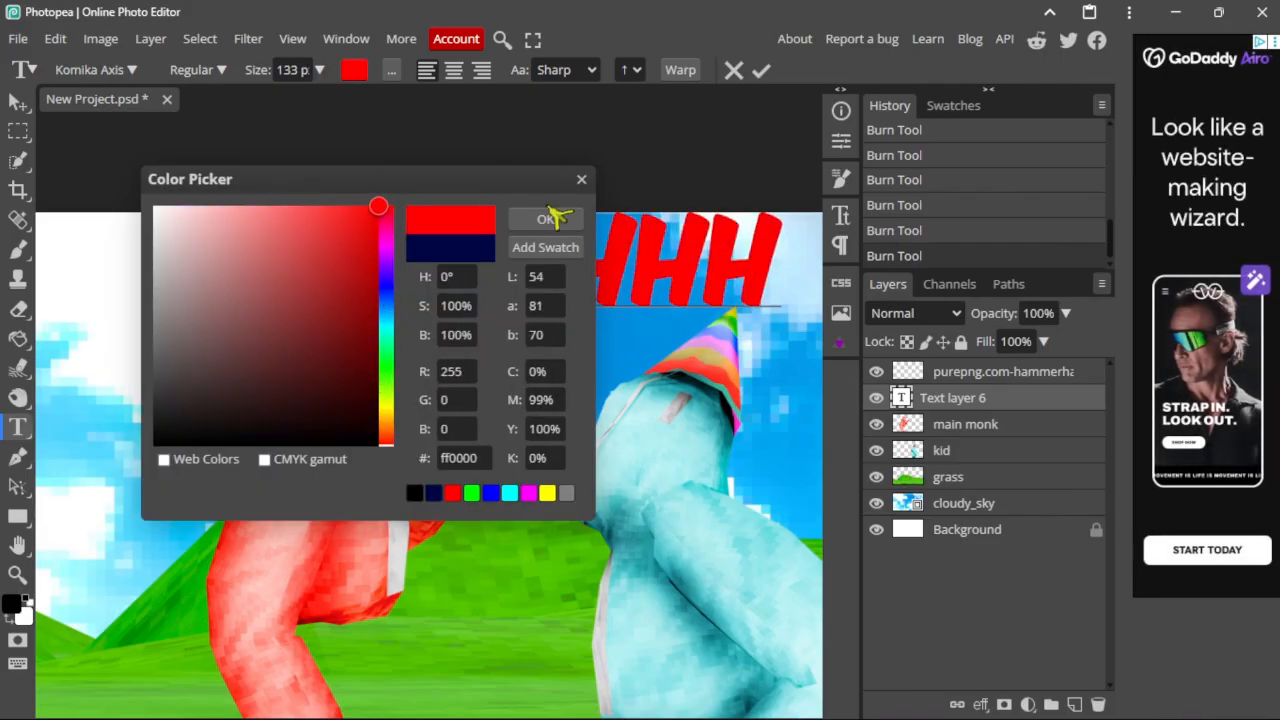
{"action": "left_click", "coordinate": [549, 218]}
{"action": "left_click", "coordinate": [18, 102]}
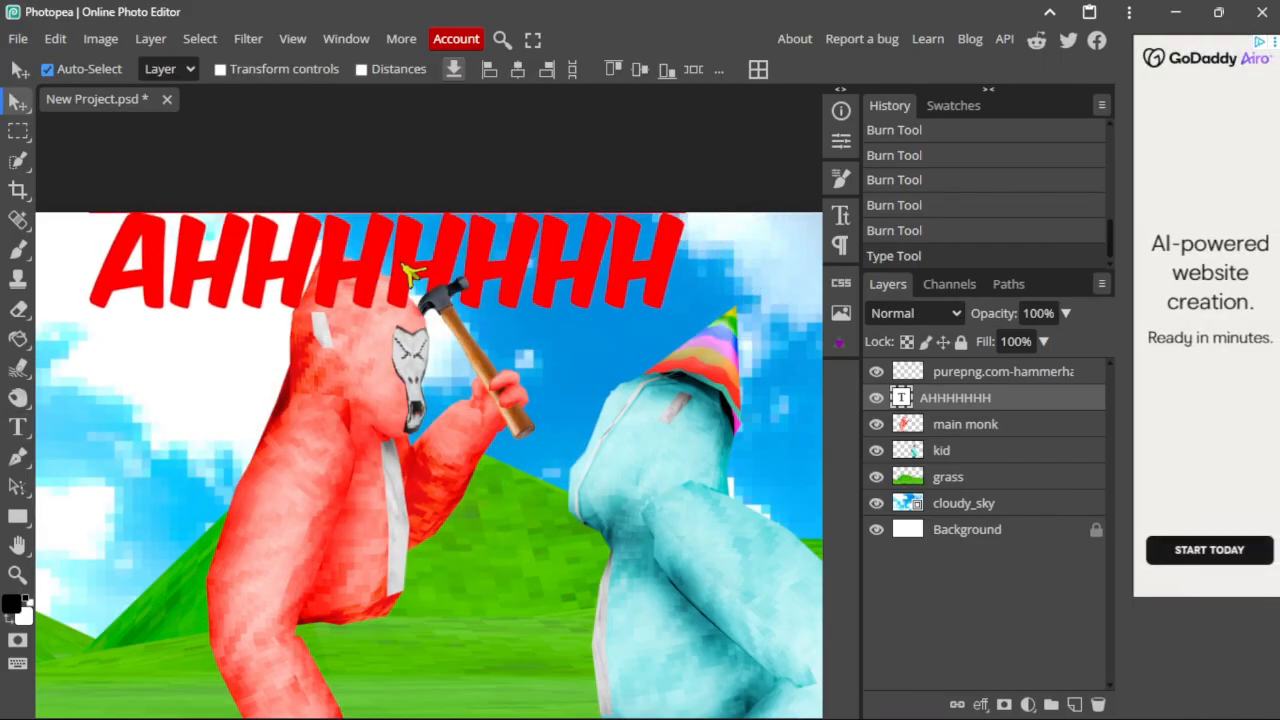
{"action": "left_click_drag", "start_coordinate": [408, 272], "coordinate": [376, 278]}
{"action": "left_click_drag", "start_coordinate": [955, 433], "coordinate": [956, 436]}
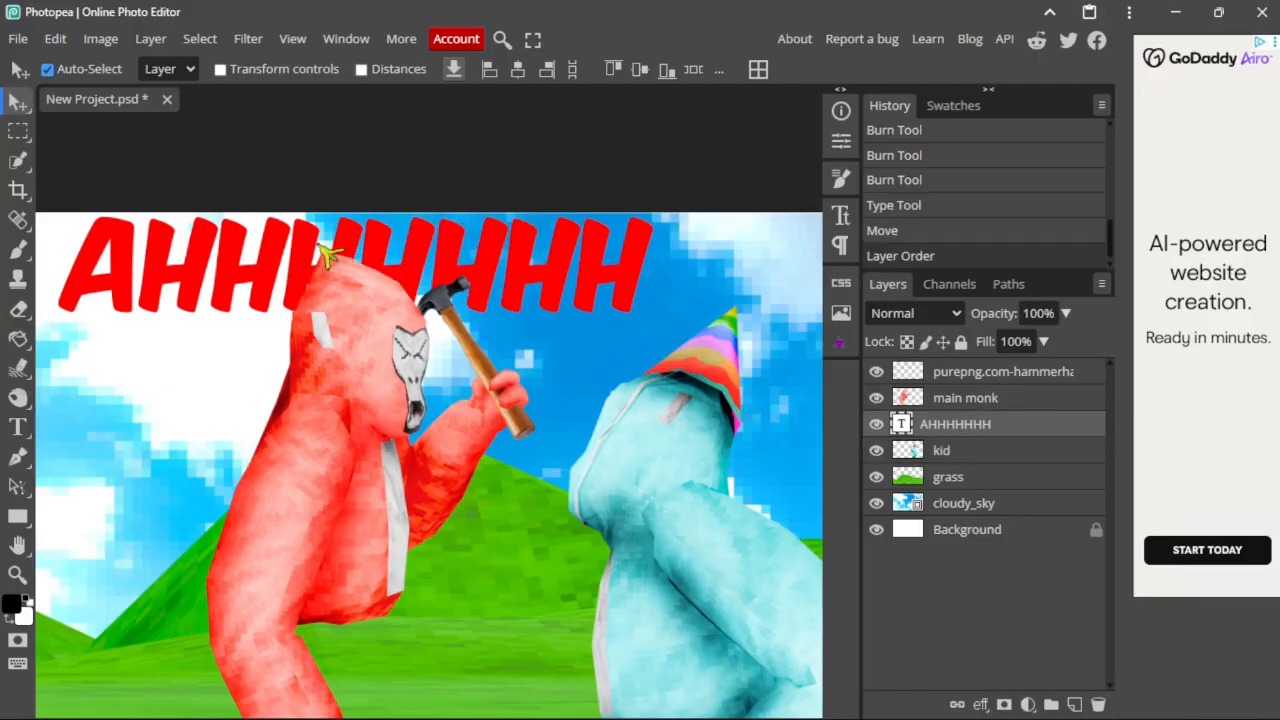
Step: Open the title's Blending Options and add a 6 px Stroke
{"action": "right_click", "coordinate": [903, 228]}
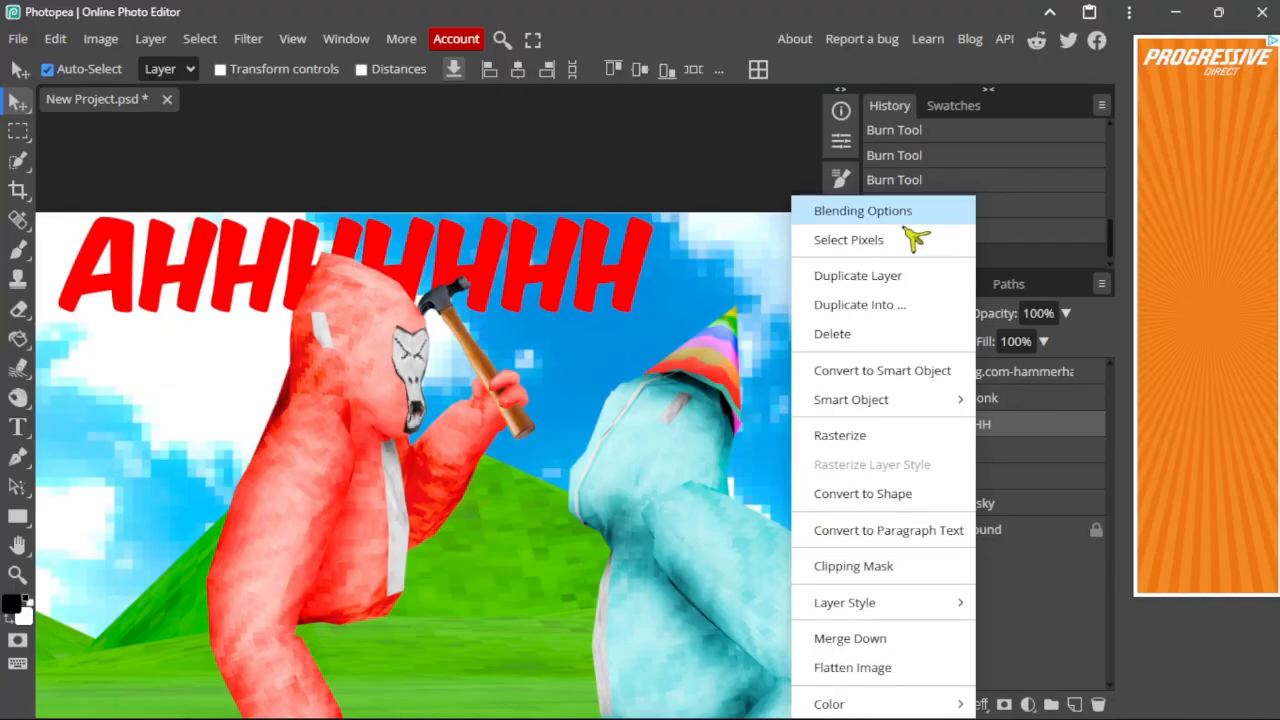
{"action": "left_click", "coordinate": [865, 209]}
{"action": "left_click_drag", "start_coordinate": [425, 192], "coordinate": [905, 172]}
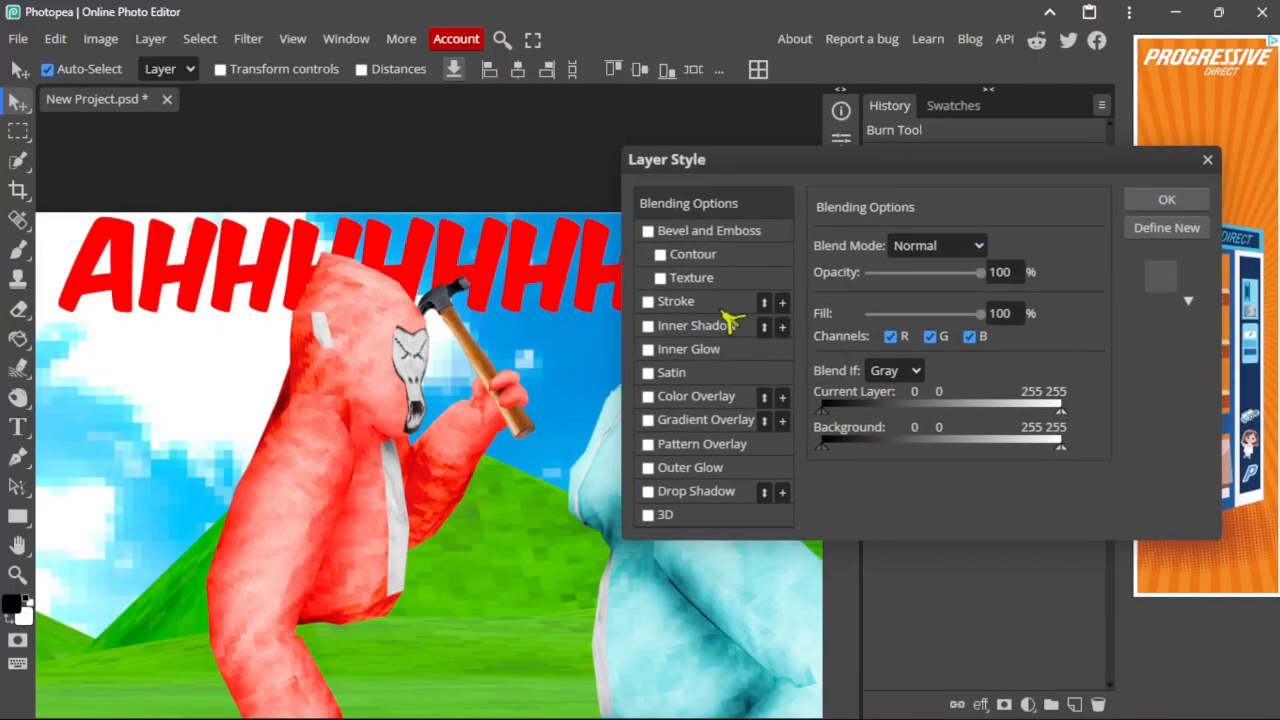
{"action": "left_click", "coordinate": [685, 302]}
{"action": "left_click_drag", "start_coordinate": [871, 248], "coordinate": [872, 262]}
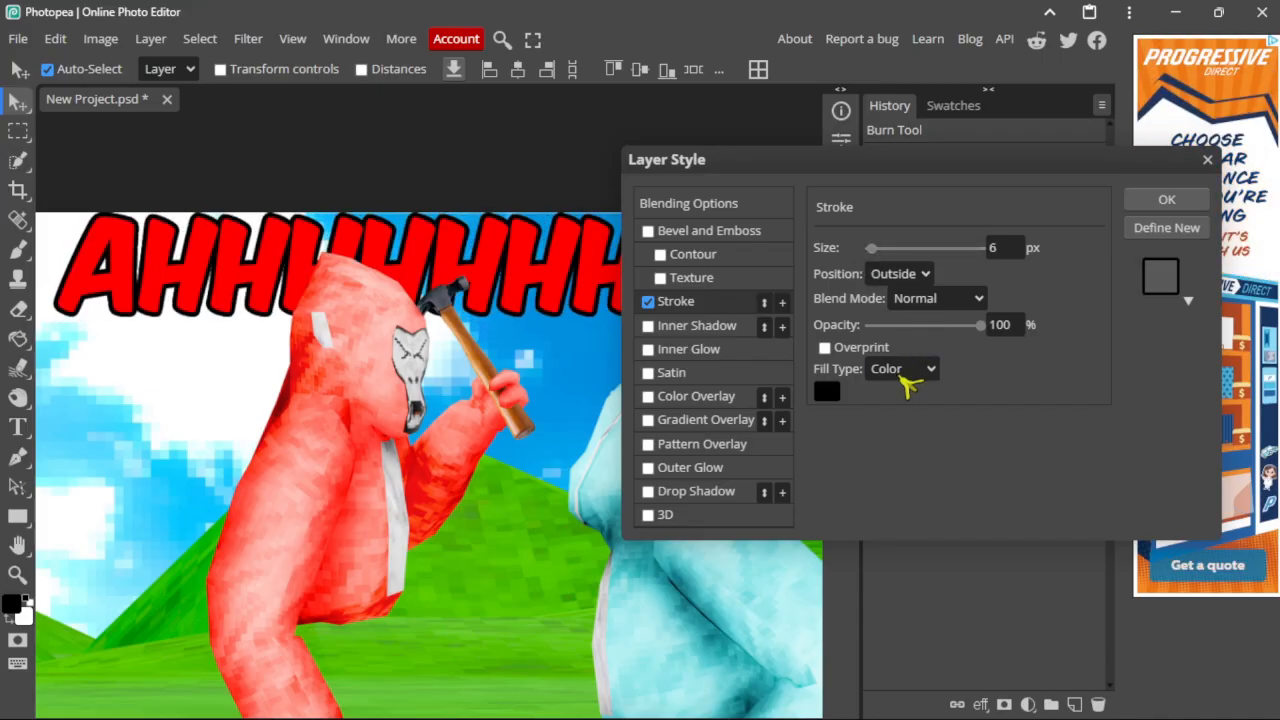
Step: Fill the stroke with an 85° red-to-white gradient and confirm
{"action": "left_click", "coordinate": [903, 423]}
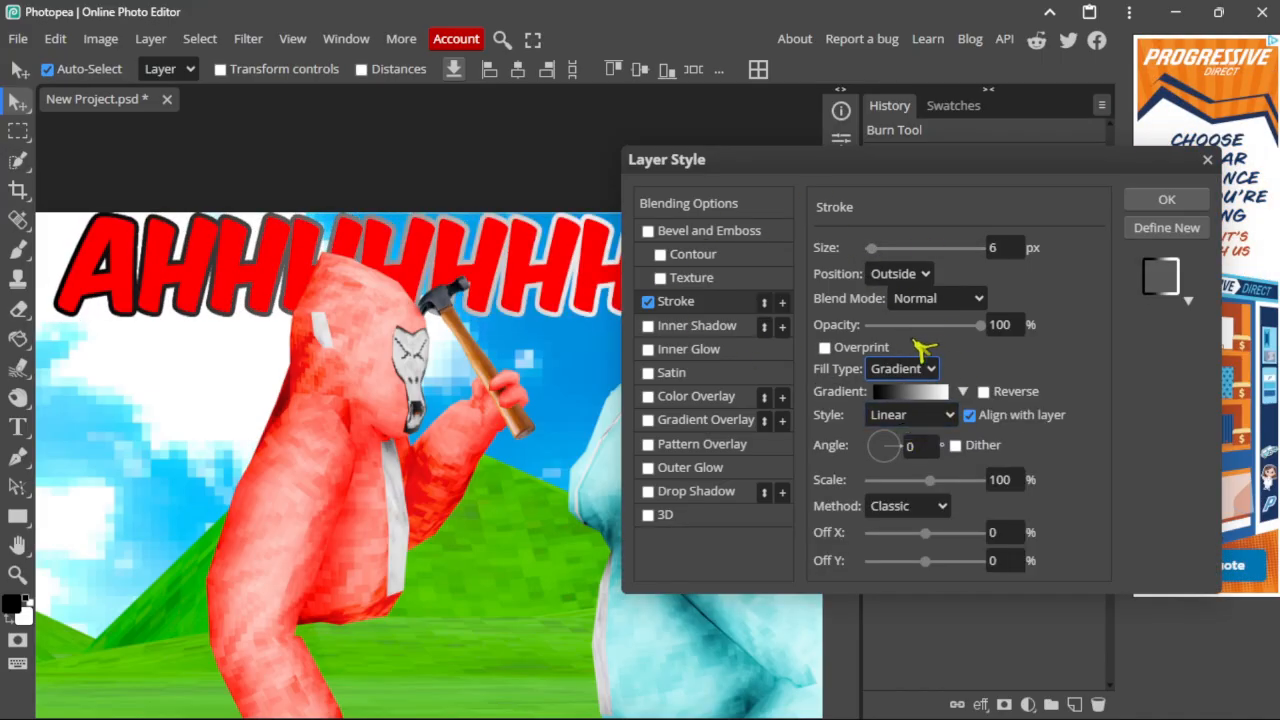
{"action": "mouse_move", "coordinate": [900, 458]}
{"action": "left_mouse_down"}
{"action": "mouse_move", "coordinate": [903, 371]}
{"action": "mouse_move", "coordinate": [895, 390]}
{"action": "left_mouse_up"}
{"action": "left_click", "coordinate": [905, 391]}
{"action": "double_click", "coordinate": [308, 558]}
{"action": "left_click", "coordinate": [660, 491]}
{"action": "left_click", "coordinate": [826, 503]}
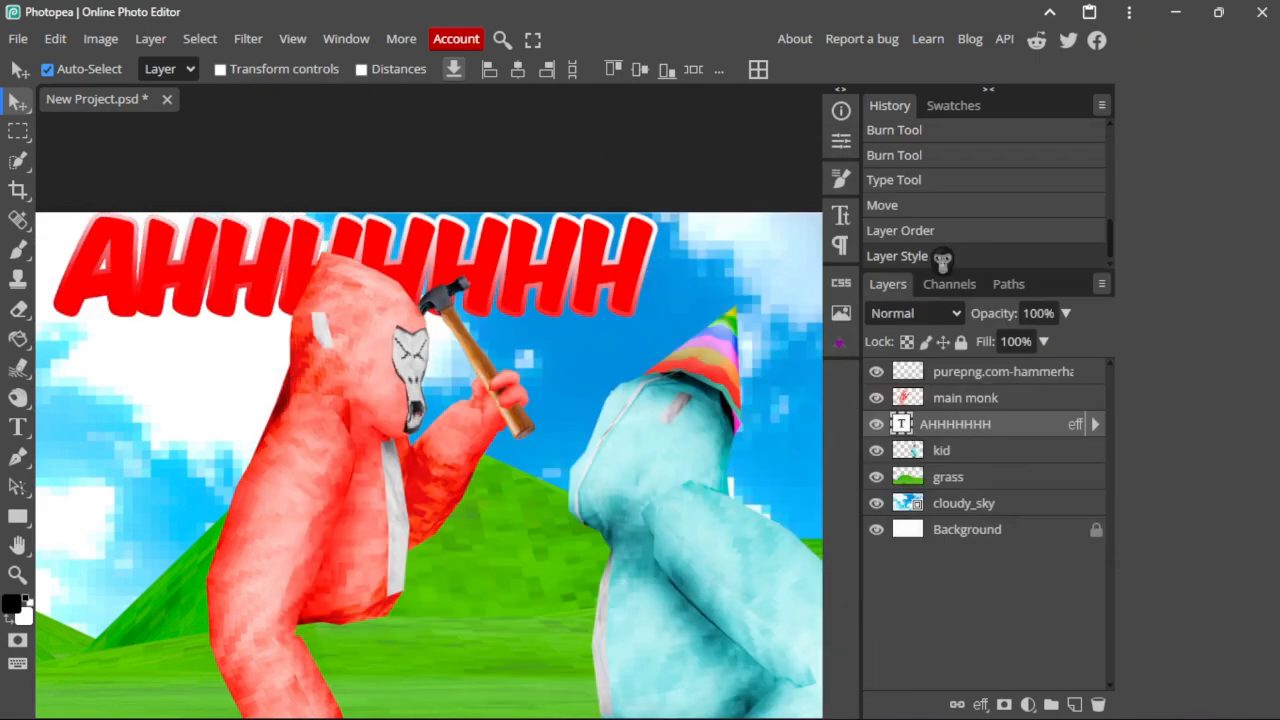
Step: Pan the view back over the scene and select the hammer layer
{"action": "scroll", "coordinate": [398, 262], "scroll_direction": "down", "scroll_amount": 3}
{"action": "scroll", "coordinate": [398, 262], "scroll_direction": "up", "scroll_amount": 5}
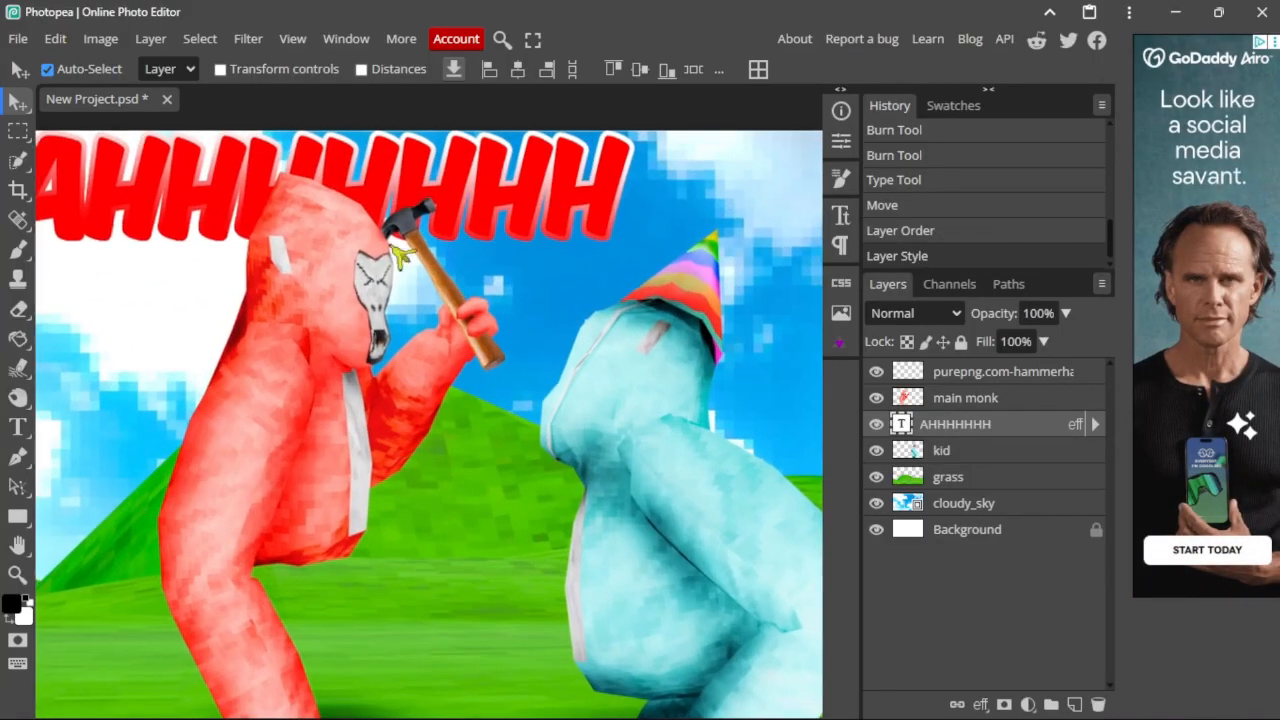
{"action": "middle_click_drag", "start_coordinate": [716, 295], "coordinate": [611, 291]}
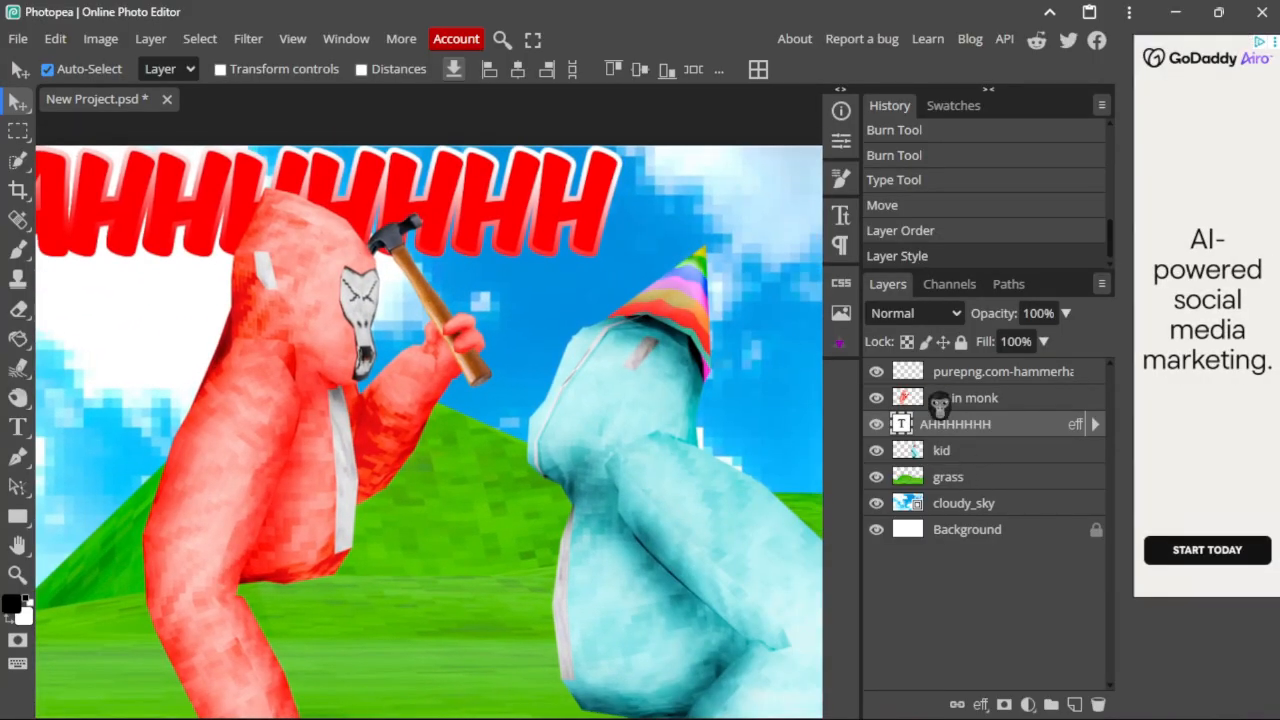
{"action": "double_click", "coordinate": [1022, 370]}
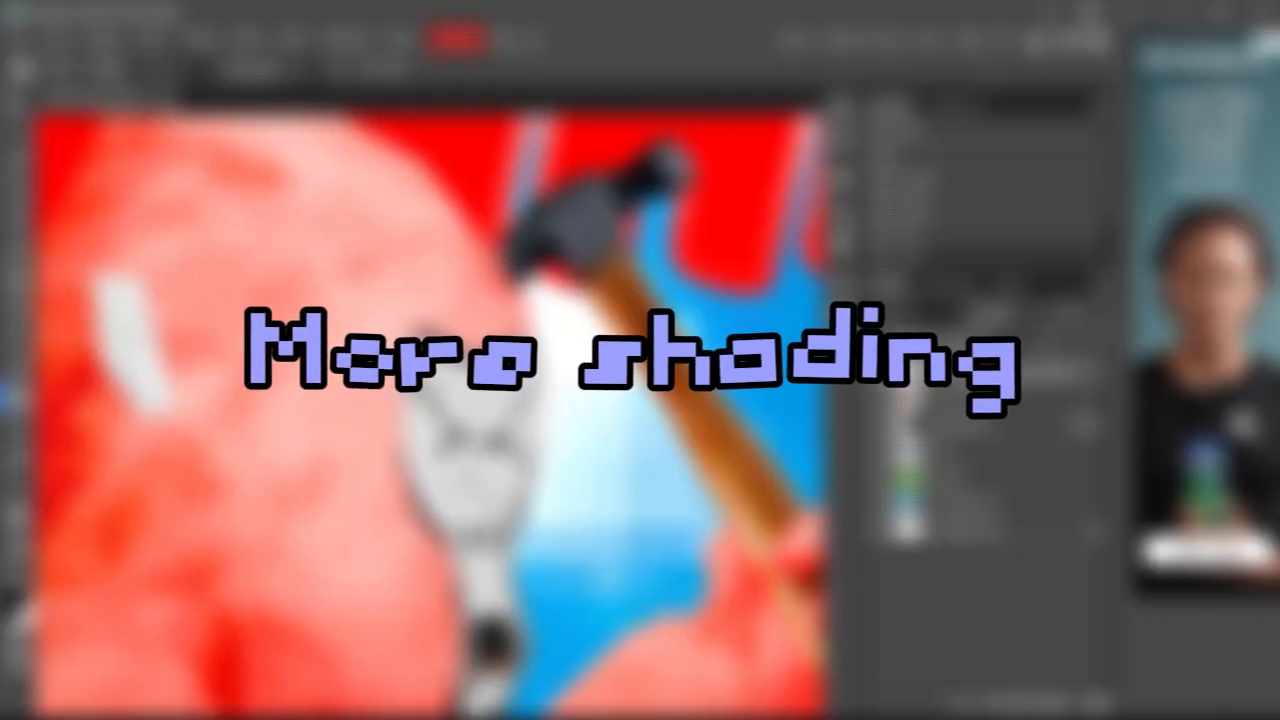
Step: Burn darker shading into the hammer's wooden handle
{"action": "middle_click_drag", "start_coordinate": [700, 580], "coordinate": [567, 440]}
{"action": "left_click_drag", "start_coordinate": [672, 452], "coordinate": [750, 578]}
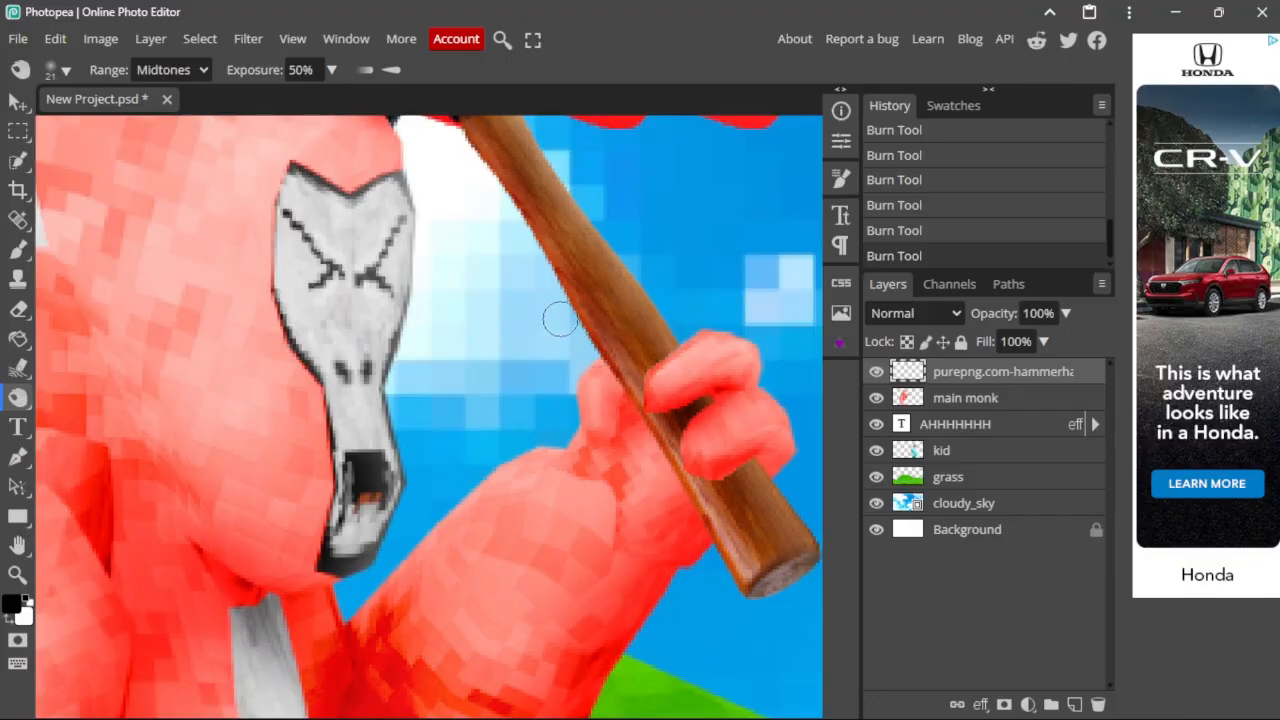
{"action": "scroll", "coordinate": [537, 313], "scroll_direction": "down", "scroll_amount": 4}
{"action": "scroll", "coordinate": [536, 313], "scroll_direction": "down", "scroll_amount": 4}
{"action": "scroll", "coordinate": [266, 238], "scroll_direction": "up", "scroll_amount": 7}
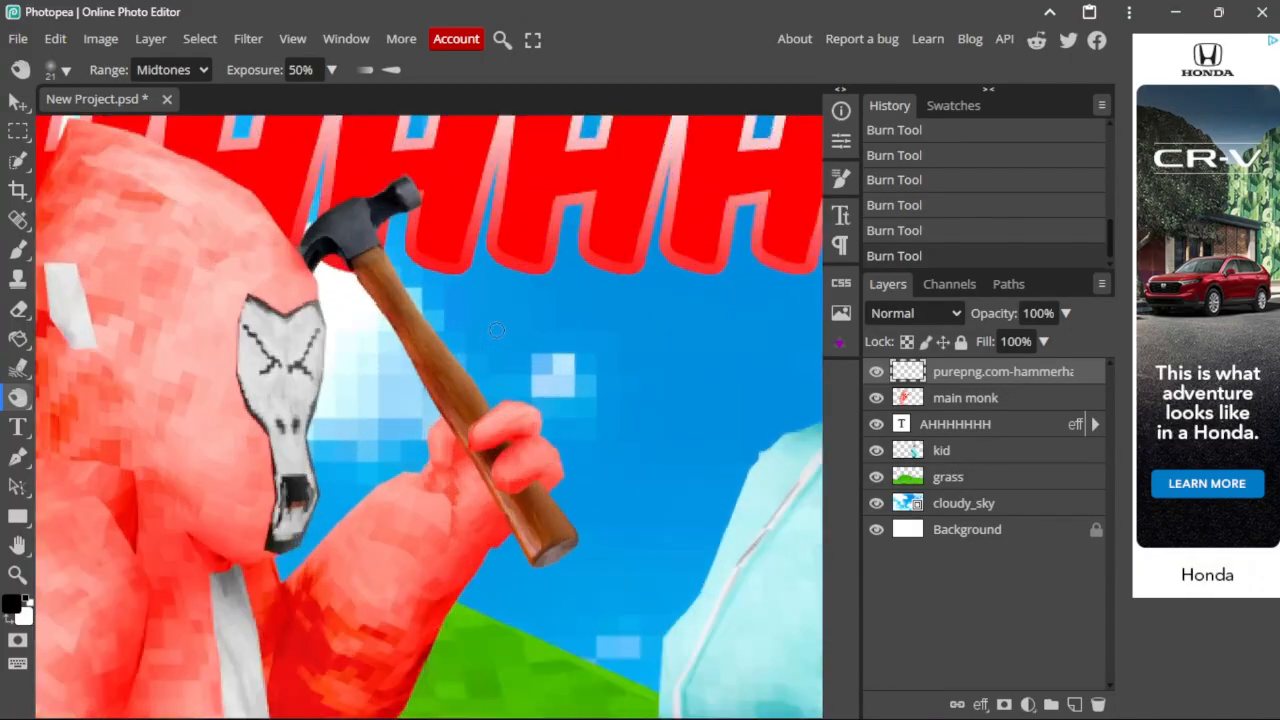
Step: Extend the handle shading down to the hand, then select the main monk layer
{"action": "mouse_move", "coordinate": [298, 218]}
{"action": "left_mouse_down"}
{"action": "mouse_move", "coordinate": [458, 465]}
{"action": "mouse_move", "coordinate": [420, 370]}
{"action": "mouse_move", "coordinate": [545, 500]}
{"action": "left_mouse_up"}
{"action": "scroll", "coordinate": [585, 550], "scroll_direction": "down", "scroll_amount": 3}
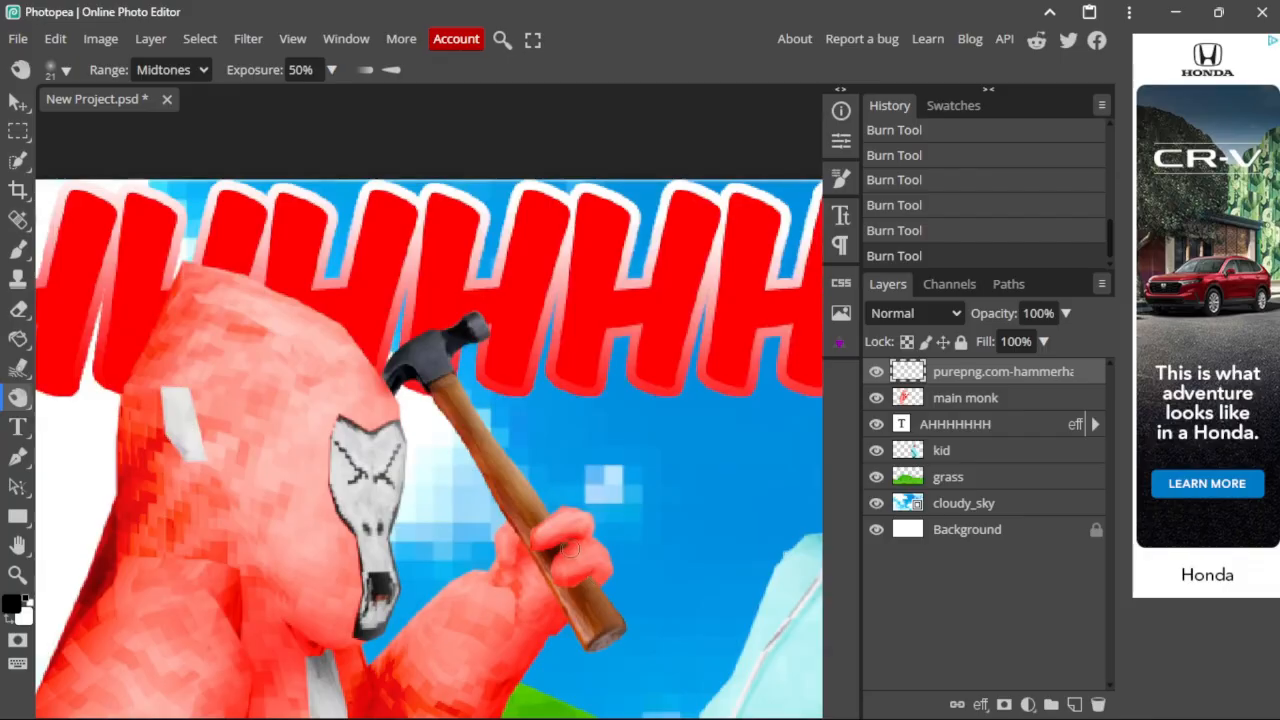
{"action": "scroll", "coordinate": [590, 485], "scroll_direction": "down", "scroll_amount": 5}
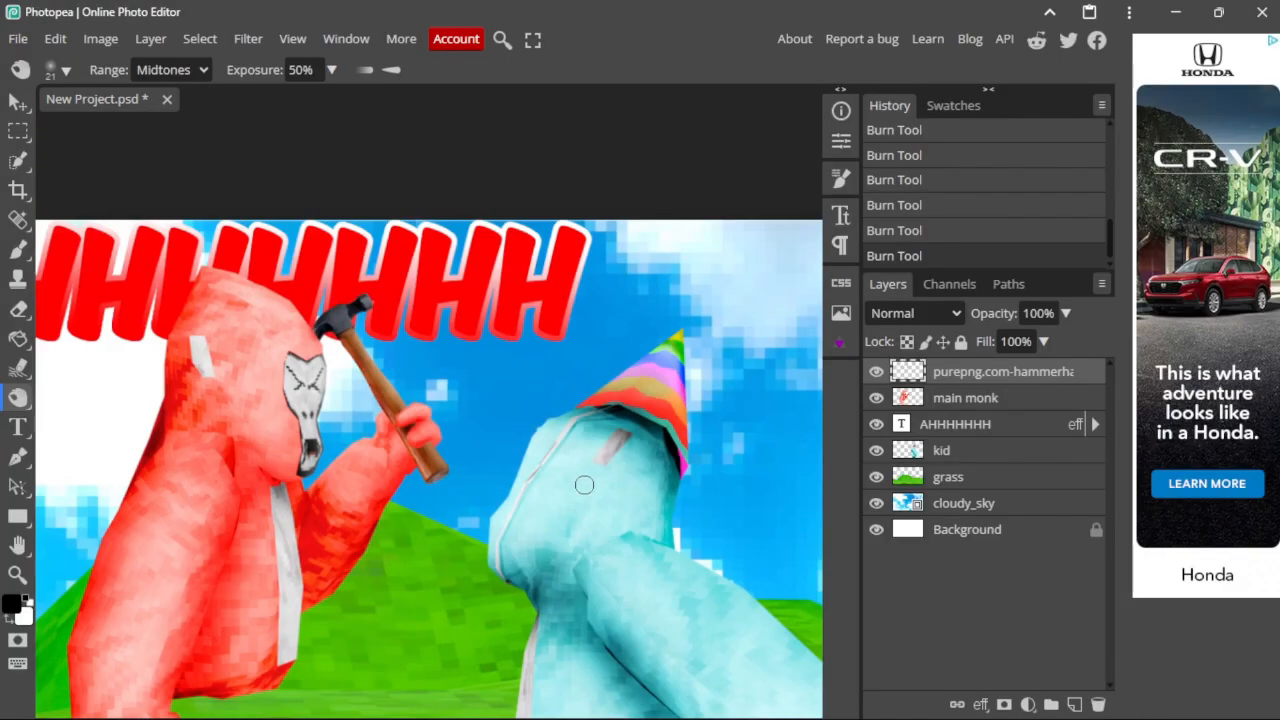
{"action": "scroll", "coordinate": [515, 465], "scroll_direction": "up", "scroll_amount": 6}
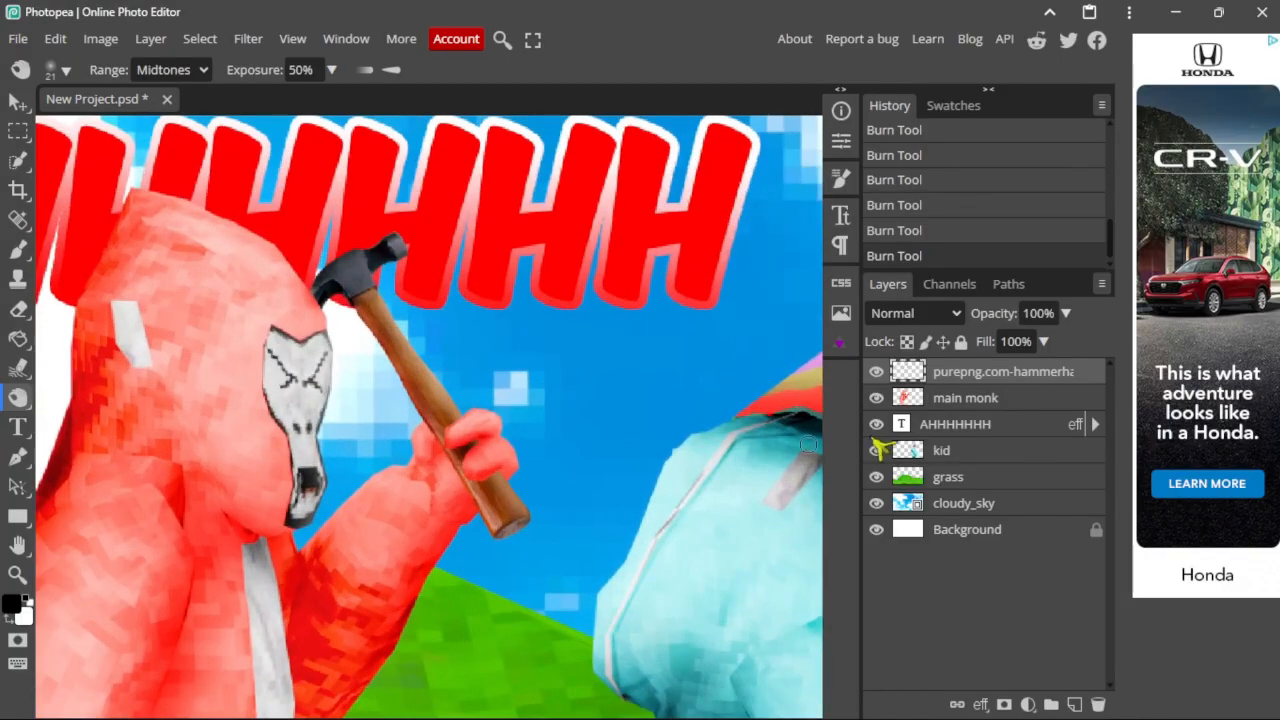
{"action": "left_click", "coordinate": [986, 403]}
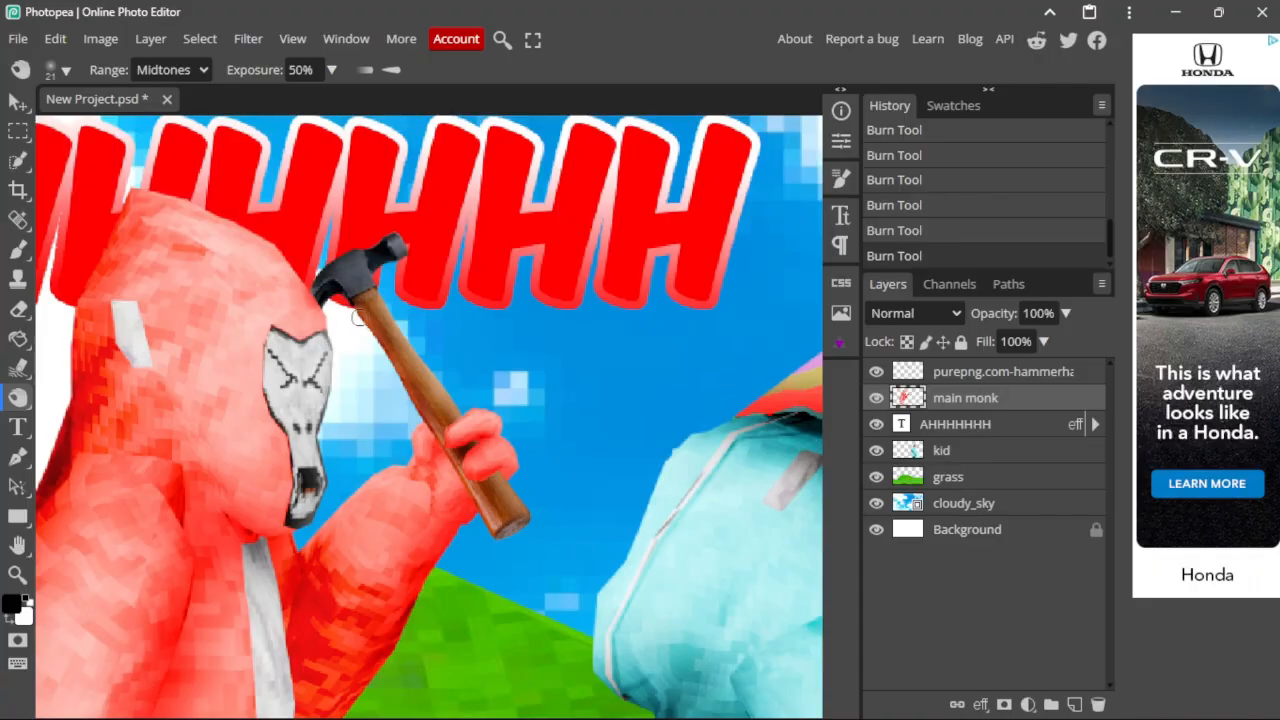
{"action": "scroll", "coordinate": [357, 316], "scroll_direction": "down", "scroll_amount": 3}
Step: Add a Drop Shadow style to the main monk layer with Normal blend mode
{"action": "right_click", "coordinate": [934, 398]}
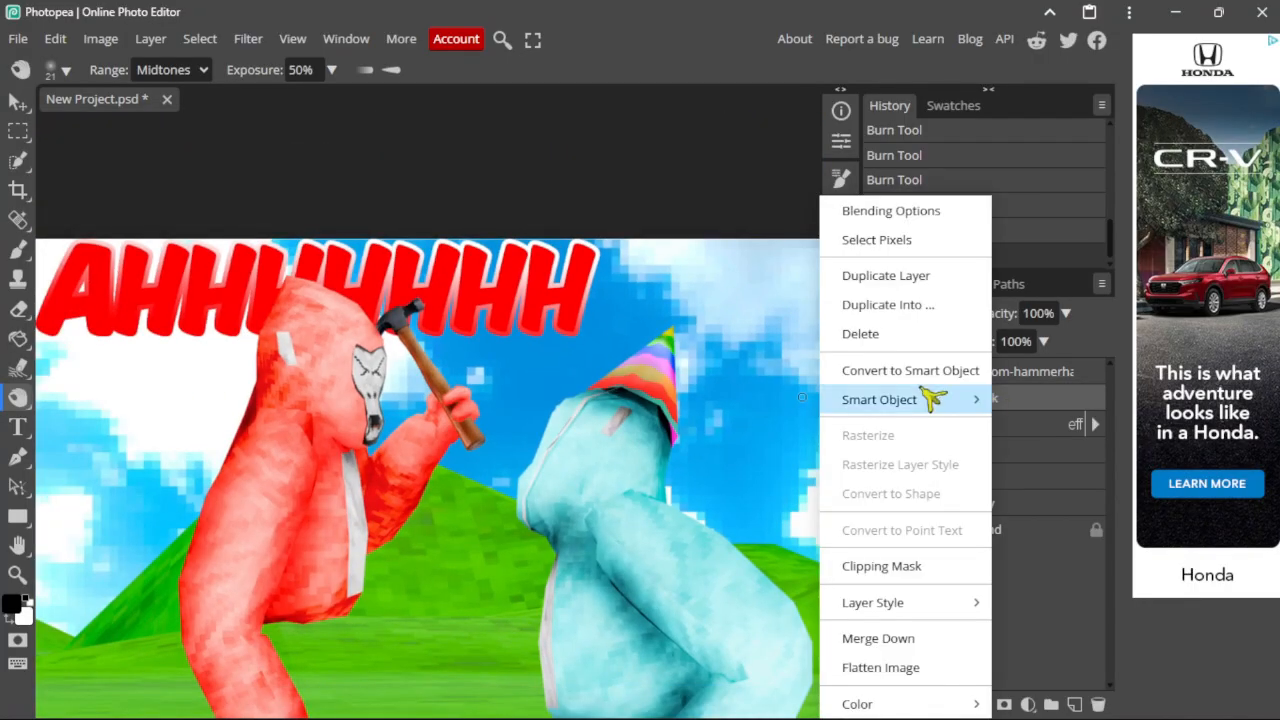
{"action": "left_click", "coordinate": [905, 216]}
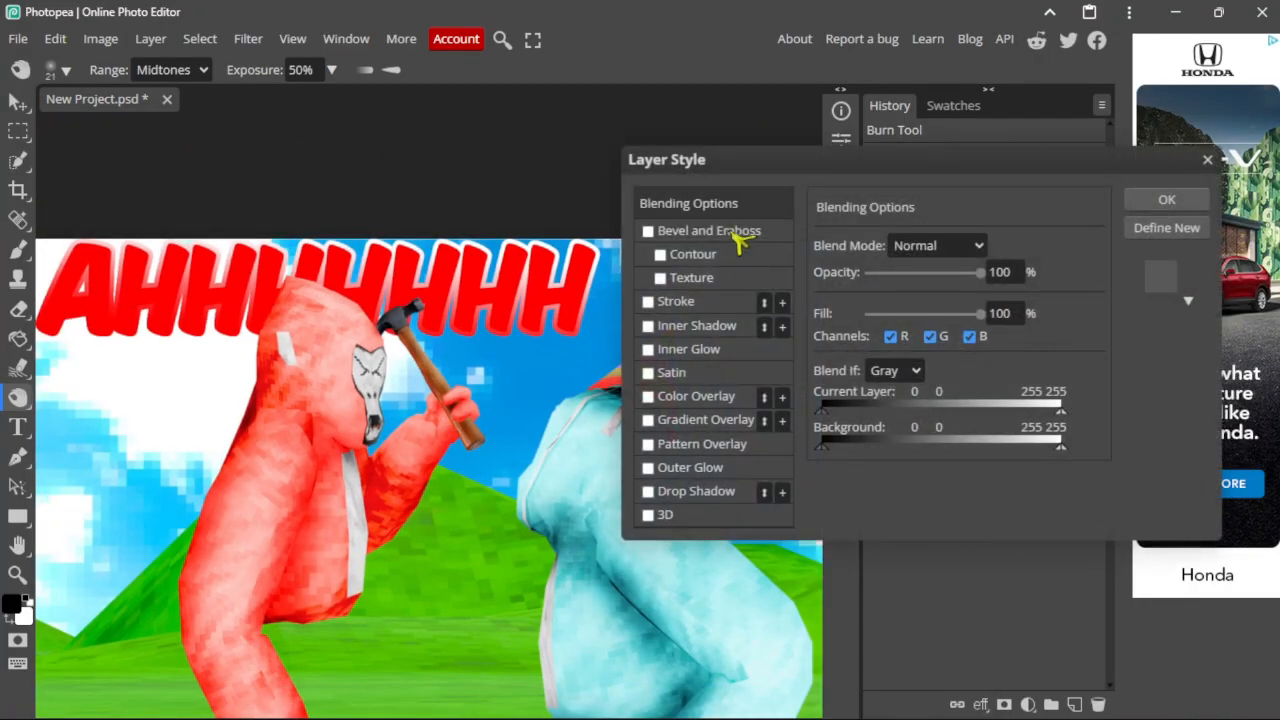
{"action": "left_click", "coordinate": [700, 492]}
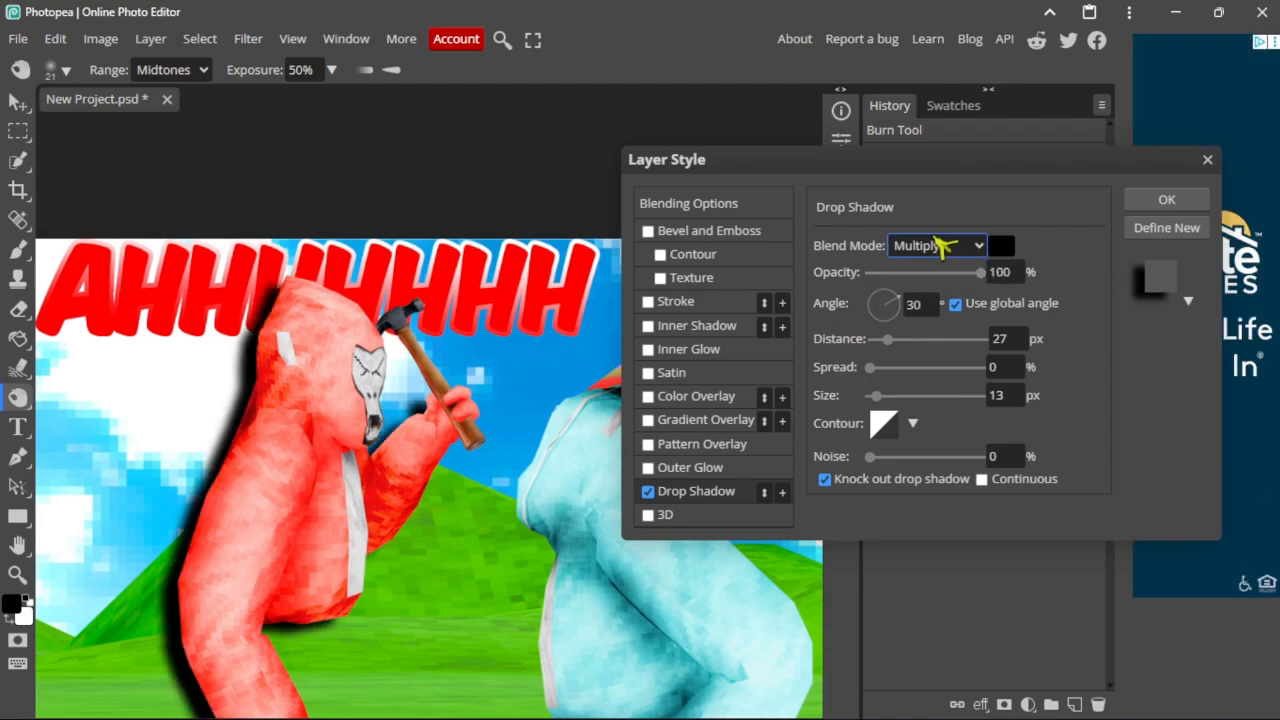
{"action": "left_click", "coordinate": [940, 245]}
{"action": "left_click", "coordinate": [905, 264]}
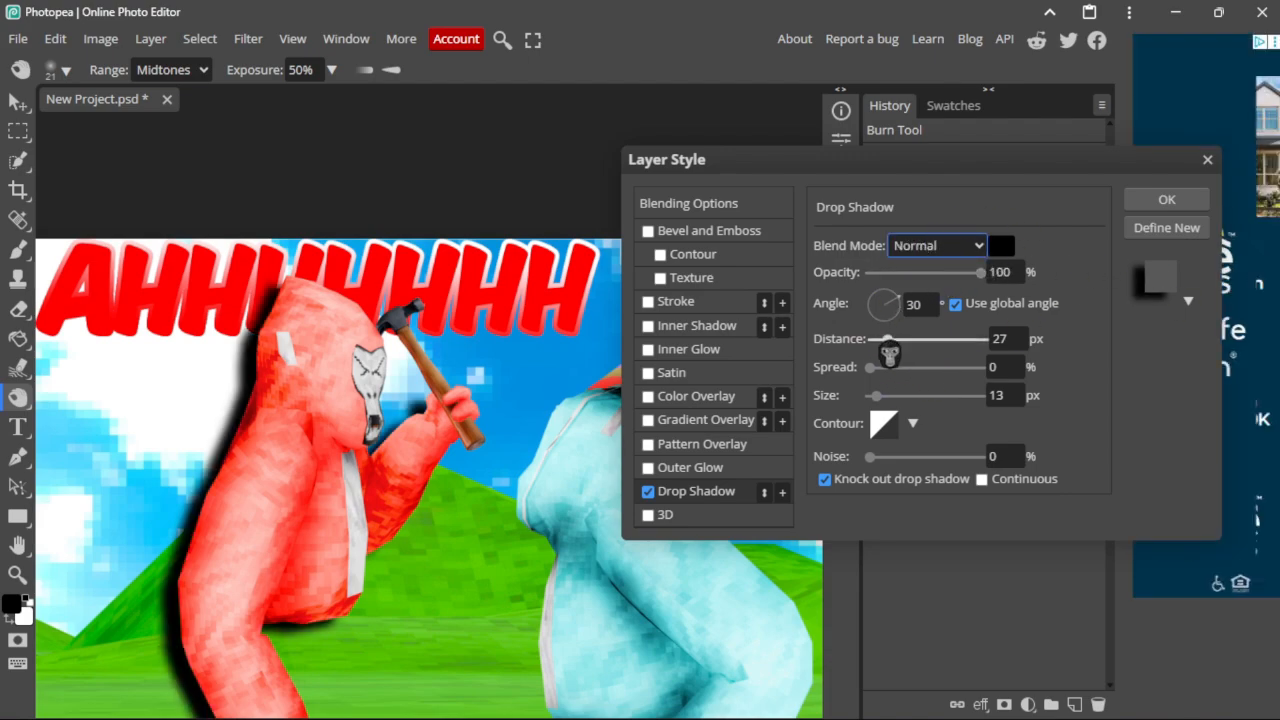
Step: Set the drop shadow angle to -108° and distance to 4 px
{"action": "left_click_drag", "start_coordinate": [889, 353], "coordinate": [632, 420]}
{"action": "left_click_drag", "start_coordinate": [885, 312], "coordinate": [898, 422]}
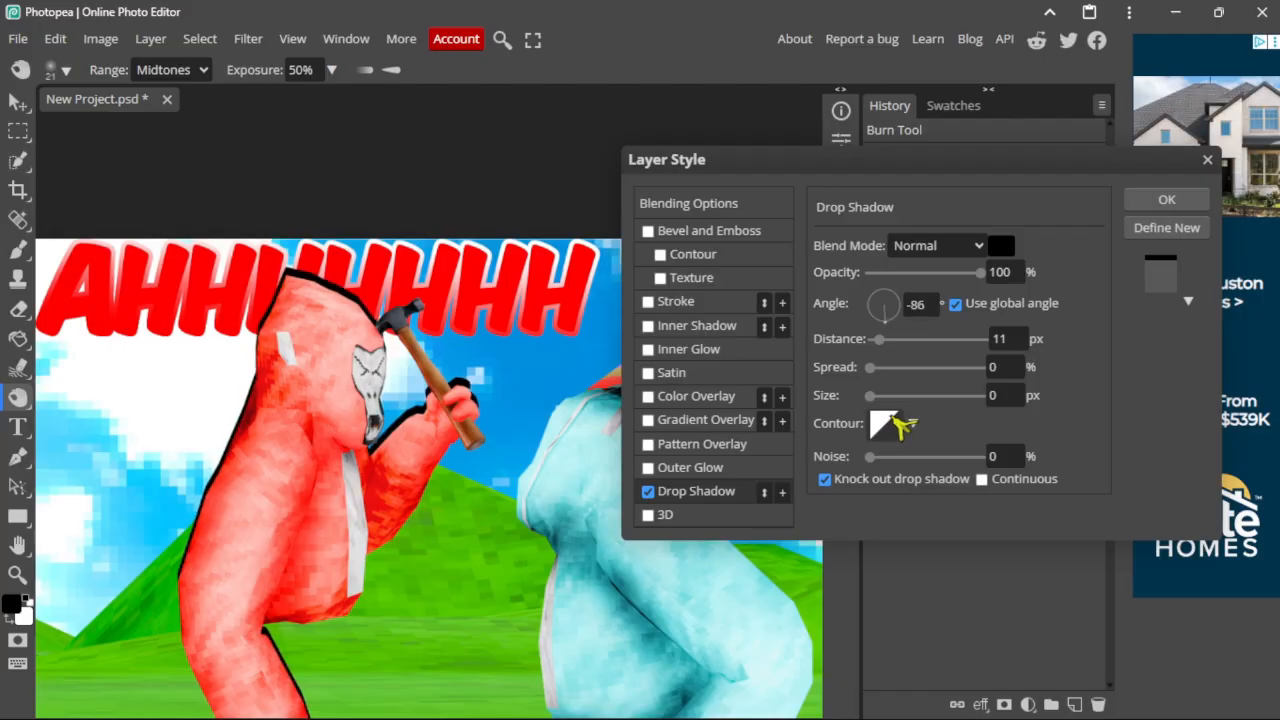
{"action": "mouse_move", "coordinate": [874, 343]}
{"action": "left_mouse_down"}
{"action": "mouse_move", "coordinate": [880, 333]}
{"action": "mouse_move", "coordinate": [876, 355]}
{"action": "left_mouse_up"}
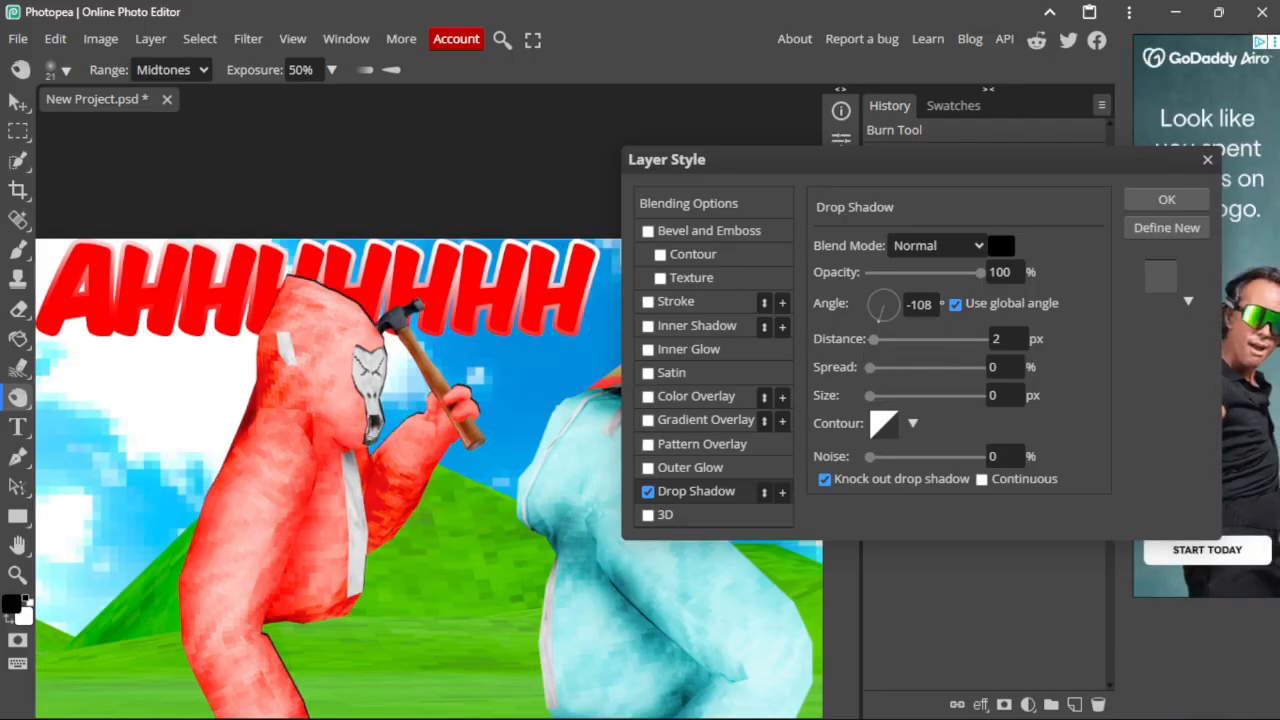
{"action": "scroll", "coordinate": [368, 442], "scroll_direction": "up", "scroll_amount": 3}
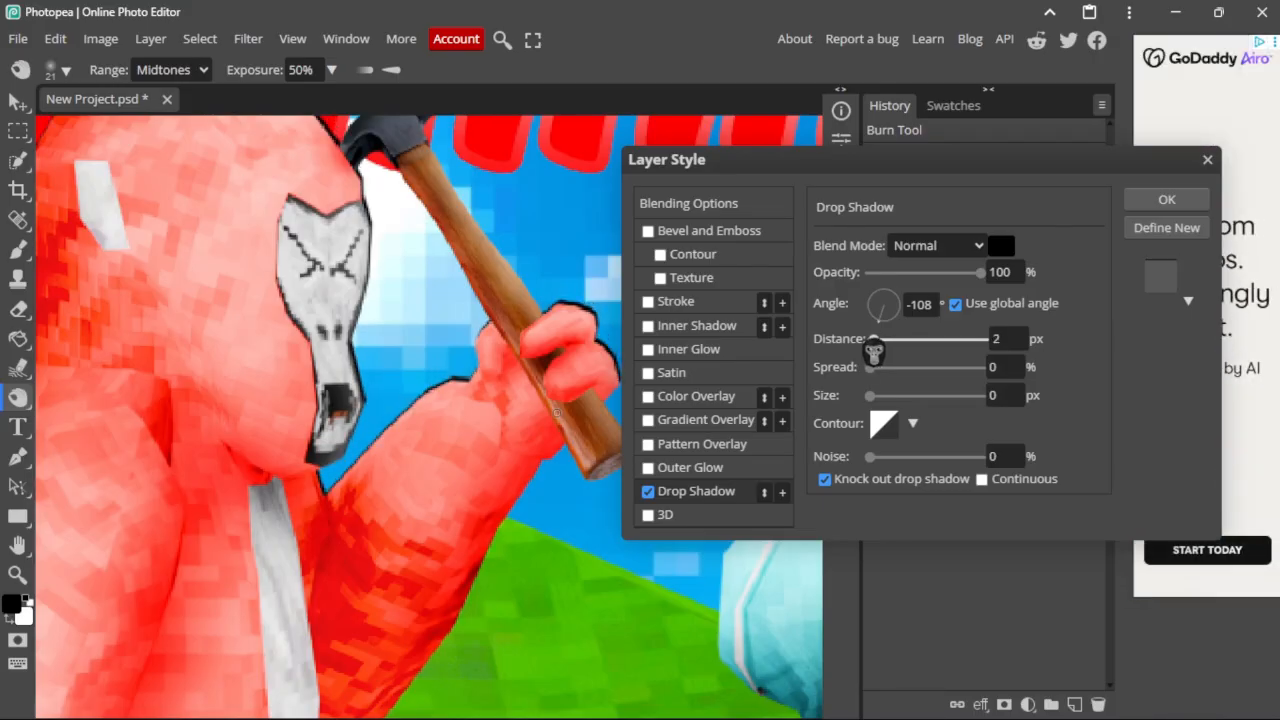
{"action": "left_click_drag", "start_coordinate": [873, 352], "coordinate": [875, 350]}
Step: Change the drop shadow colour from black to white
{"action": "left_click", "coordinate": [1000, 246]}
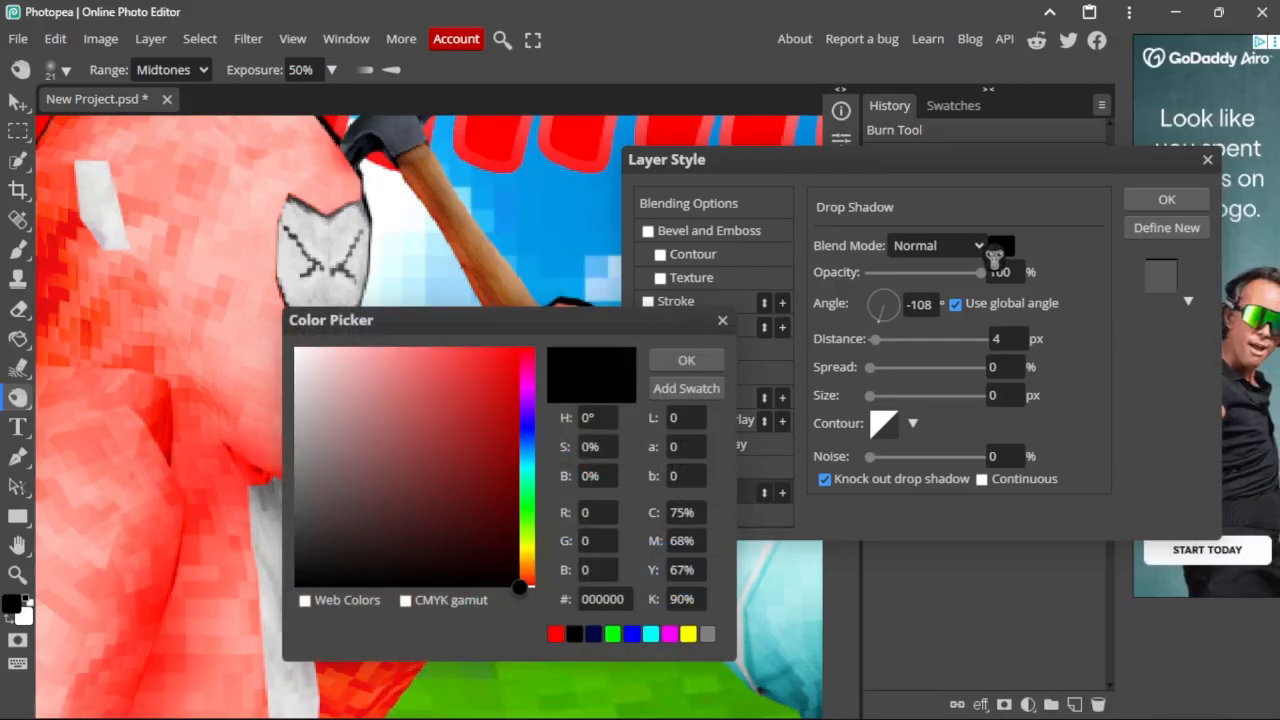
{"action": "left_click_drag", "start_coordinate": [436, 397], "coordinate": [292, 340]}
{"action": "left_click", "coordinate": [684, 362]}
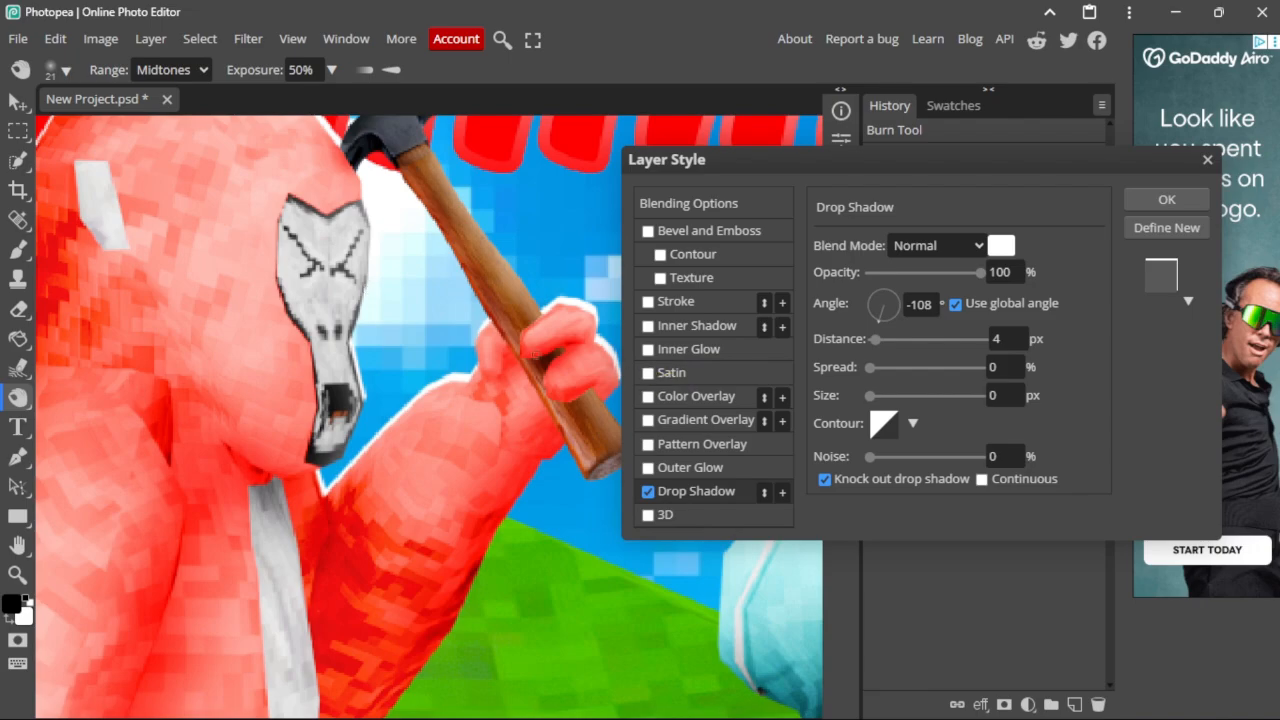
{"action": "scroll", "coordinate": [506, 359], "scroll_direction": "down", "scroll_amount": 2}
Step: Apply the white drop shadow to the red gorilla's monk layer
{"action": "left_click", "coordinate": [1167, 200]}
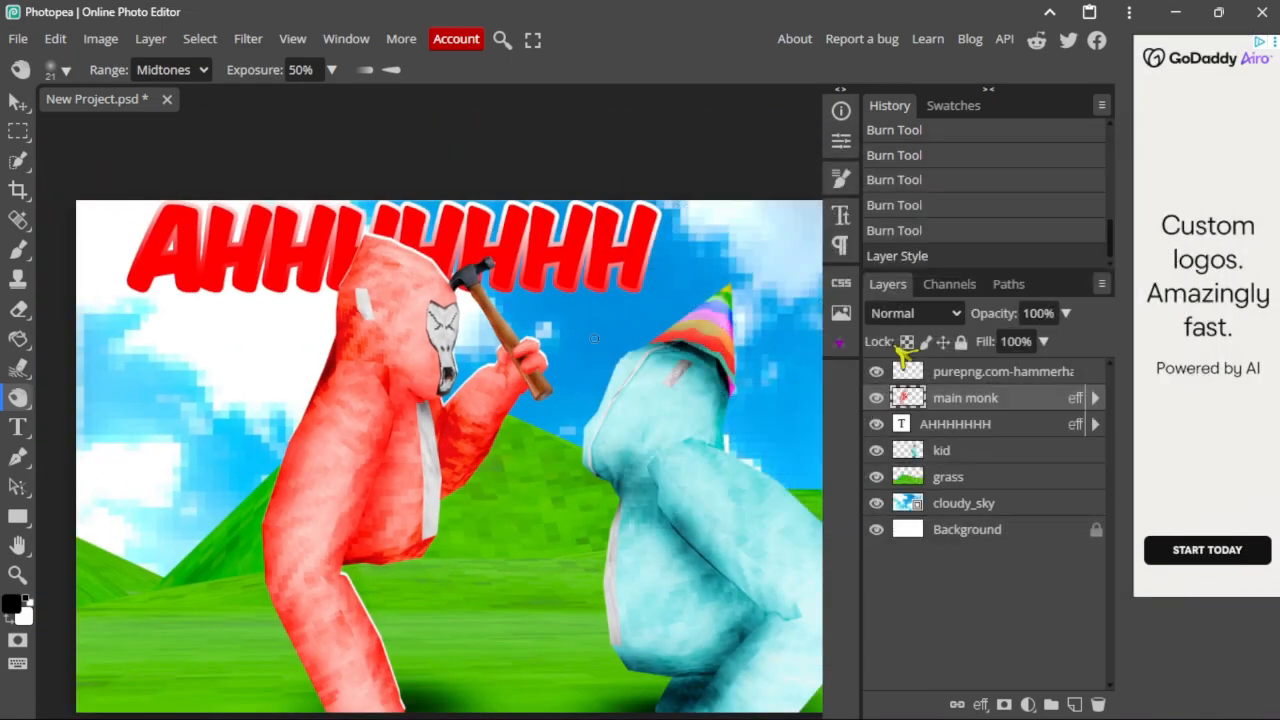
{"action": "scroll", "coordinate": [565, 385], "scroll_direction": "up", "scroll_amount": 5}
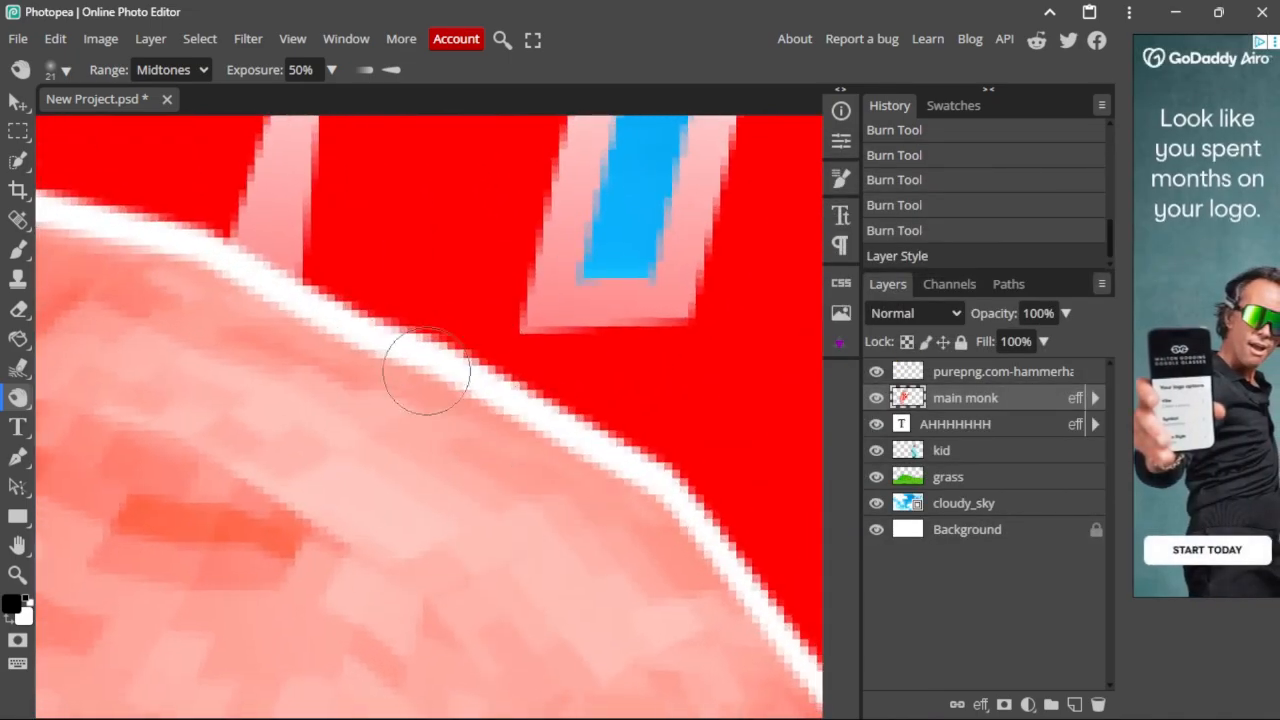
{"action": "scroll", "coordinate": [430, 395], "scroll_direction": "down", "scroll_amount": 7}
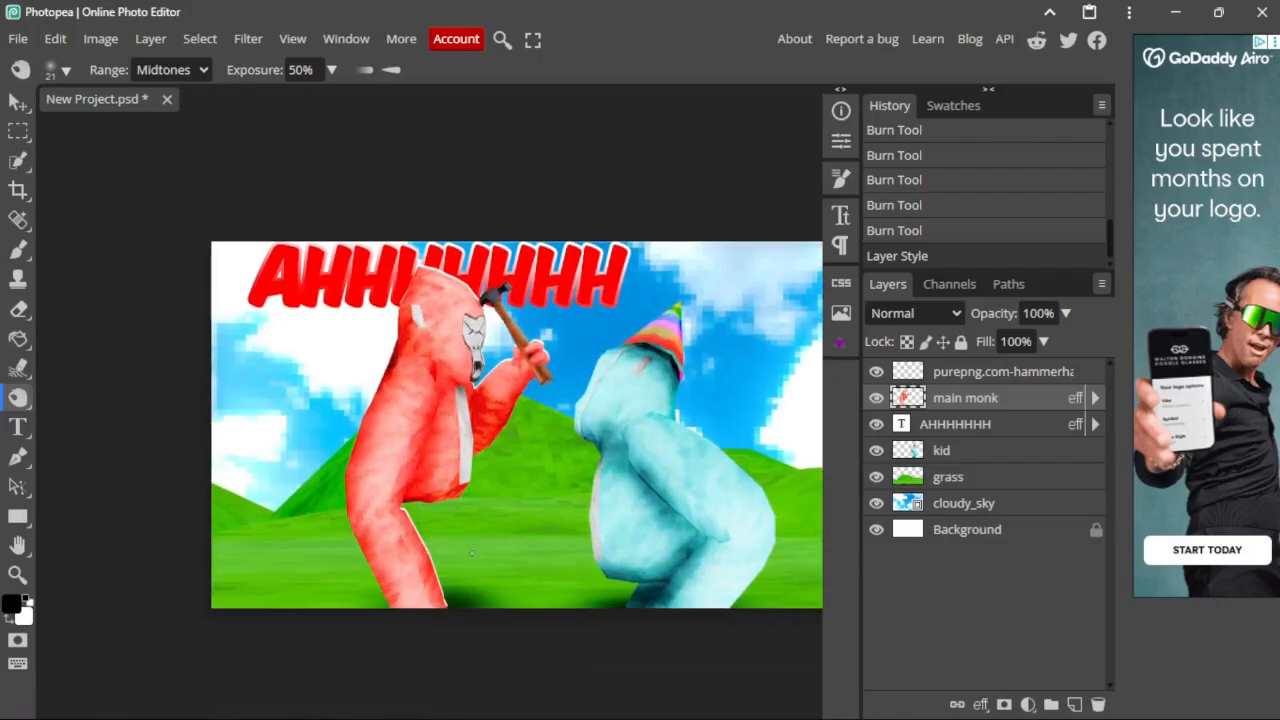
{"action": "scroll", "coordinate": [647, 426], "scroll_direction": "up", "scroll_amount": 4}
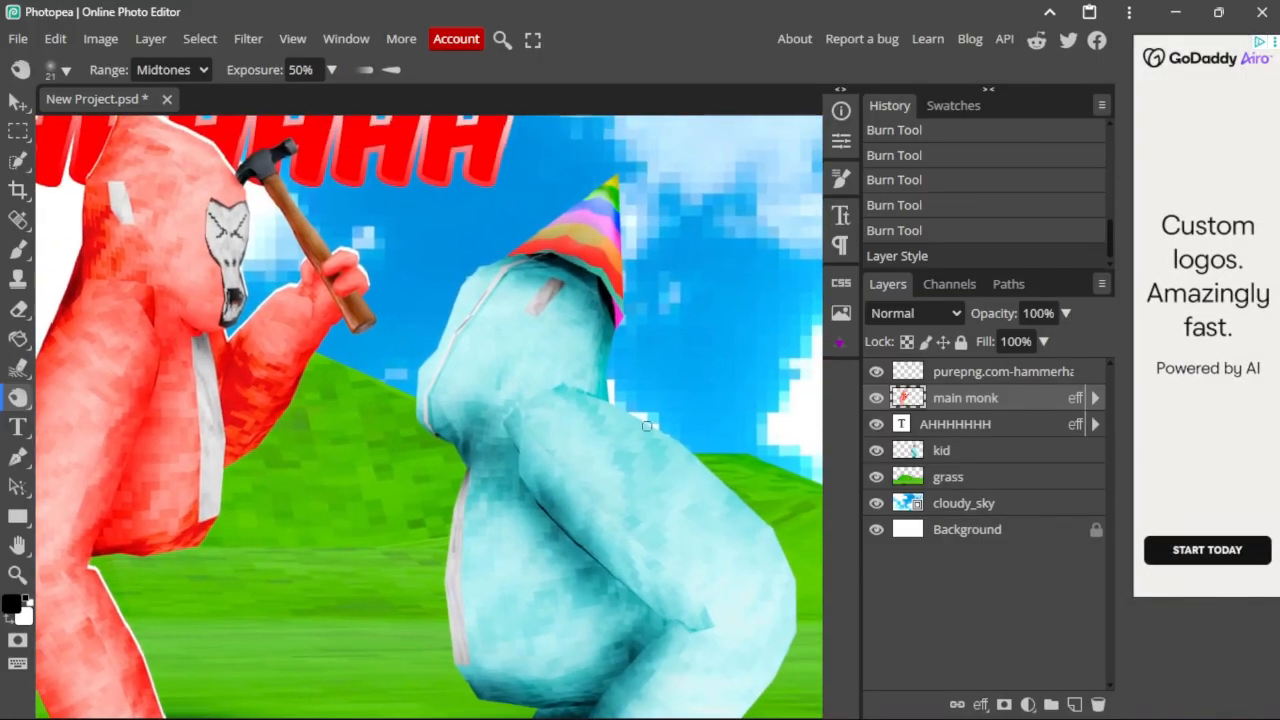
Step: Give the kid layer a Drop Shadow style via Blending Options and confirm
{"action": "left_click", "coordinate": [989, 451]}
{"action": "right_click", "coordinate": [989, 451]}
{"action": "left_click", "coordinate": [912, 214]}
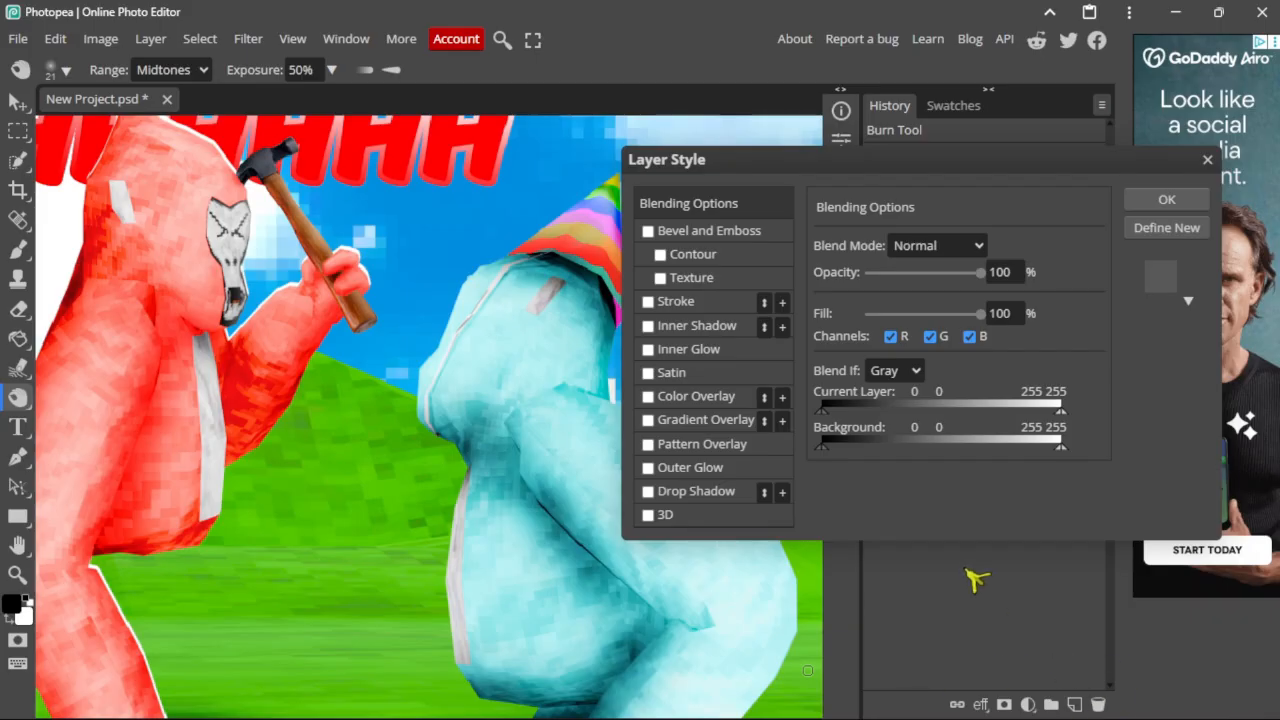
{"action": "left_click", "coordinate": [658, 493]}
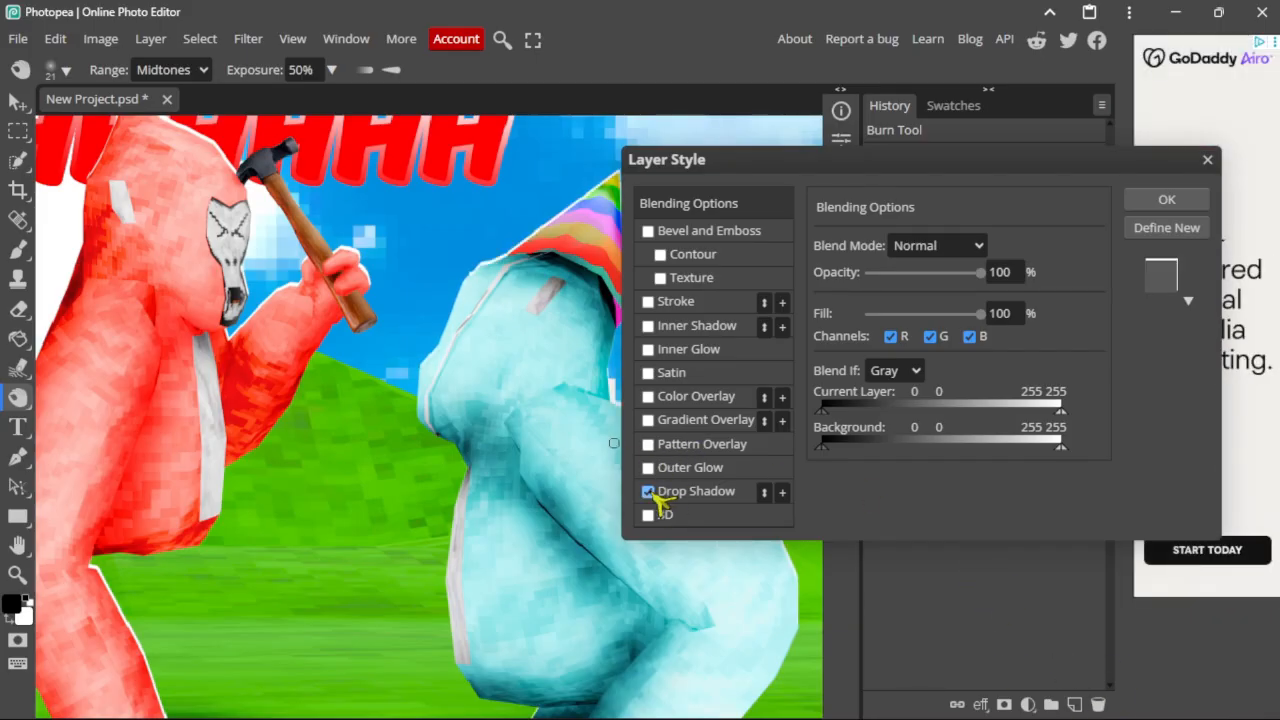
{"action": "left_click", "coordinate": [1168, 201]}
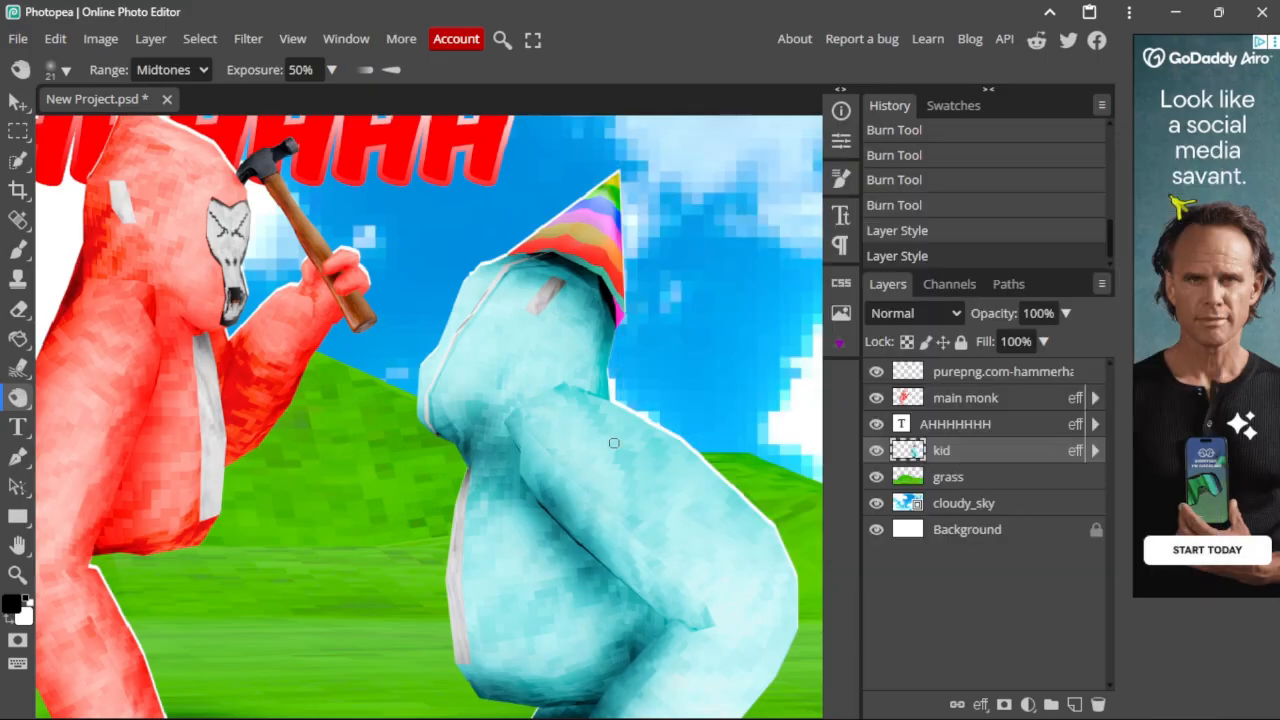
Step: Move the red 'AHHHHHHH' title to the top-left of the canvas with the Move tool
{"action": "left_click", "coordinate": [17, 103]}
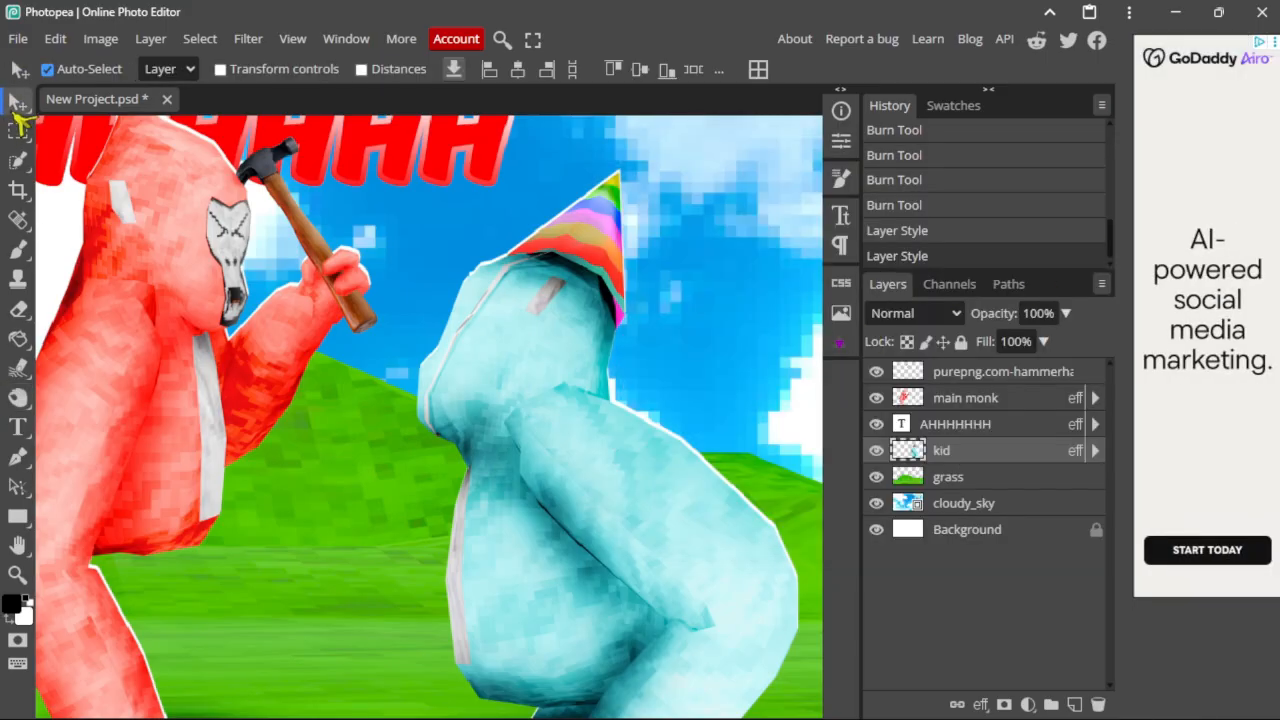
{"action": "left_click_drag", "start_coordinate": [64, 147], "coordinate": [420, 252]}
{"action": "scroll", "coordinate": [551, 252], "scroll_direction": "down", "scroll_amount": 5, "text": "alt"}
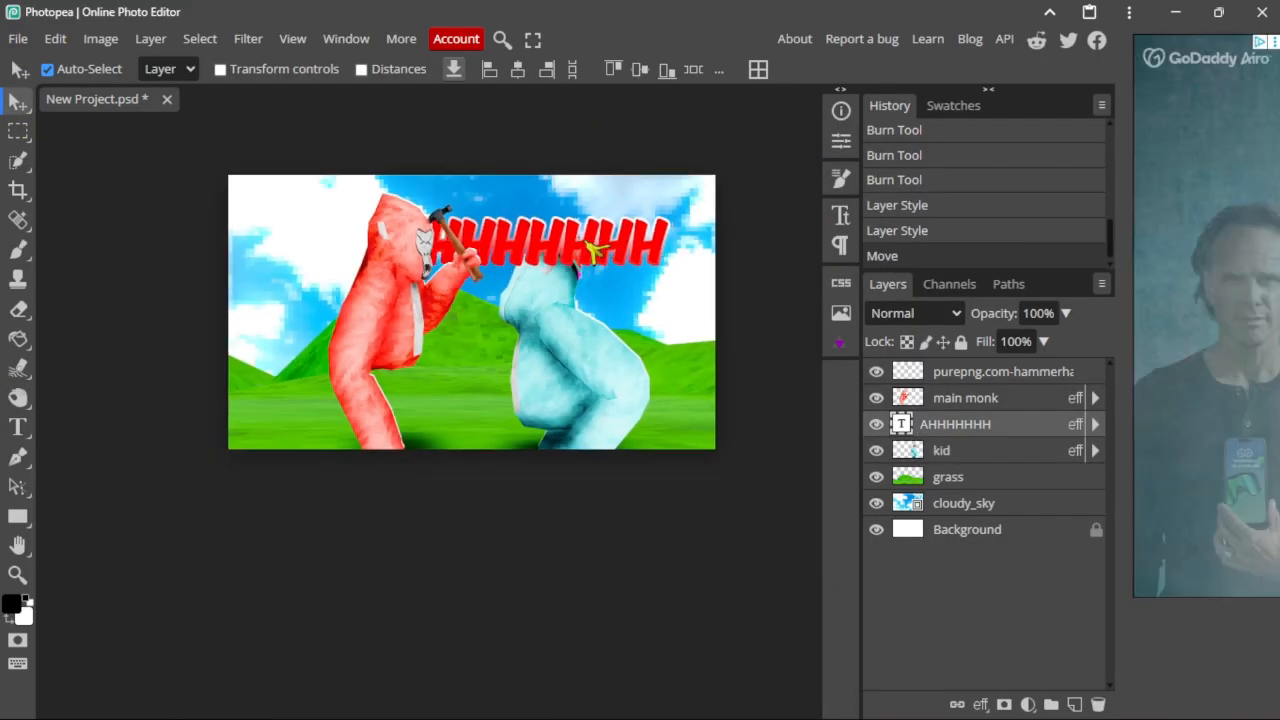
{"action": "left_click_drag", "start_coordinate": [597, 246], "coordinate": [468, 202]}
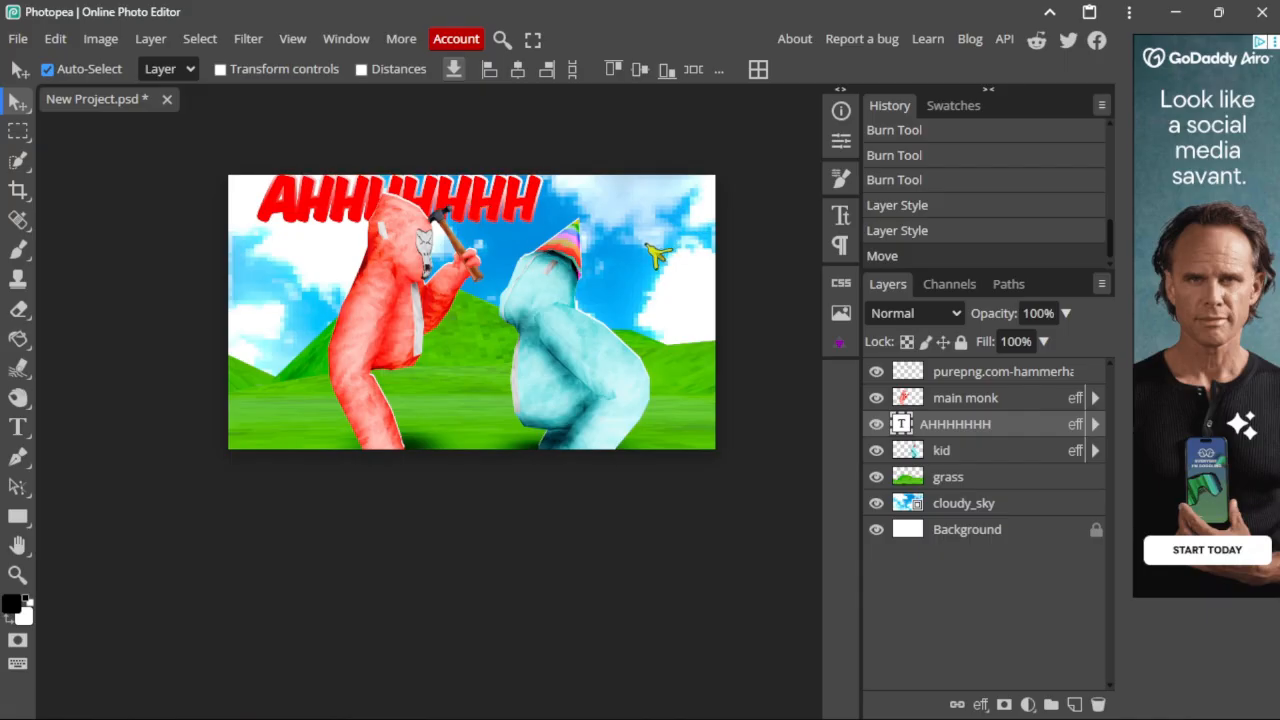
{"action": "scroll", "coordinate": [600, 266], "scroll_direction": "up", "scroll_amount": 5, "text": "alt"}
{"action": "scroll", "coordinate": [606, 270], "scroll_direction": "down", "scroll_amount": 3, "text": "alt"}
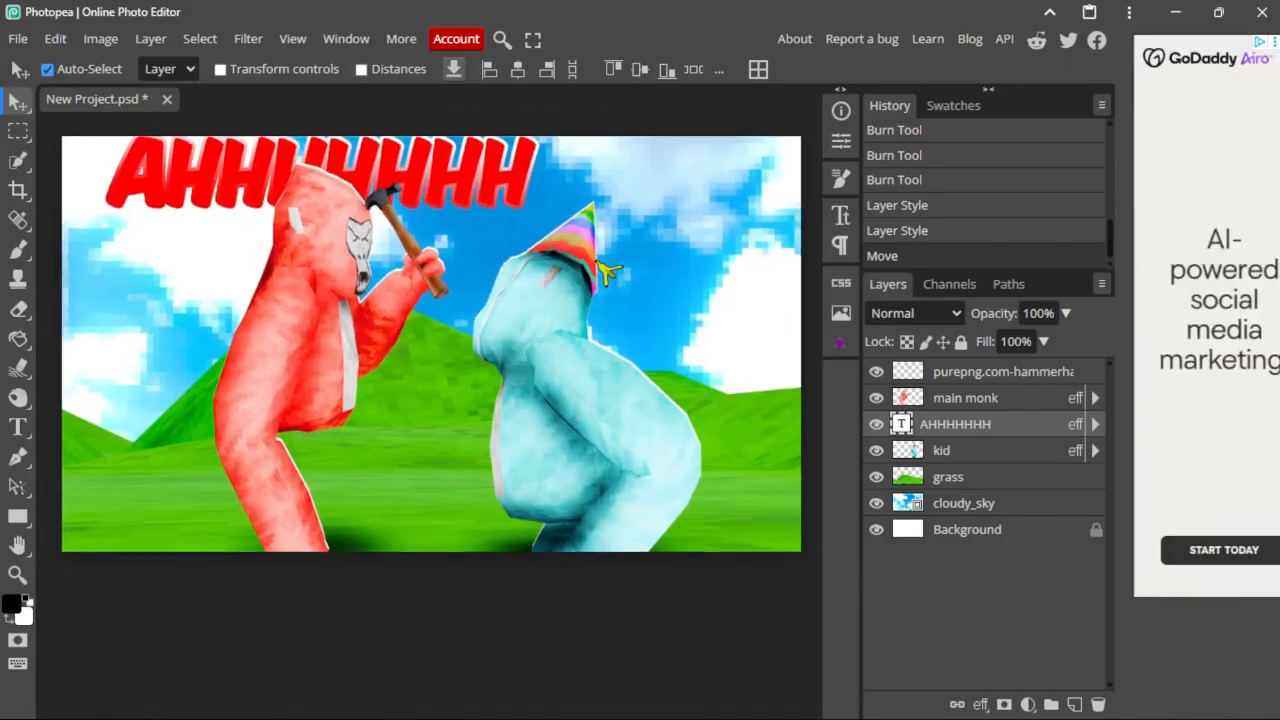
{"action": "scroll", "coordinate": [606, 270], "scroll_direction": "up", "scroll_amount": 2, "text": "alt"}
{"action": "scroll", "coordinate": [590, 265], "scroll_direction": "up", "scroll_amount": 1}
{"action": "scroll", "coordinate": [517, 280], "scroll_direction": "up", "scroll_amount": 4, "text": "alt"}
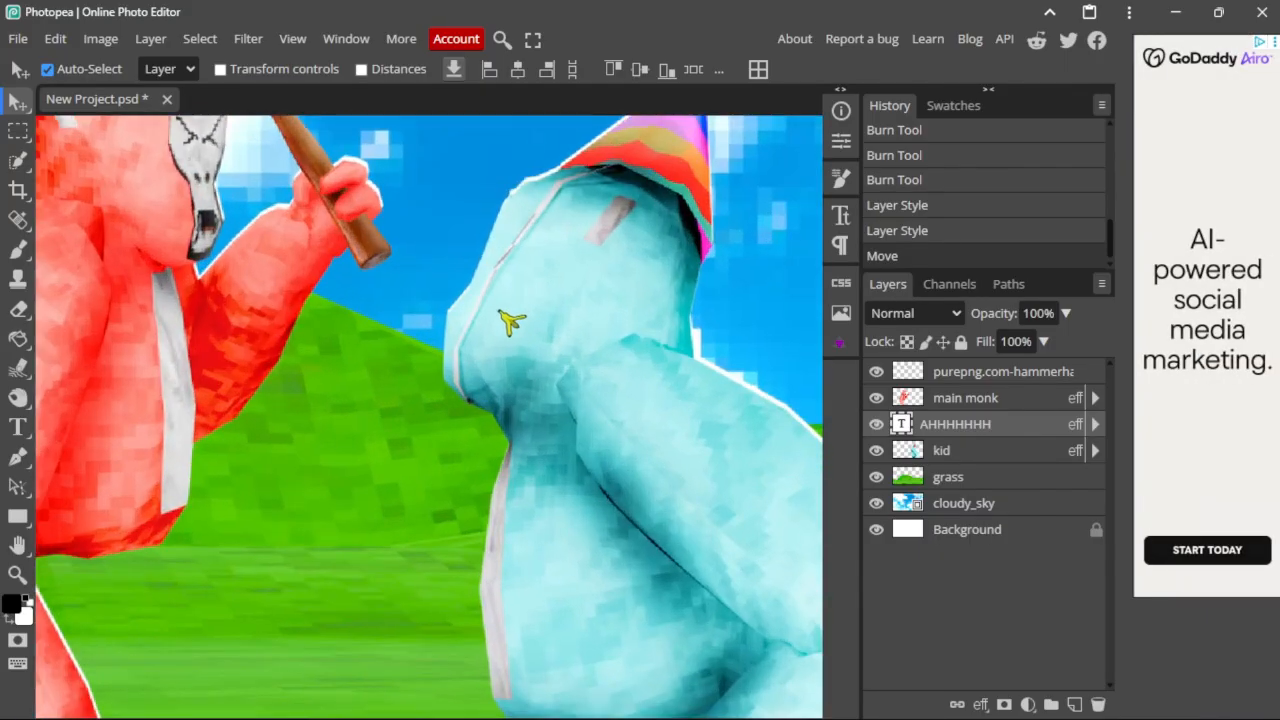
{"action": "scroll", "coordinate": [495, 315], "scroll_direction": "up", "scroll_amount": 3}
{"action": "scroll", "coordinate": [480, 331], "scroll_direction": "down", "scroll_amount": 4, "text": "alt"}
{"action": "scroll", "coordinate": [487, 340], "scroll_direction": "up", "scroll_amount": 1, "text": "alt"}
{"action": "scroll", "coordinate": [489, 341], "scroll_direction": "down", "scroll_amount": 3, "text": "alt"}
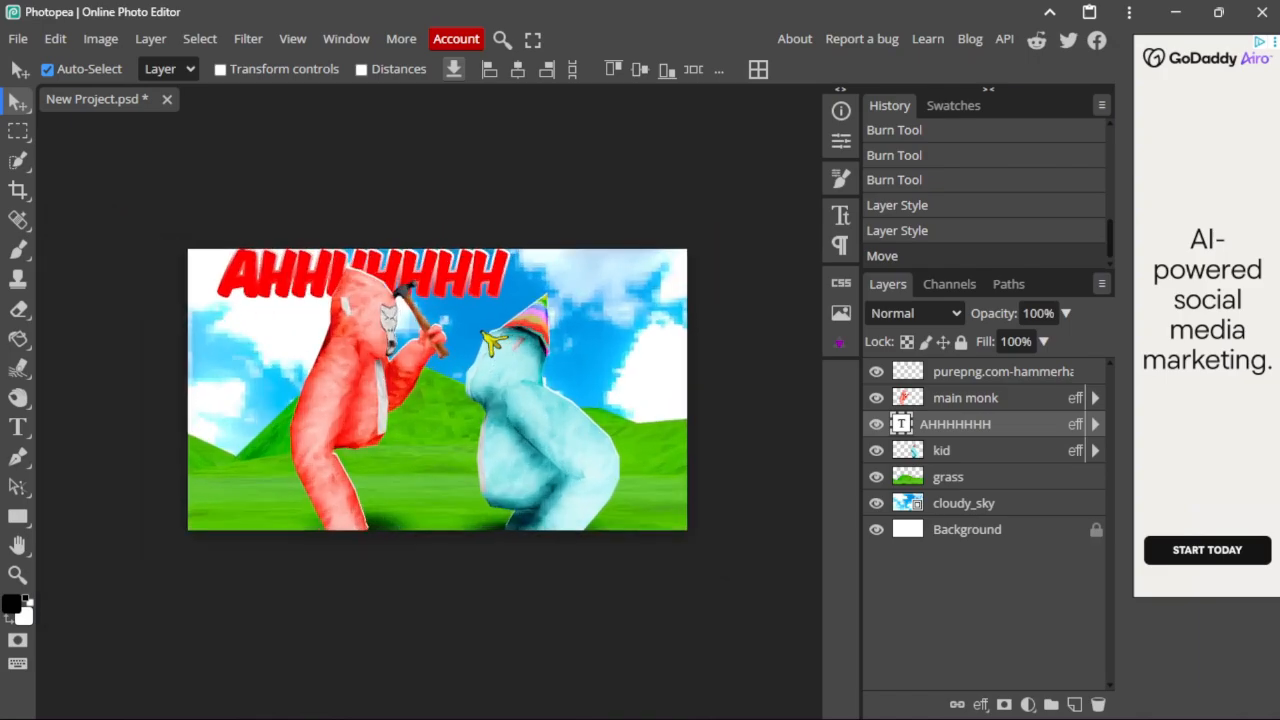
{"action": "scroll", "coordinate": [490, 342], "scroll_direction": "up", "scroll_amount": 3, "text": "alt"}
{"action": "scroll", "coordinate": [493, 343], "scroll_direction": "down", "scroll_amount": 3, "text": "alt"}
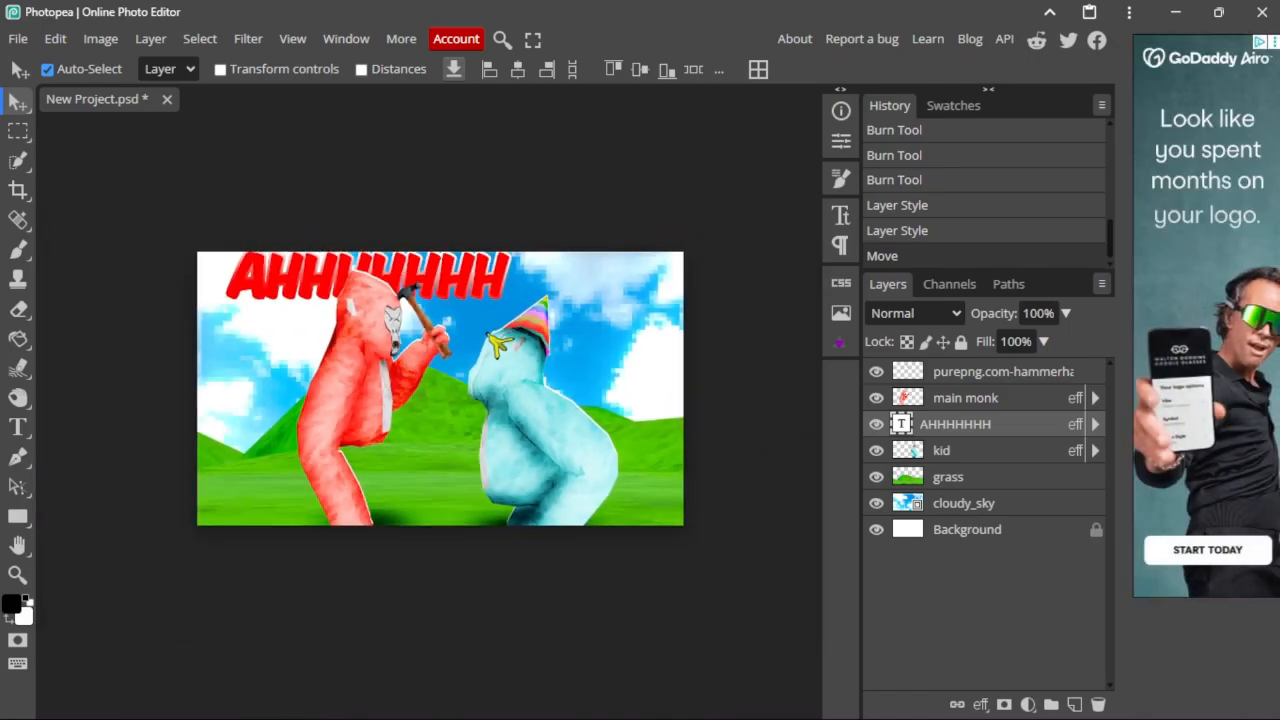
Step: Select the grass layer
{"action": "left_click", "coordinate": [960, 478]}
{"action": "scroll", "coordinate": [458, 396], "scroll_direction": "up", "scroll_amount": 8, "text": "alt"}
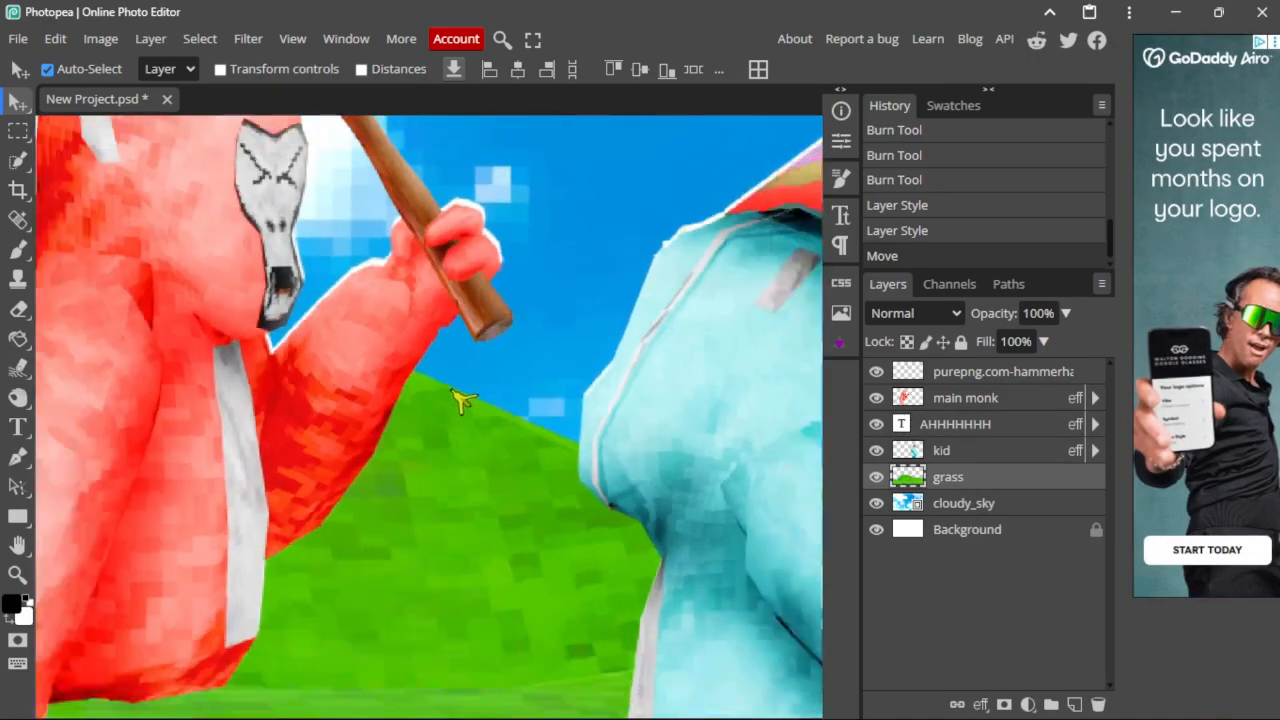
{"action": "scroll", "coordinate": [460, 402], "scroll_direction": "down", "scroll_amount": 5, "text": "alt"}
Step: Give the grass layer the white Drop Shadow style via Blending Options
{"action": "right_click", "coordinate": [931, 477]}
{"action": "left_click", "coordinate": [990, 209]}
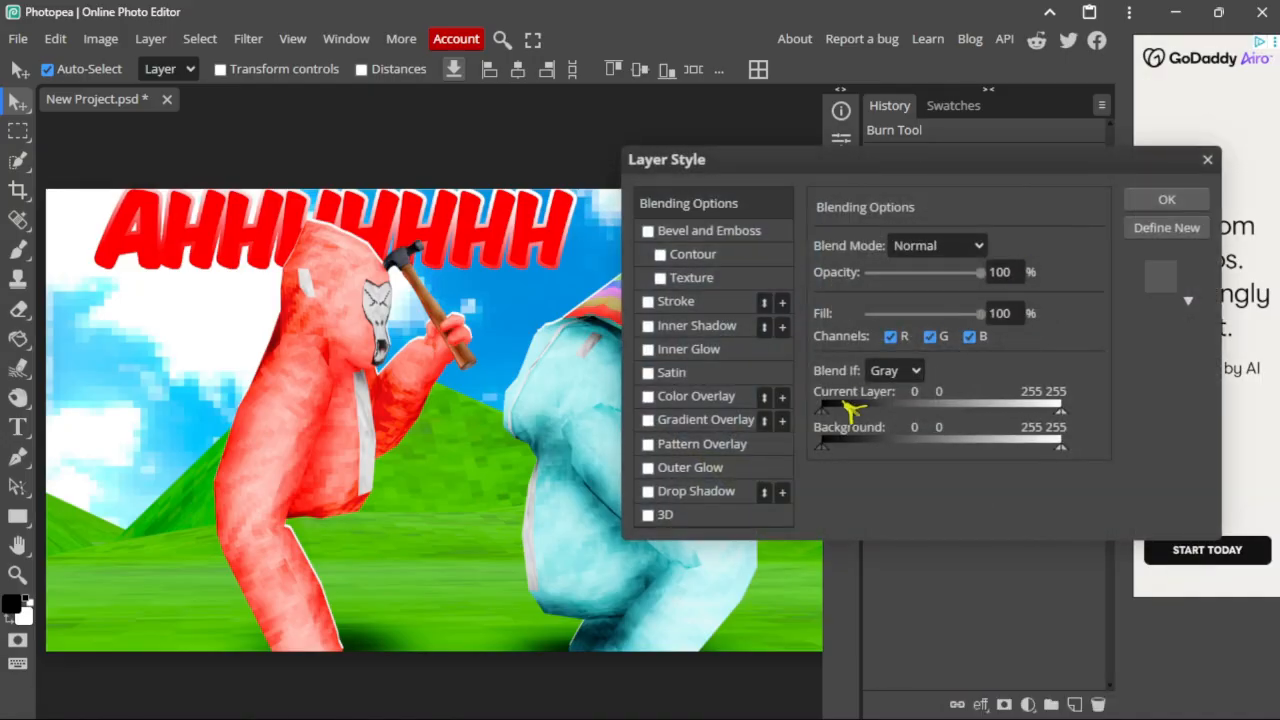
{"action": "left_click", "coordinate": [680, 494]}
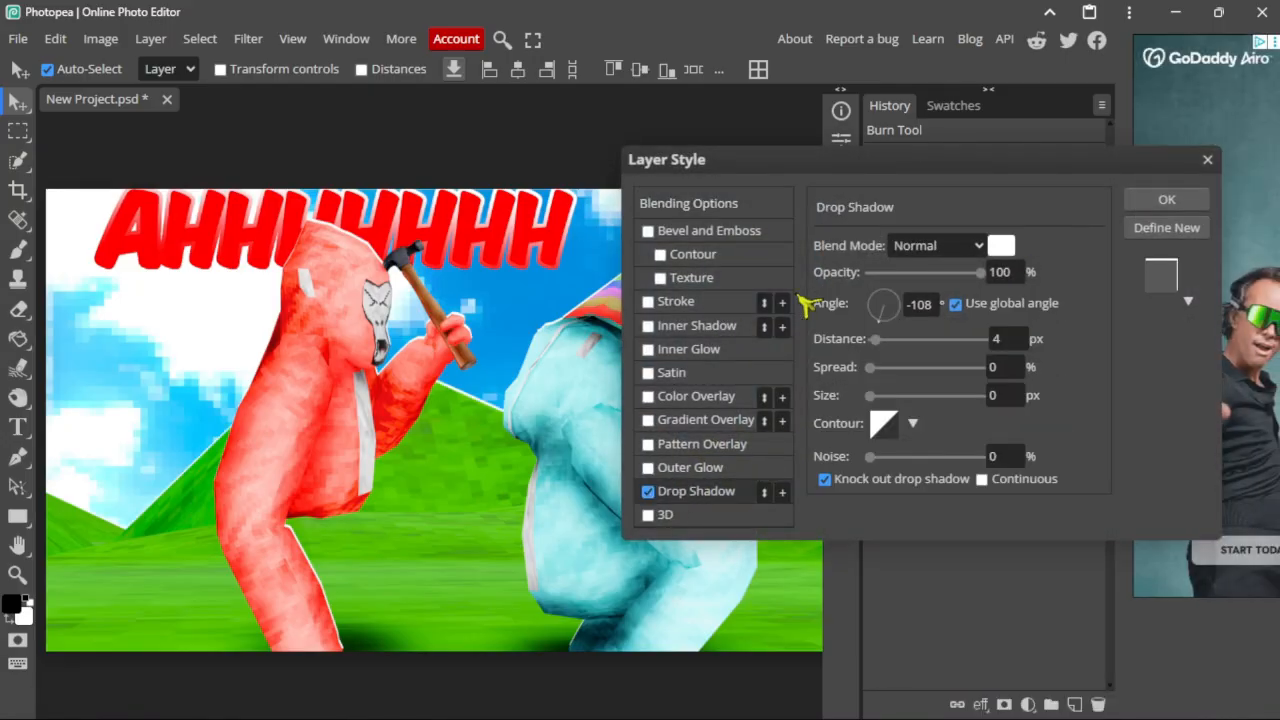
{"action": "left_click", "coordinate": [1167, 200]}
{"action": "scroll", "coordinate": [727, 437], "scroll_direction": "down", "scroll_amount": 2, "text": "alt"}
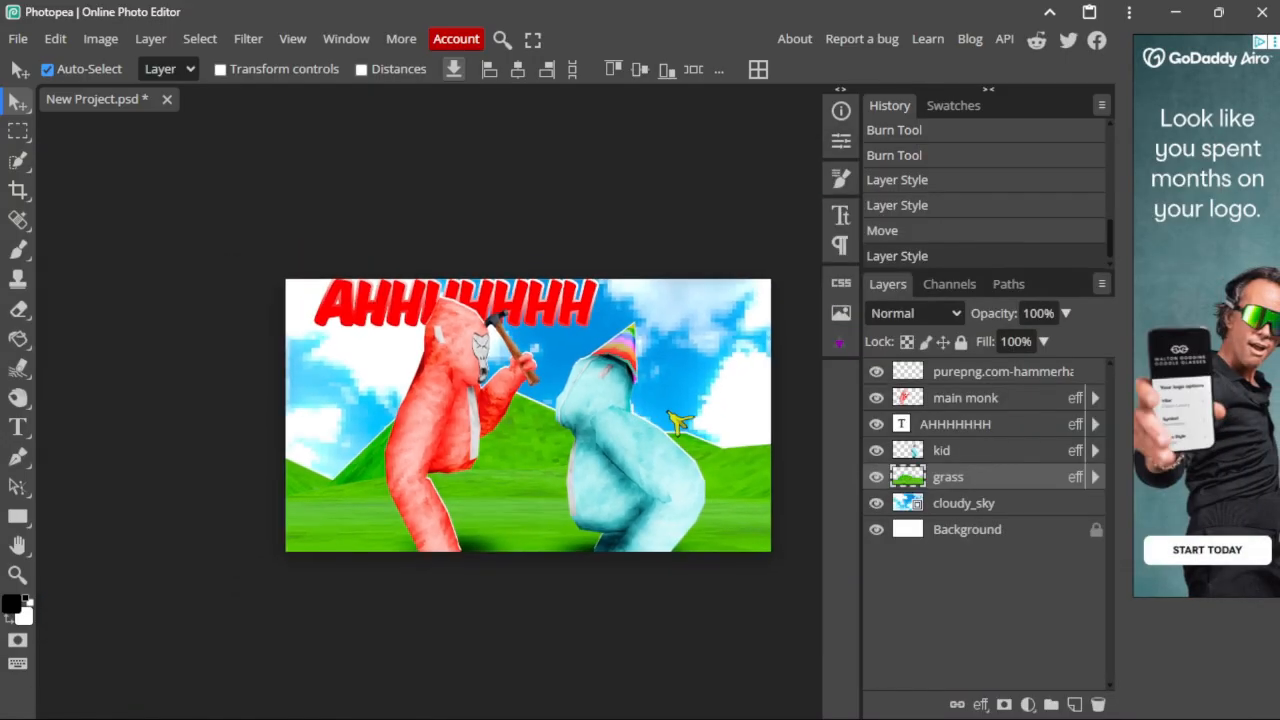
{"action": "scroll", "coordinate": [727, 437], "scroll_direction": "up", "scroll_amount": 1, "text": "alt"}
{"action": "scroll", "coordinate": [727, 437], "scroll_direction": "down", "scroll_amount": 1, "text": "alt"}
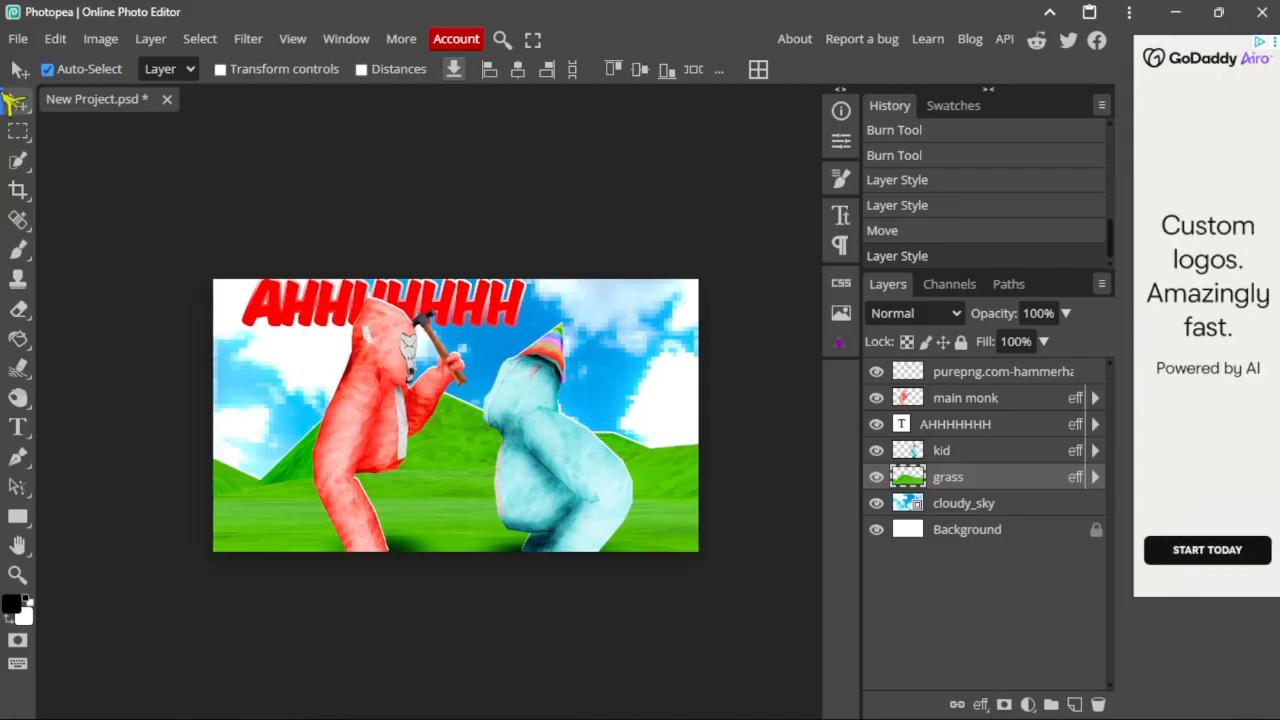
Step: Look at File > Export as options, then close the menu without exporting
{"action": "left_click", "coordinate": [18, 38]}
{"action": "mouse_move", "coordinate": [130, 314]}
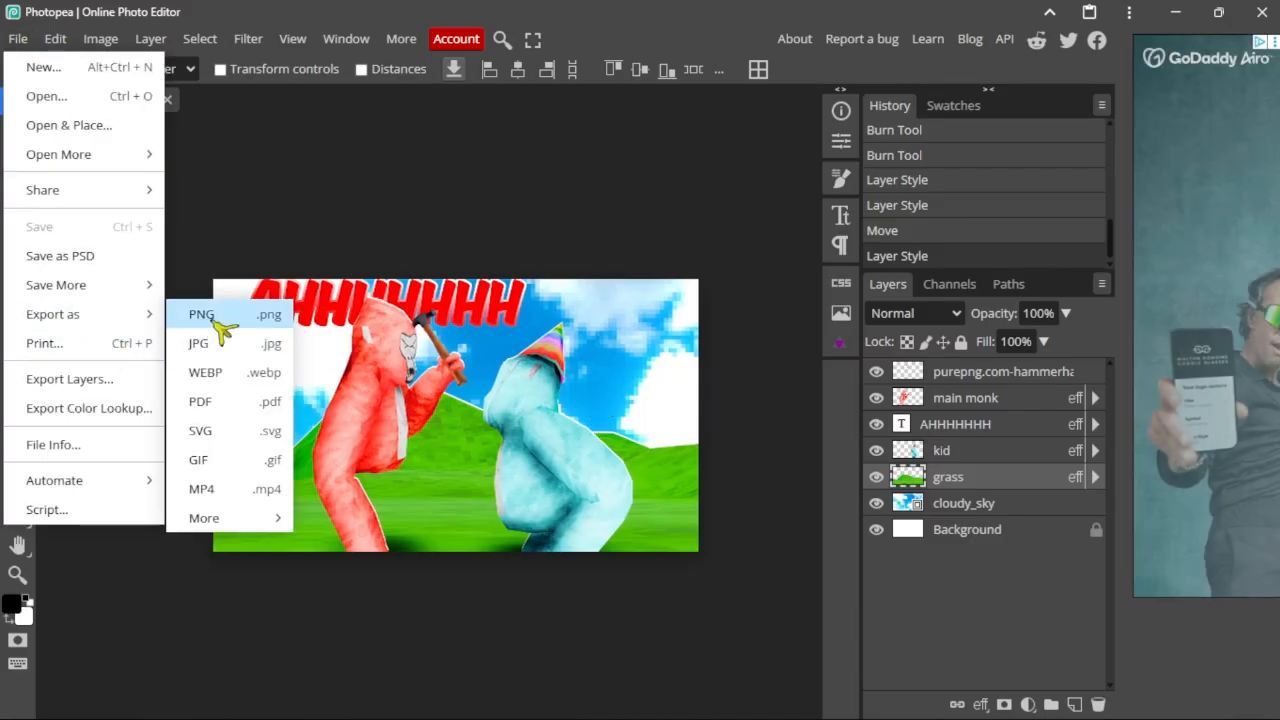
{"action": "left_click", "coordinate": [28, 44]}
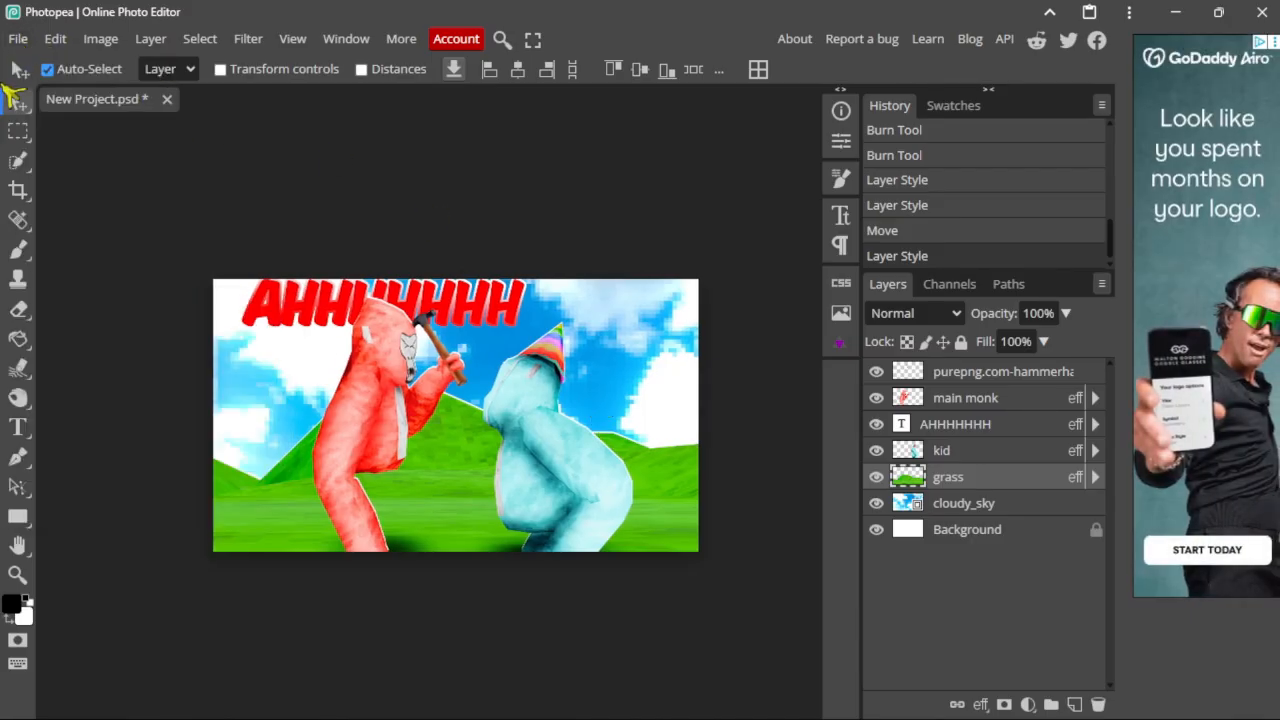
{"action": "left_click", "coordinate": [16, 42]}
{"action": "left_click", "coordinate": [16, 42]}
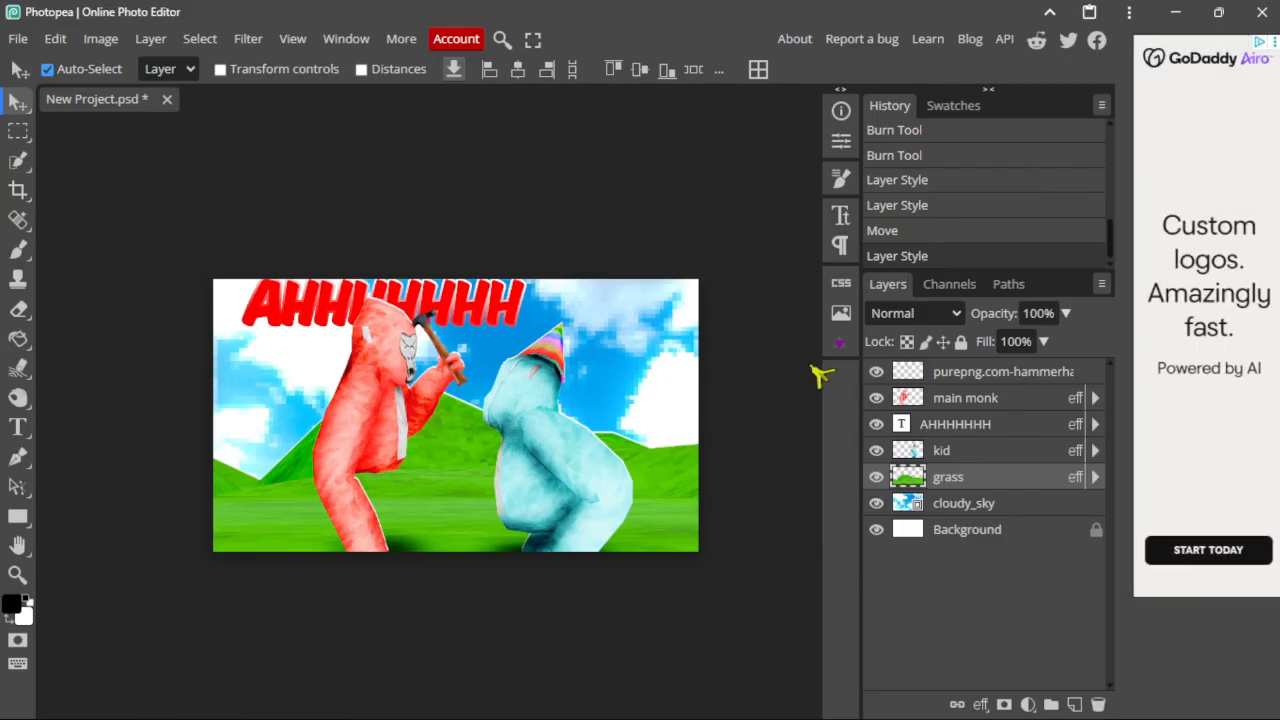